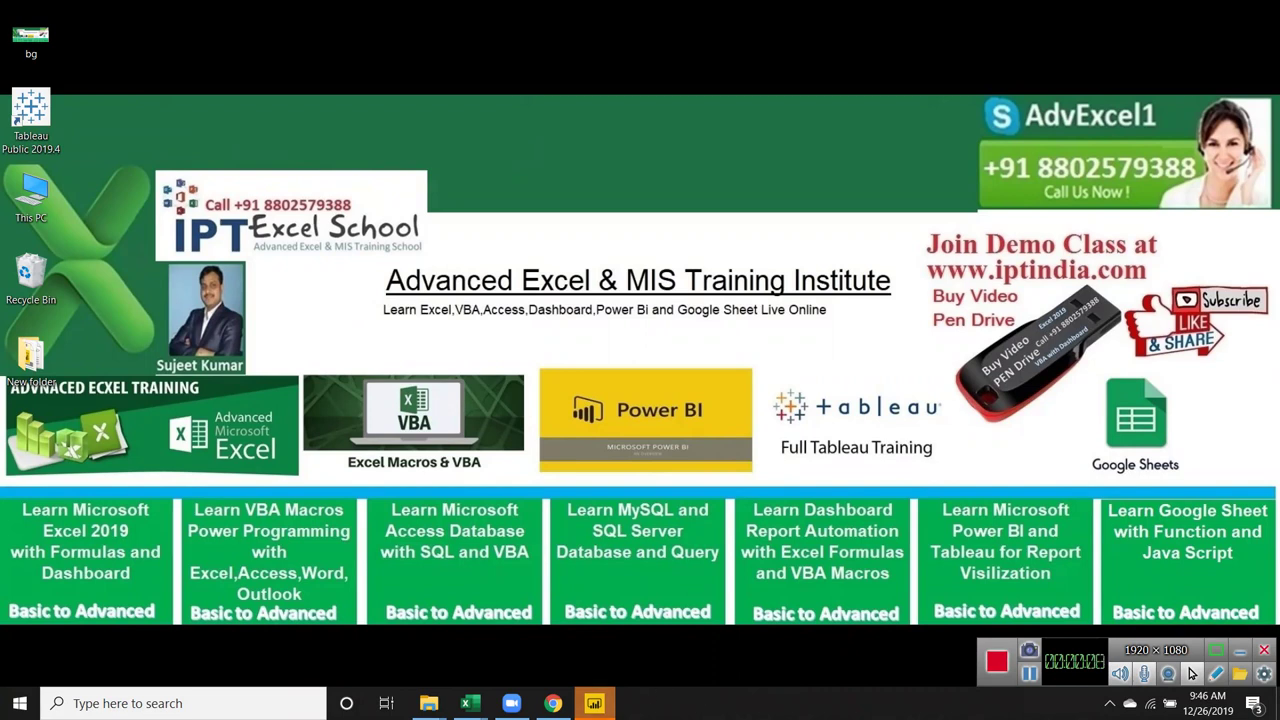
- Bring the Power BI Desktop window to the front from the taskbar
click(594, 703)
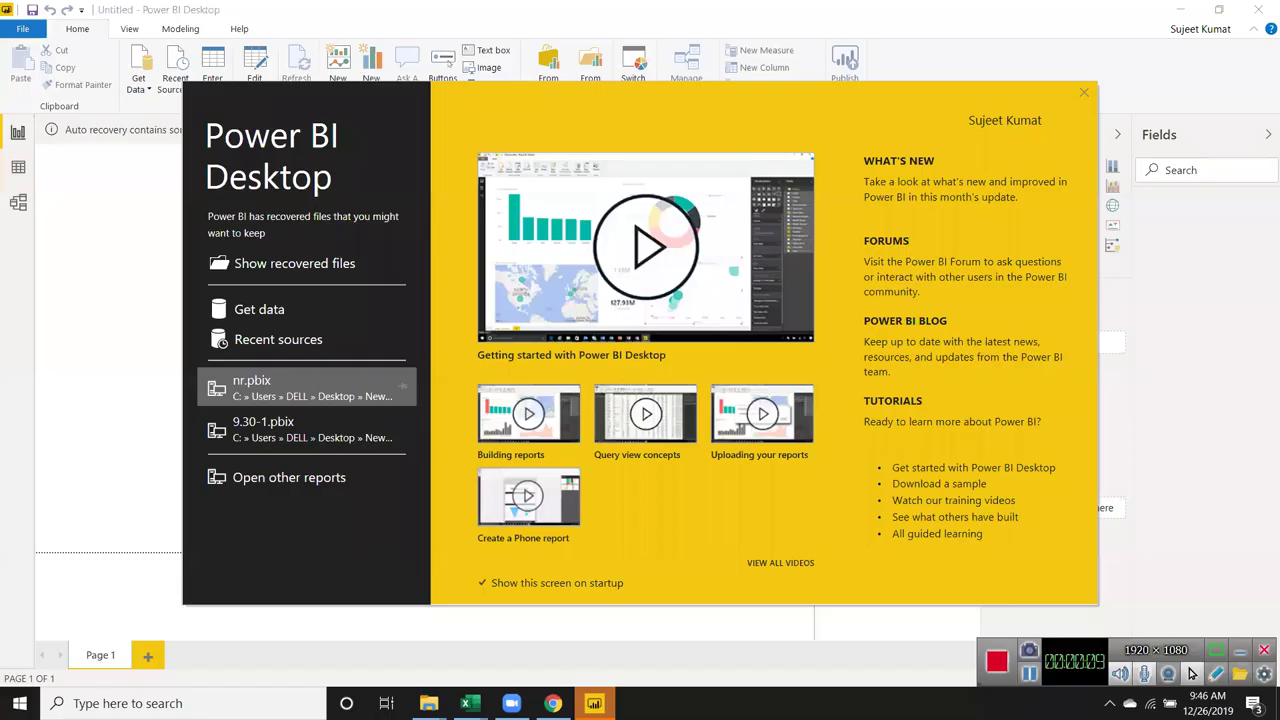
- Close the start screen and browse the full Get Data connector catalogue without connecting
click(1086, 94)
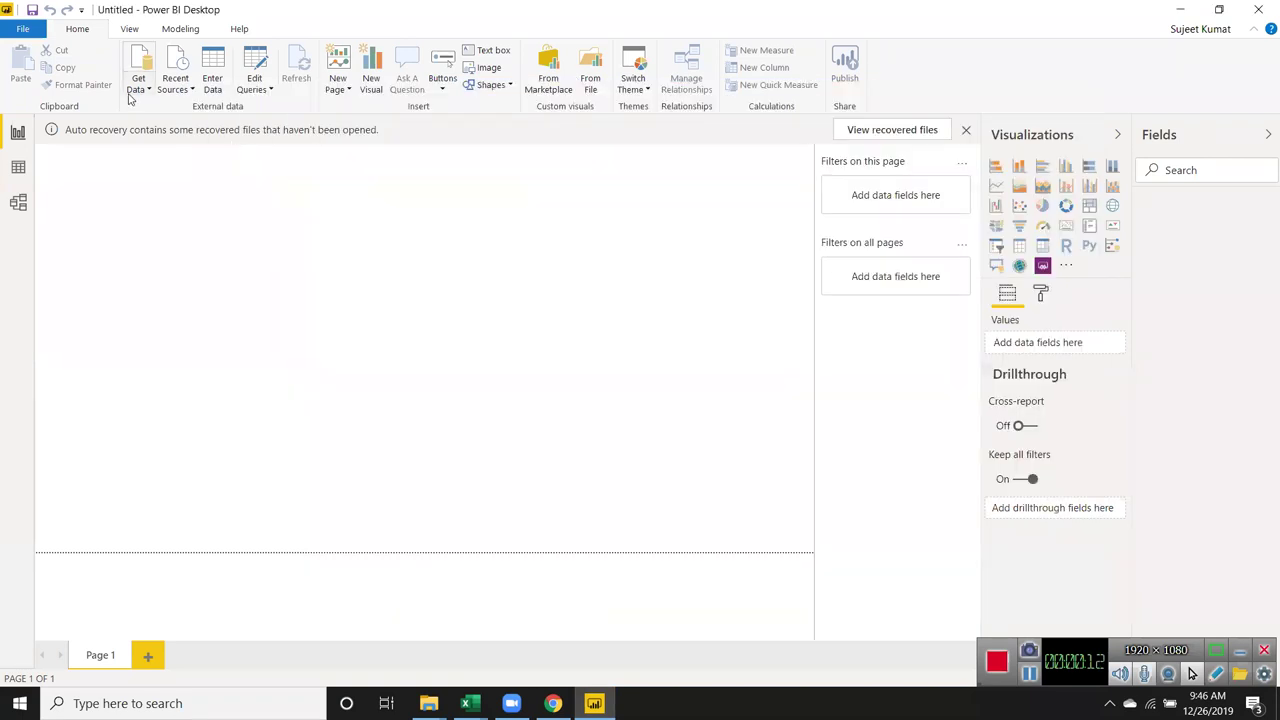
click(153, 92)
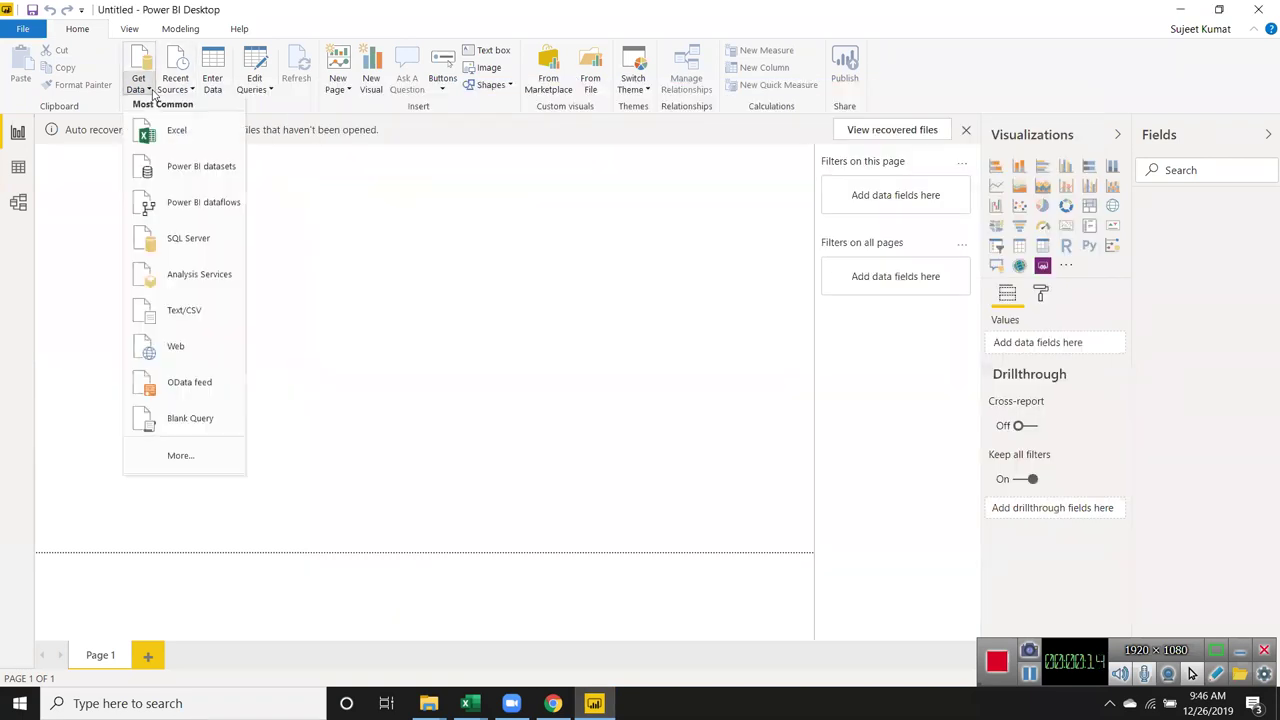
click(181, 455)
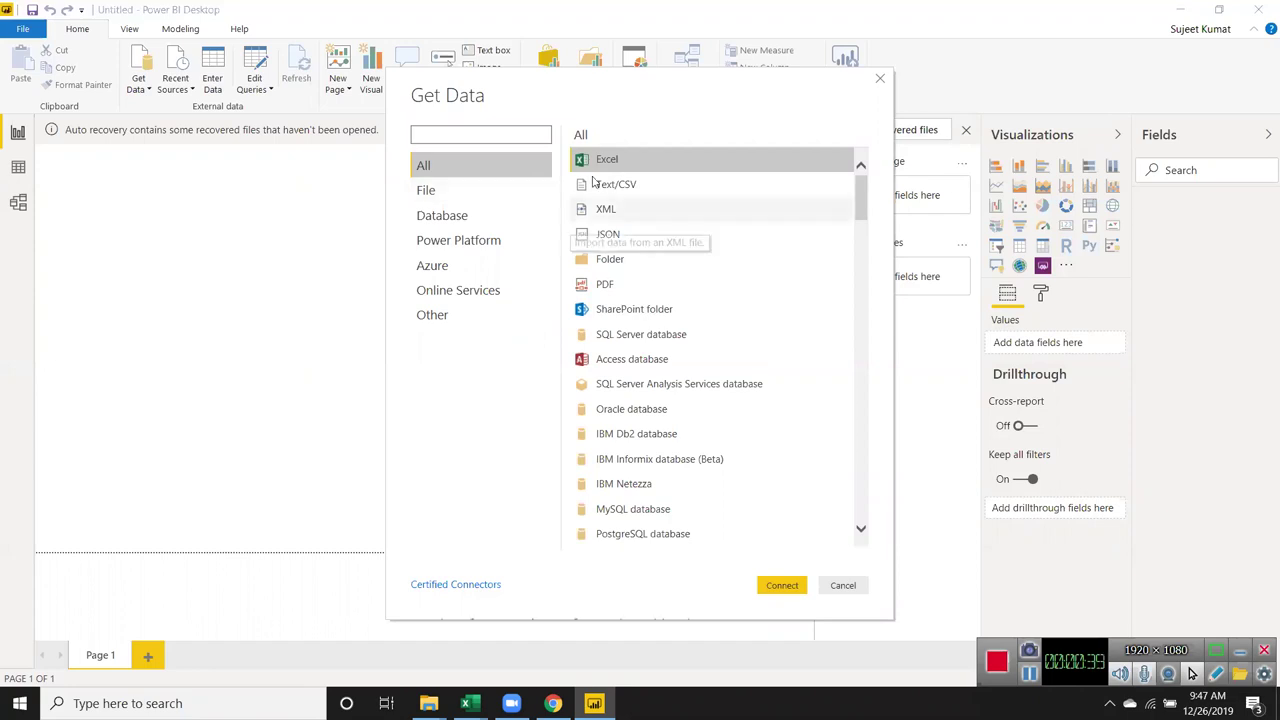
click(880, 78)
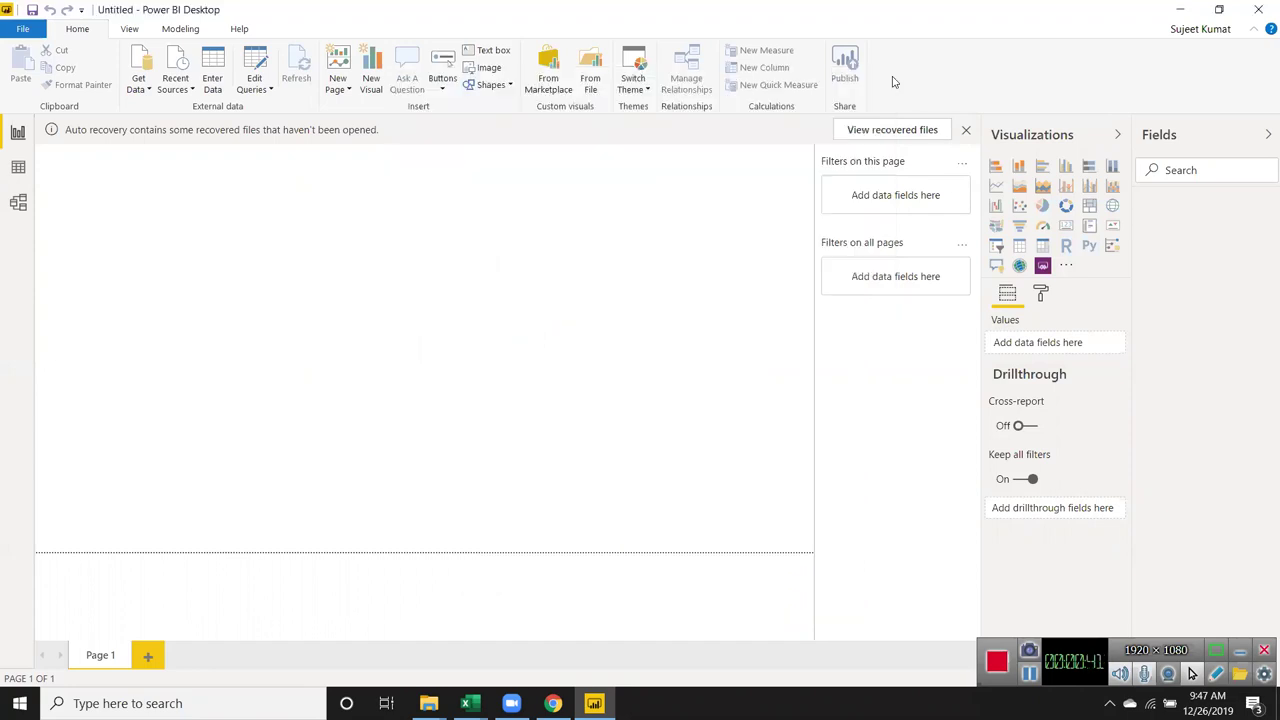
click(145, 88)
click(156, 122)
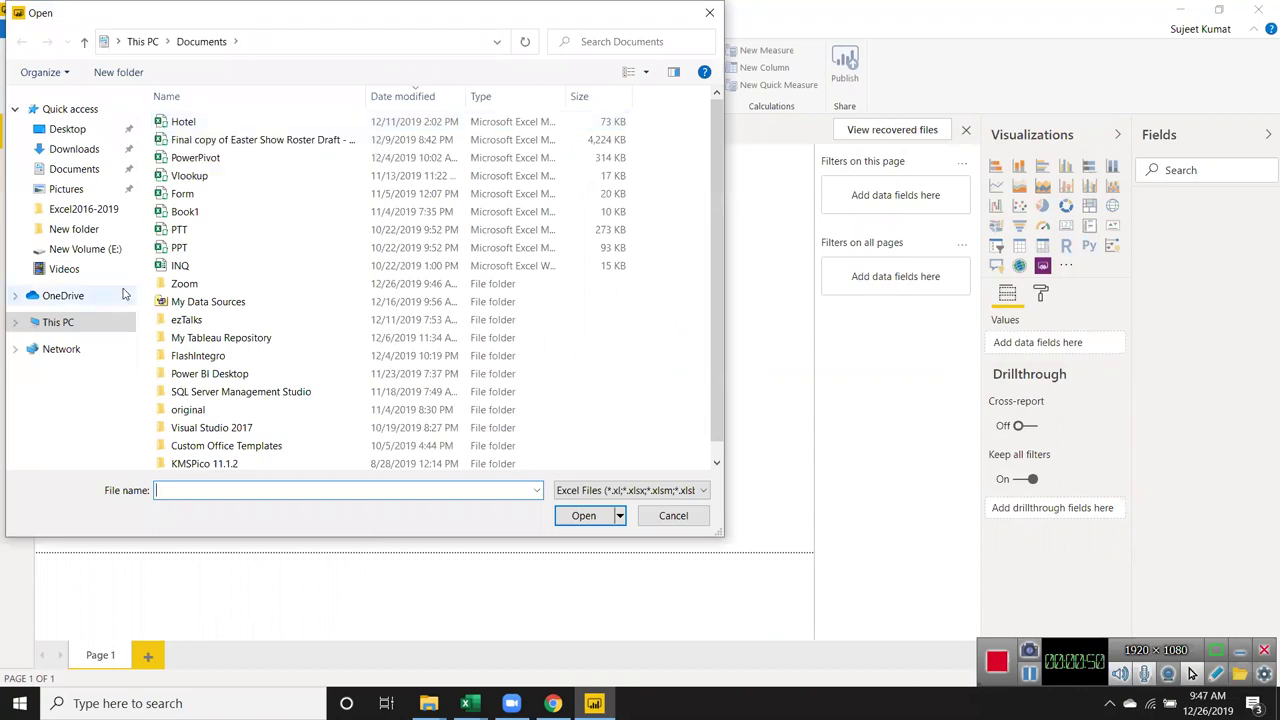
click(178, 265)
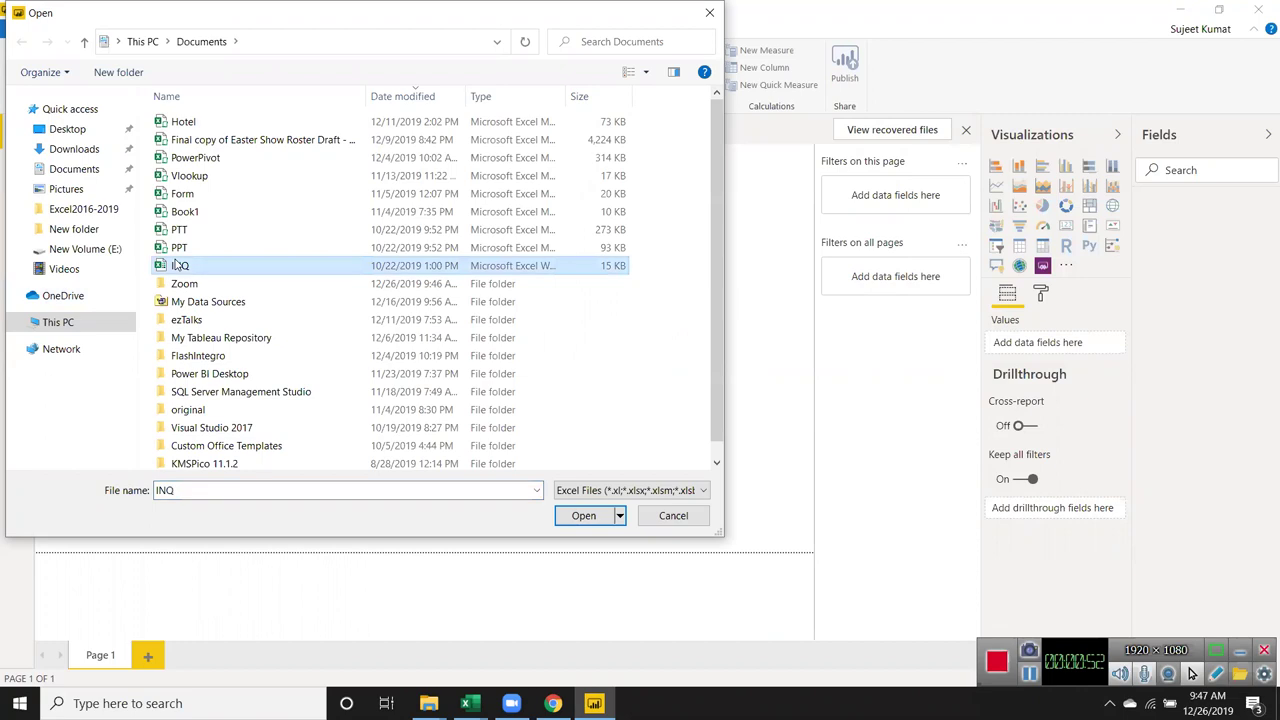
click(575, 522)
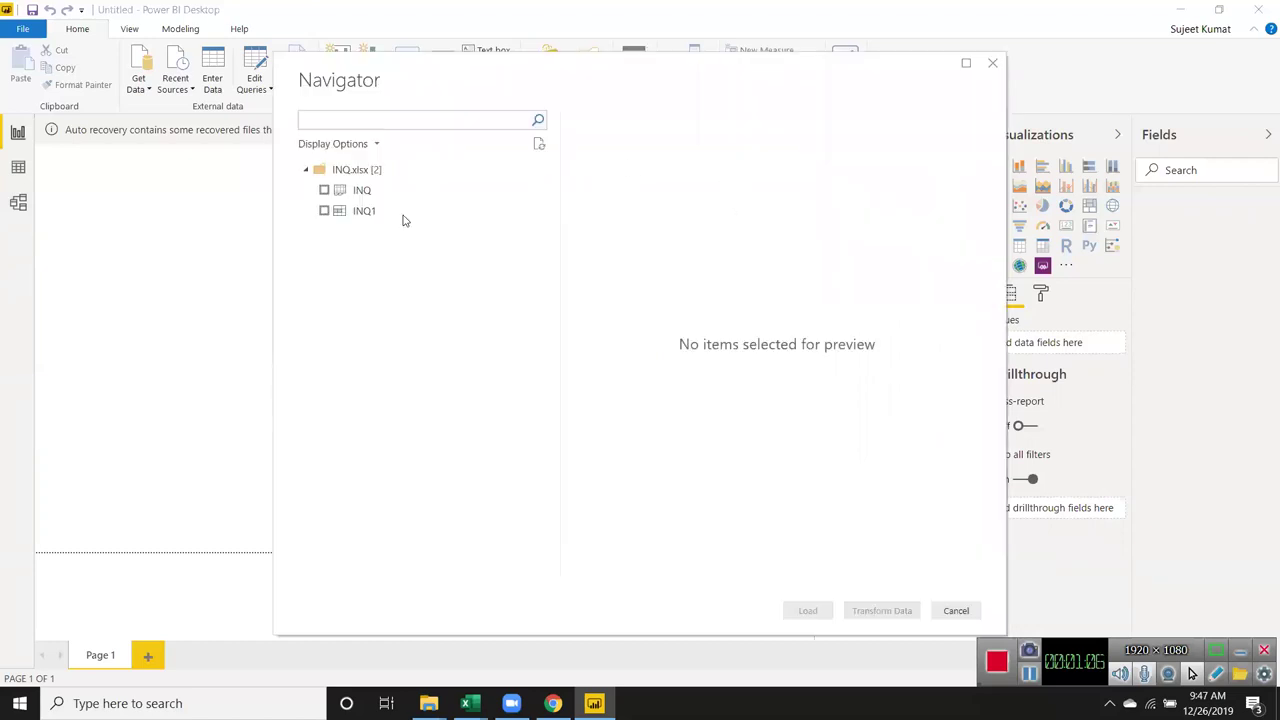
click(325, 191)
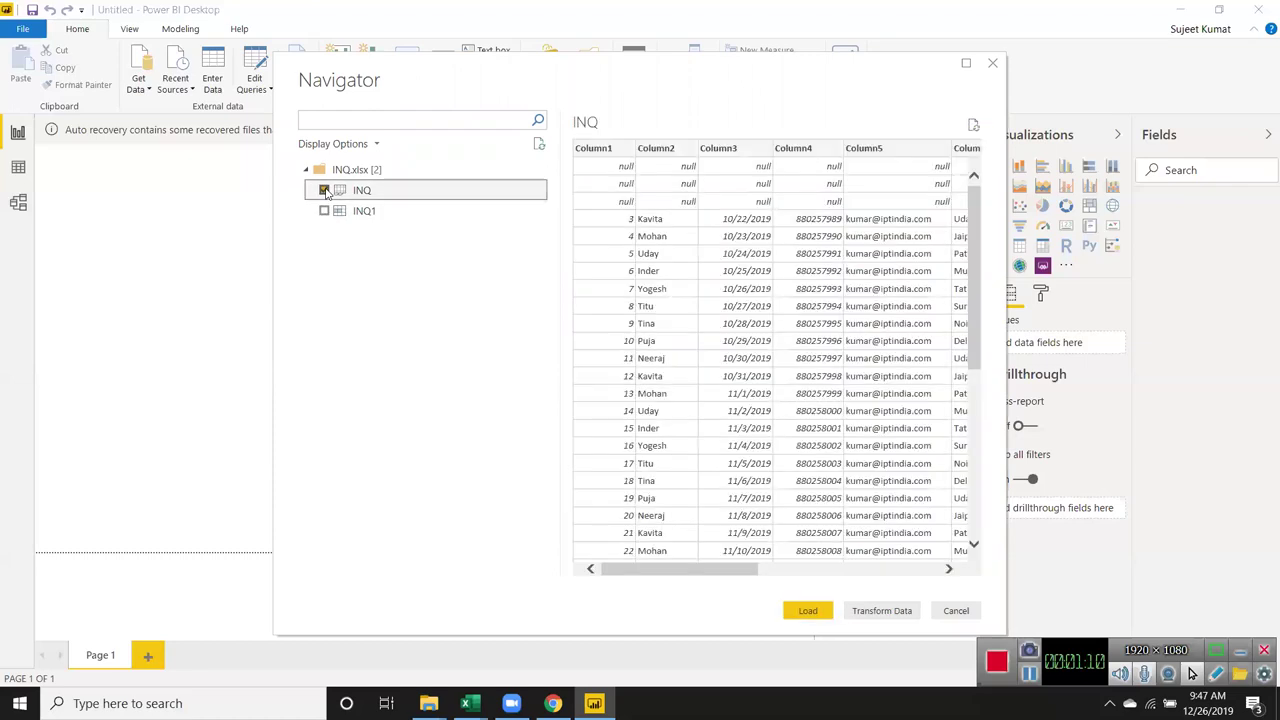
click(325, 191)
click(325, 212)
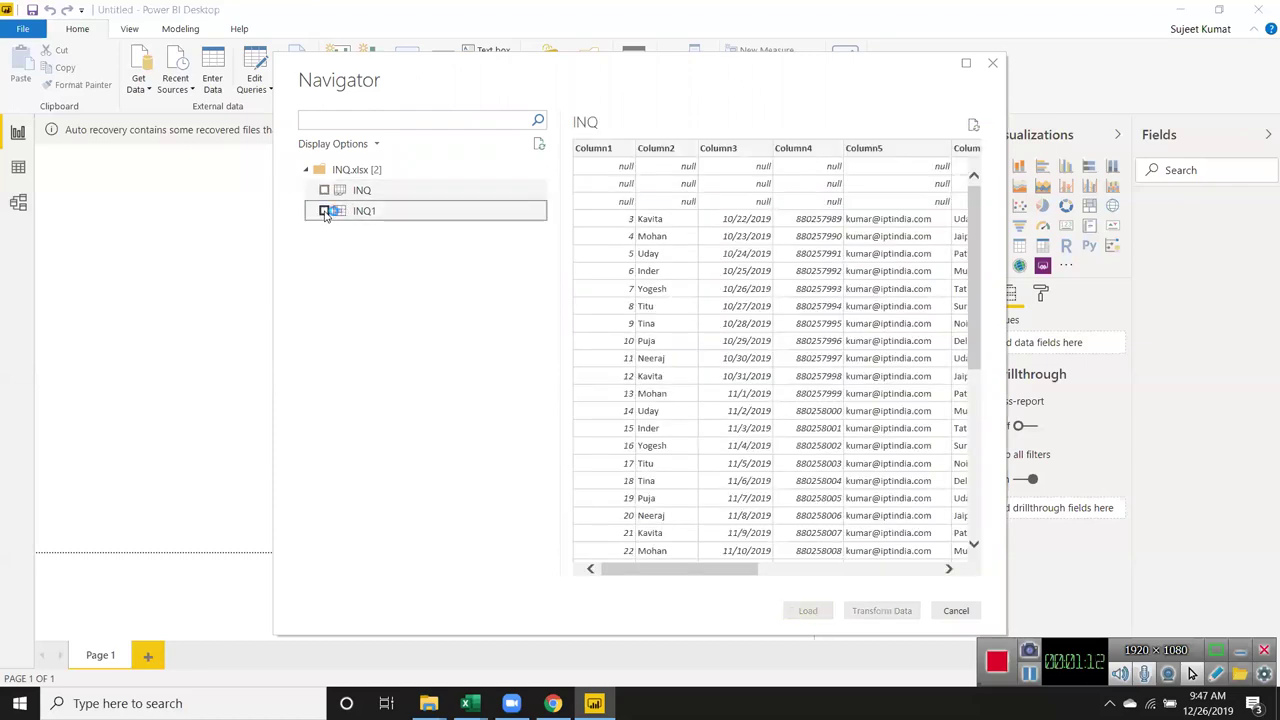
click(330, 196)
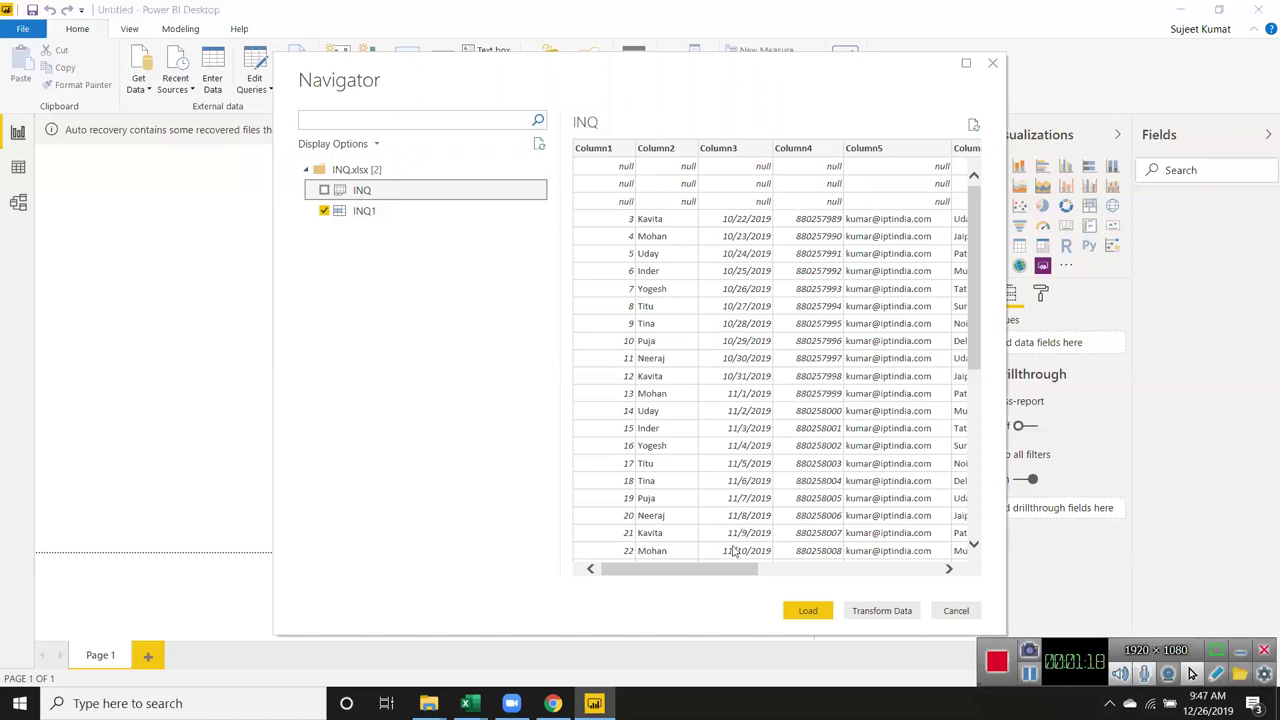
mouse_move(725, 572)
mouse_down()
mouse_move(826, 582)
mouse_move(750, 572)
mouse_up()
- Load the Data sheet from the recent DD.xlsx workbook into the report
click(956, 610)
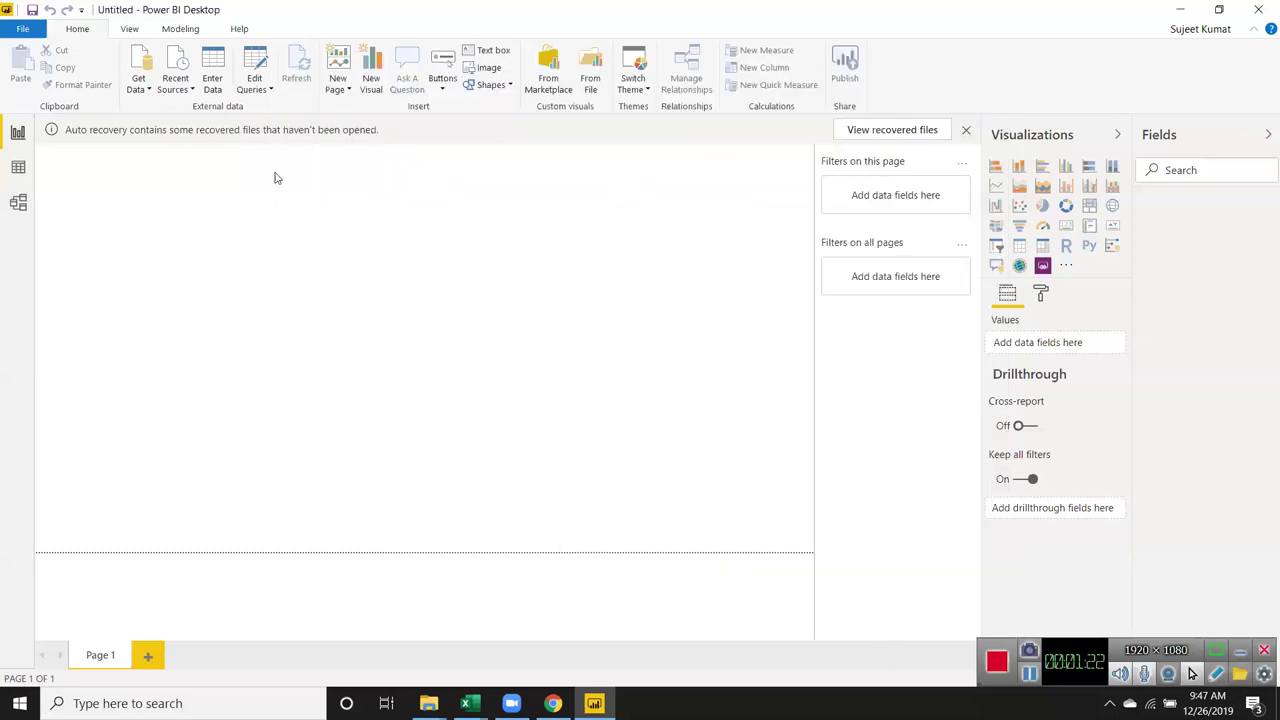
click(170, 86)
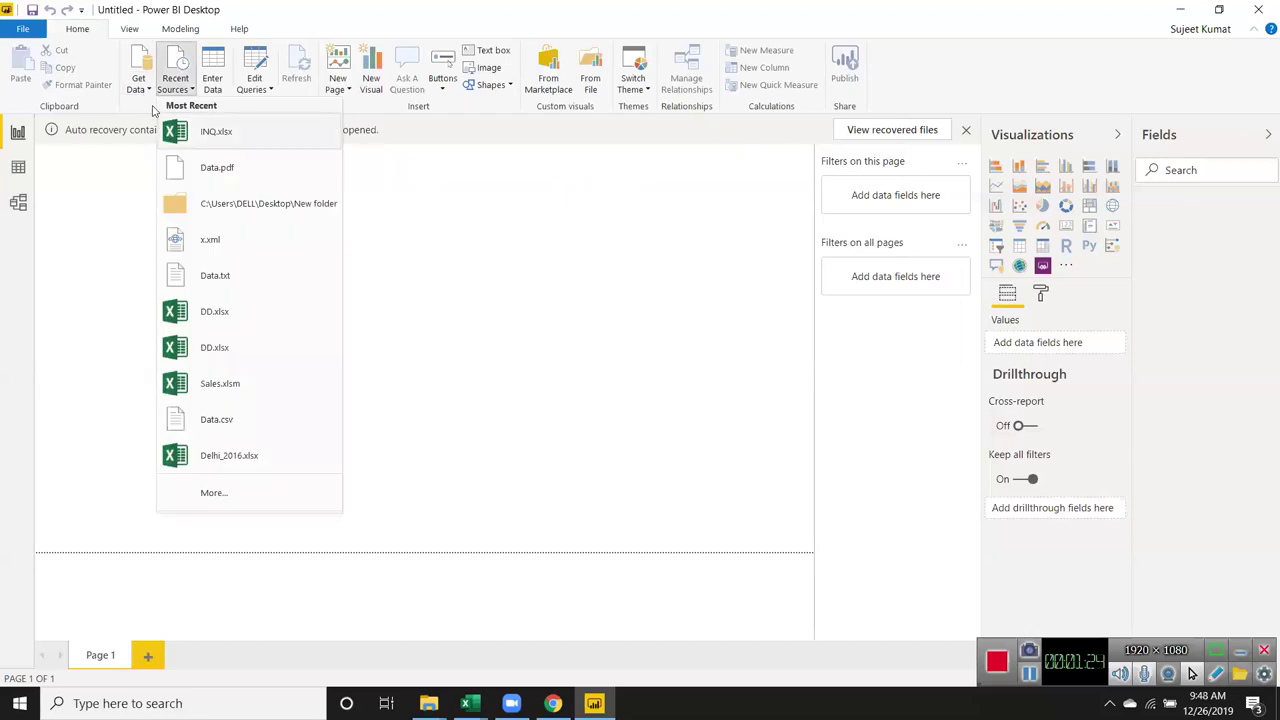
click(145, 88)
click(190, 90)
click(237, 322)
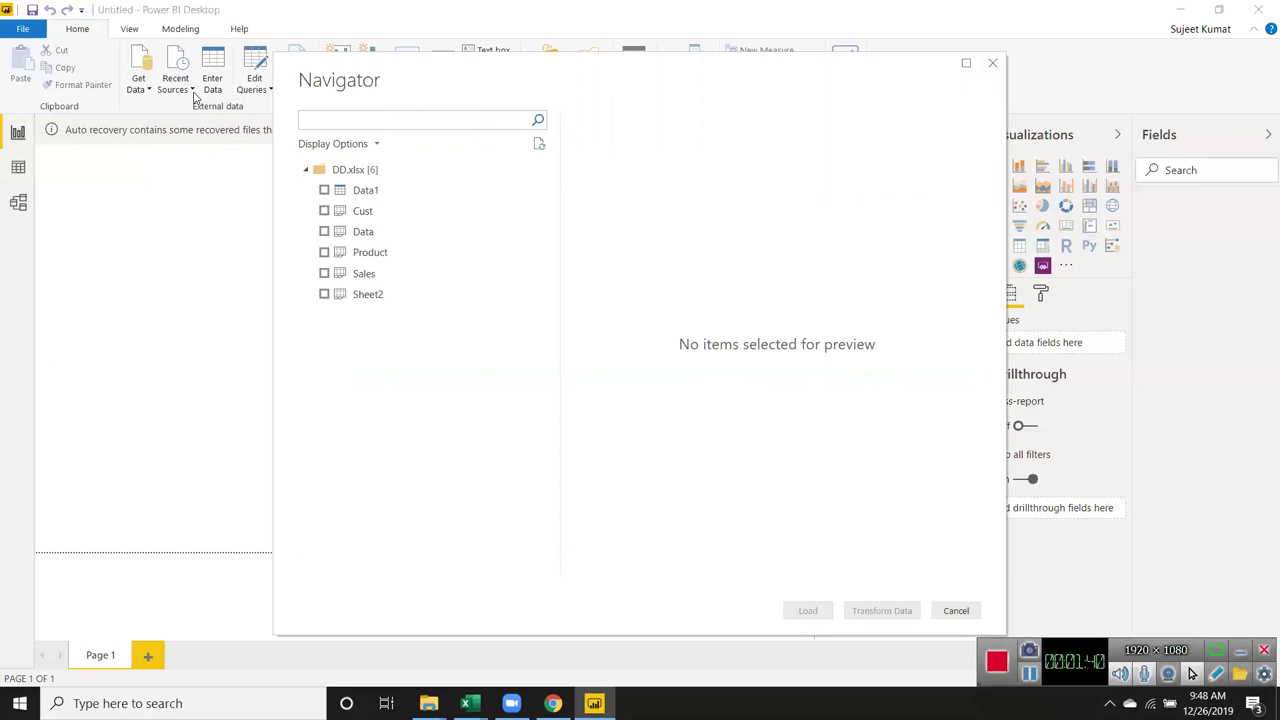
click(323, 232)
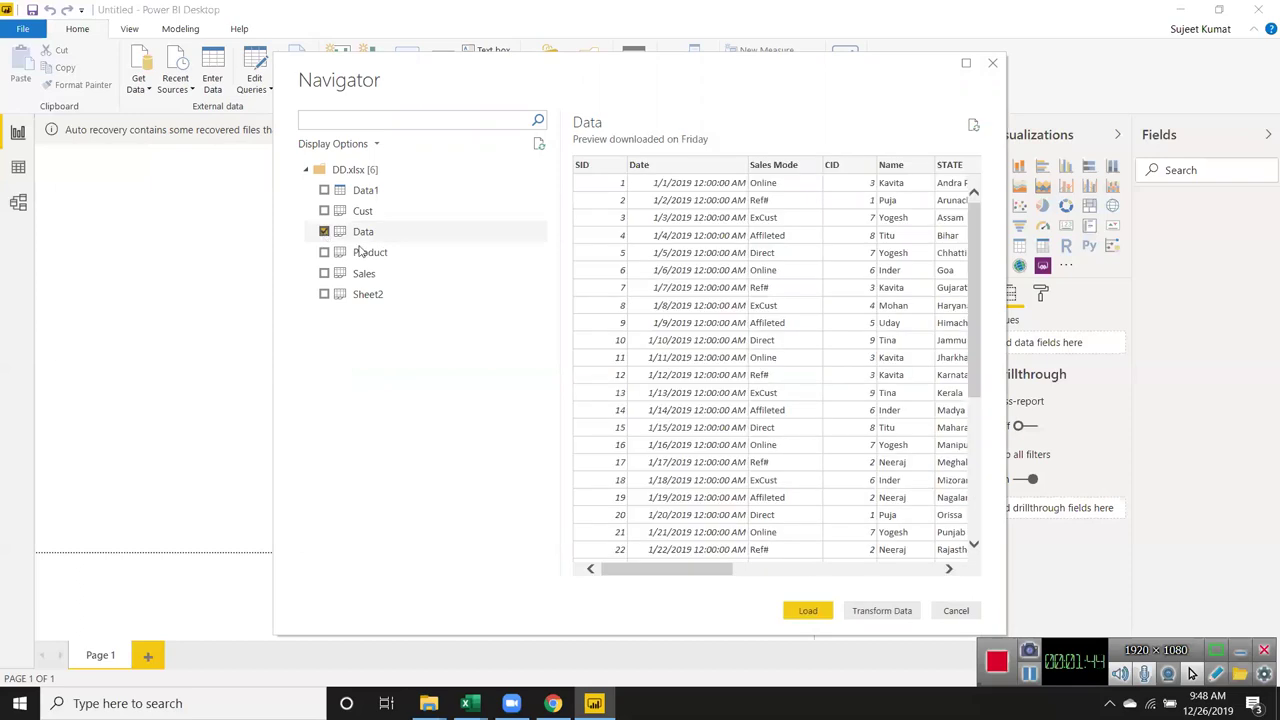
click(828, 605)
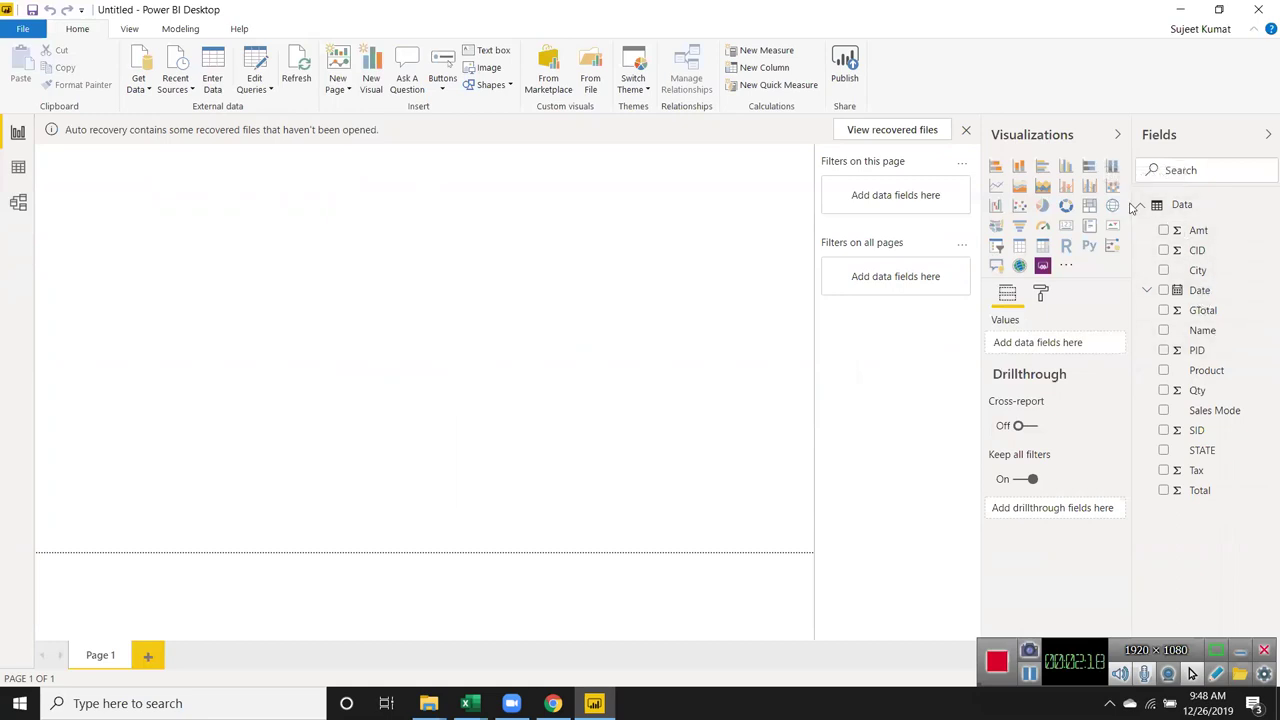
- Preview the INQ sheet of INQ.xlsx, close Navigator unloaded, and collapse the Data fields
click(191, 97)
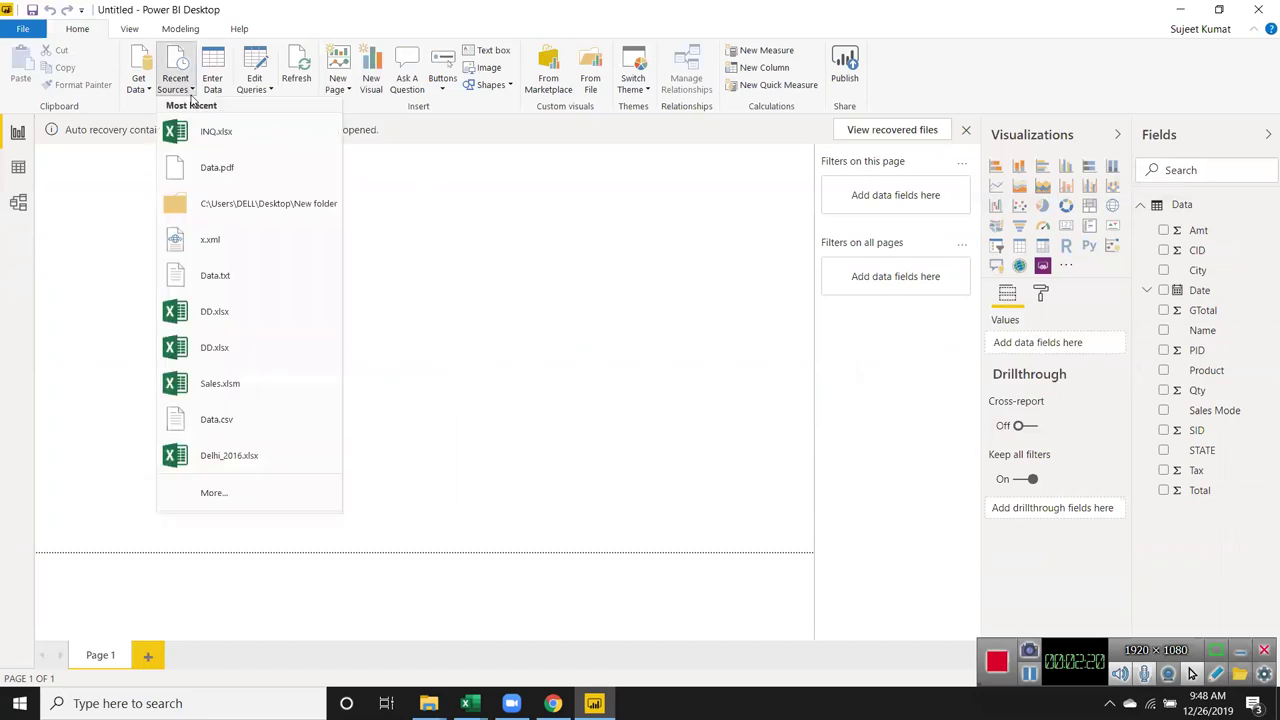
click(216, 134)
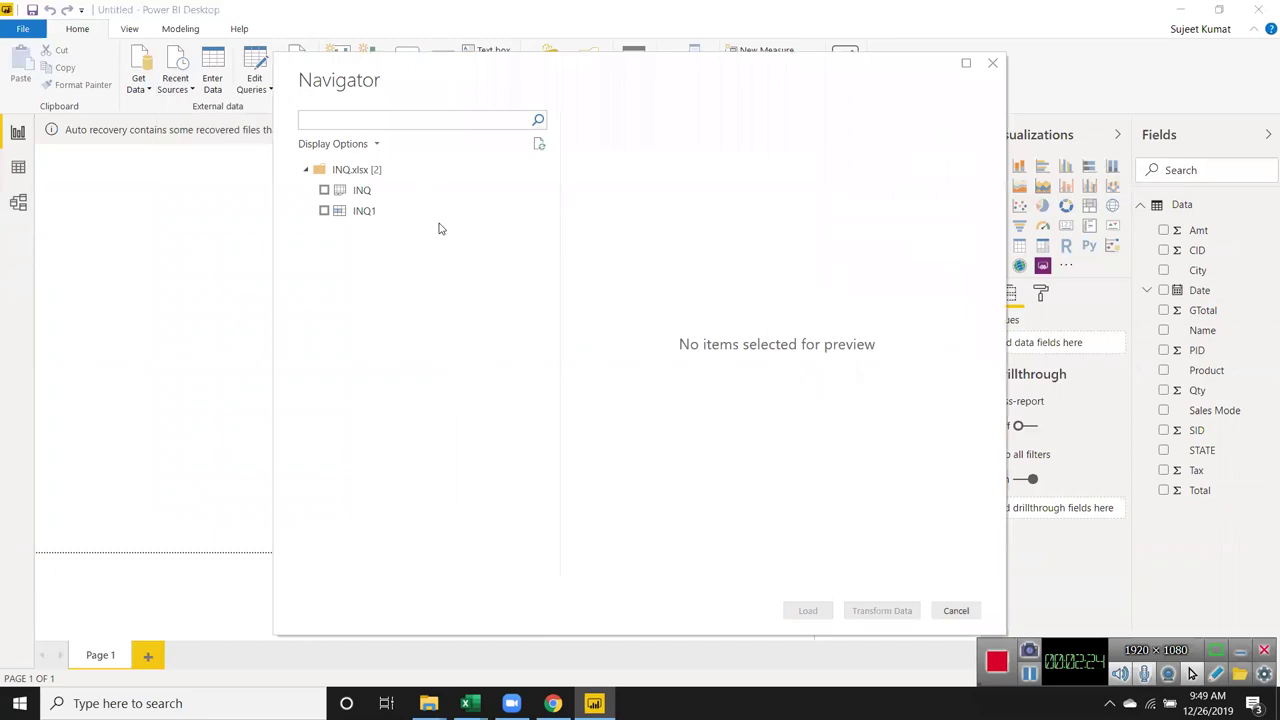
click(324, 190)
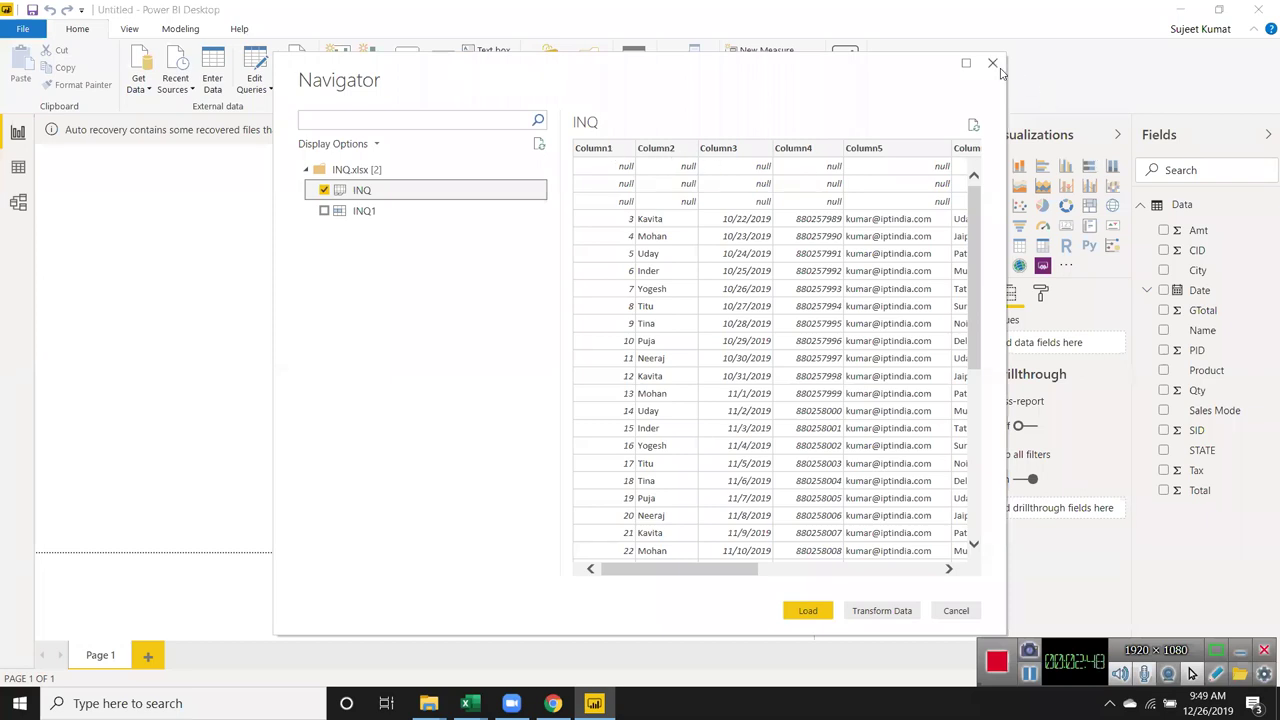
click(993, 64)
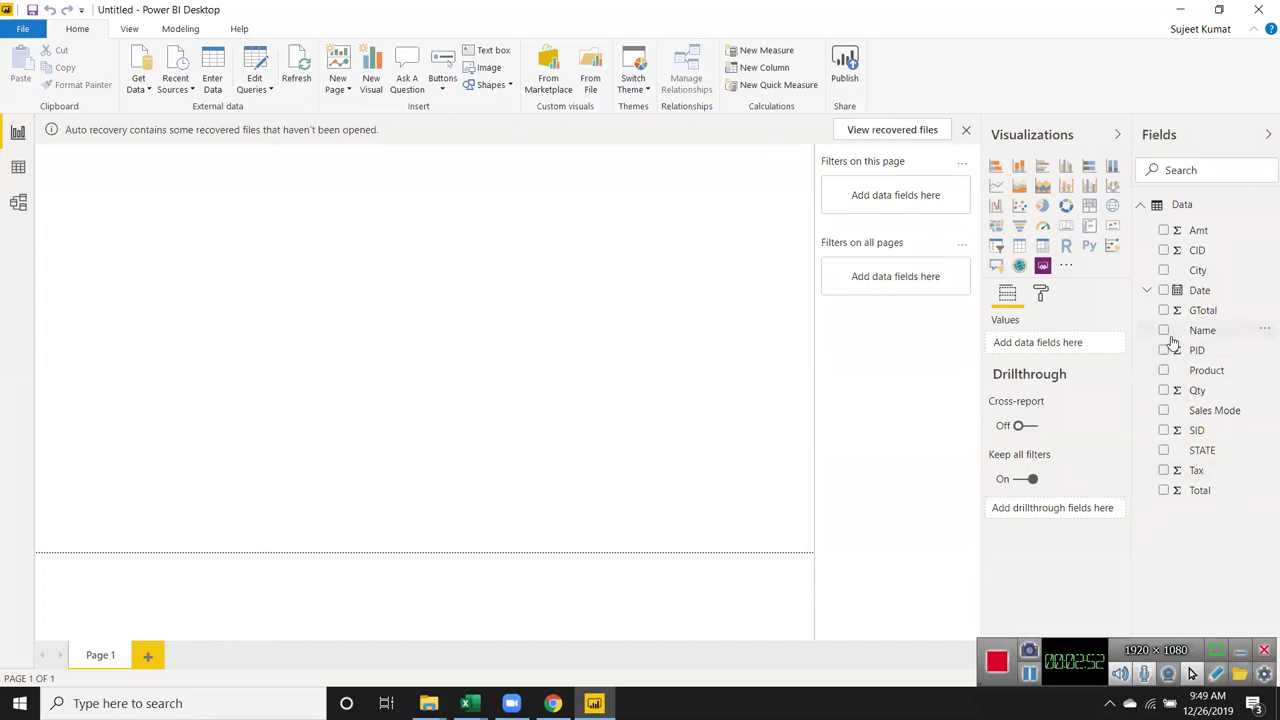
click(1143, 207)
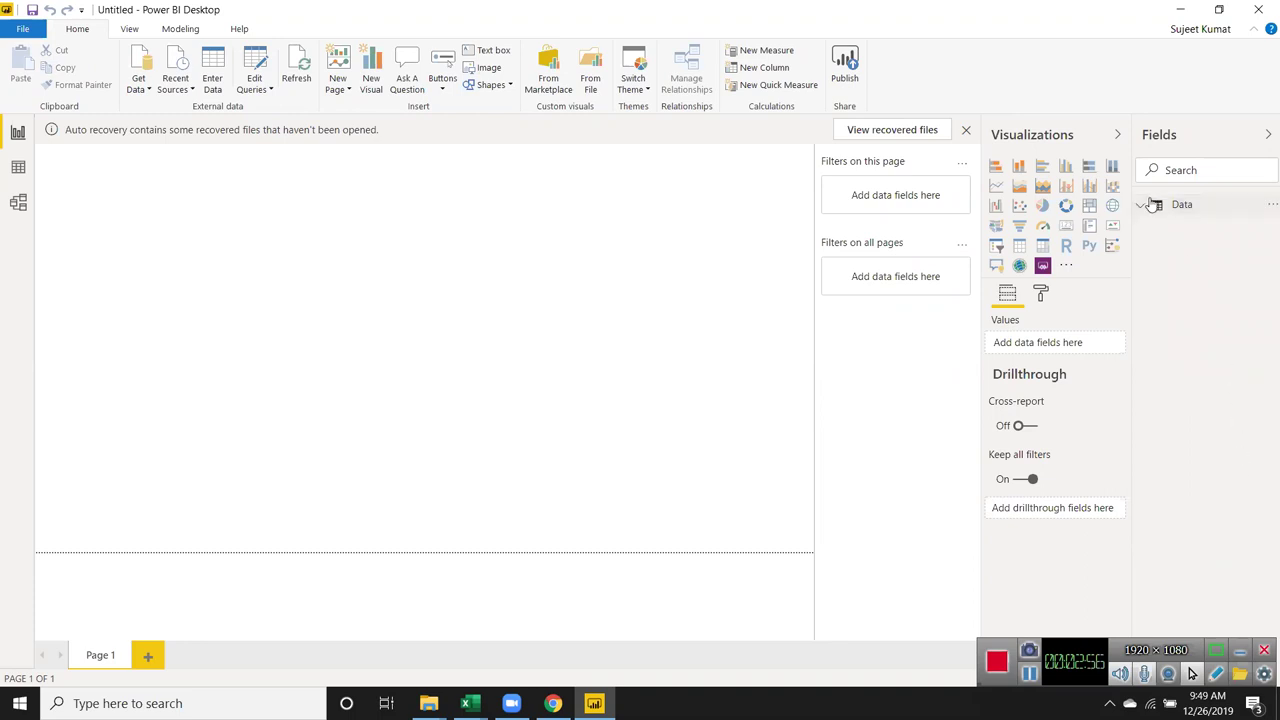
- Load the Sales sheet from DD.xlsx into the model
click(1143, 206)
click(1143, 206)
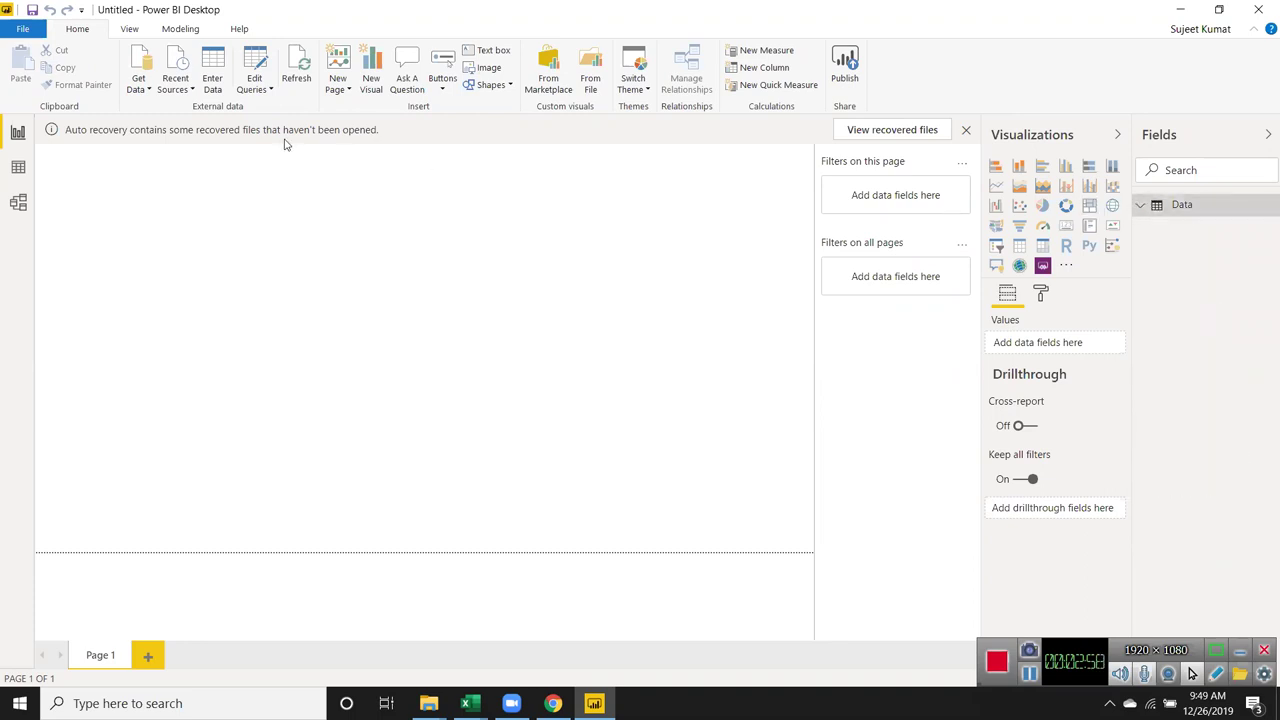
click(176, 86)
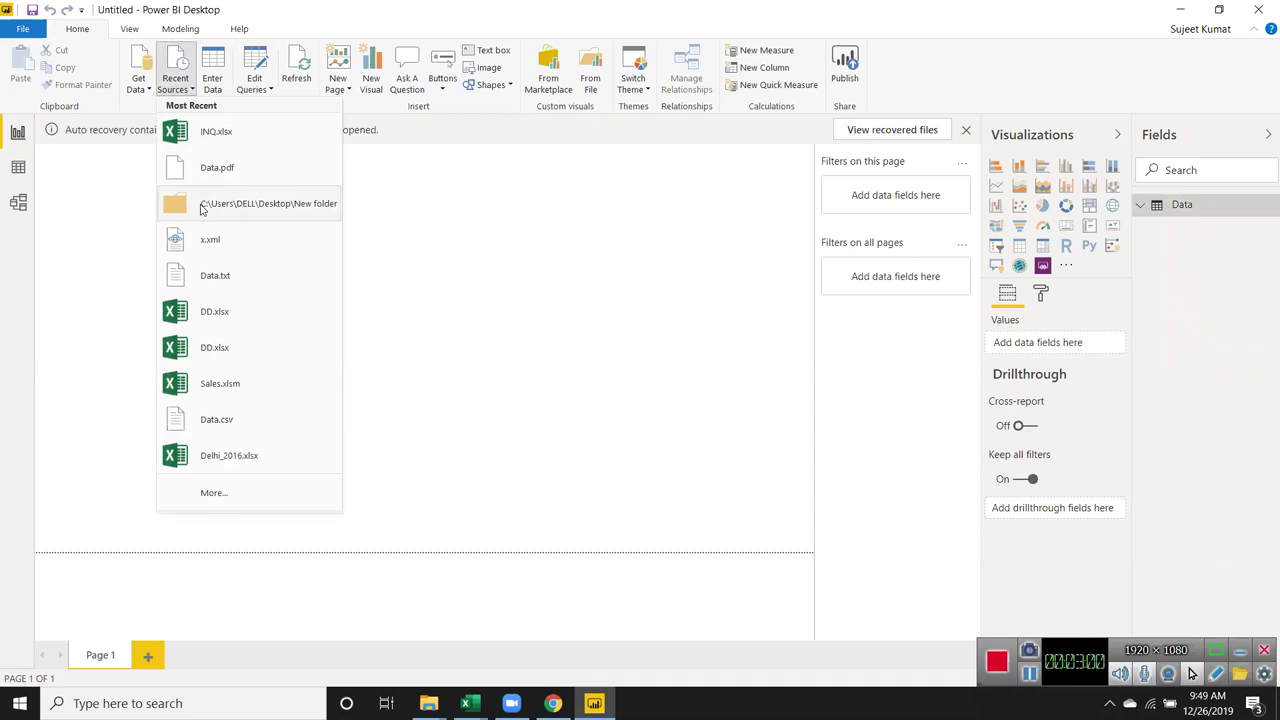
click(229, 313)
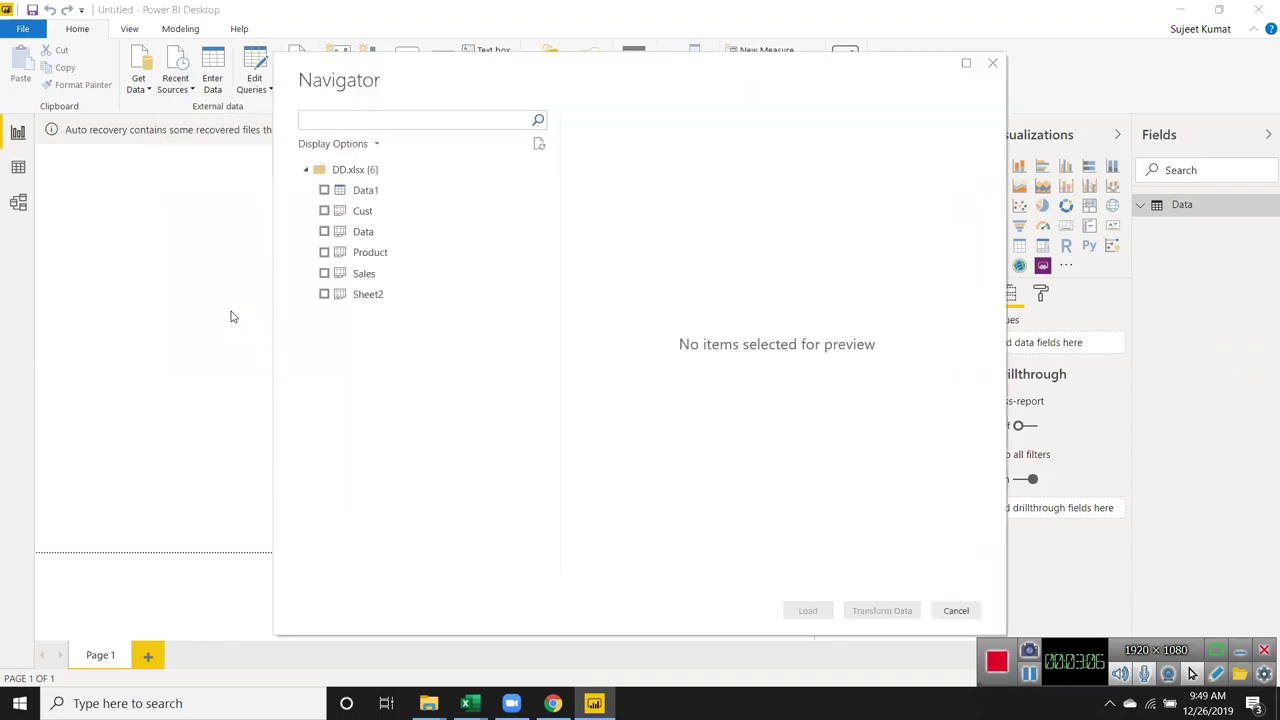
click(335, 274)
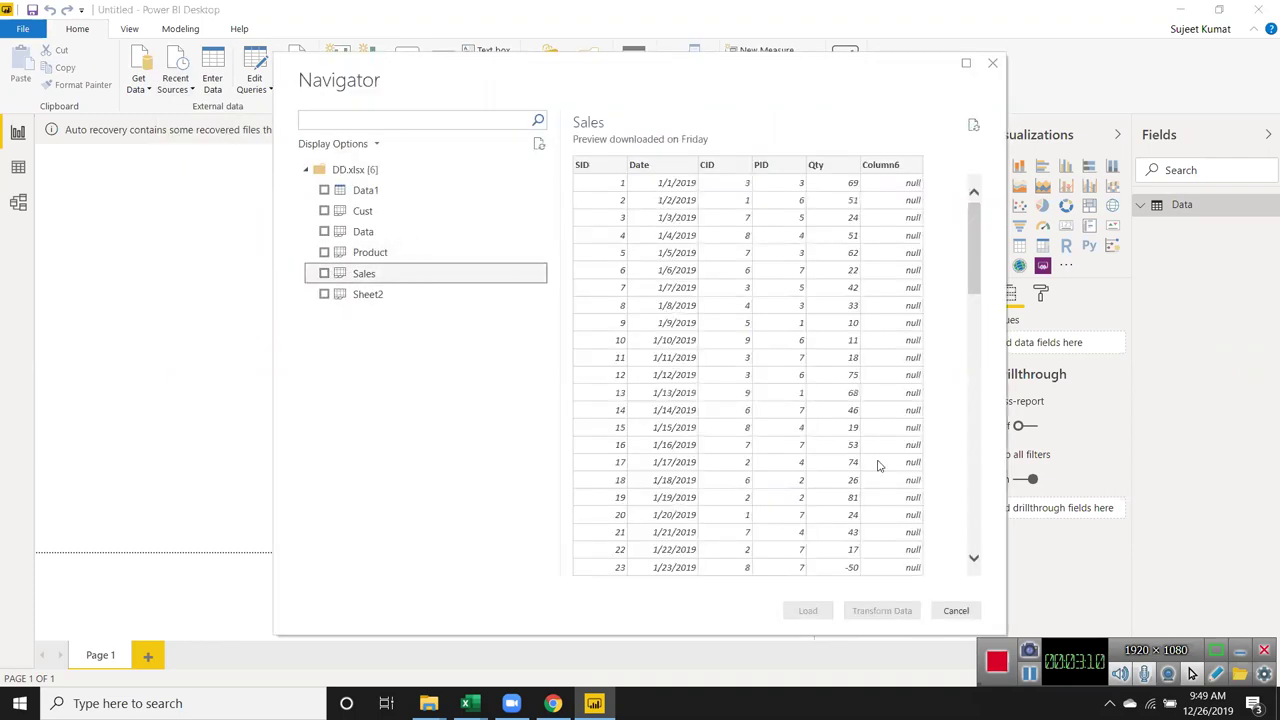
click(324, 275)
click(807, 610)
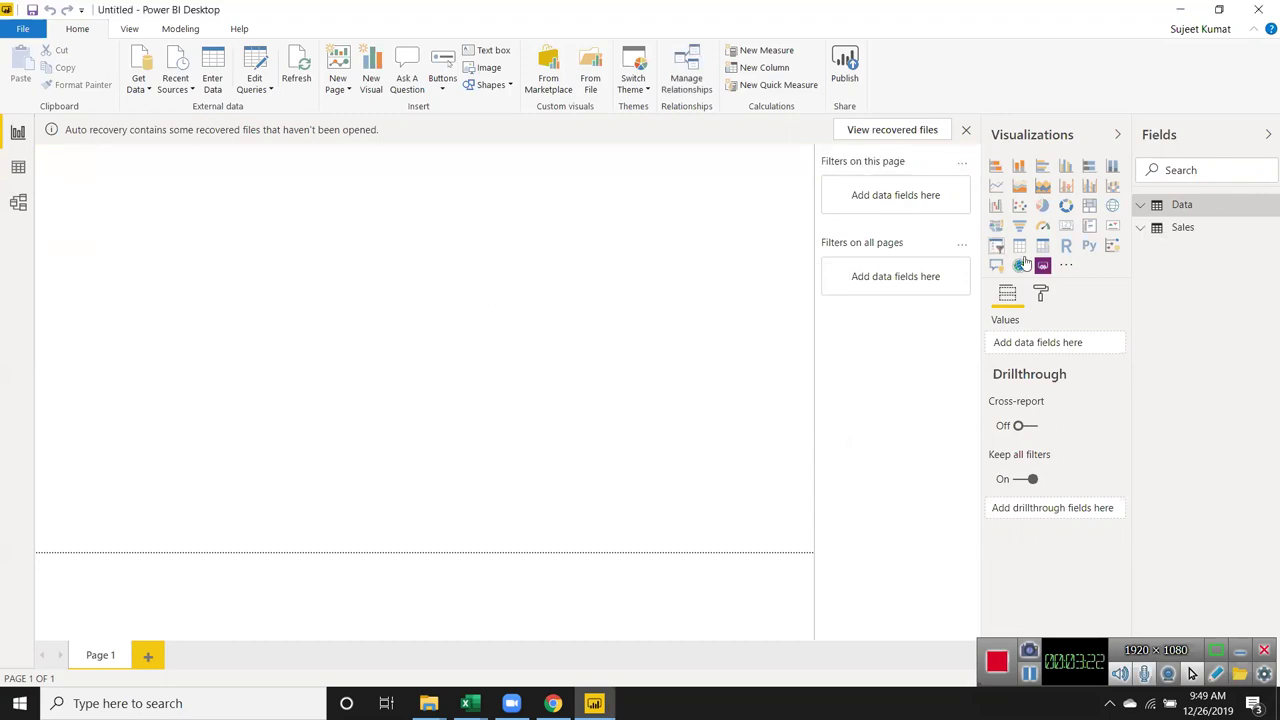
- Inspect the Sales and Data field lists, leaving the Data table expanded
click(1140, 229)
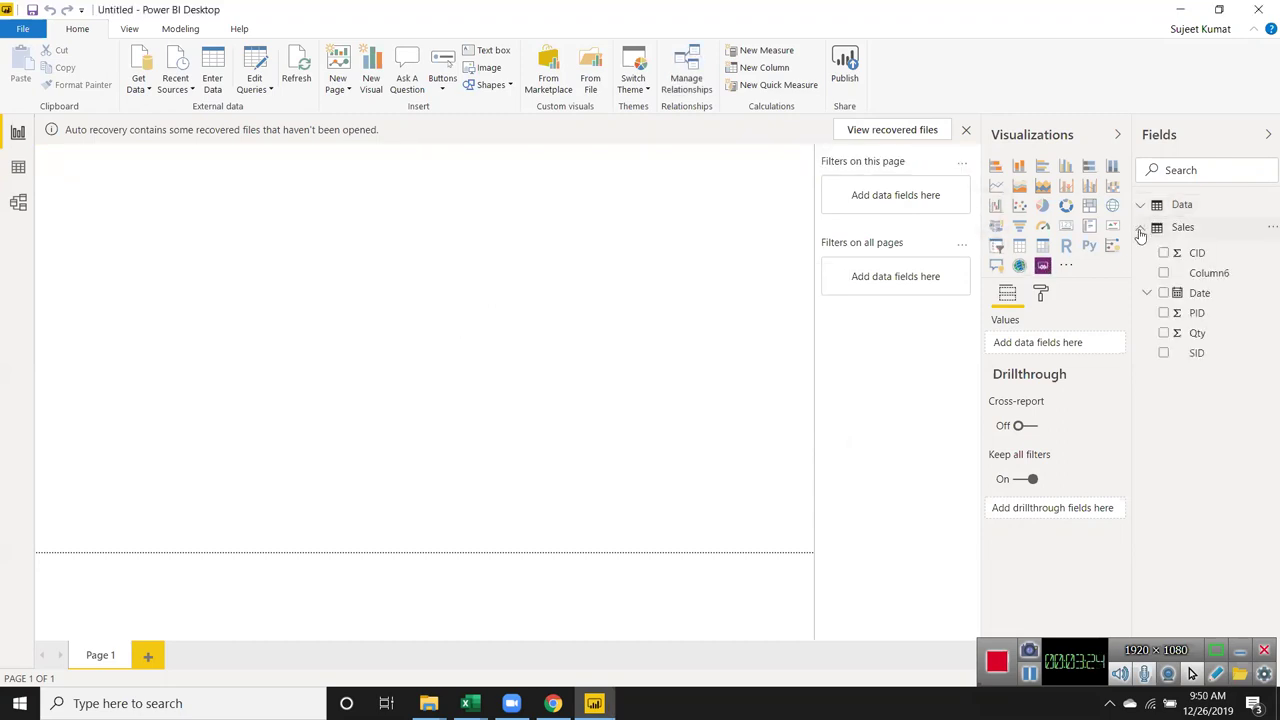
click(1140, 206)
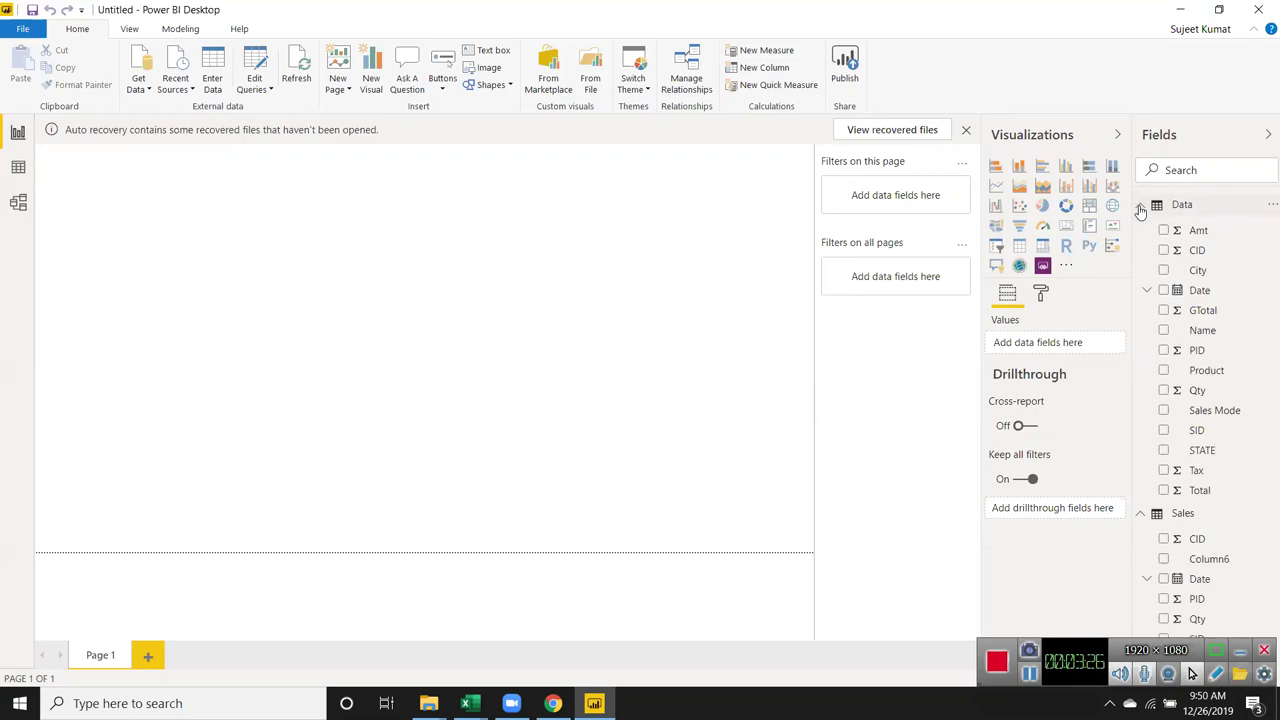
click(1140, 206)
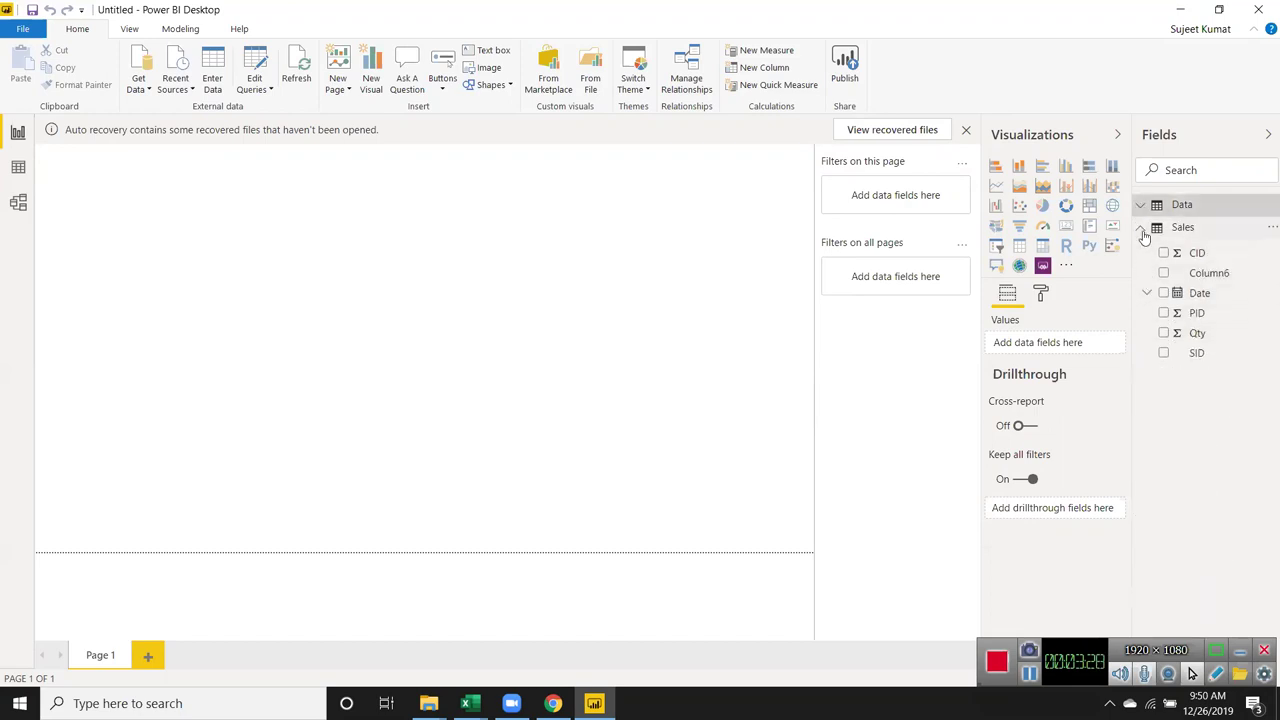
click(1143, 229)
click(1141, 208)
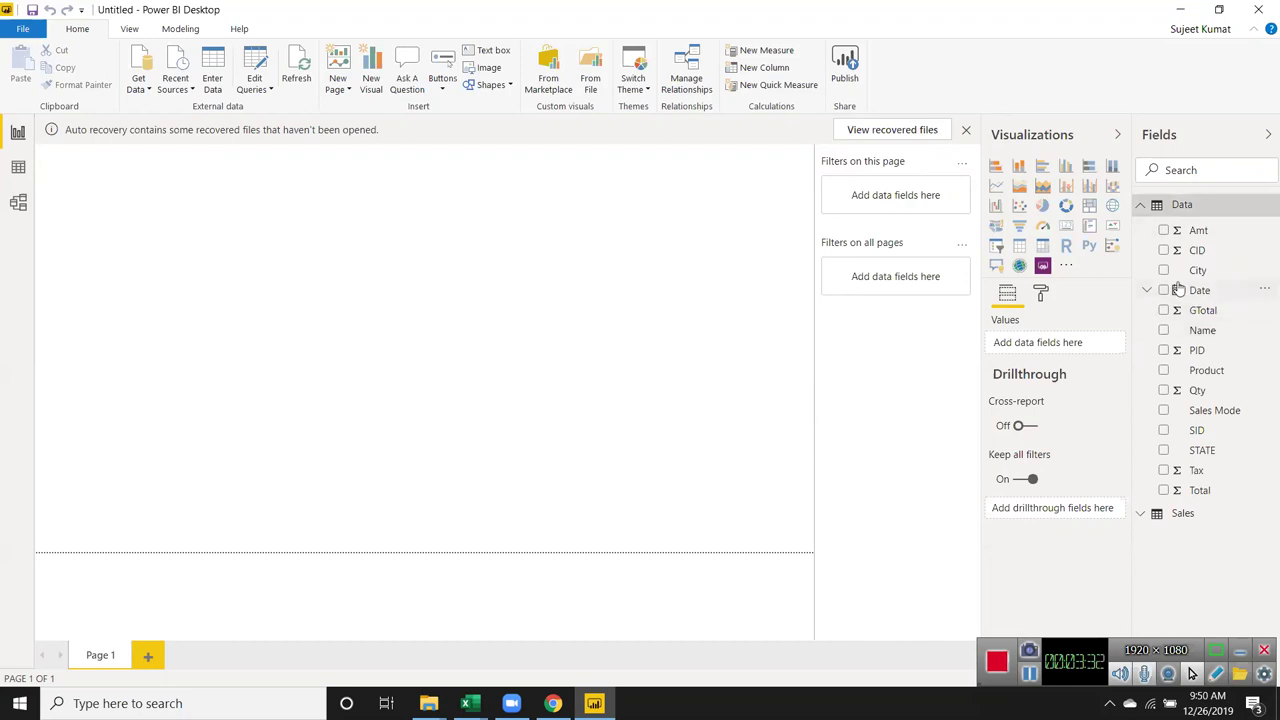
- Delete the Data–Sales relationship in Model view and confirm the deletion
click(19, 168)
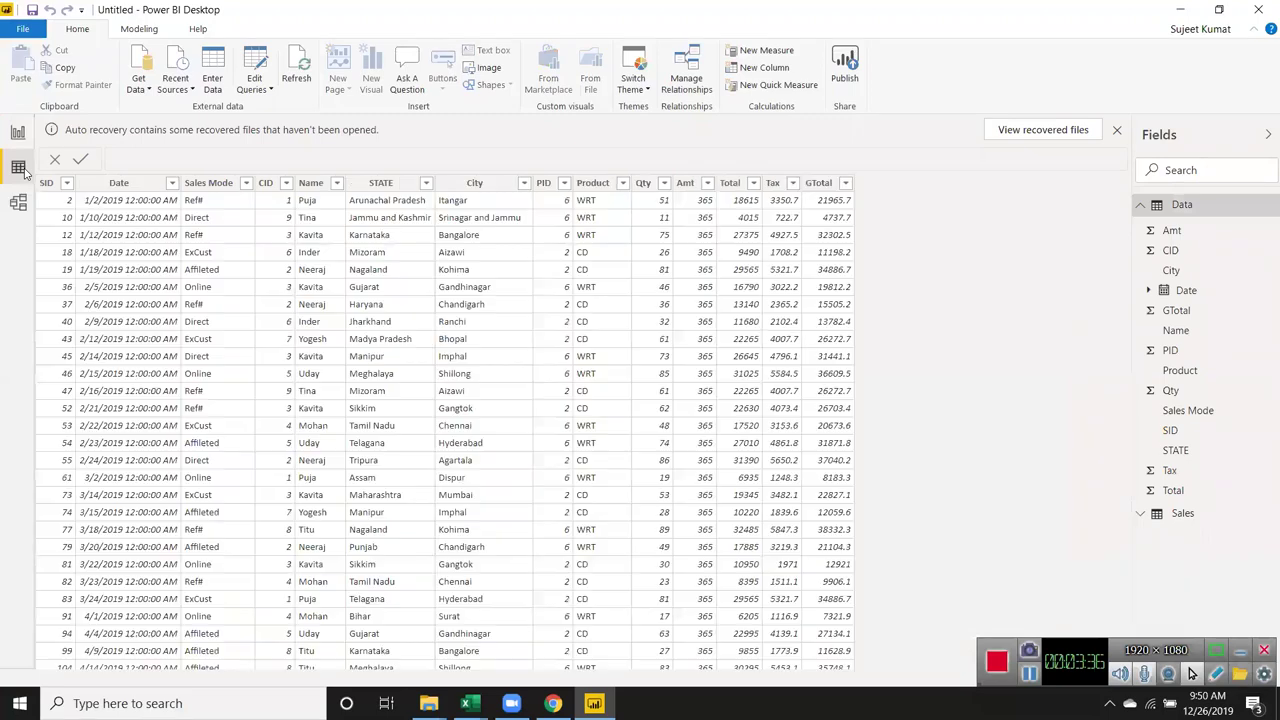
click(19, 205)
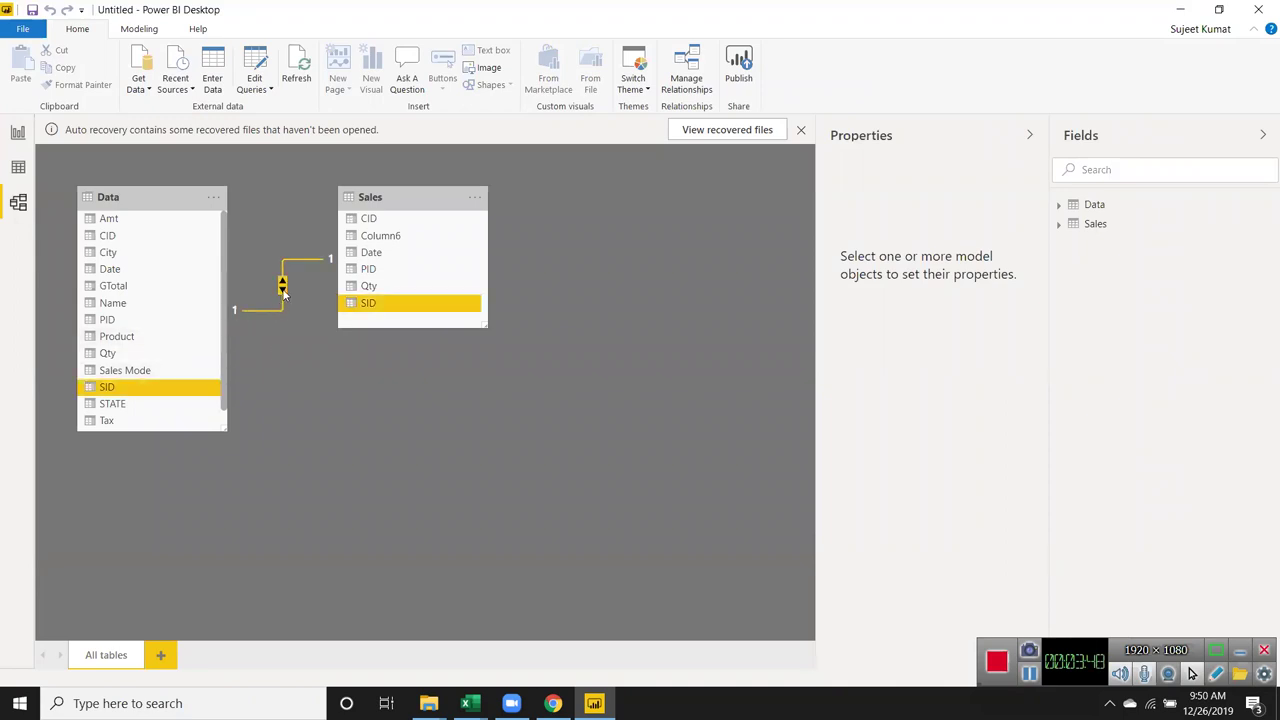
right_click(283, 292)
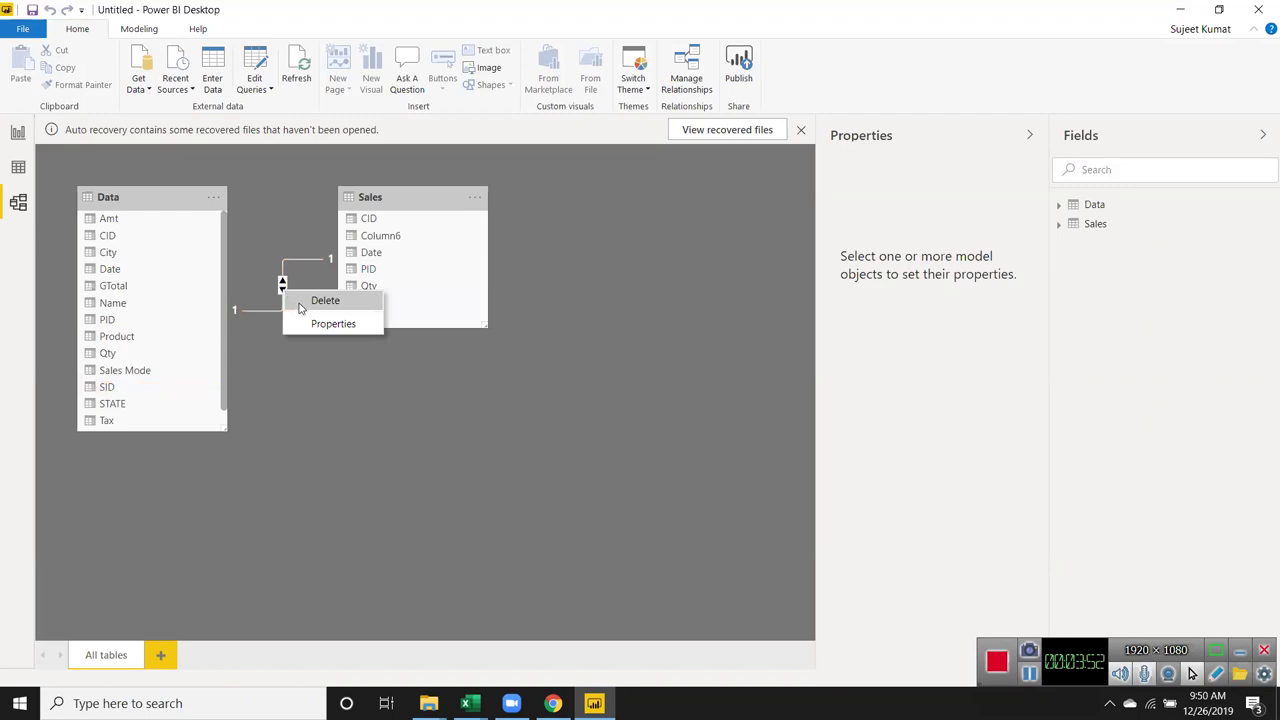
click(300, 302)
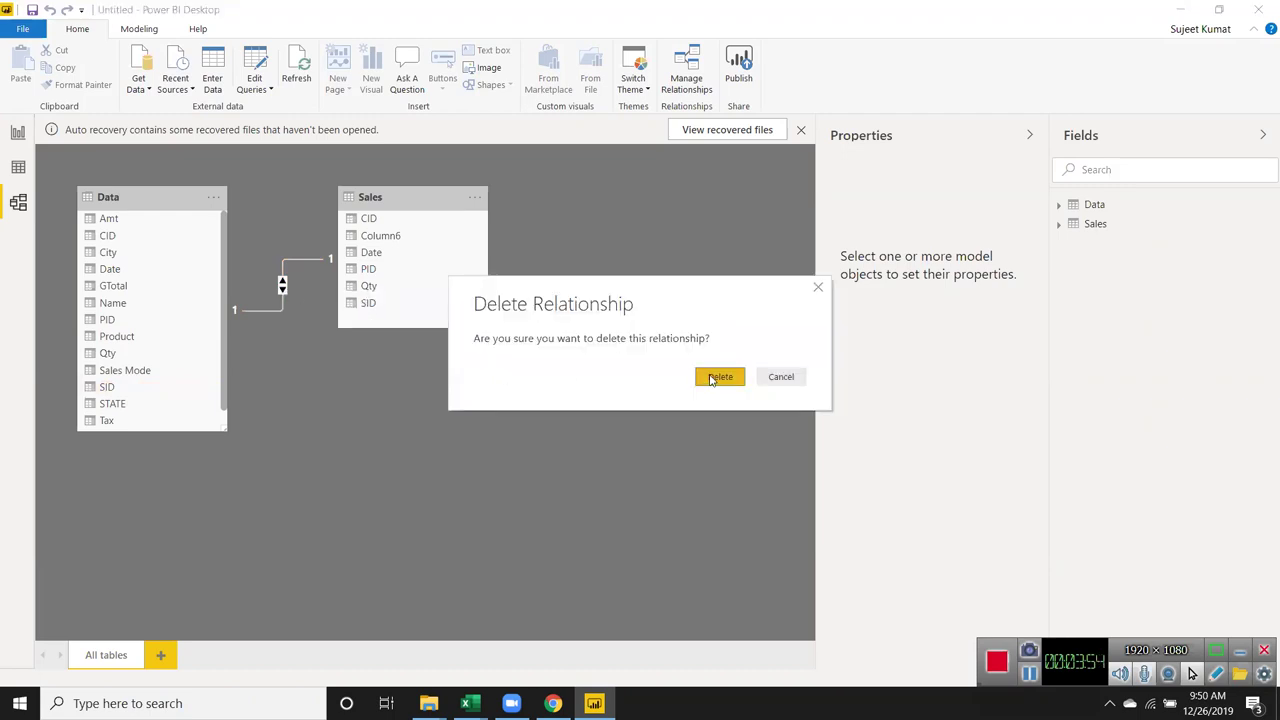
click(710, 379)
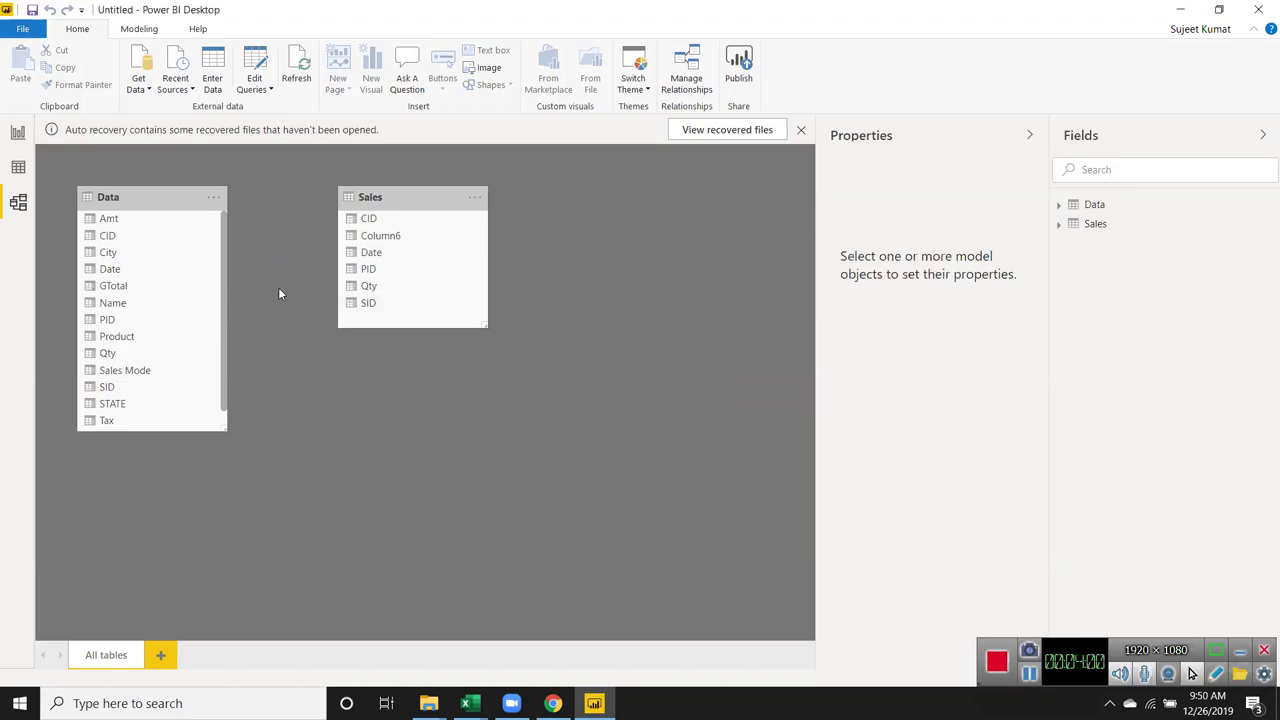
- Remove the recovered files and return to the Report view canvas
click(800, 131)
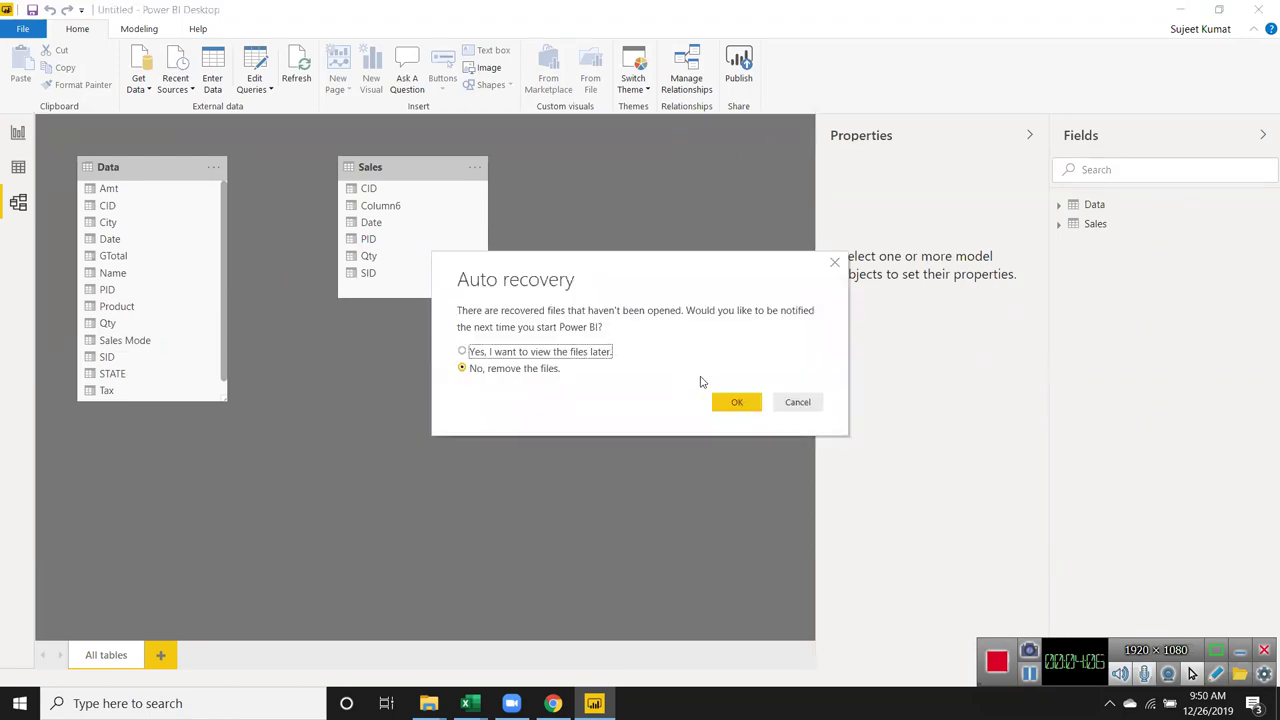
click(557, 352)
click(540, 367)
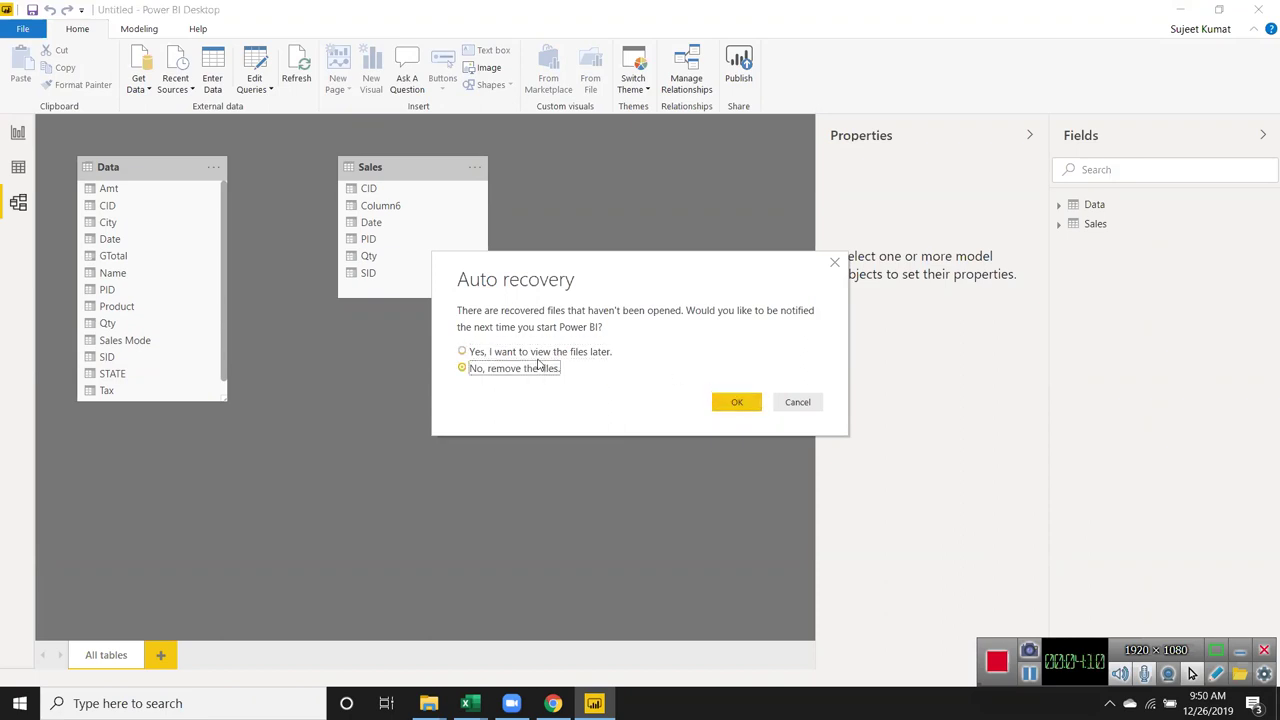
click(737, 402)
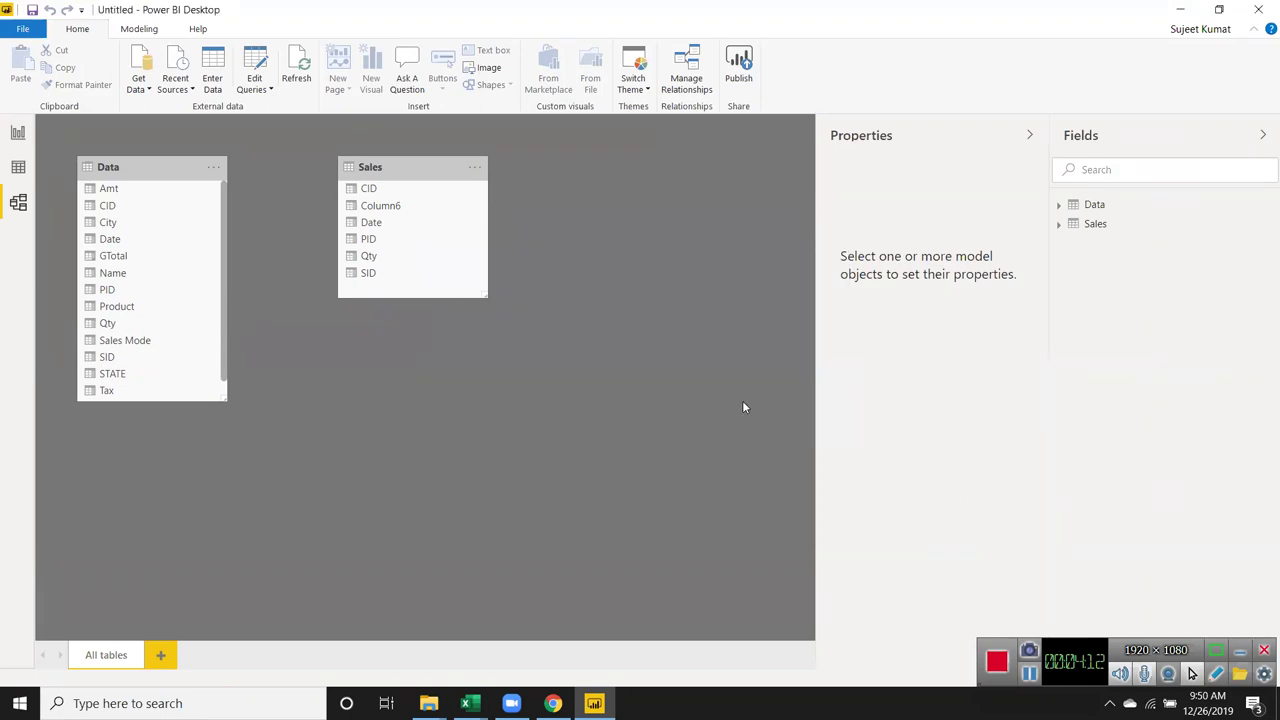
click(22, 135)
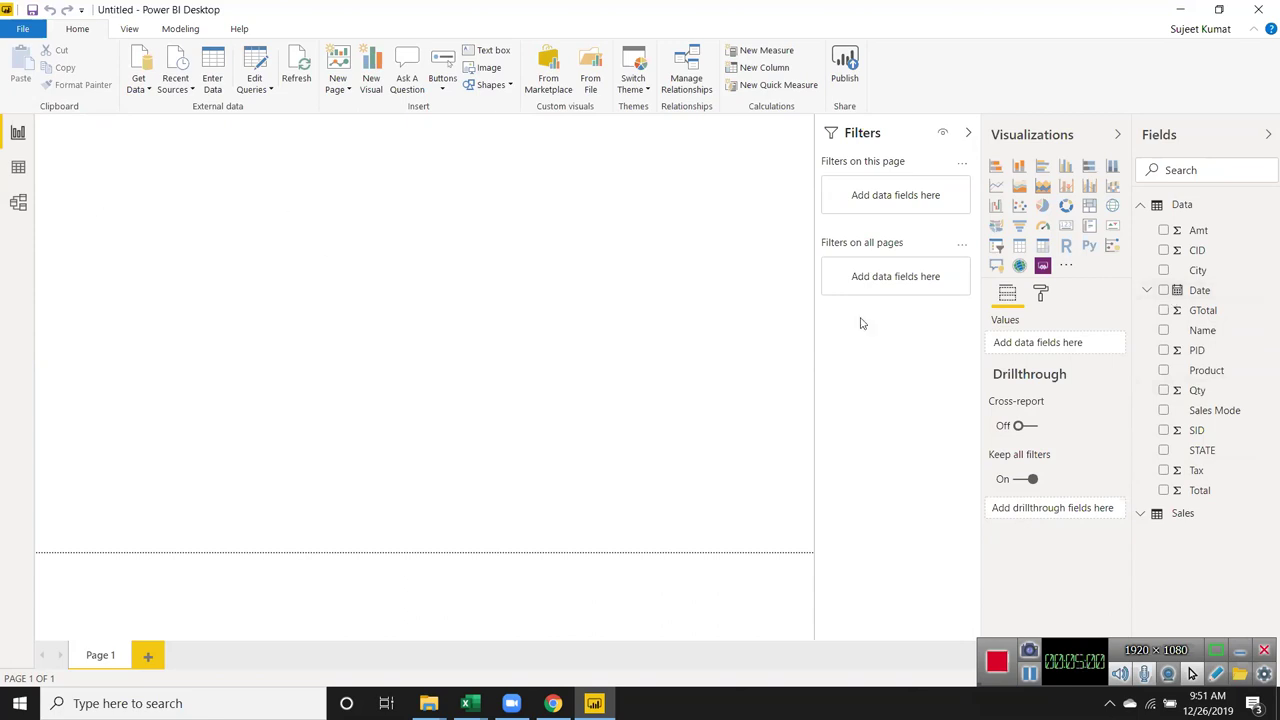
- Create a table of Name and Qty (total 15072), then position and resize it
click(1165, 331)
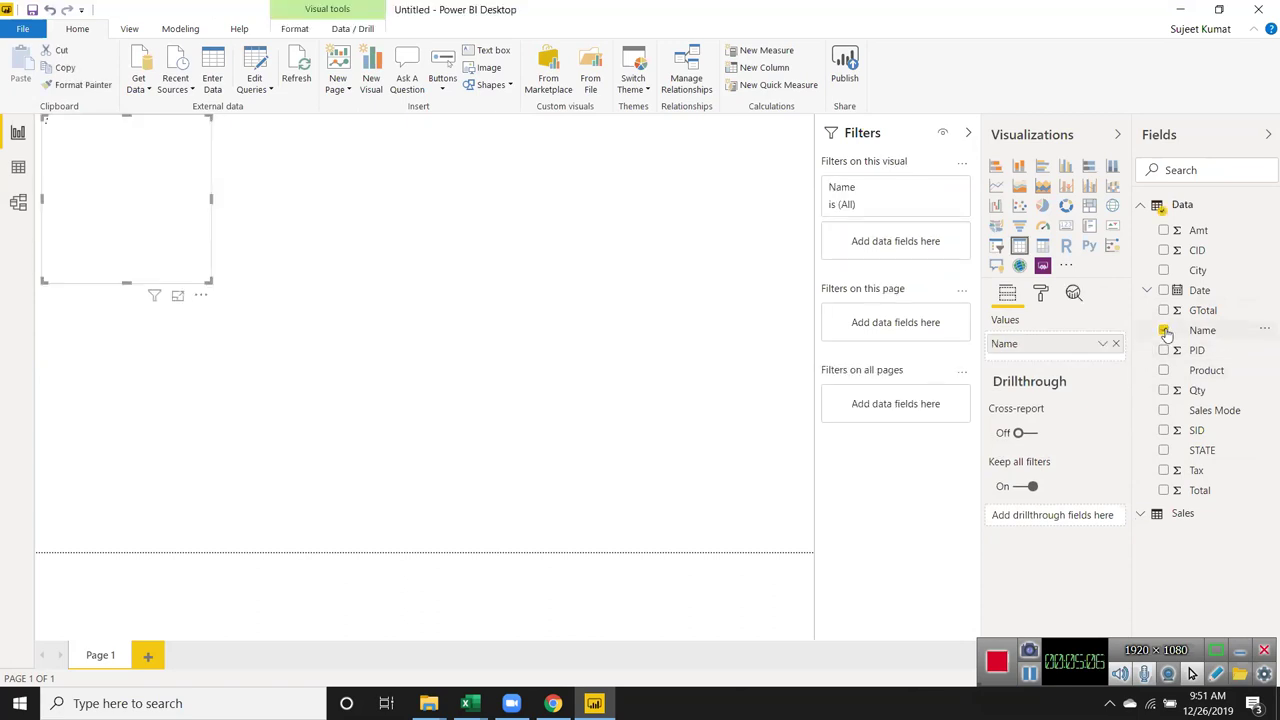
click(1163, 391)
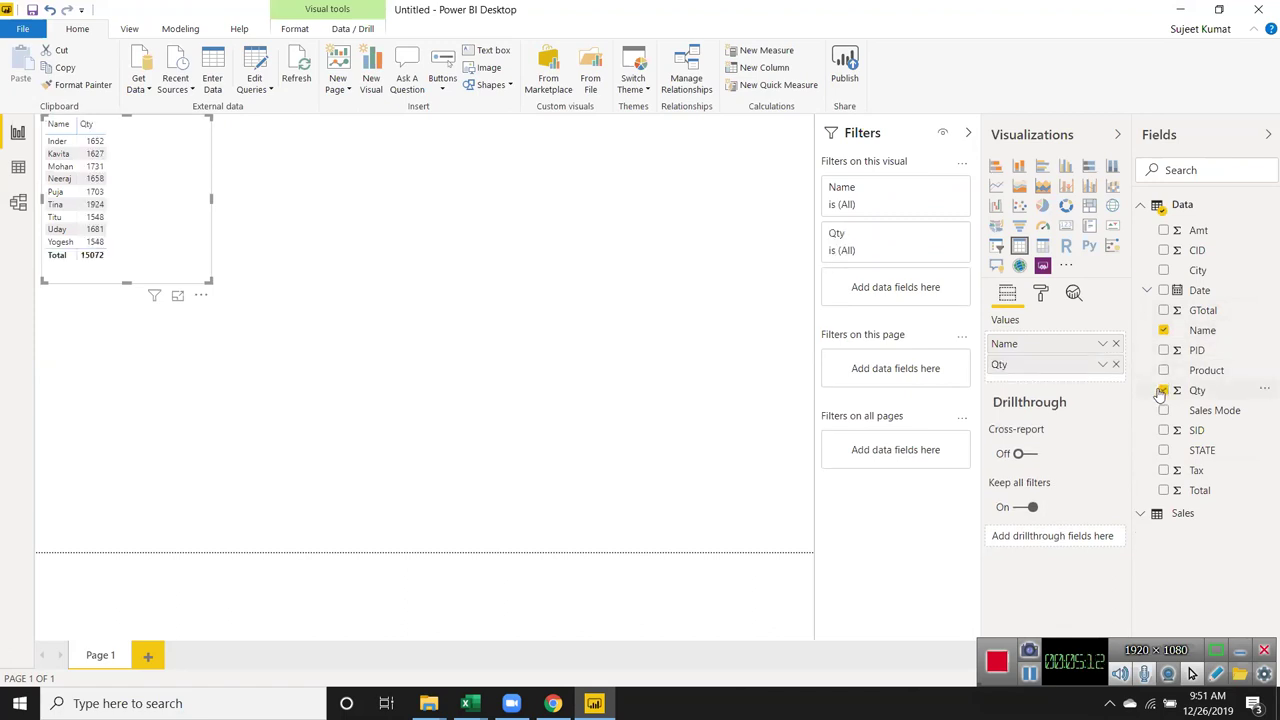
drag(157, 166, 196, 250)
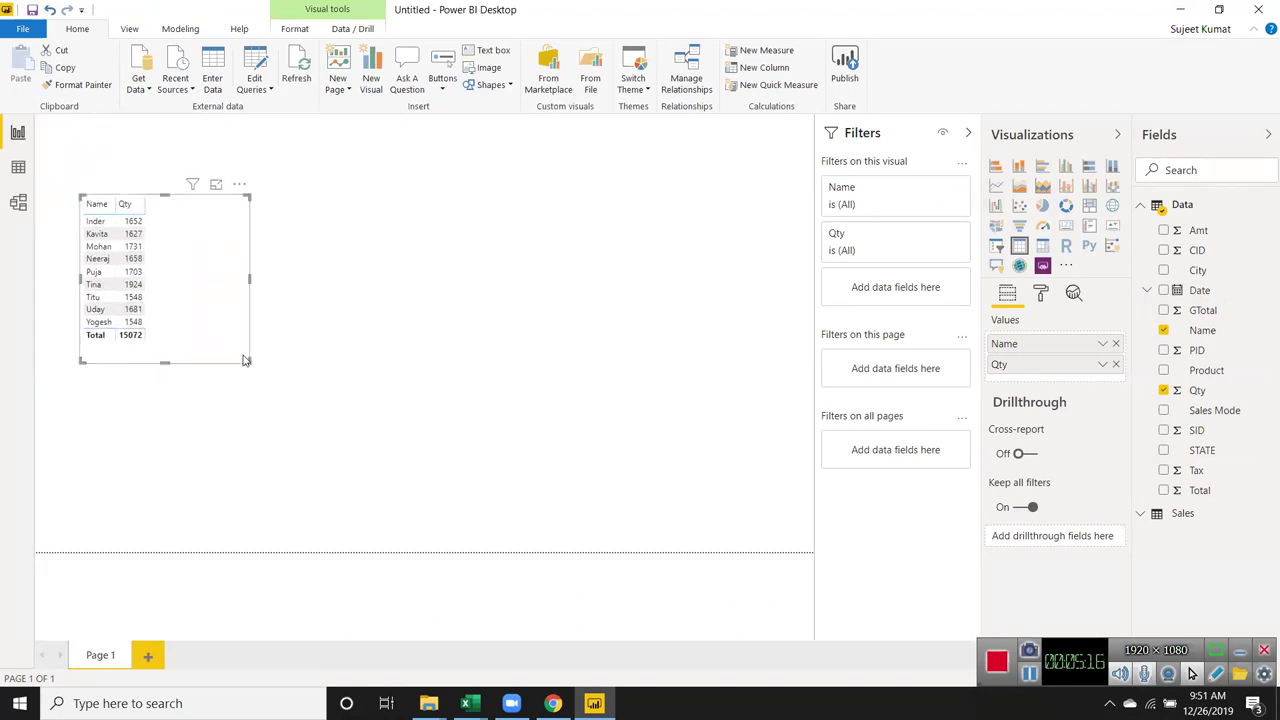
drag(246, 360, 346, 438)
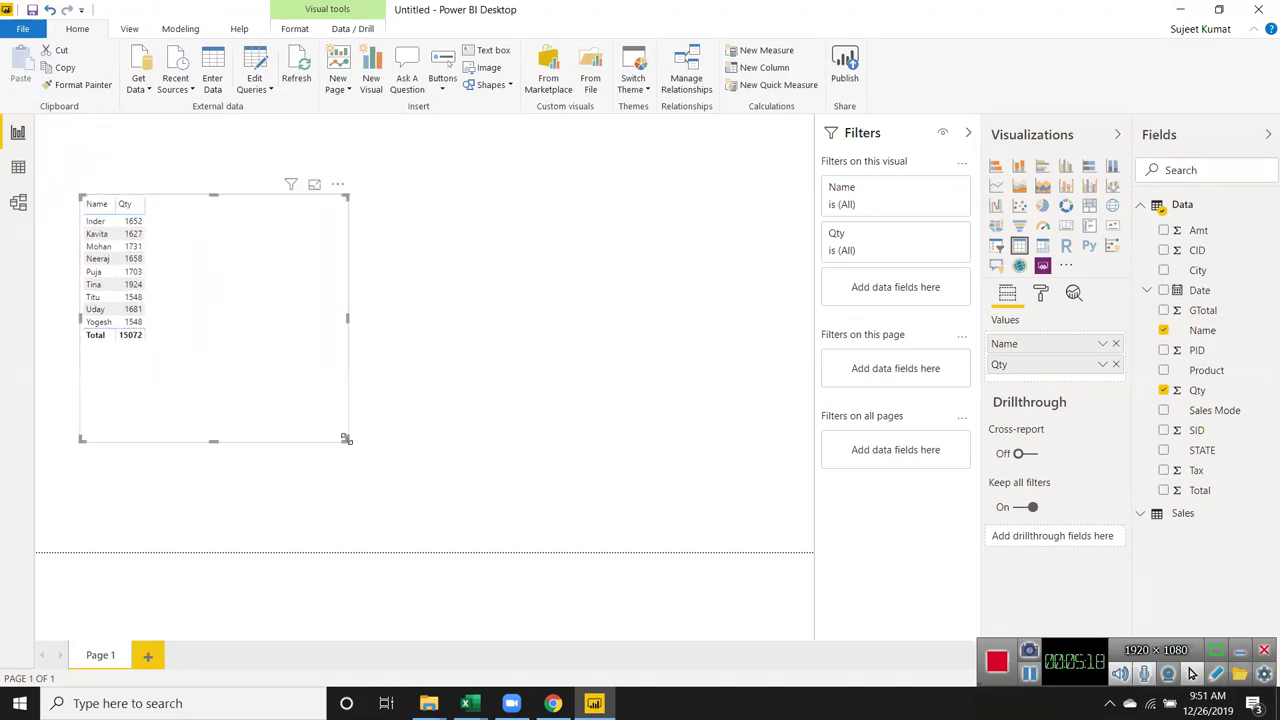
drag(345, 437, 270, 347)
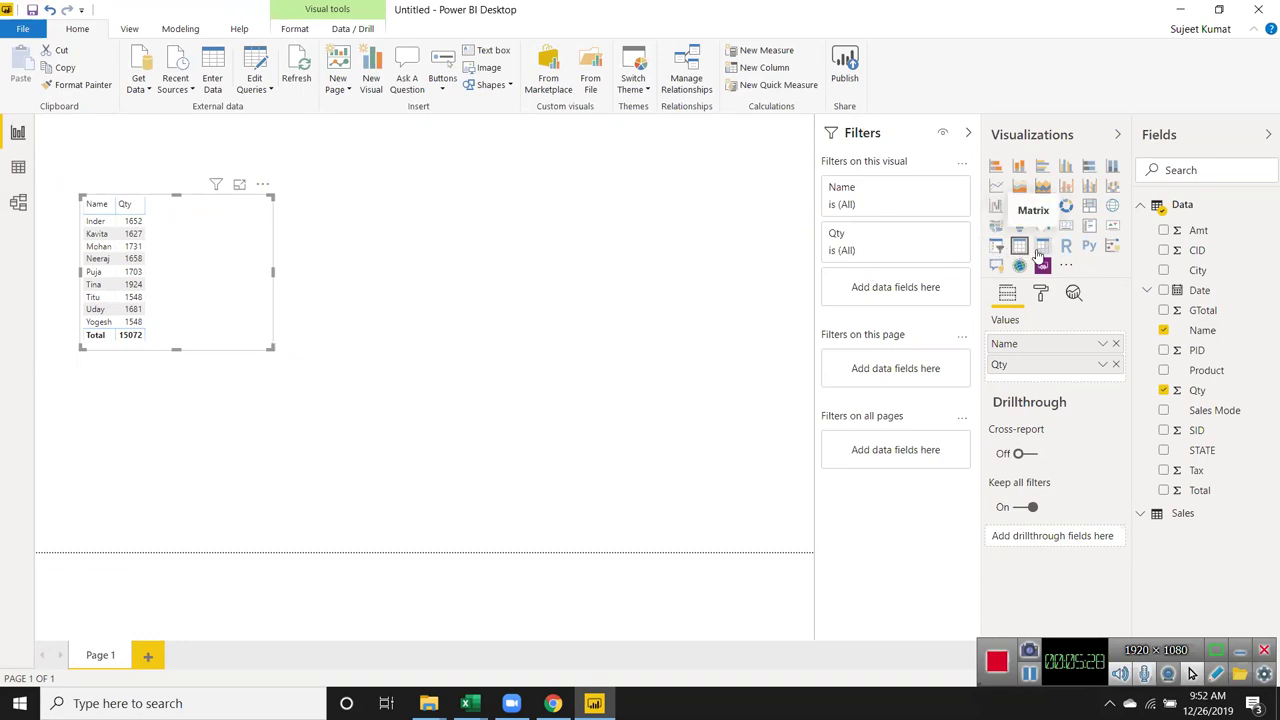
- Convert the table to a matrix with Product as columns and enlarge it
click(1041, 250)
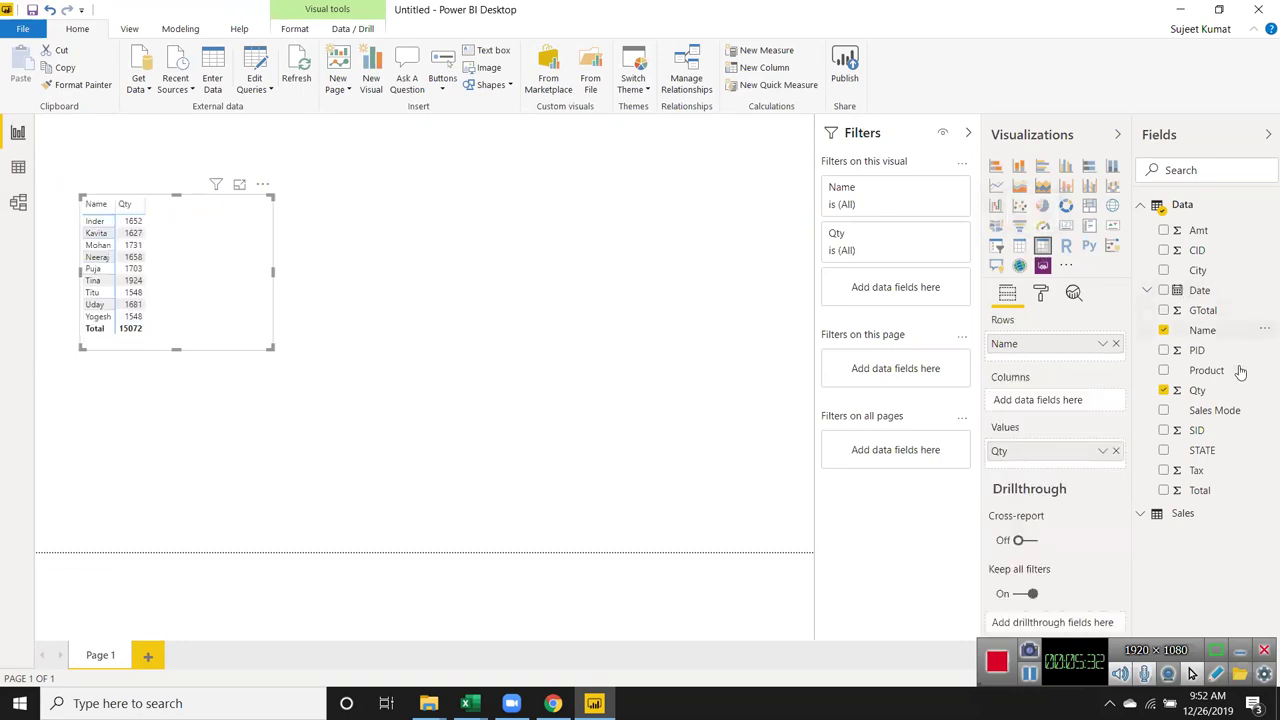
click(1164, 371)
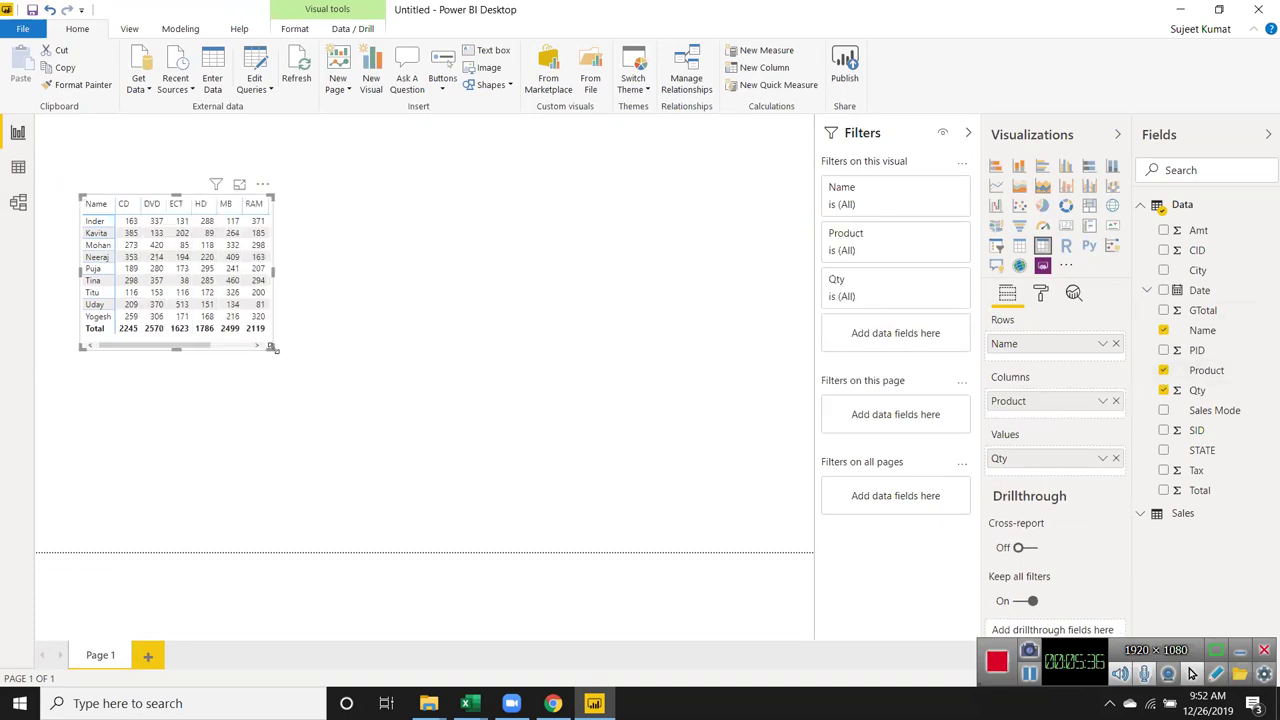
drag(270, 347, 360, 414)
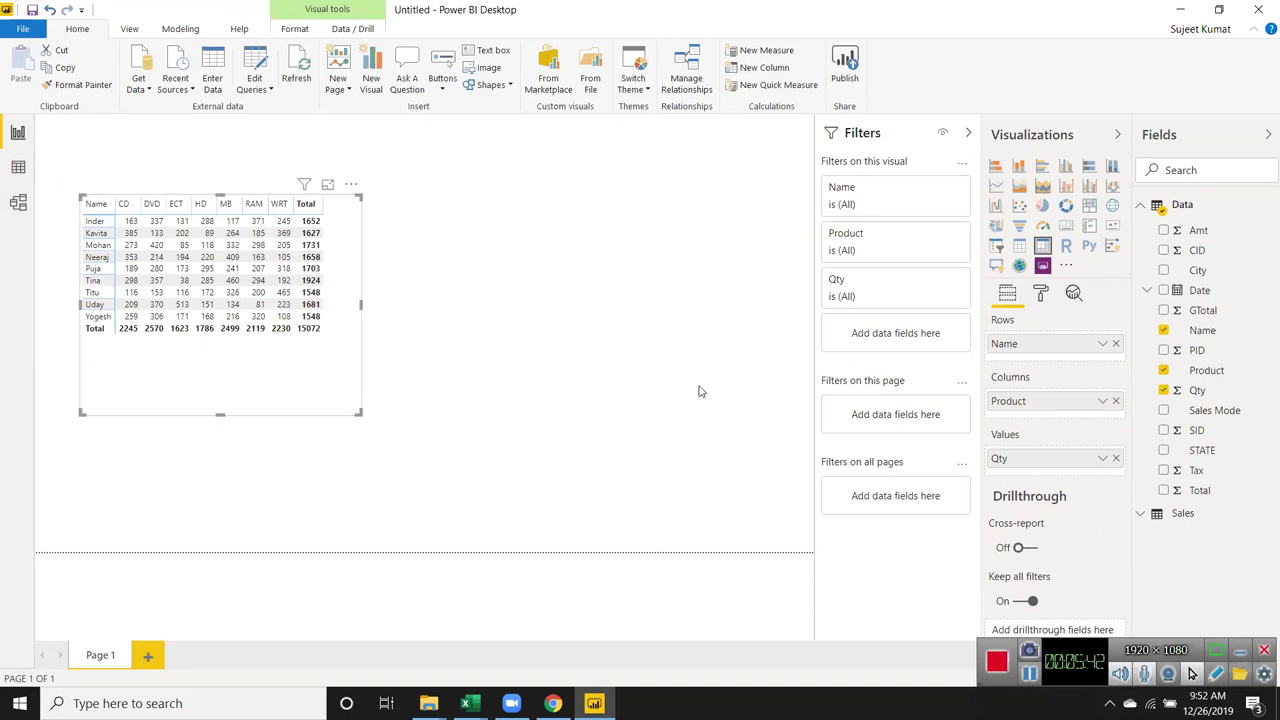
- Swap Name and Product between rows and columns, then restore Name rows and Product columns
drag(1042, 347, 1041, 414)
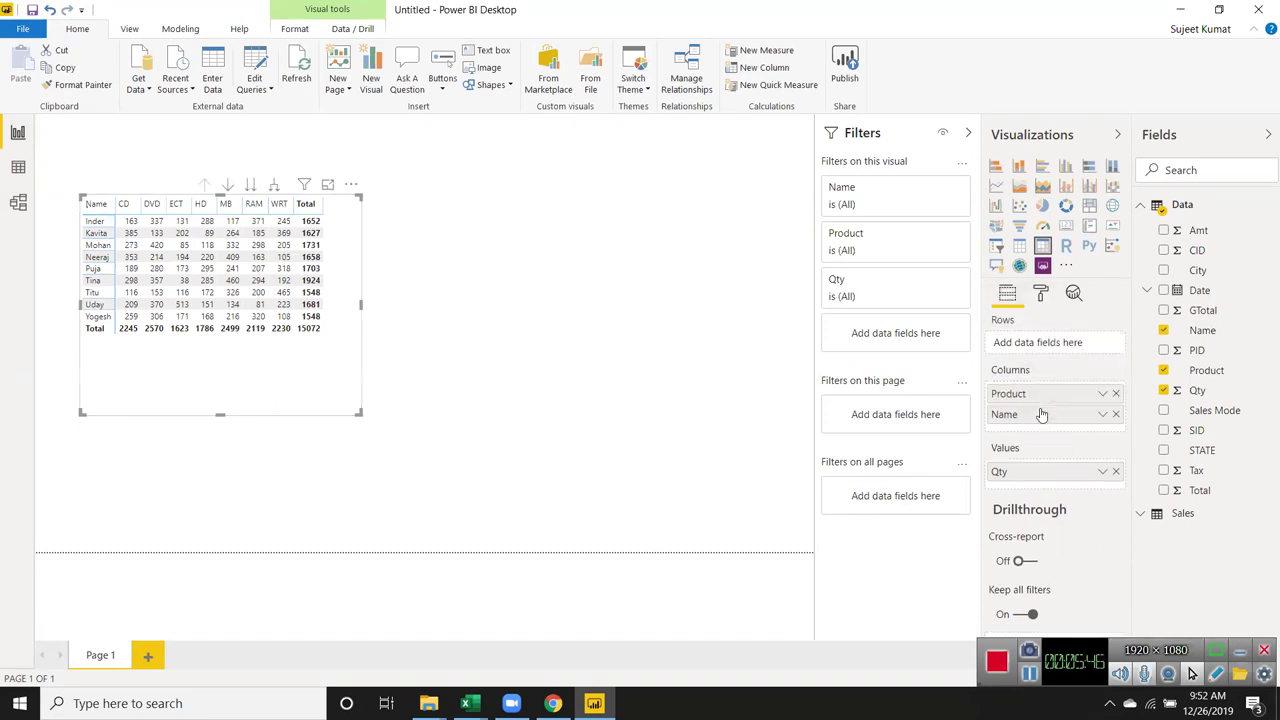
drag(1032, 404, 1032, 356)
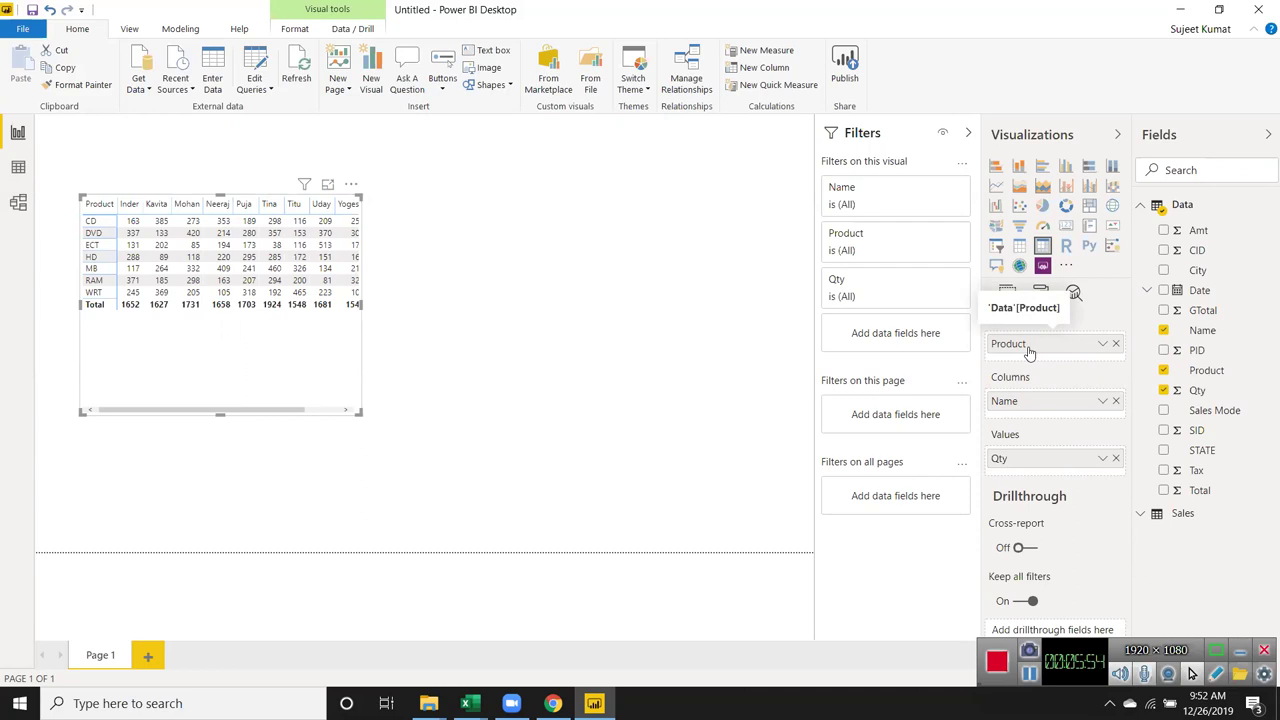
drag(1029, 350, 1031, 420)
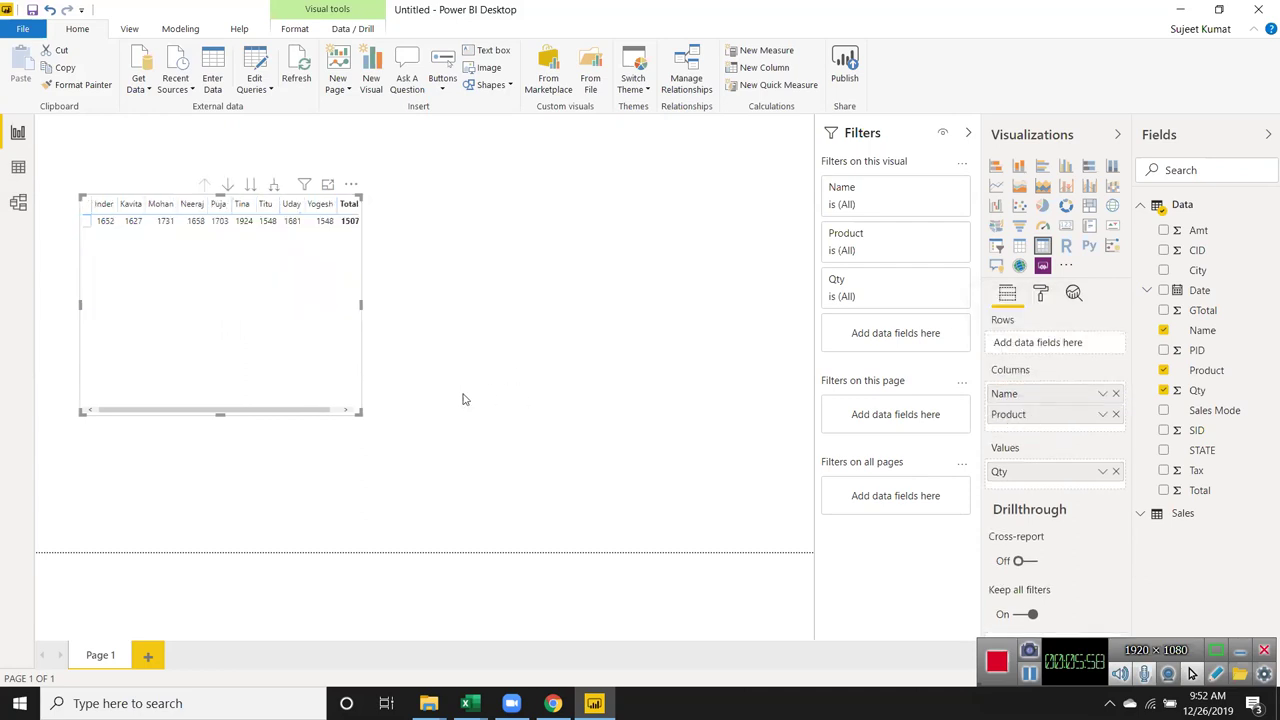
drag(1025, 395, 1025, 345)
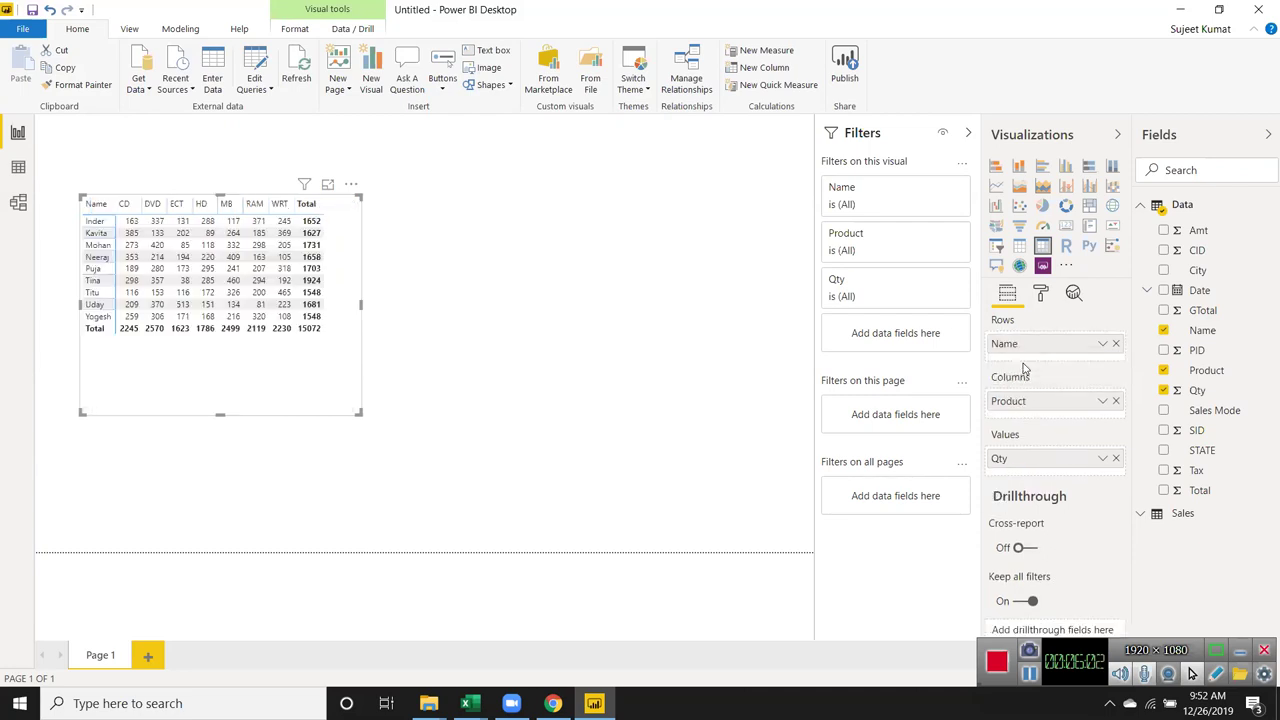
- Nest Product under Name in the matrix rows, enlarge it, and test expanding one name
drag(1019, 407, 1015, 355)
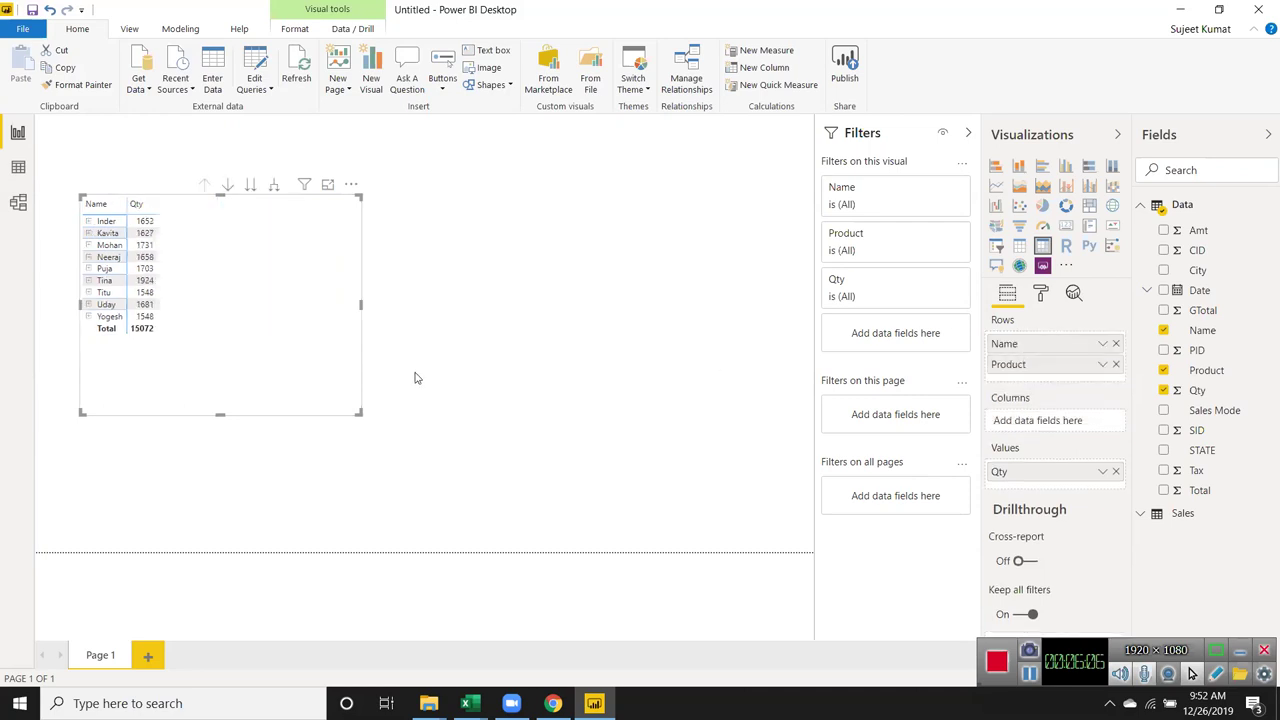
drag(358, 410, 486, 460)
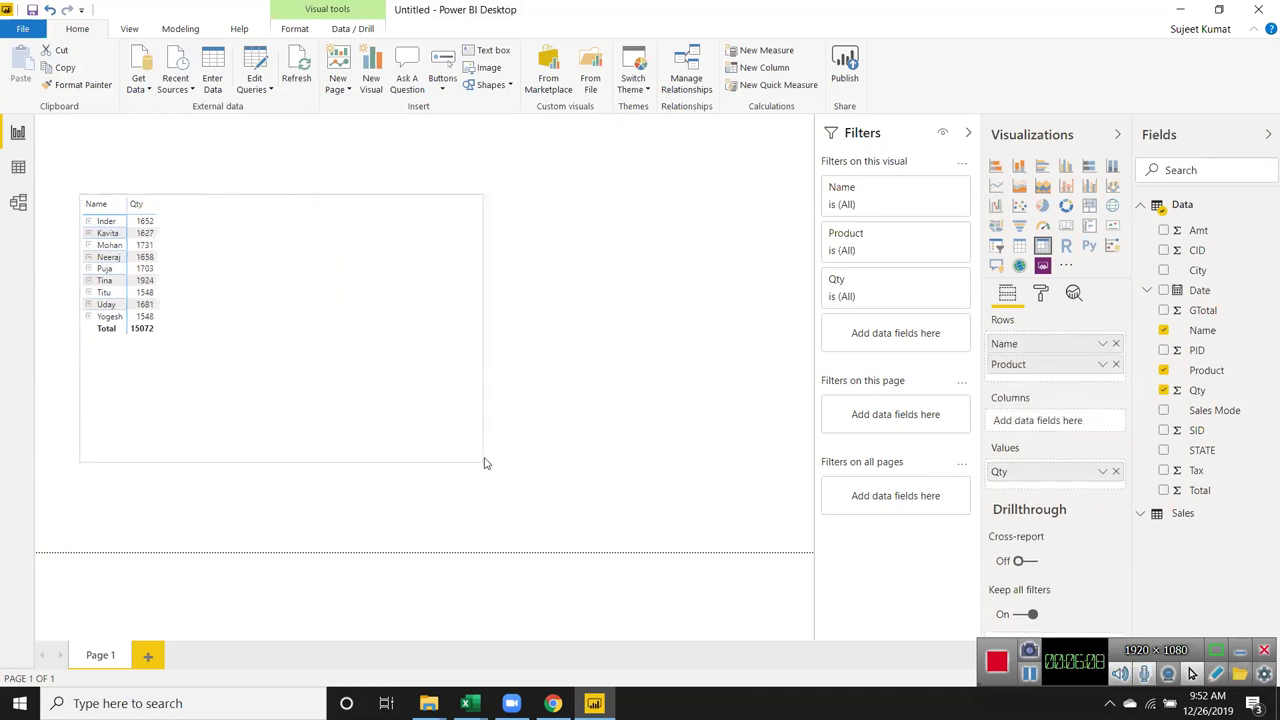
click(88, 304)
click(88, 304)
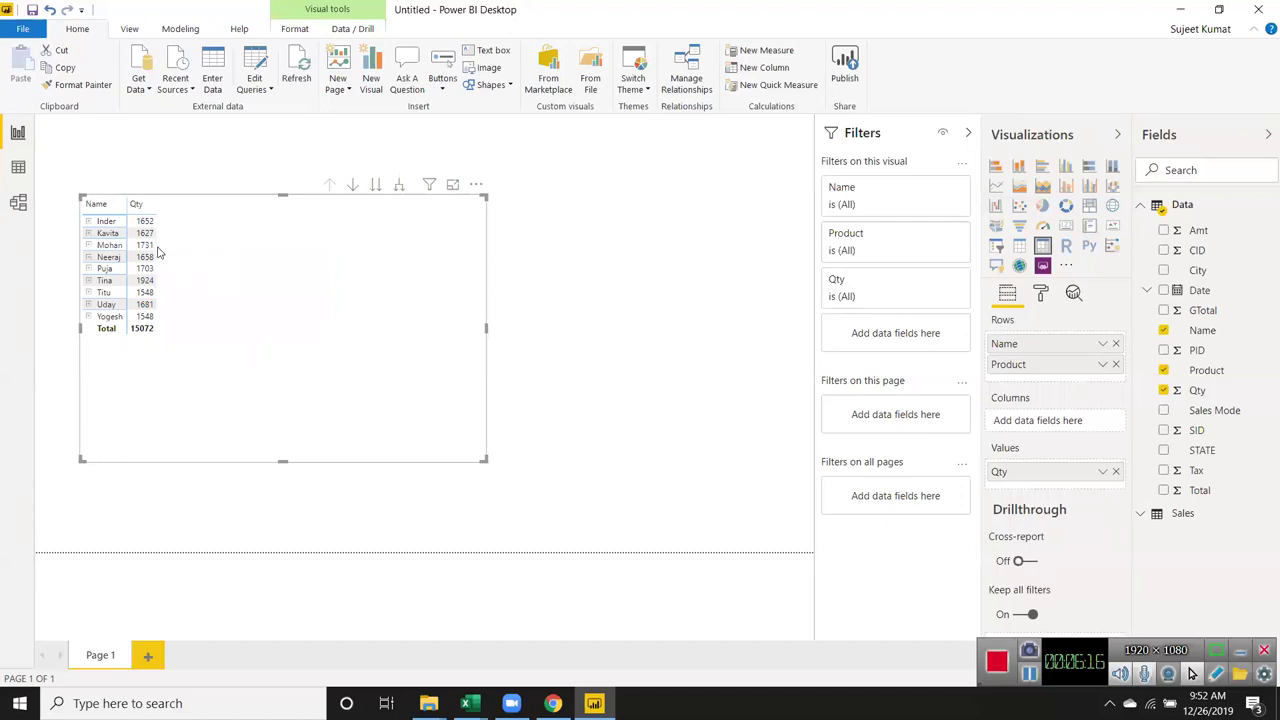
- View the matrix in Focus mode, expand and collapse all levels, then return to the report
click(453, 185)
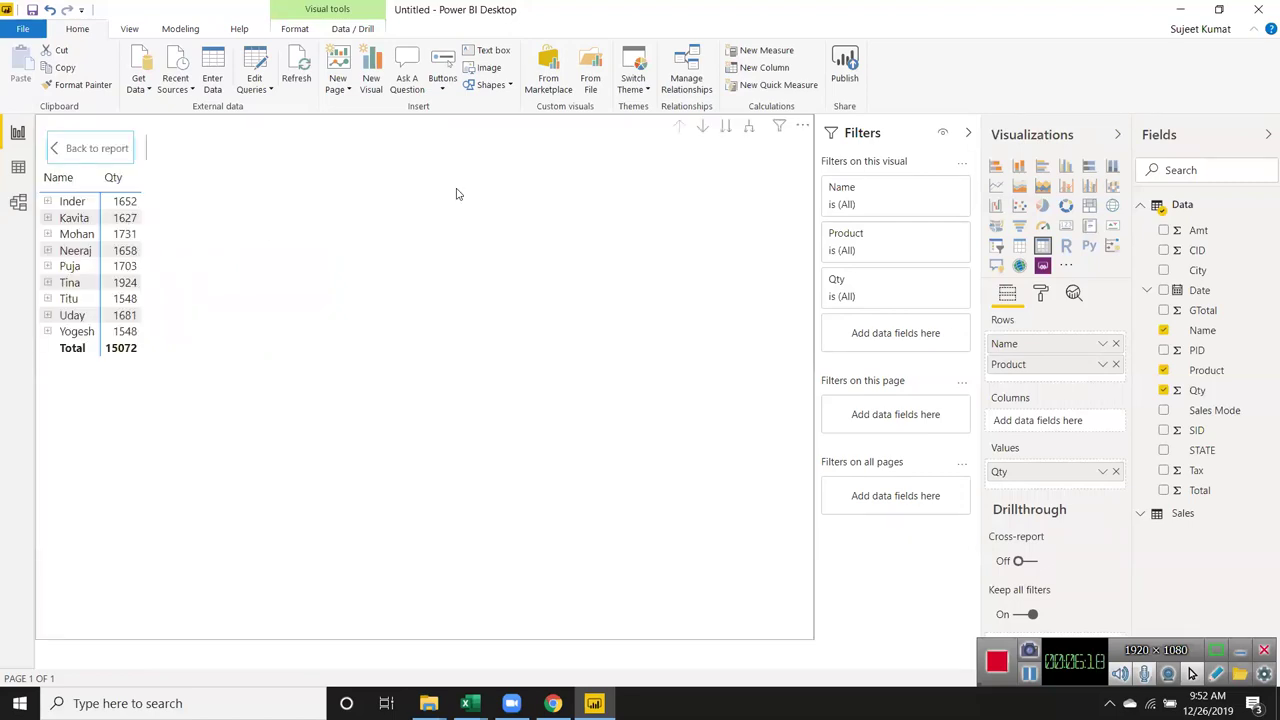
click(746, 130)
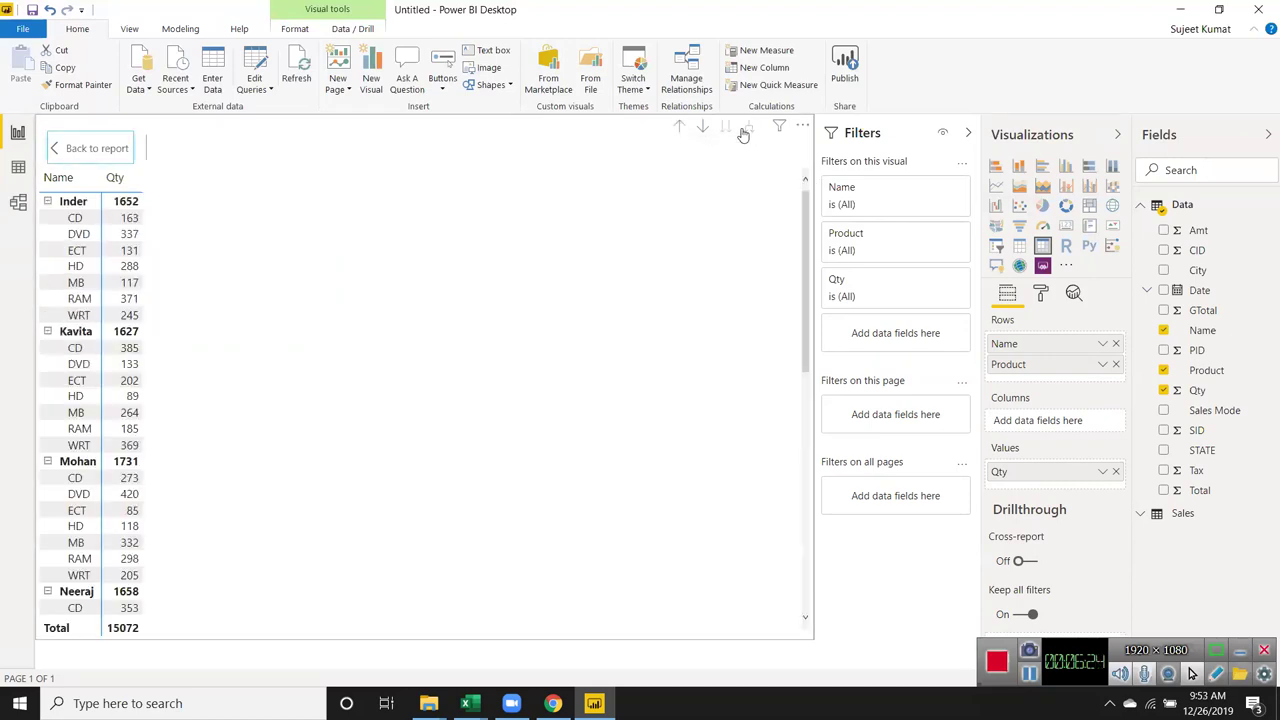
click(681, 131)
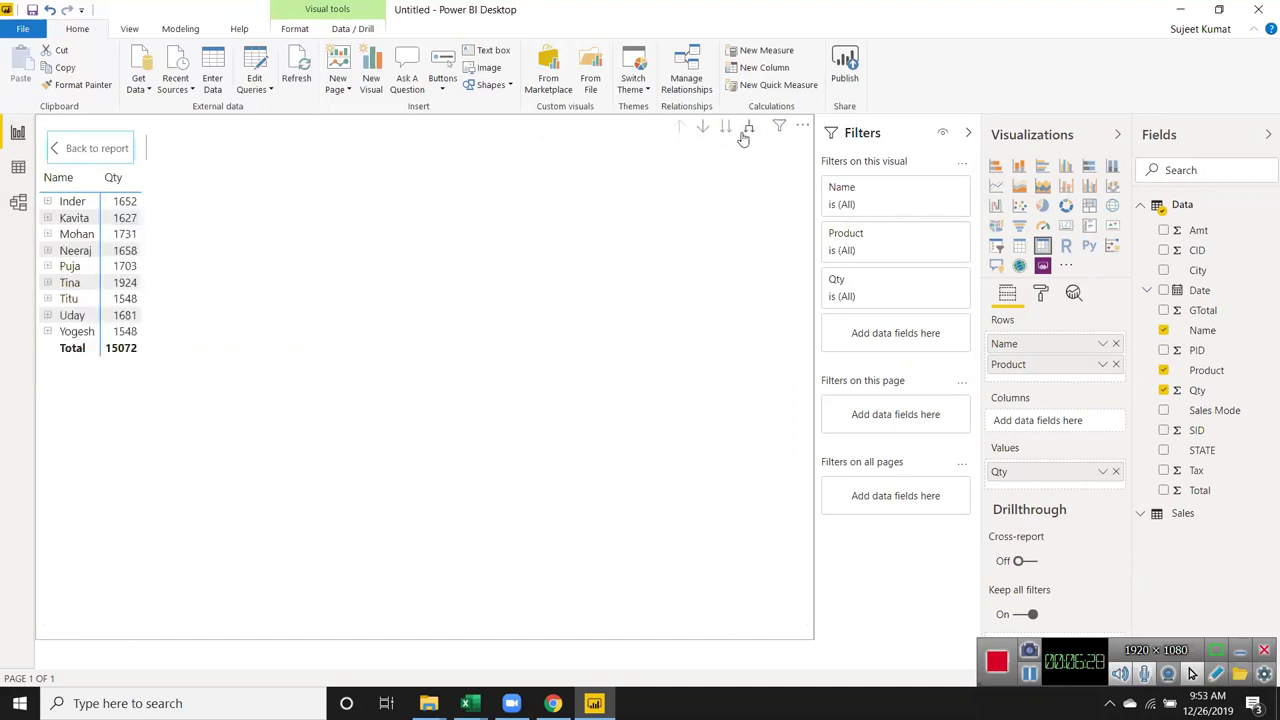
click(802, 126)
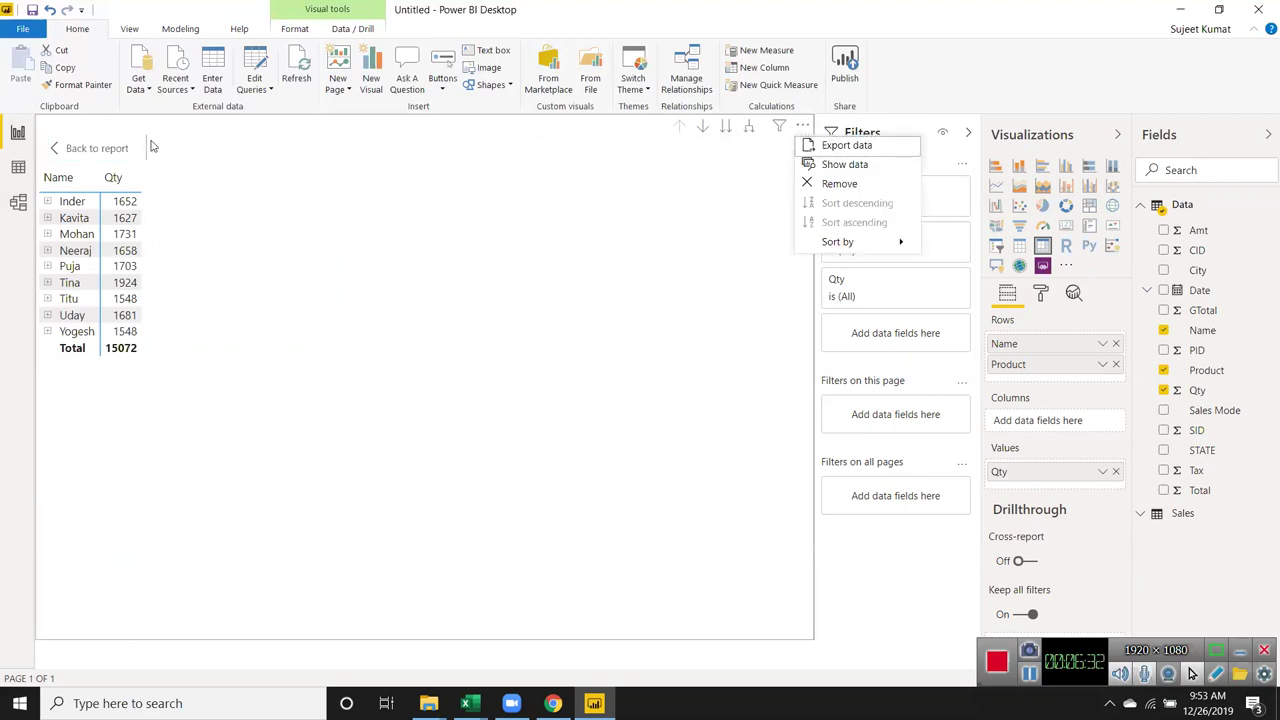
click(96, 148)
click(96, 148)
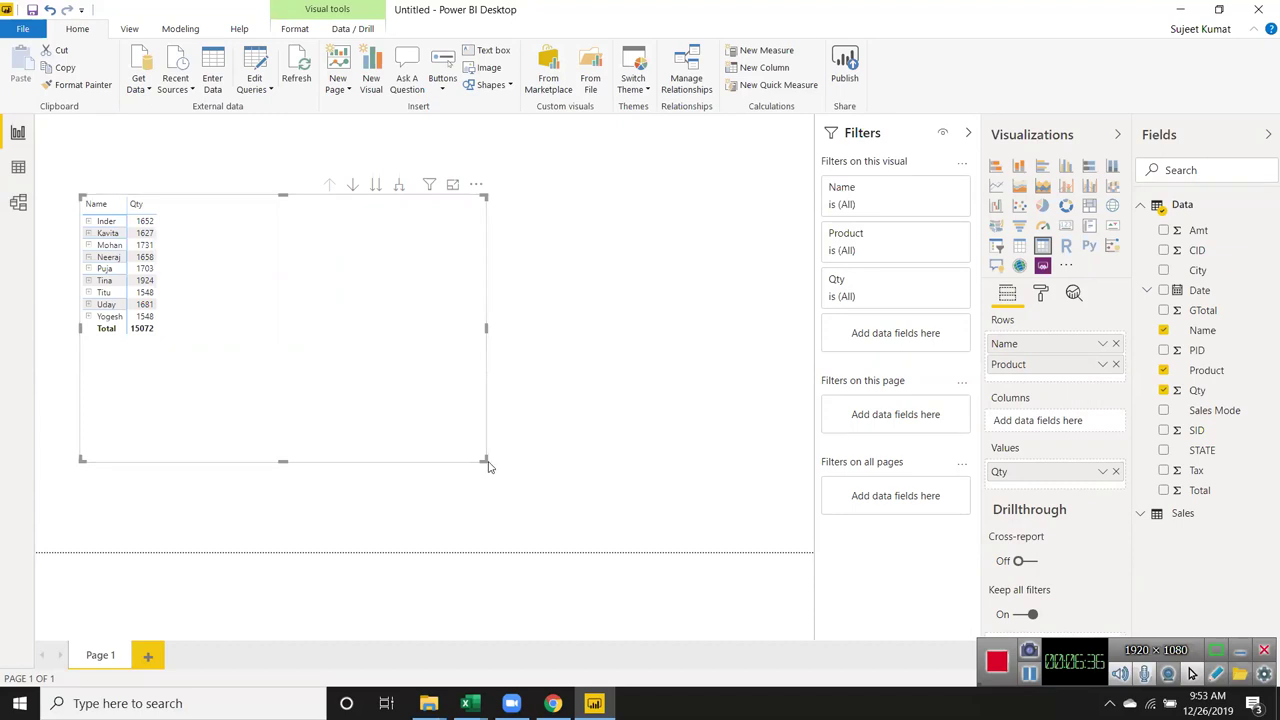
- Turn the matrix back into a larger table, then add and delete an empty table visual
click(1019, 247)
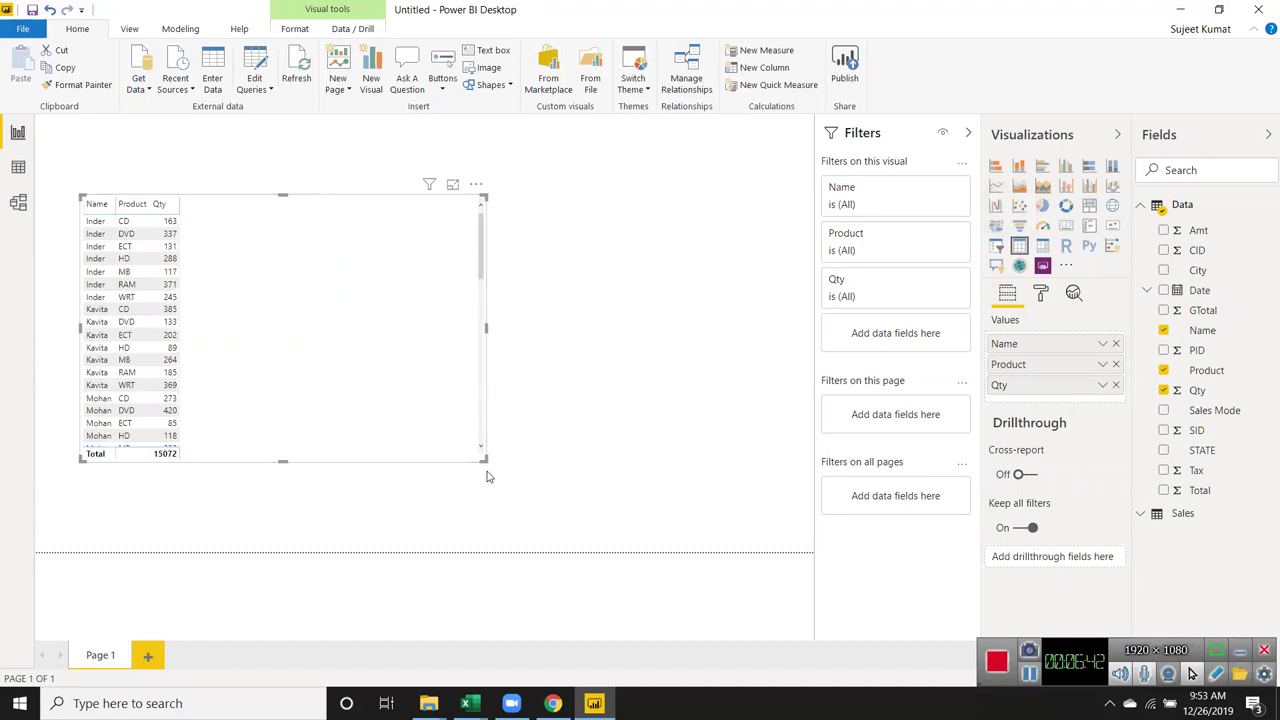
drag(482, 458, 636, 549)
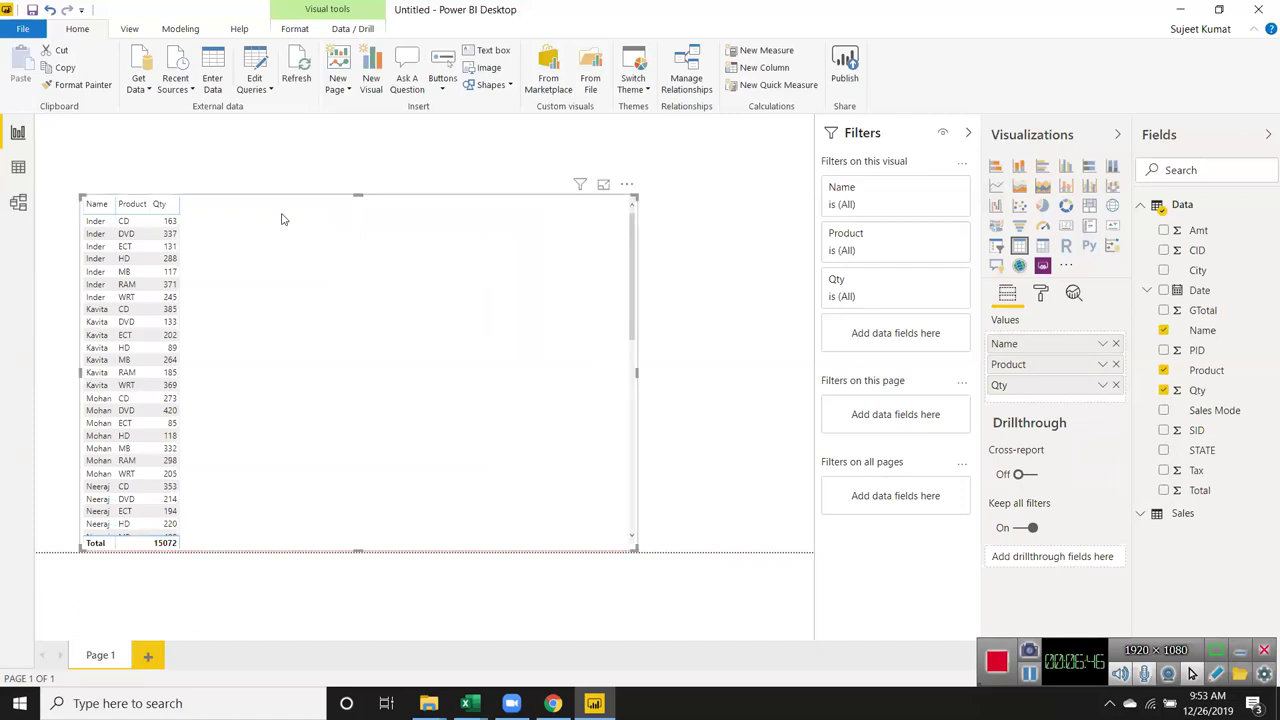
click(237, 190)
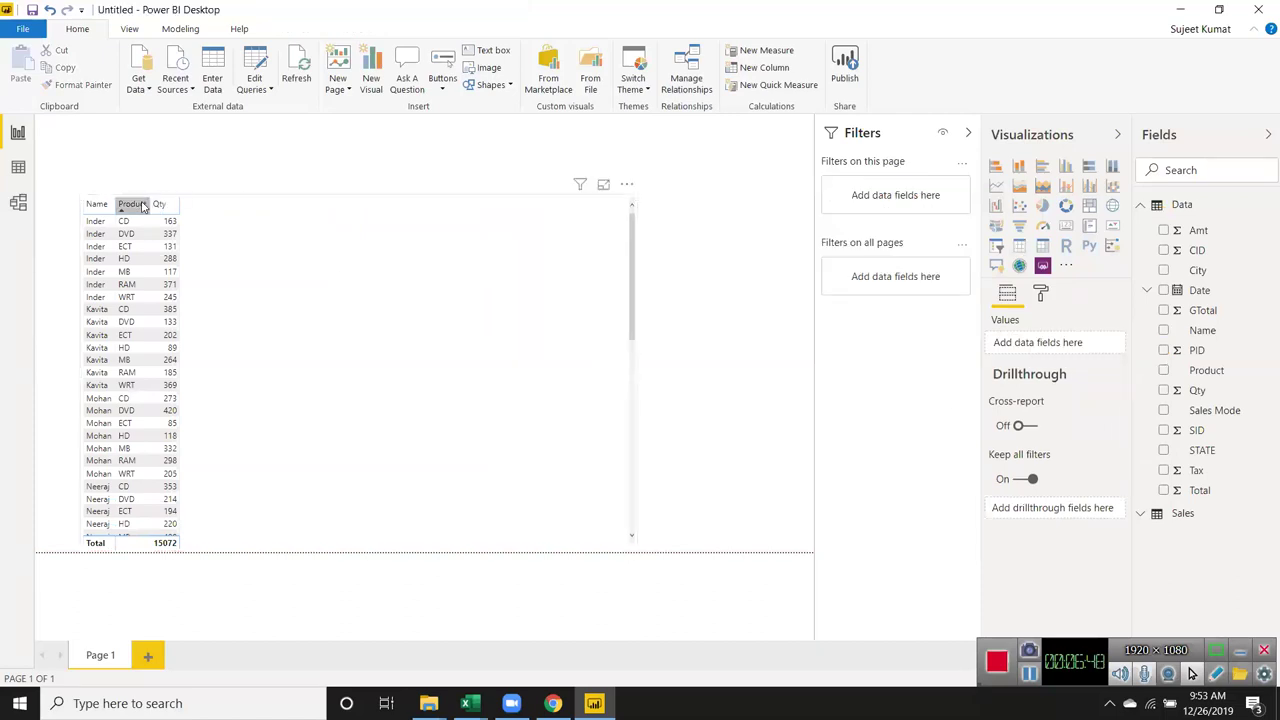
click(236, 217)
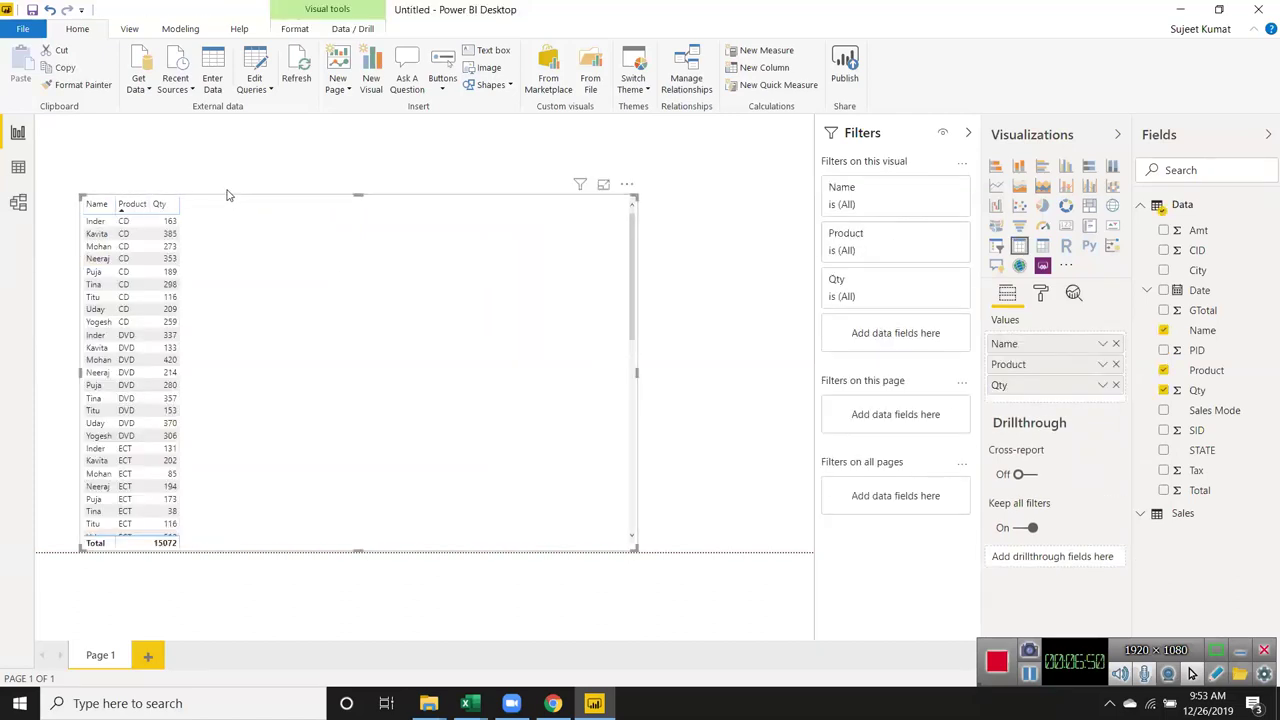
click(226, 195)
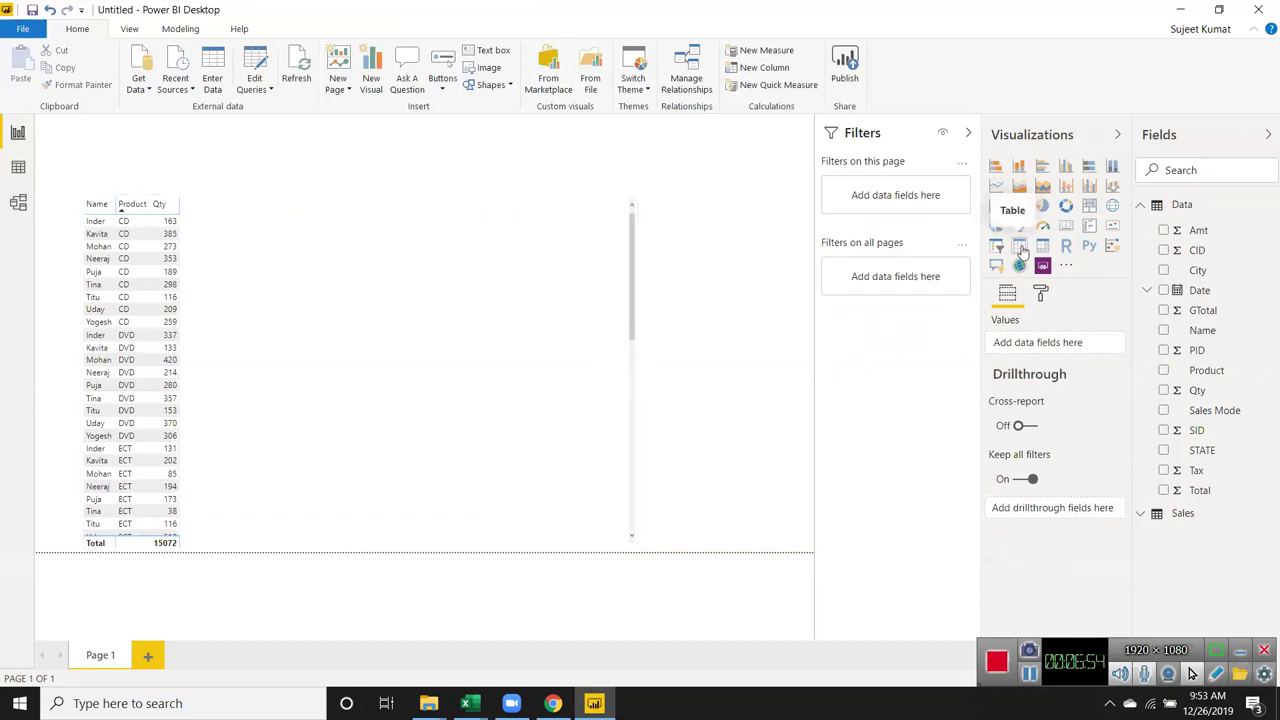
click(1021, 250)
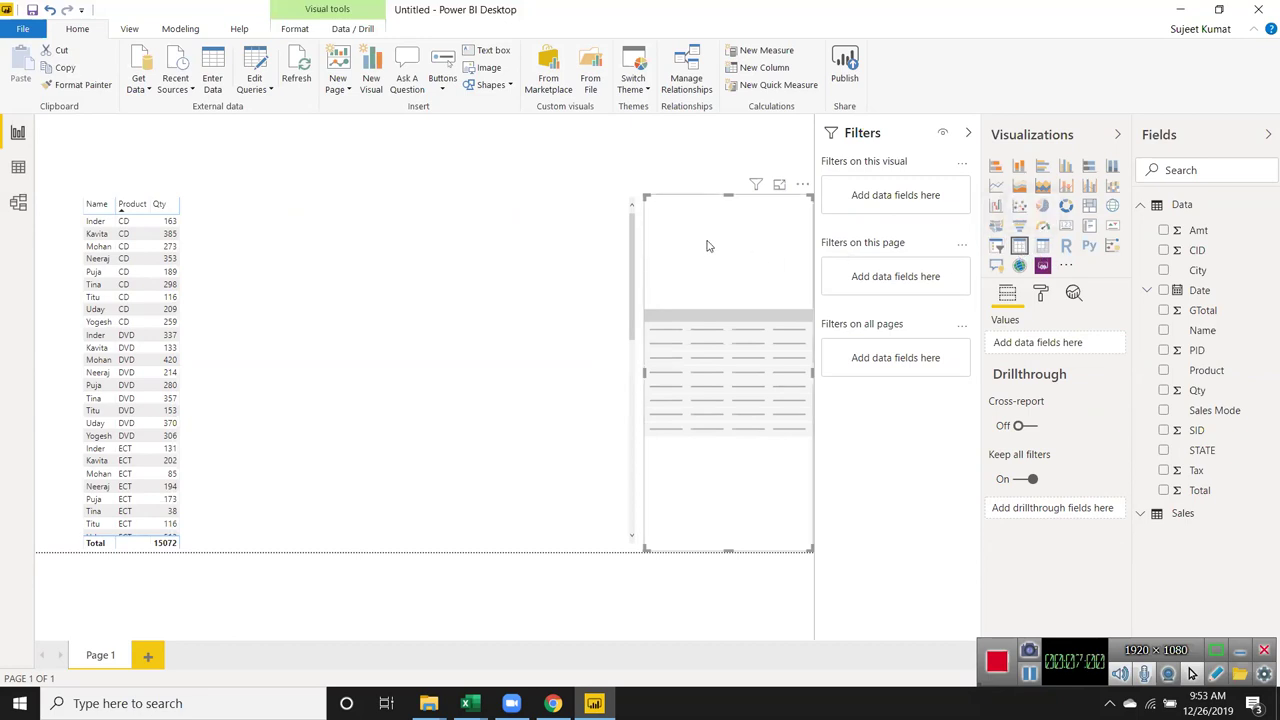
key(Delete)
- Toggle the Name, Product, Qty visual between matrix and table, then delete the matrix
click(125, 271)
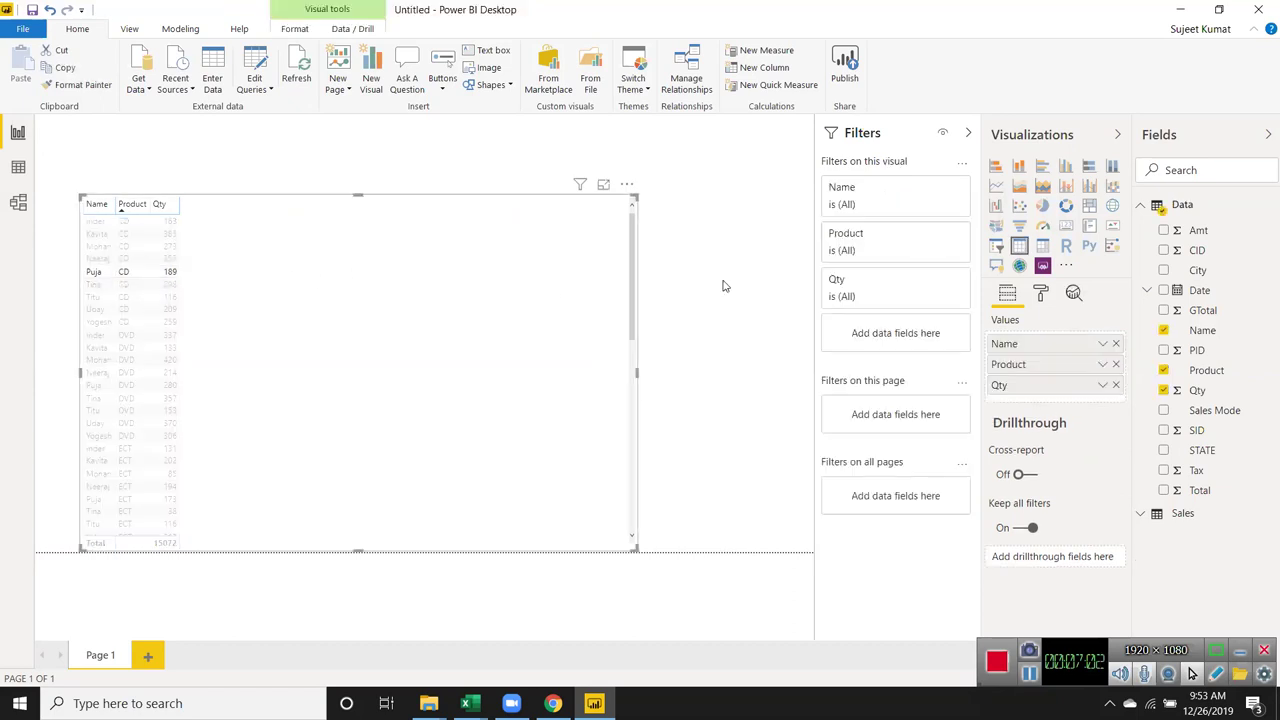
click(1044, 250)
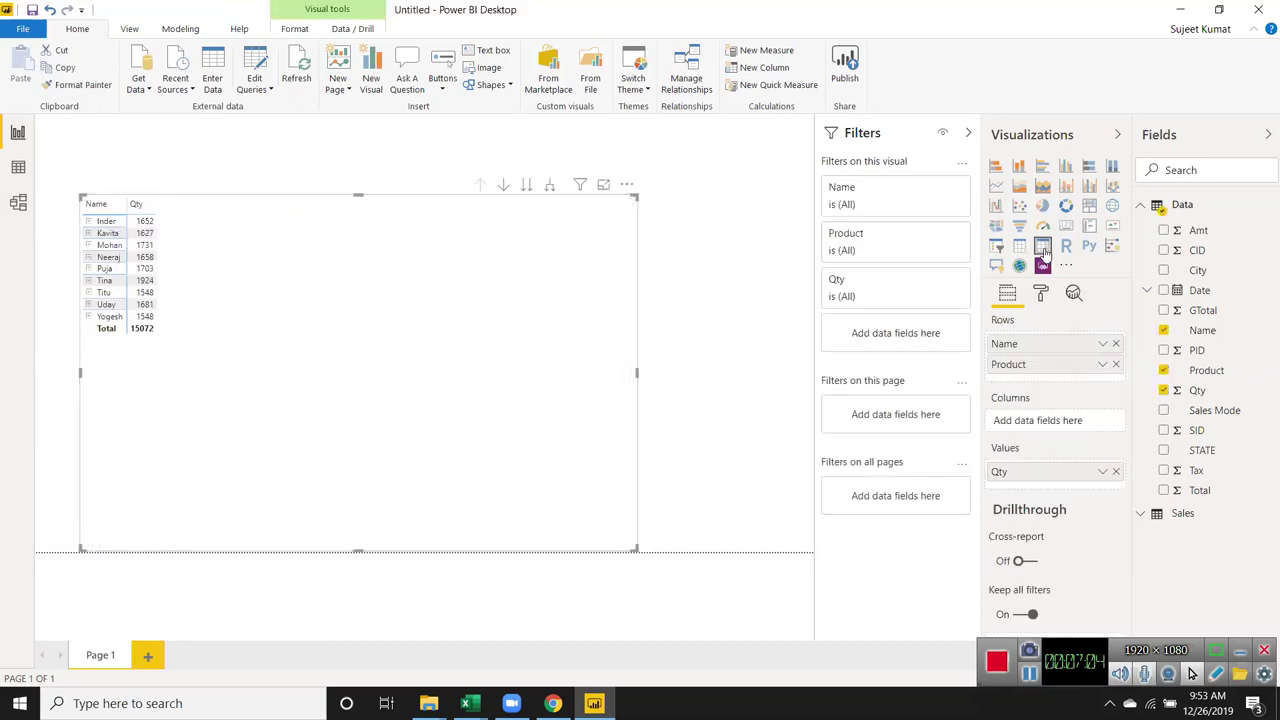
click(1020, 248)
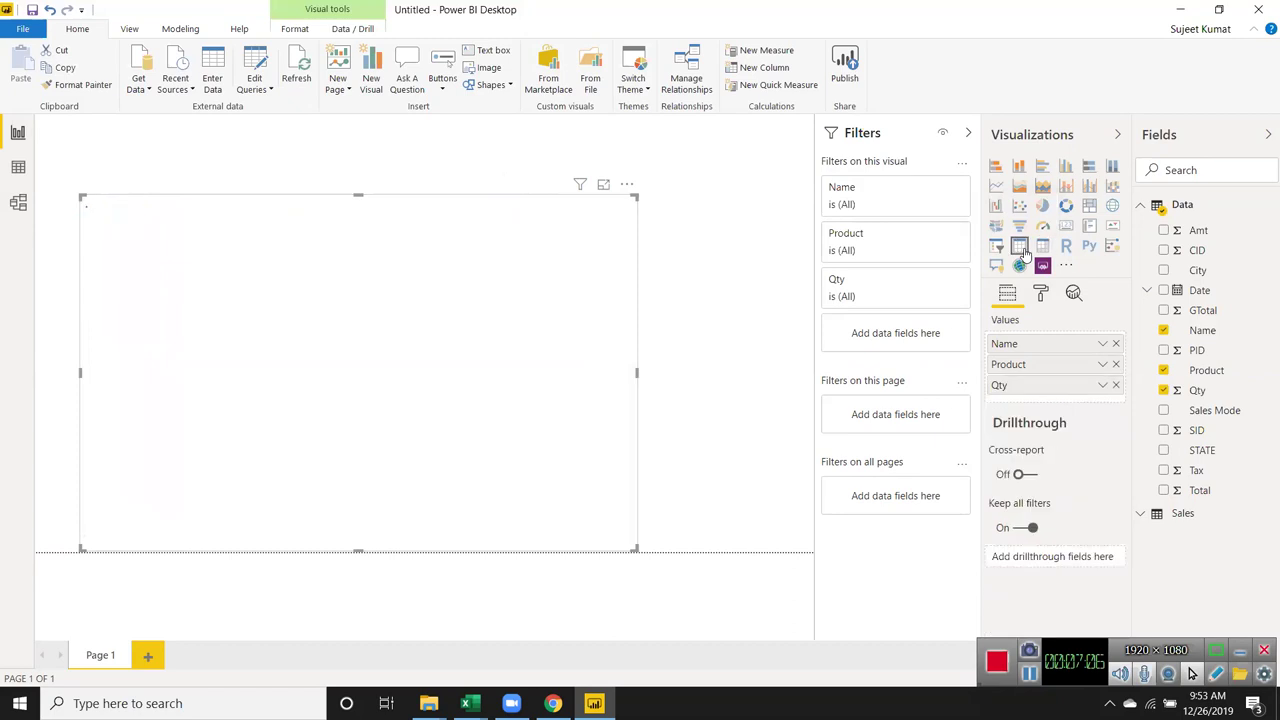
click(1043, 250)
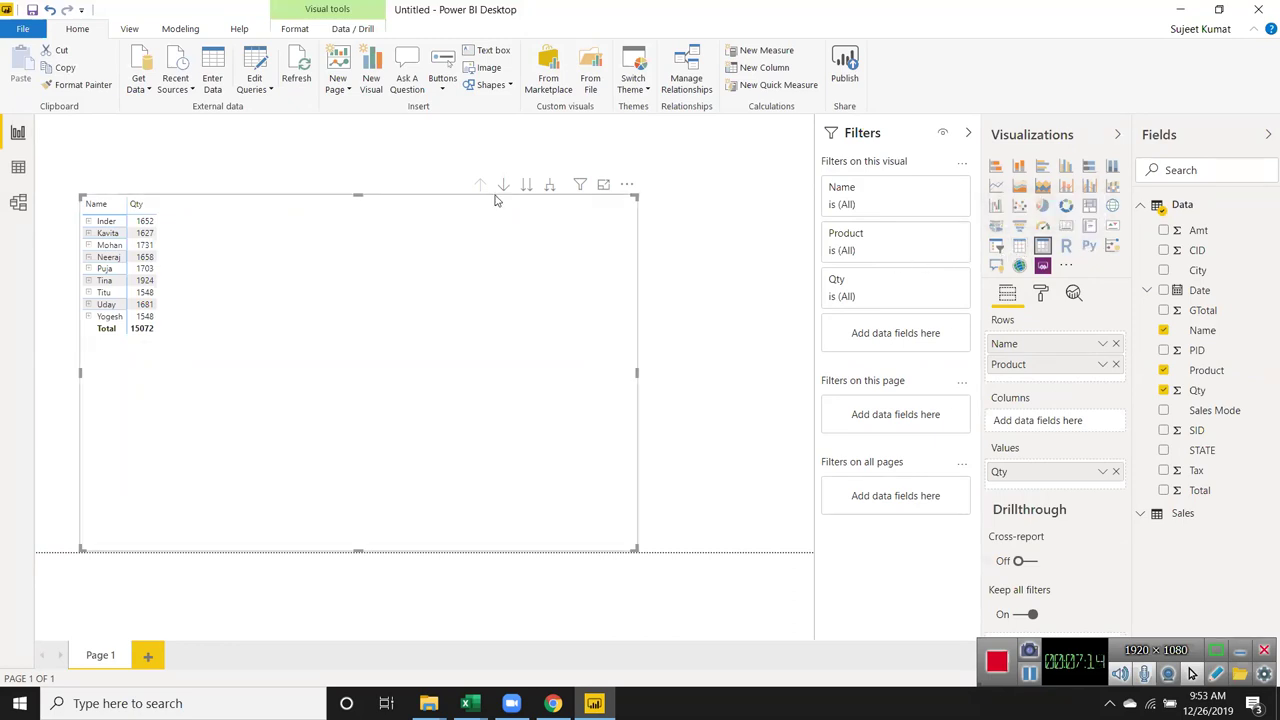
click(435, 193)
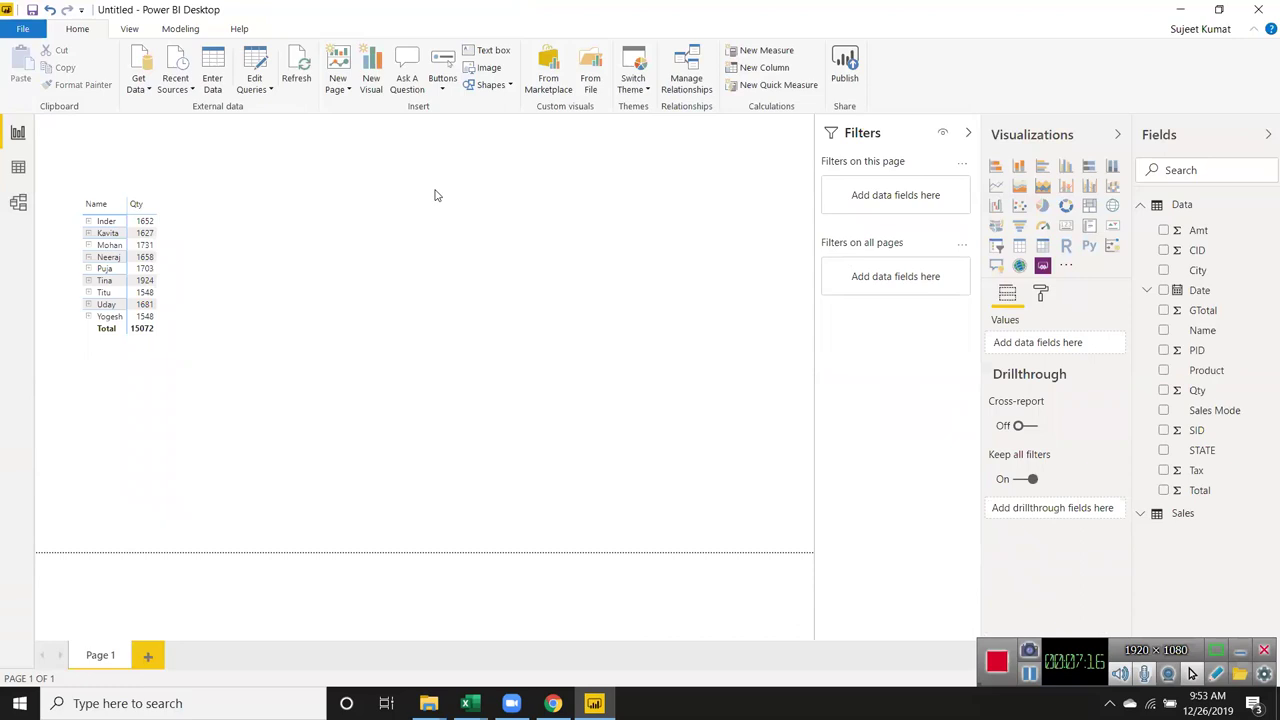
click(204, 204)
key(Delete)
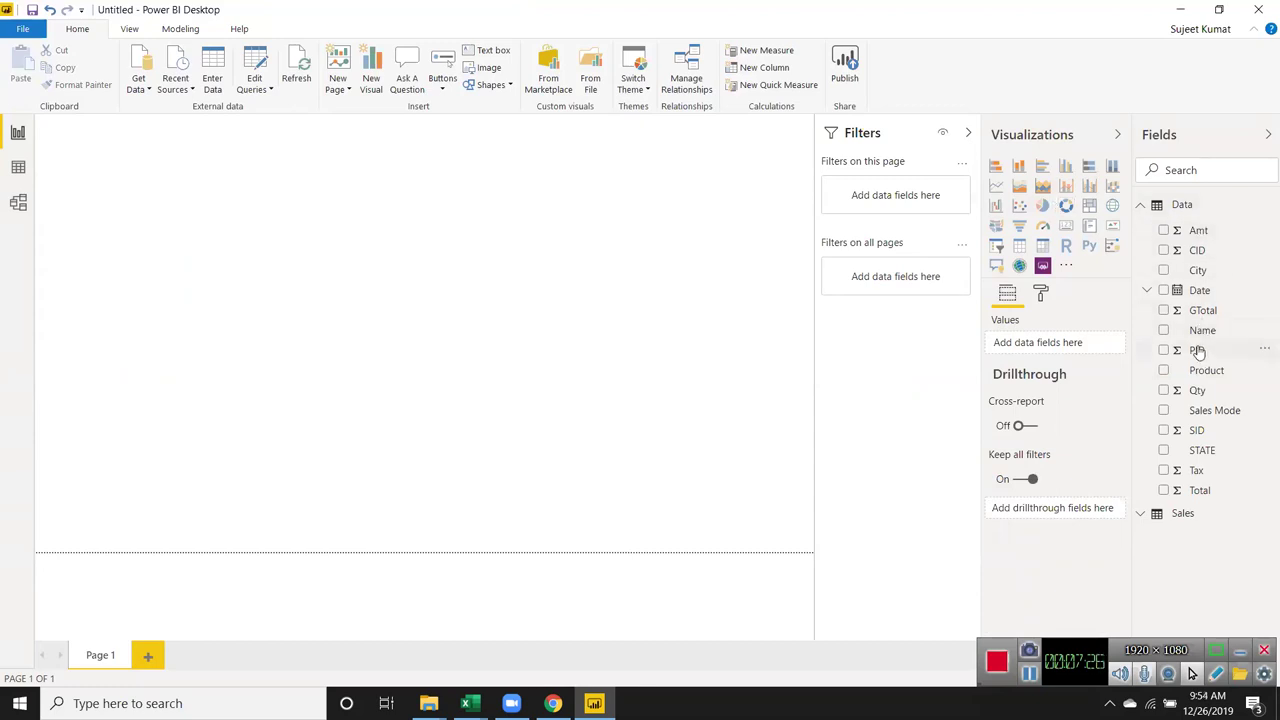
- In the Data grid, select the Name, City, Product, Tax and STATE columns
click(18, 168)
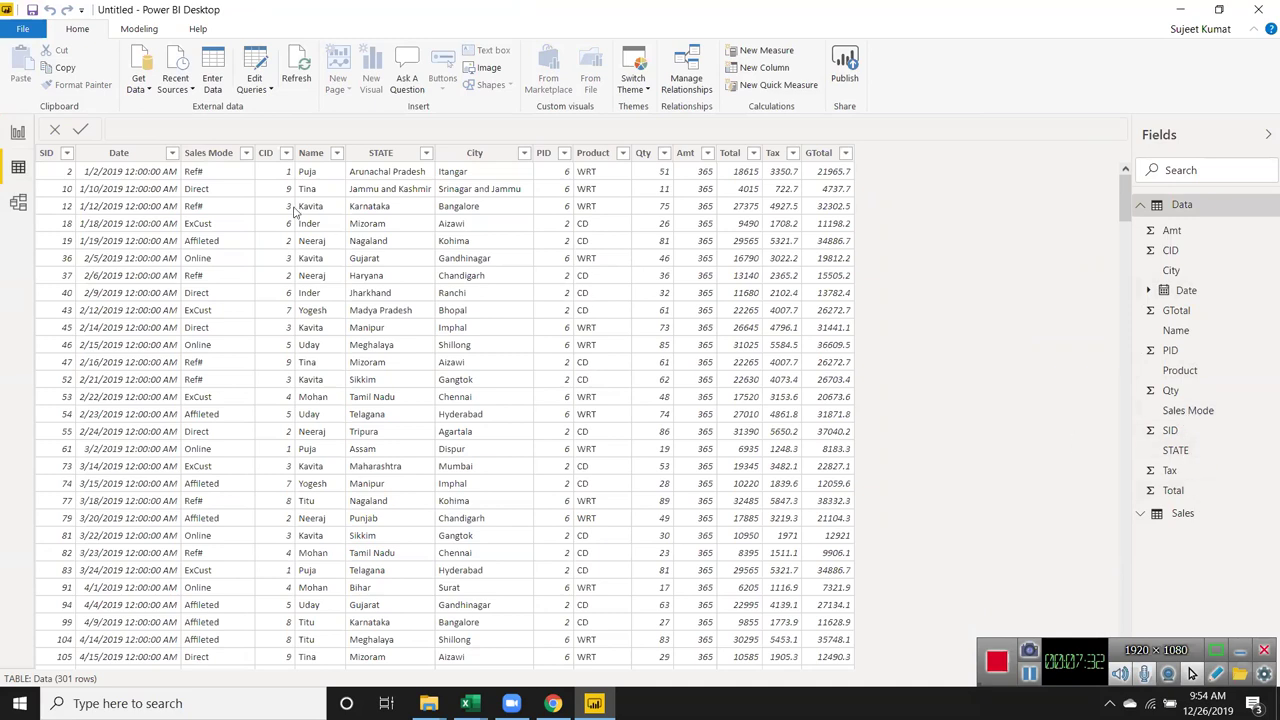
click(314, 176)
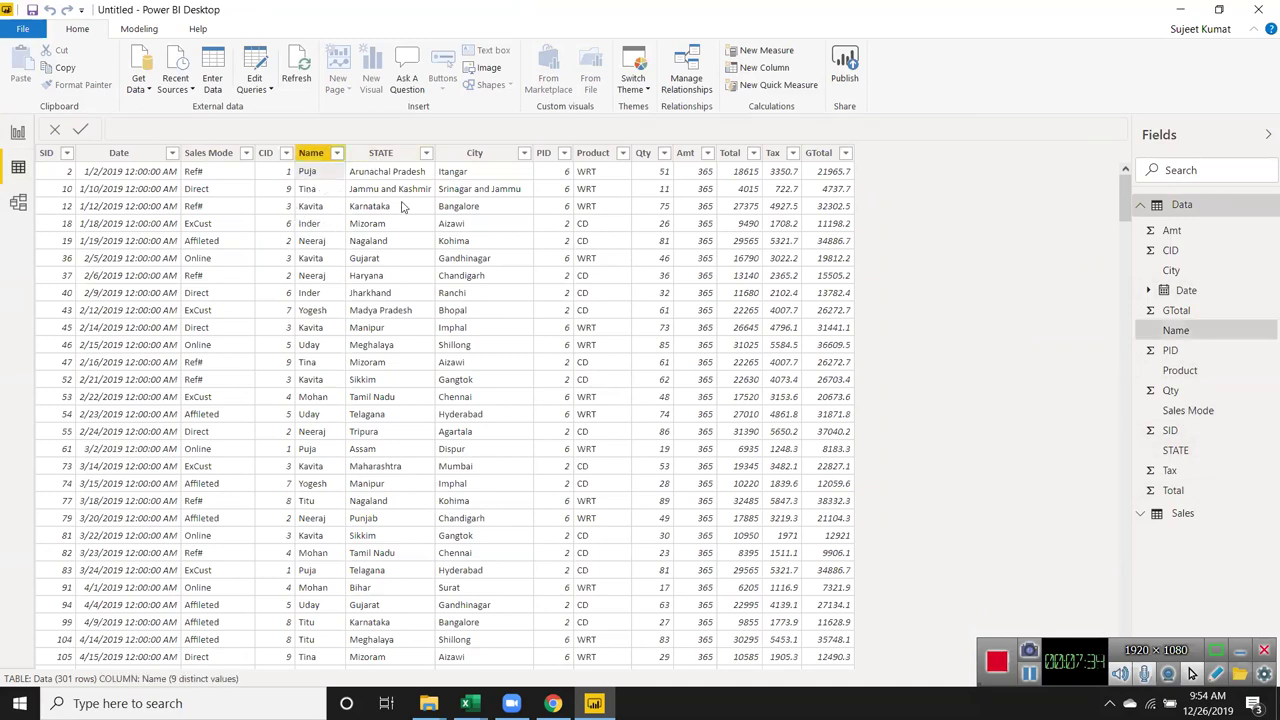
click(485, 199)
click(623, 199)
click(769, 206)
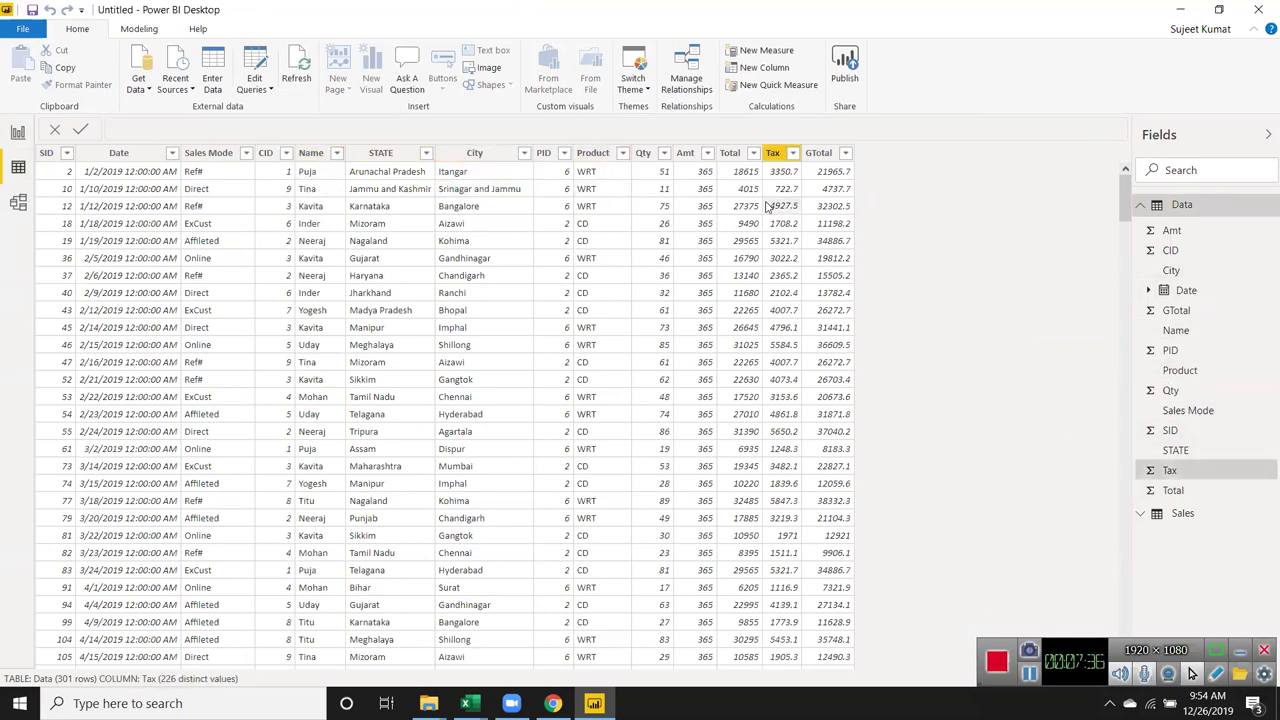
click(490, 180)
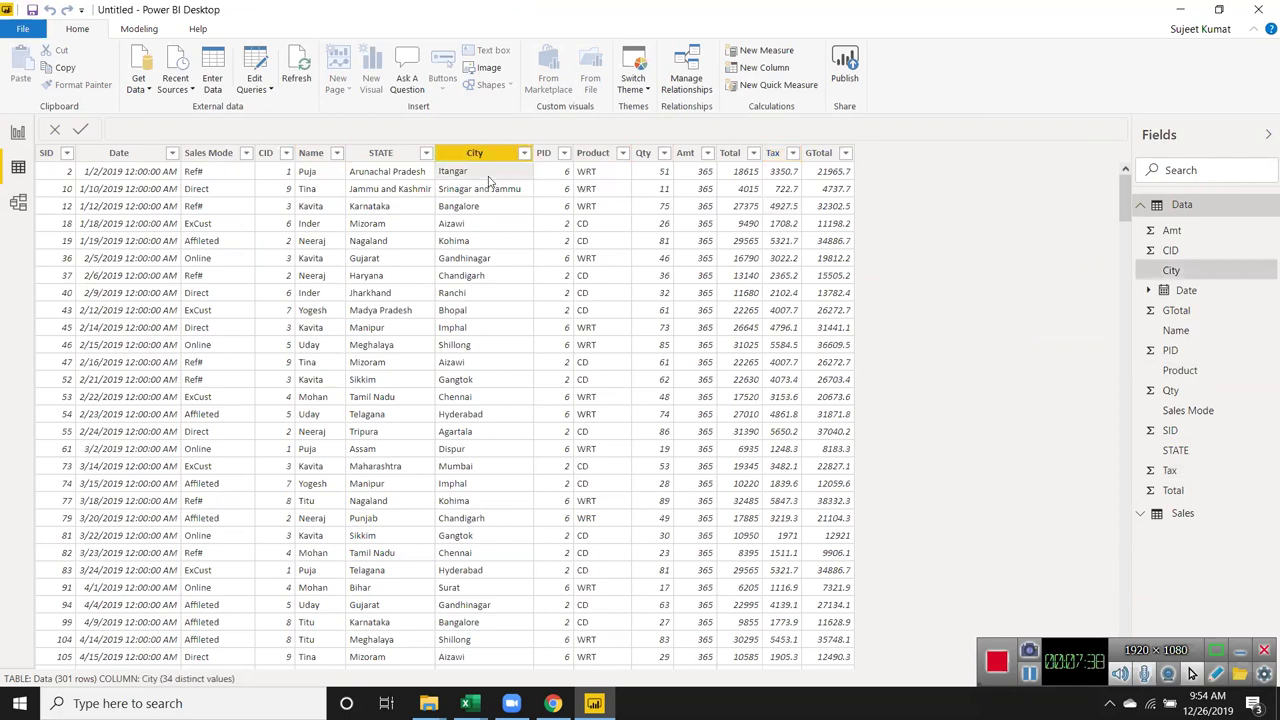
click(383, 199)
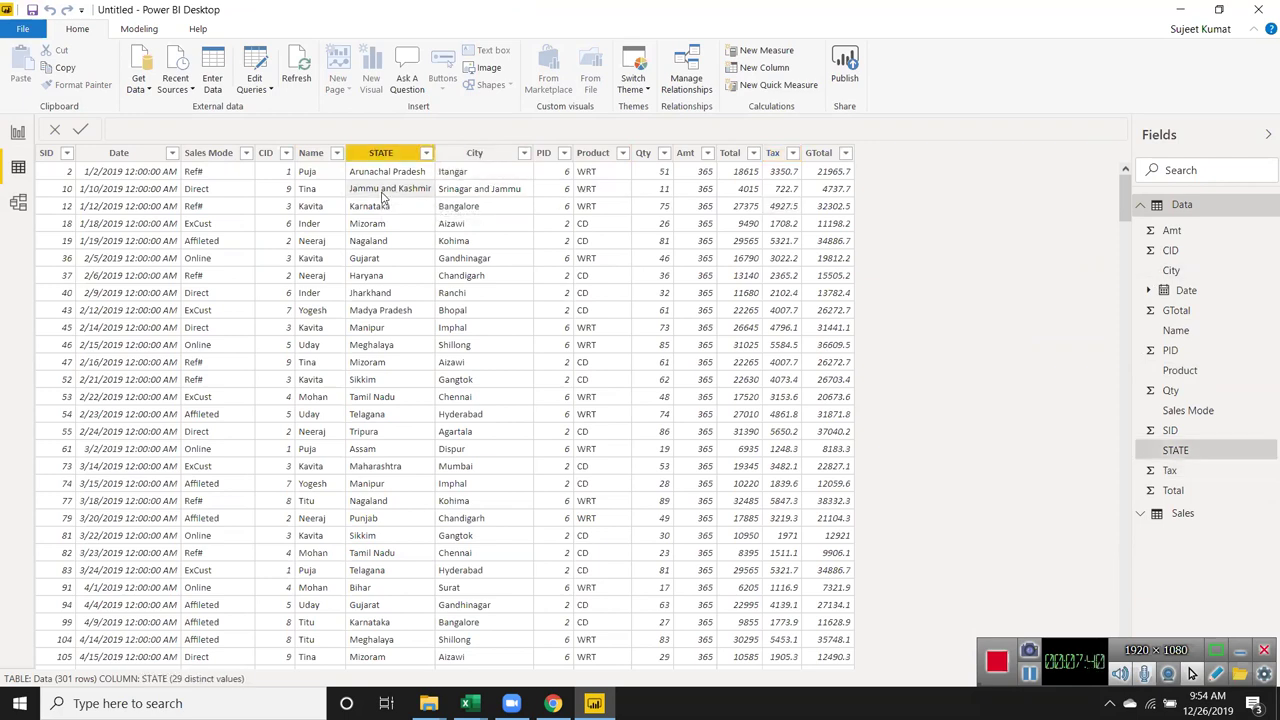
- Filter the Name column to Puja only and return to the report page
click(337, 152)
mouse_move(381, 272)
click(370, 324)
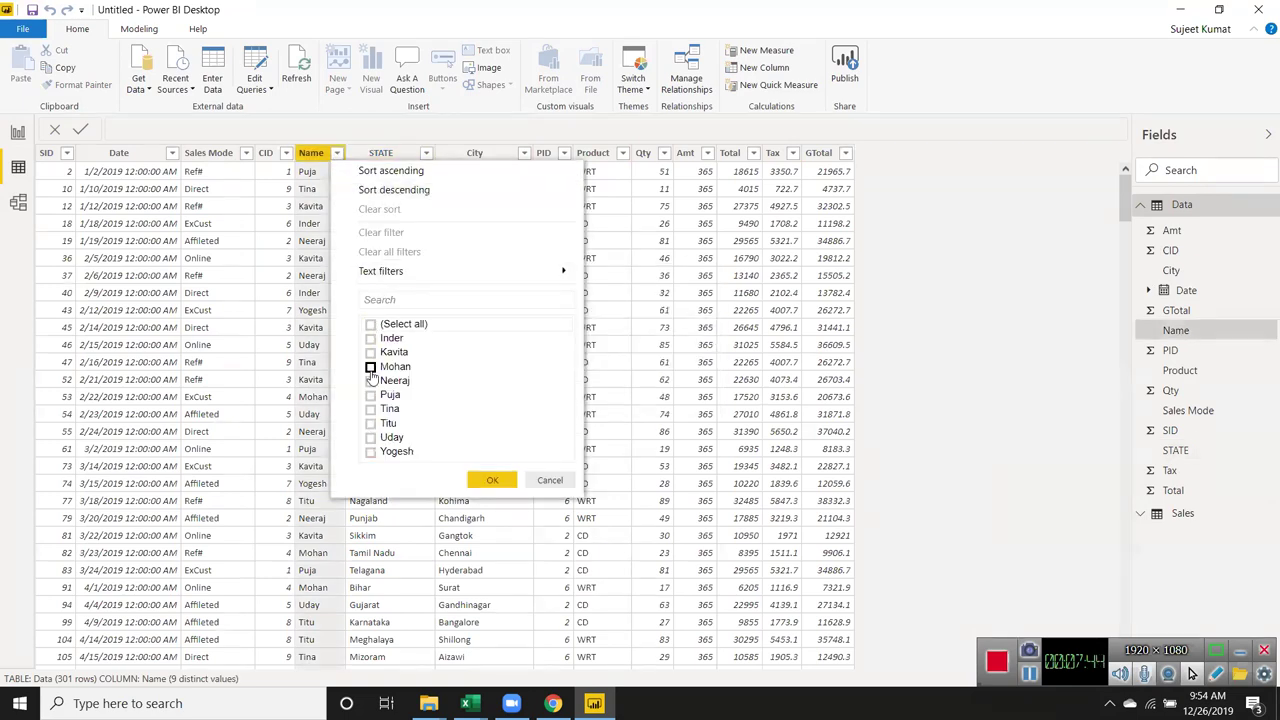
click(371, 396)
click(492, 480)
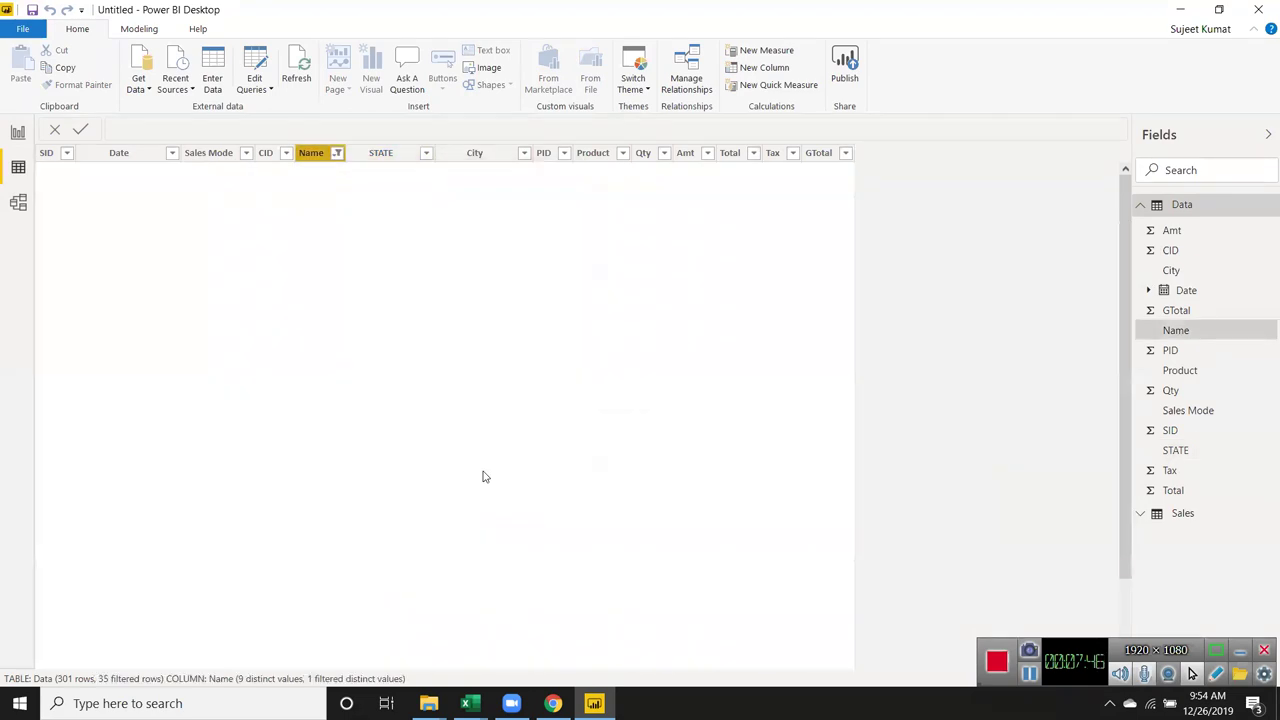
click(18, 133)
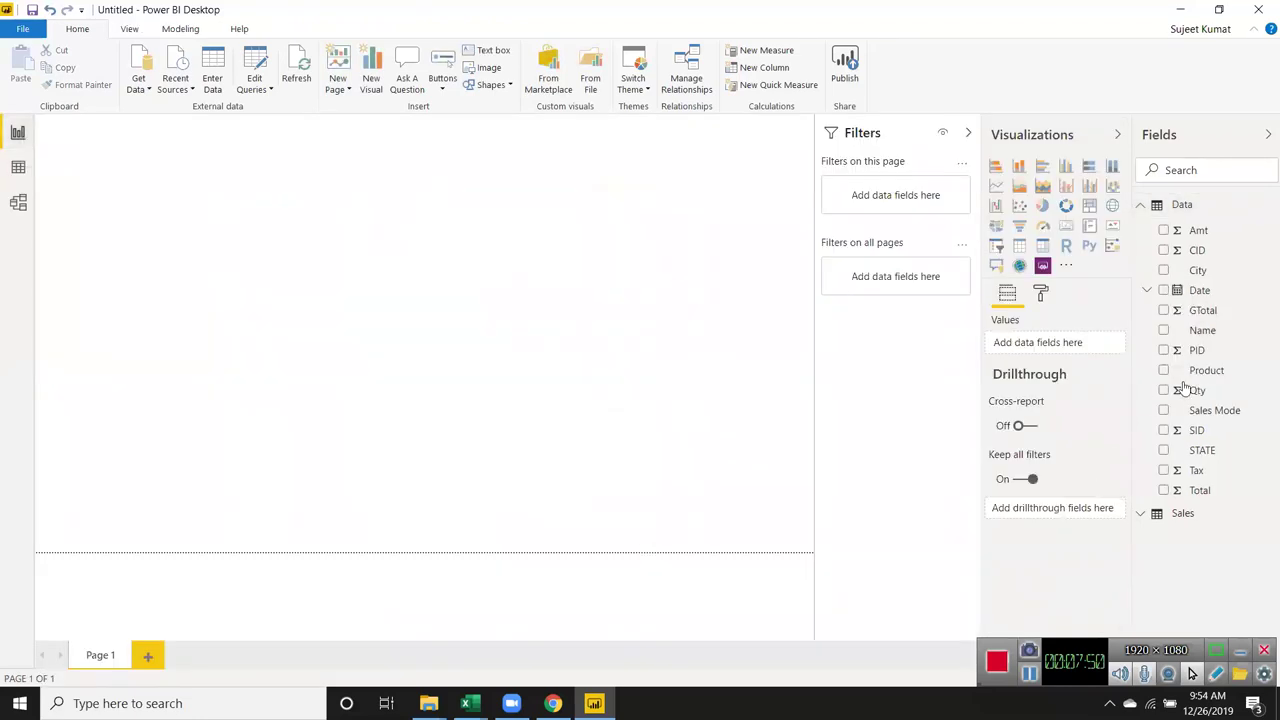
- Add an enlarged table visual of Name with total Qty (15072), then view the Data grid
click(1163, 331)
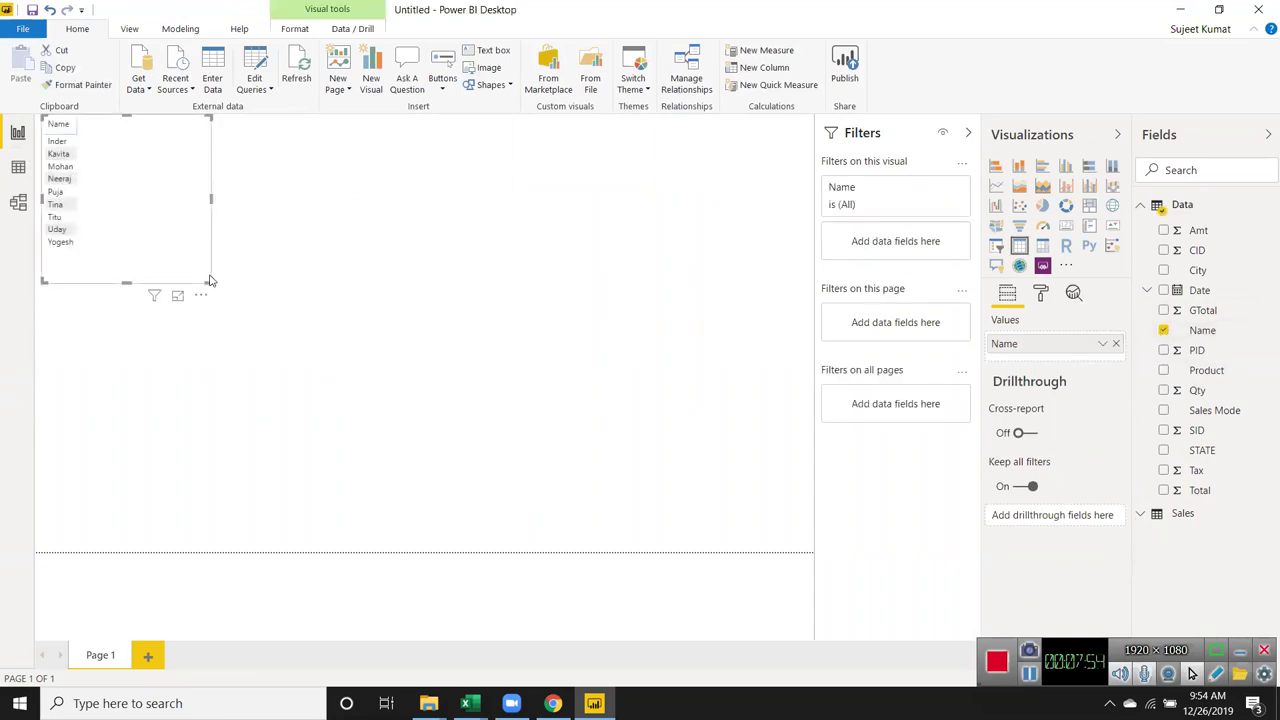
mouse_move(211, 282)
mouse_down()
mouse_move(283, 352)
mouse_move(245, 260)
mouse_up()
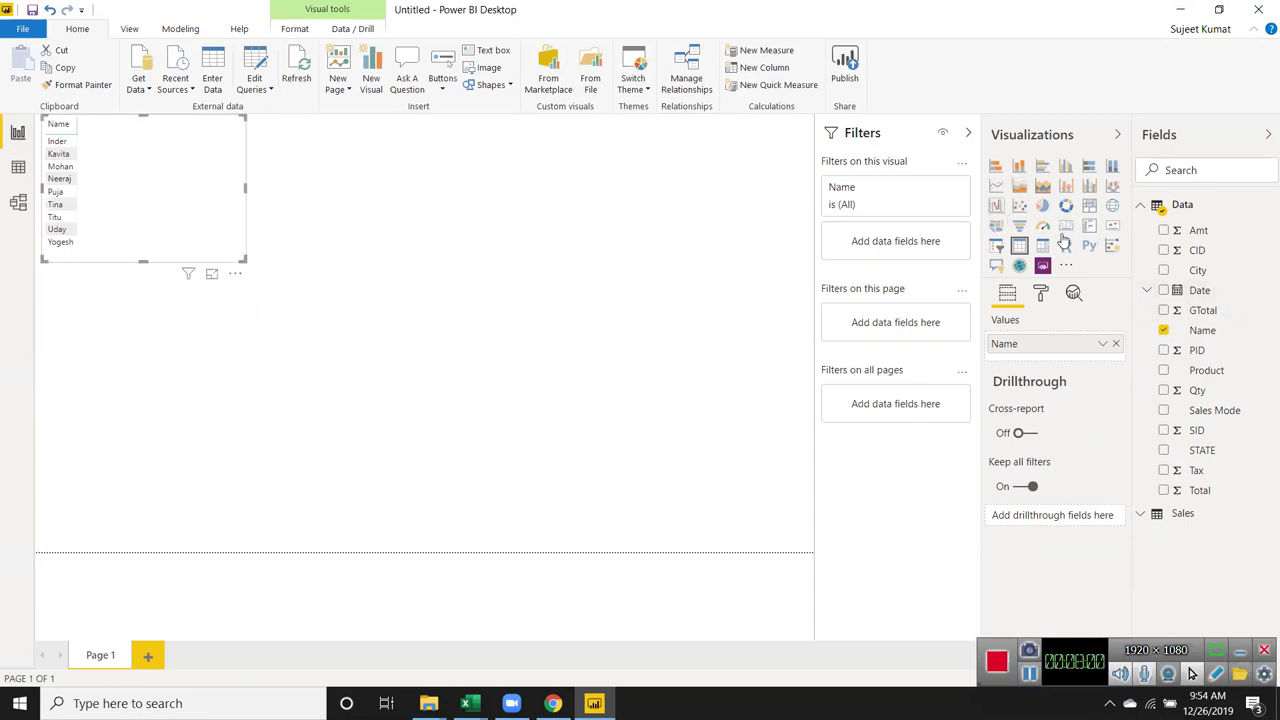
click(1163, 391)
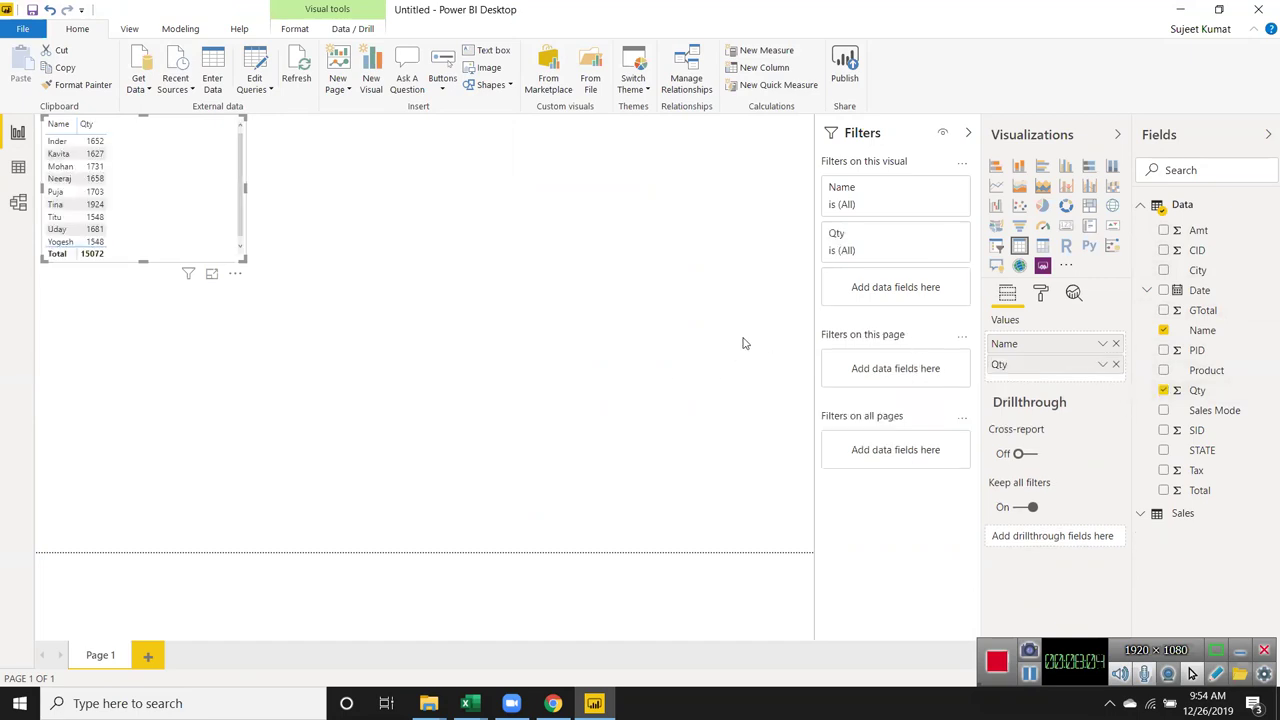
click(22, 177)
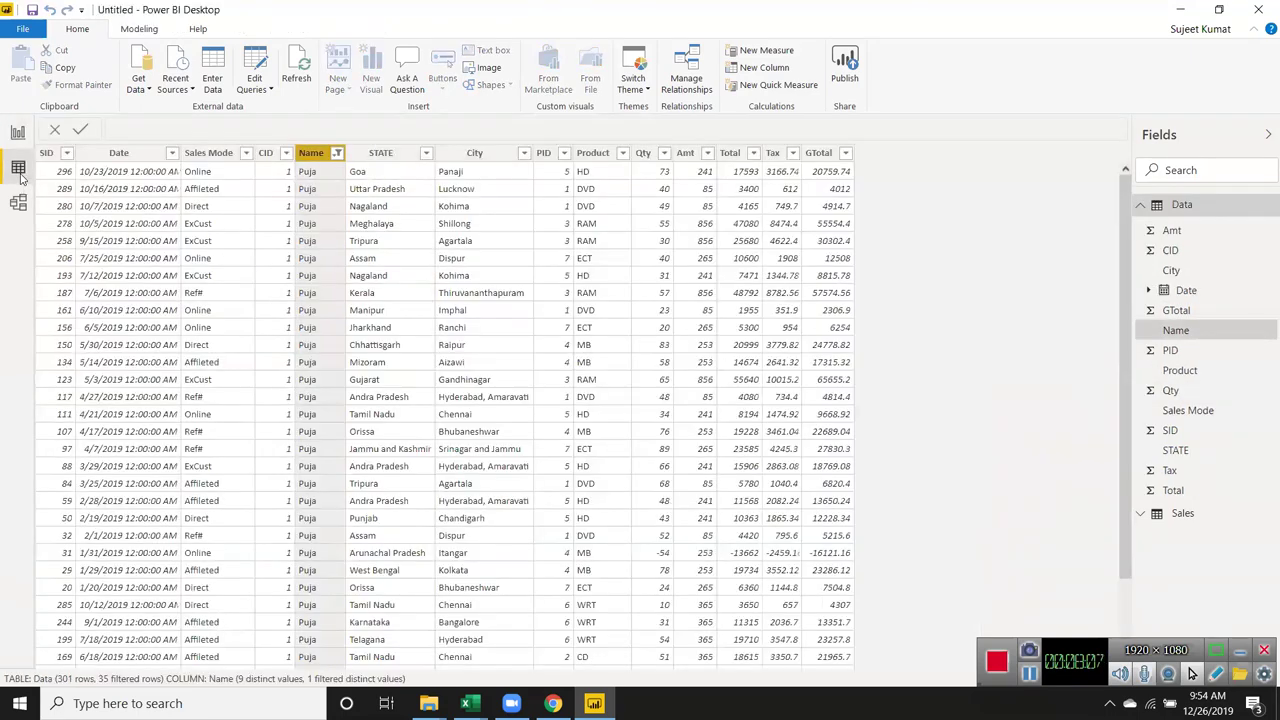
- Reselect all names in the Name column filter and return to the report page
click(338, 153)
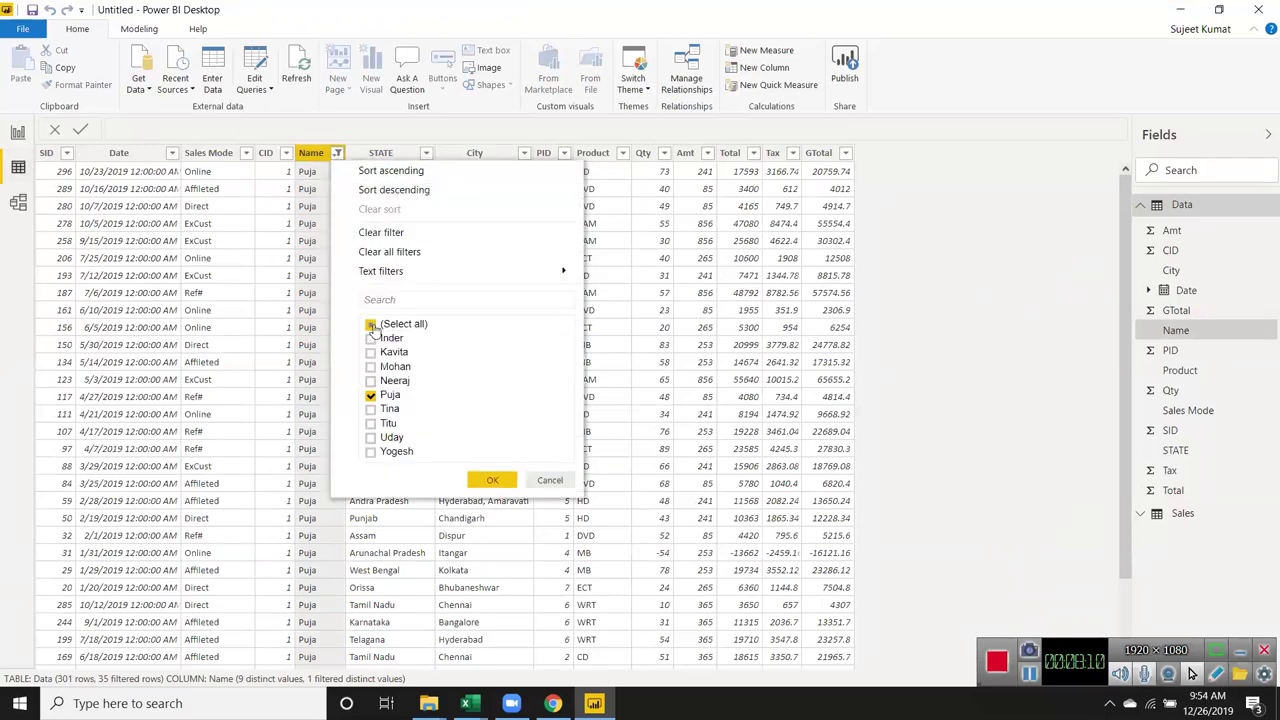
click(370, 325)
click(370, 325)
click(492, 480)
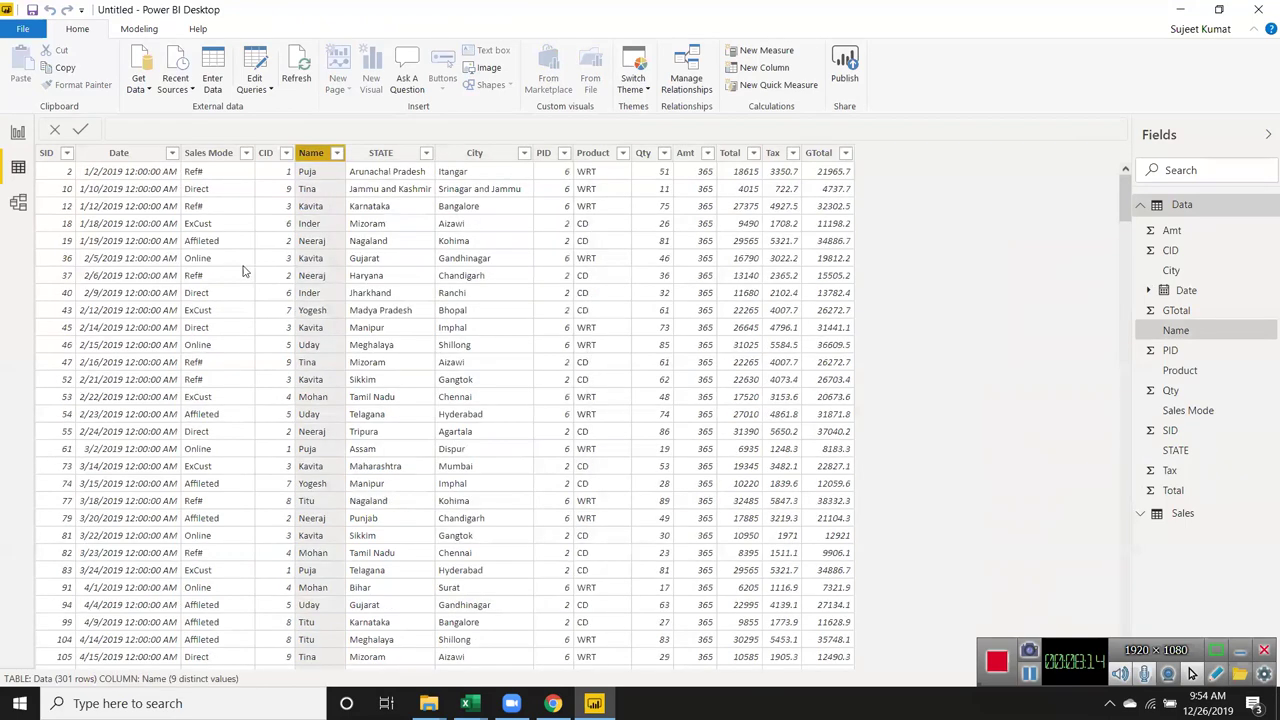
click(18, 133)
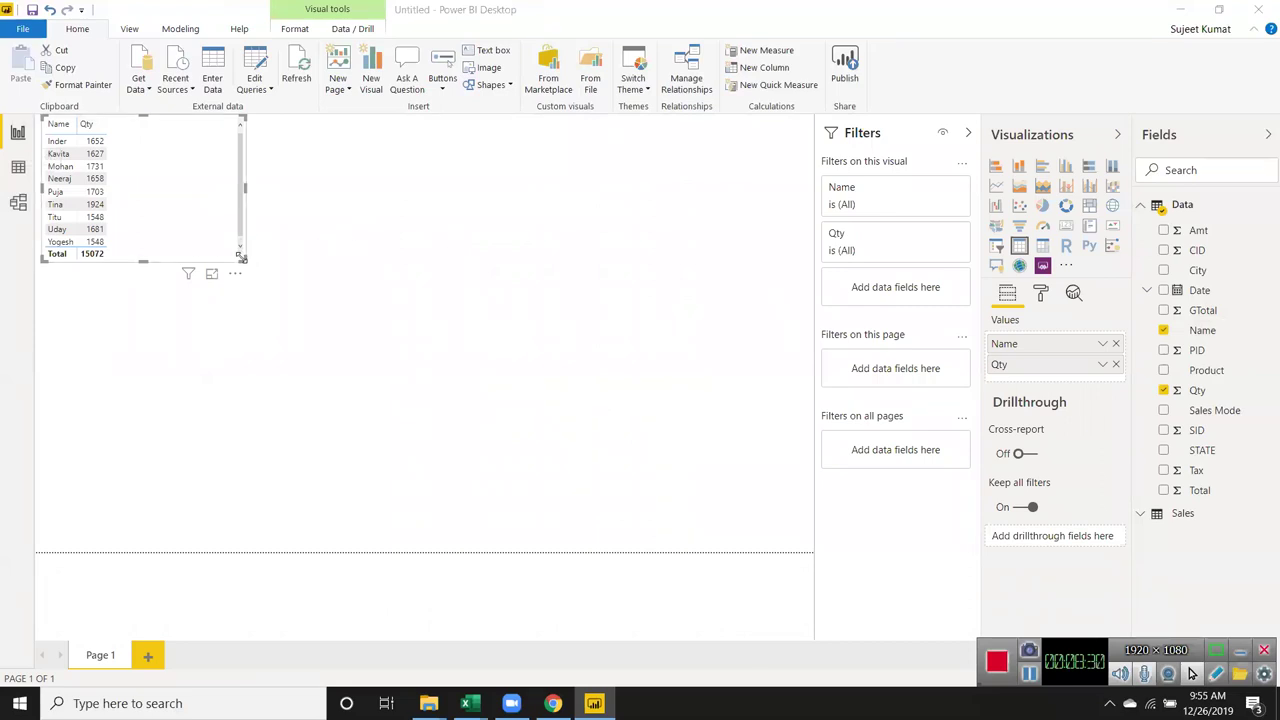
- Enlarge the Name and Qty table, then open the Sales Mode column options in Data view
drag(245, 261, 334, 393)
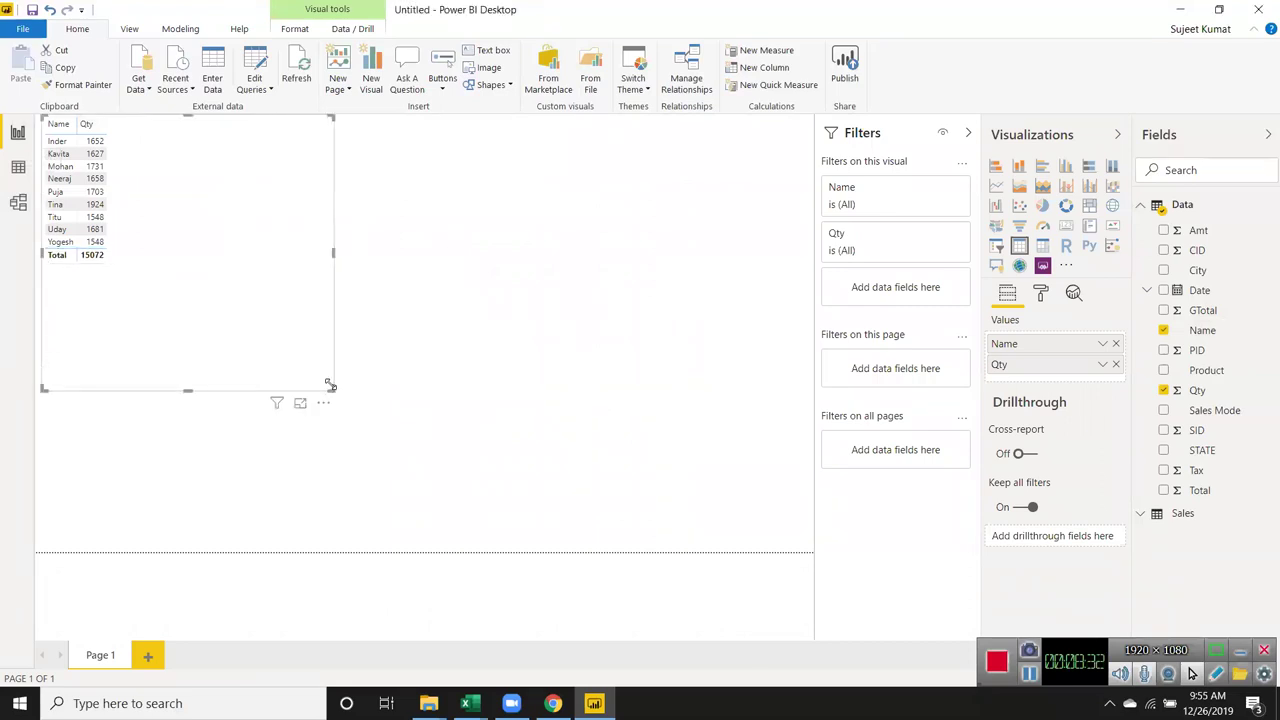
click(19, 170)
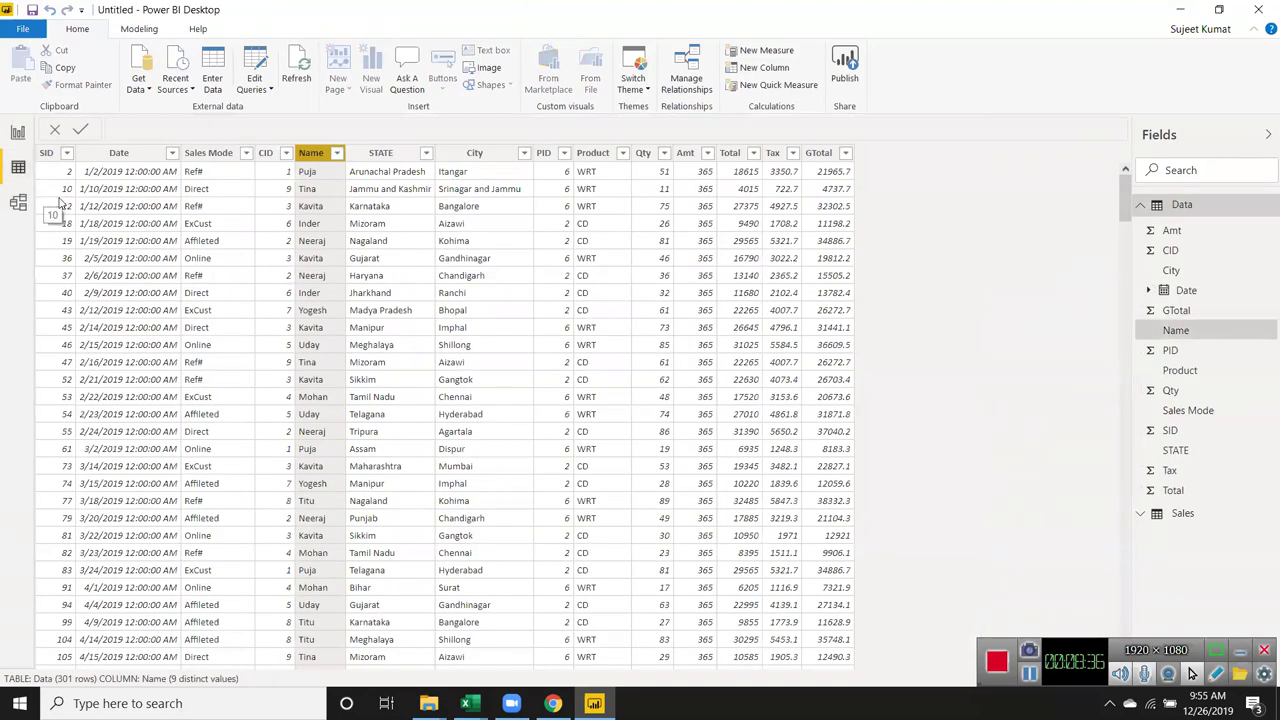
click(18, 137)
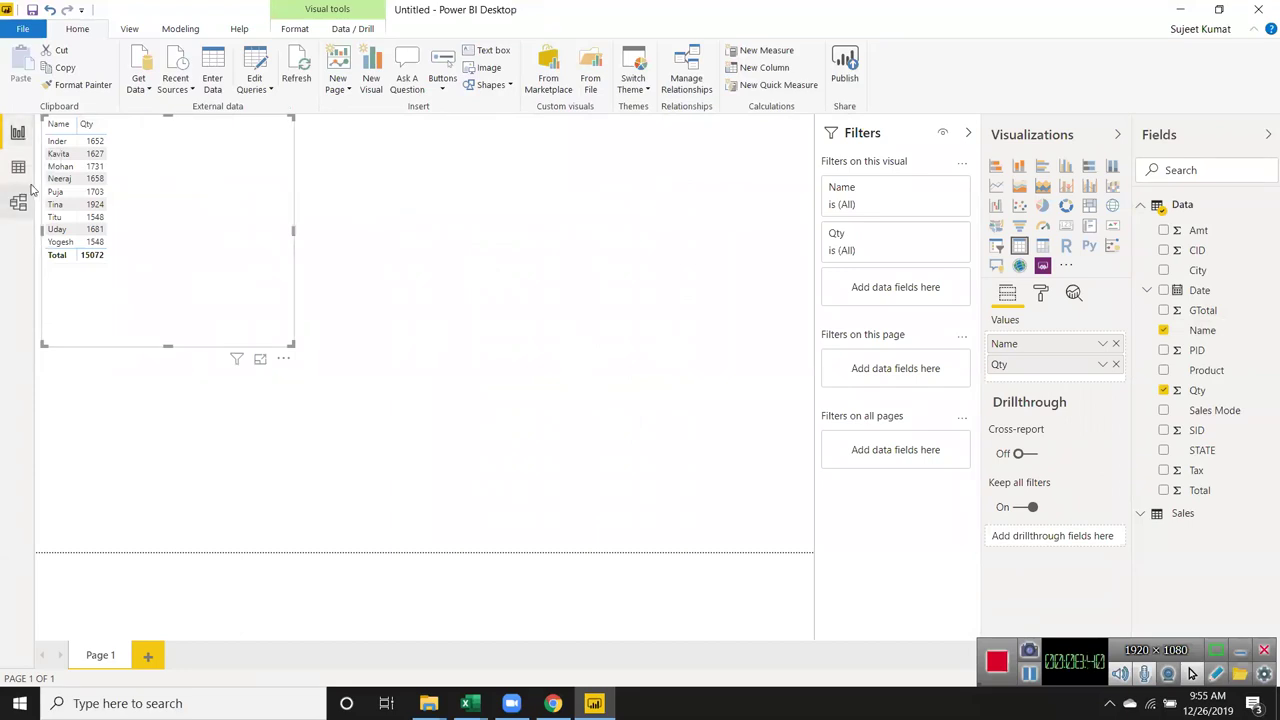
click(18, 167)
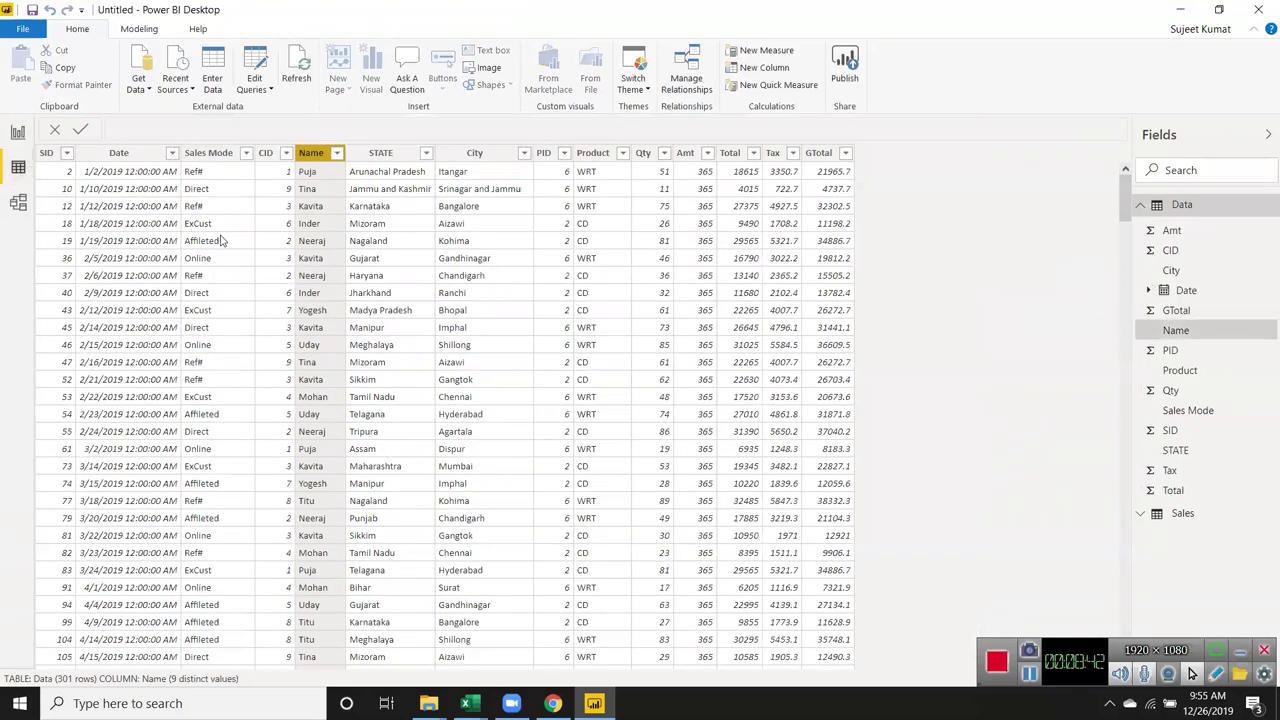
right_click(222, 240)
click(186, 192)
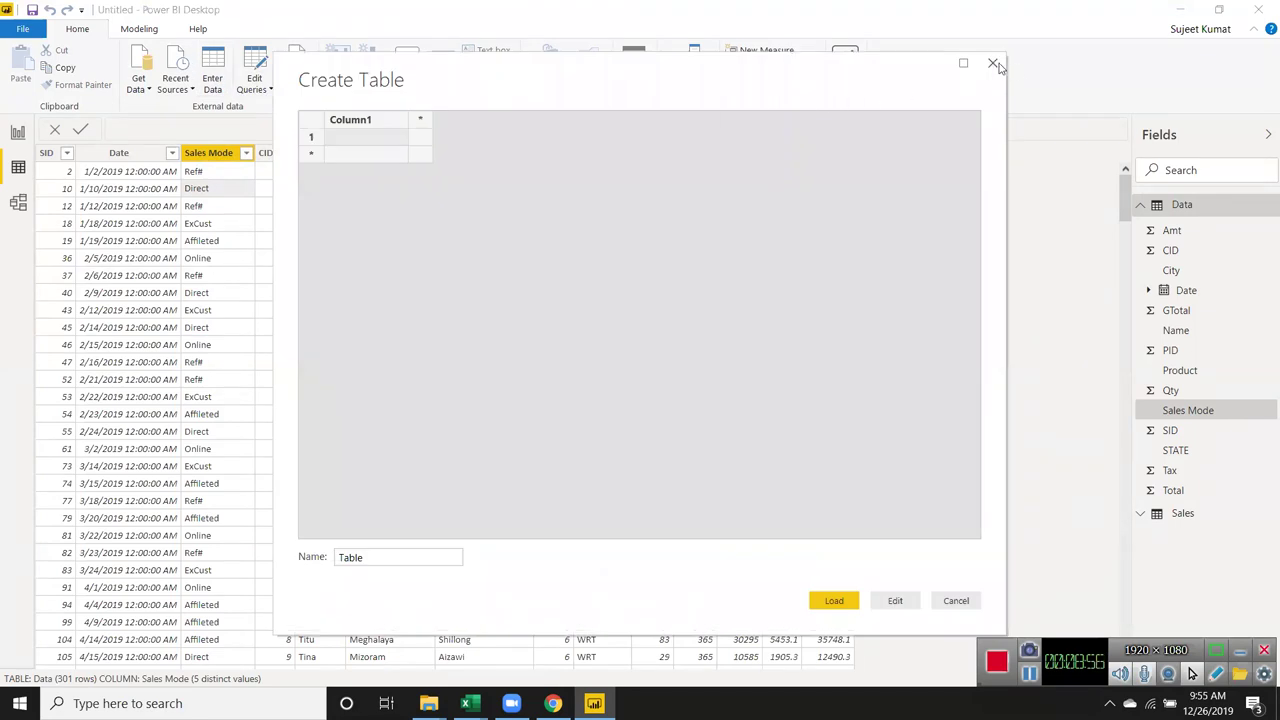
- Close the blank Create Table window and open the Power Query Editor
click(993, 63)
click(312, 222)
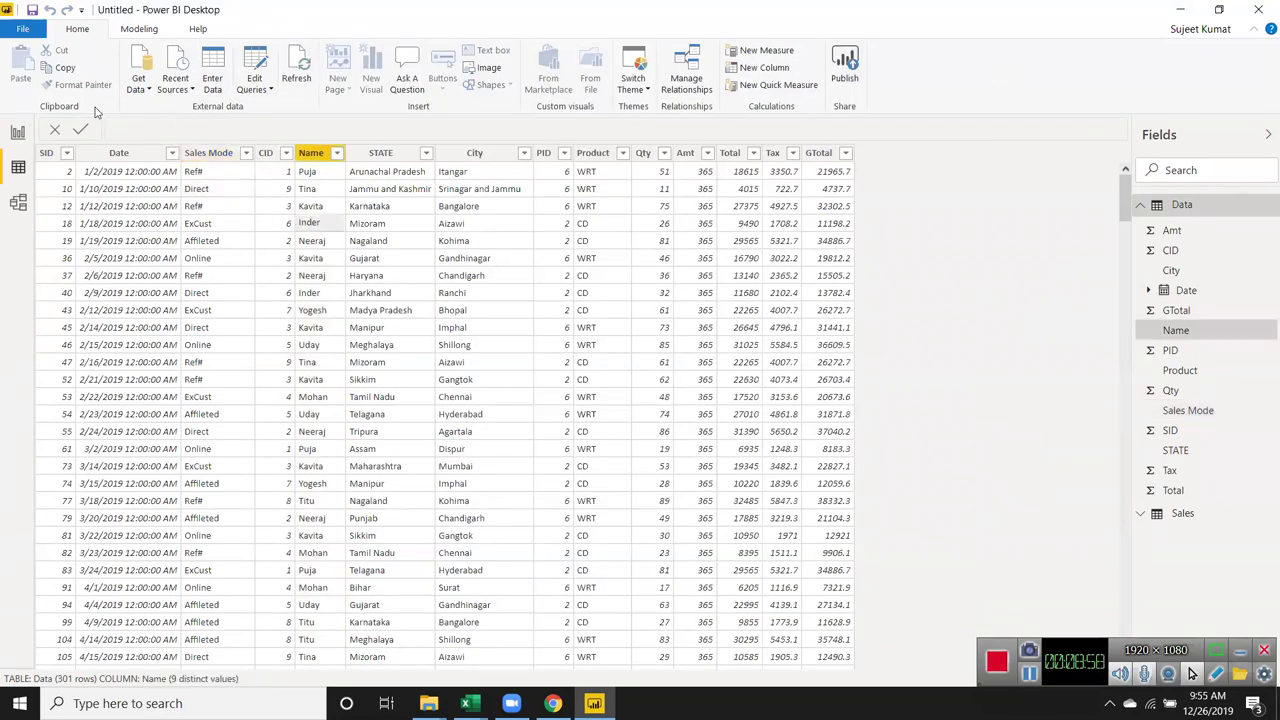
click(264, 92)
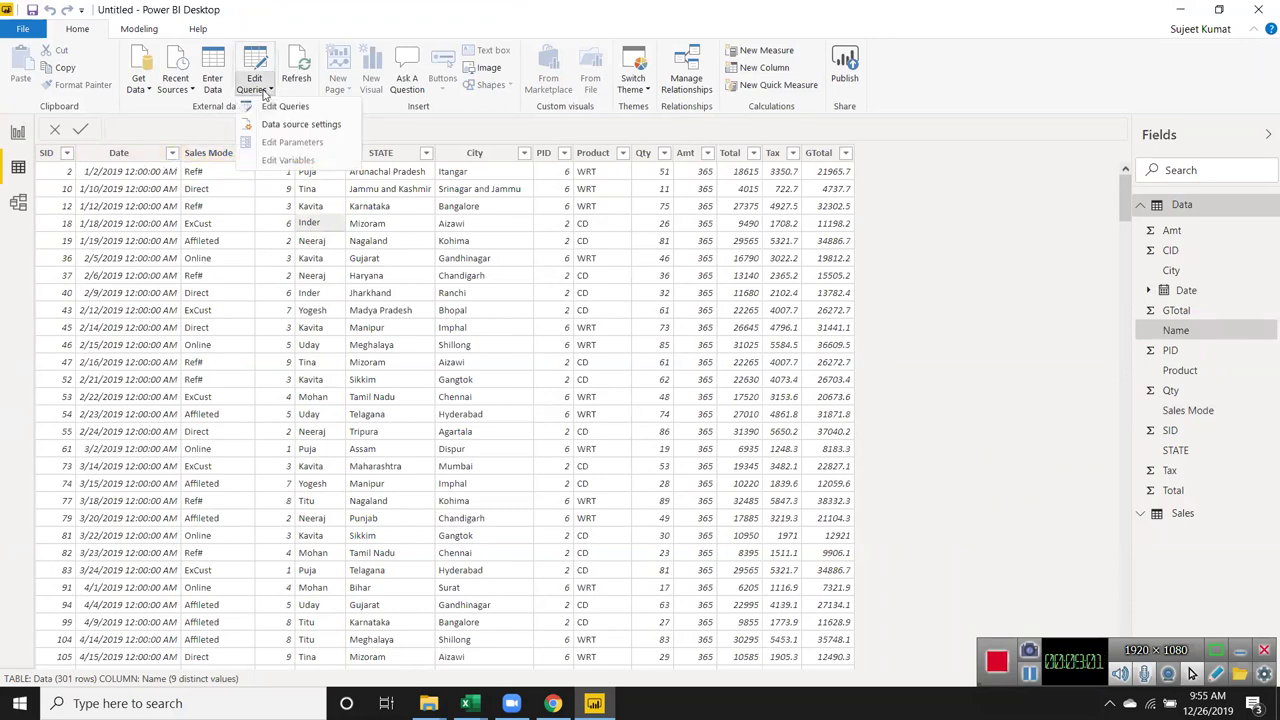
click(257, 65)
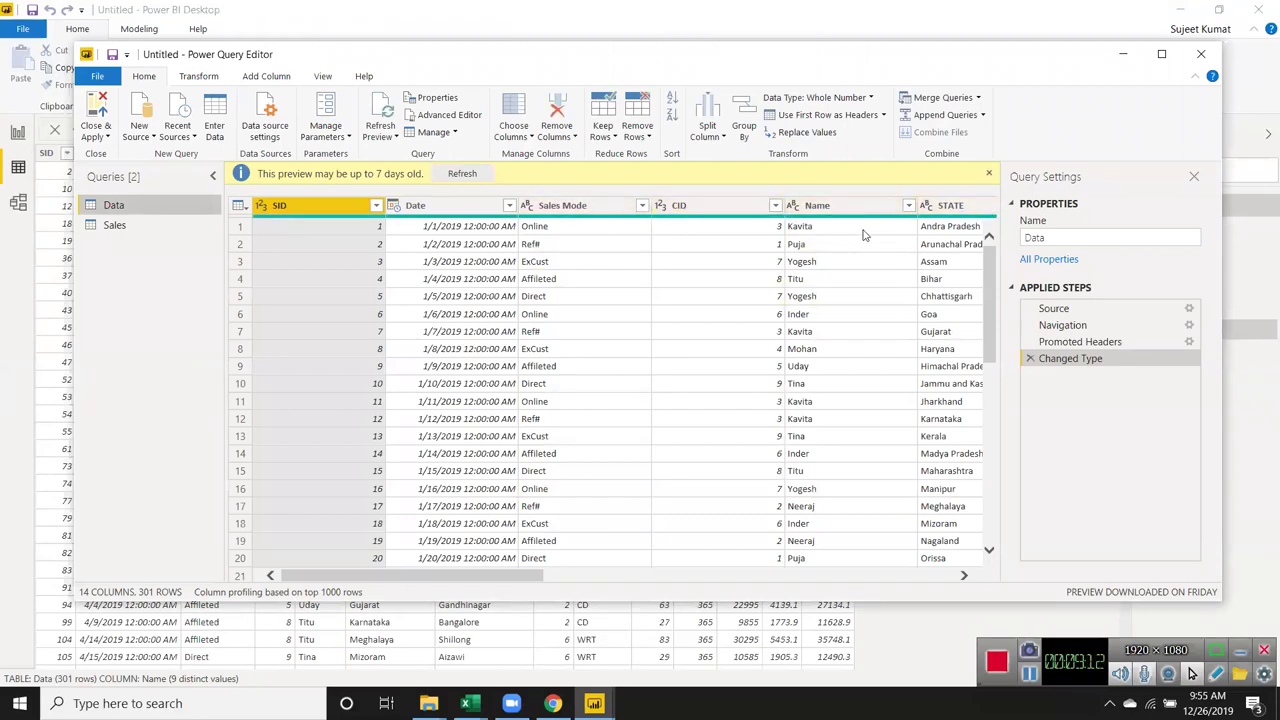
- Filter Sales Mode to Online only, then Close & Apply the query
click(549, 263)
click(580, 243)
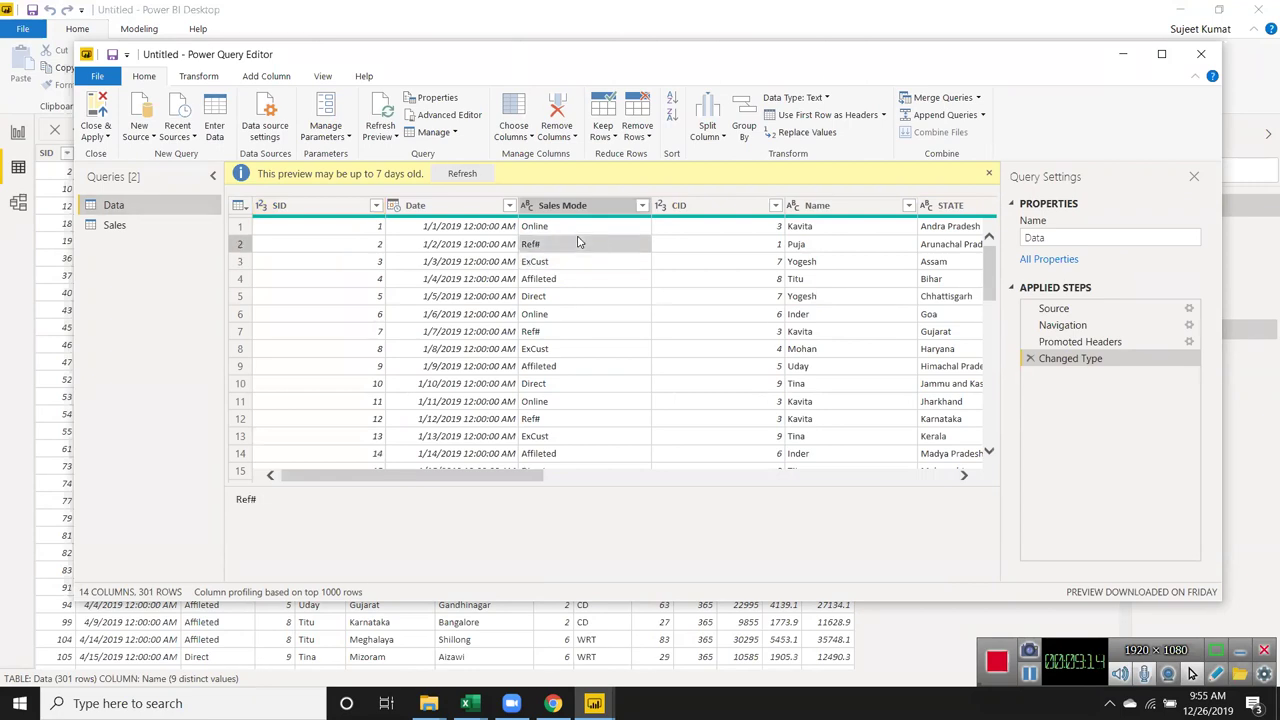
click(642, 206)
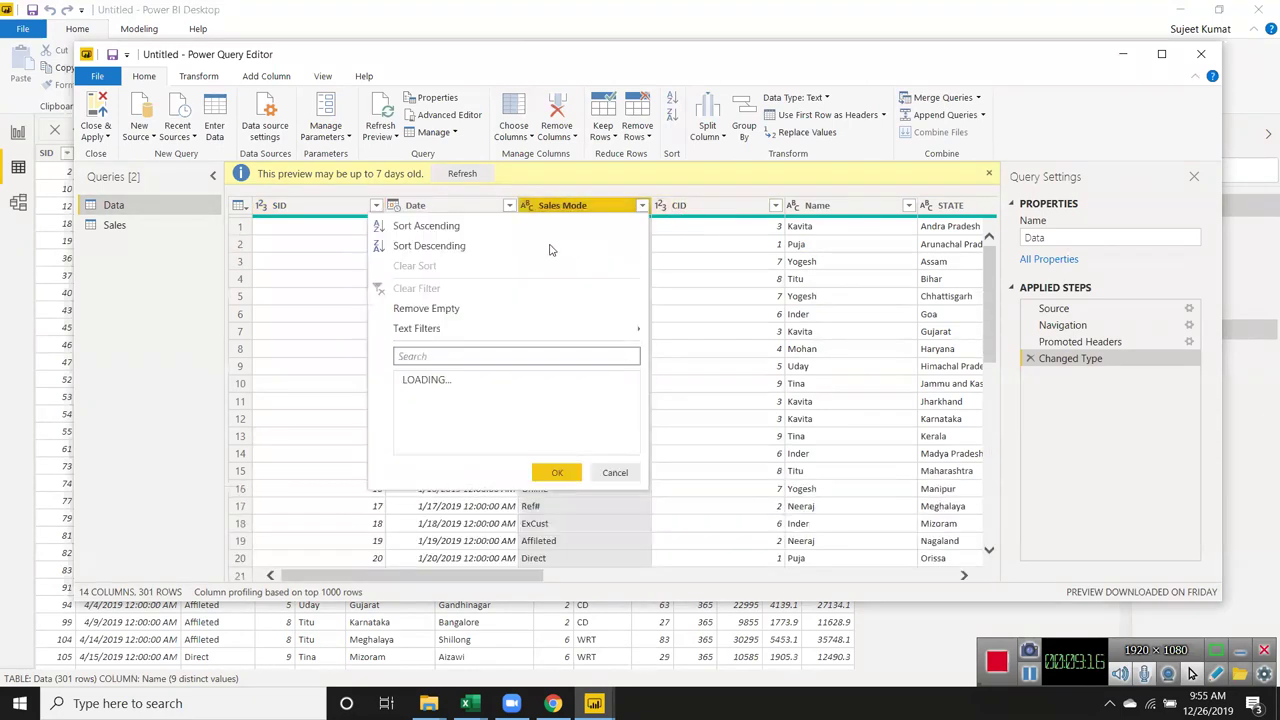
click(408, 380)
click(407, 446)
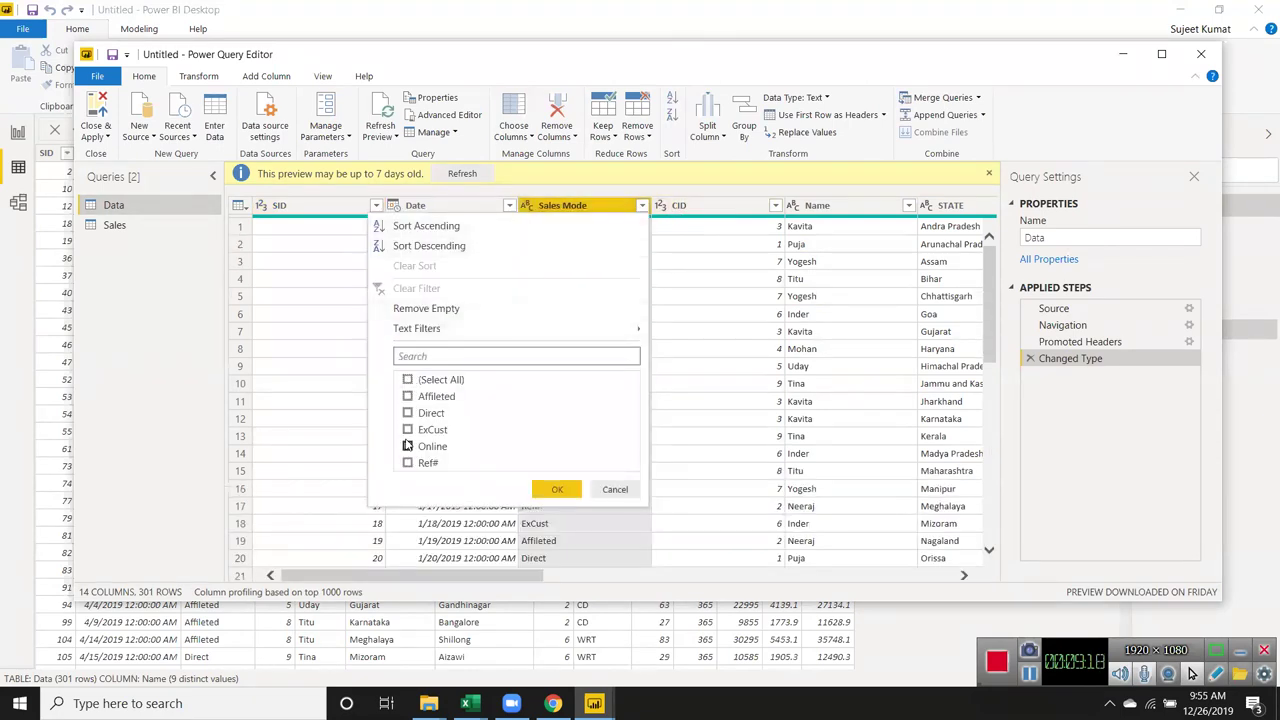
click(552, 490)
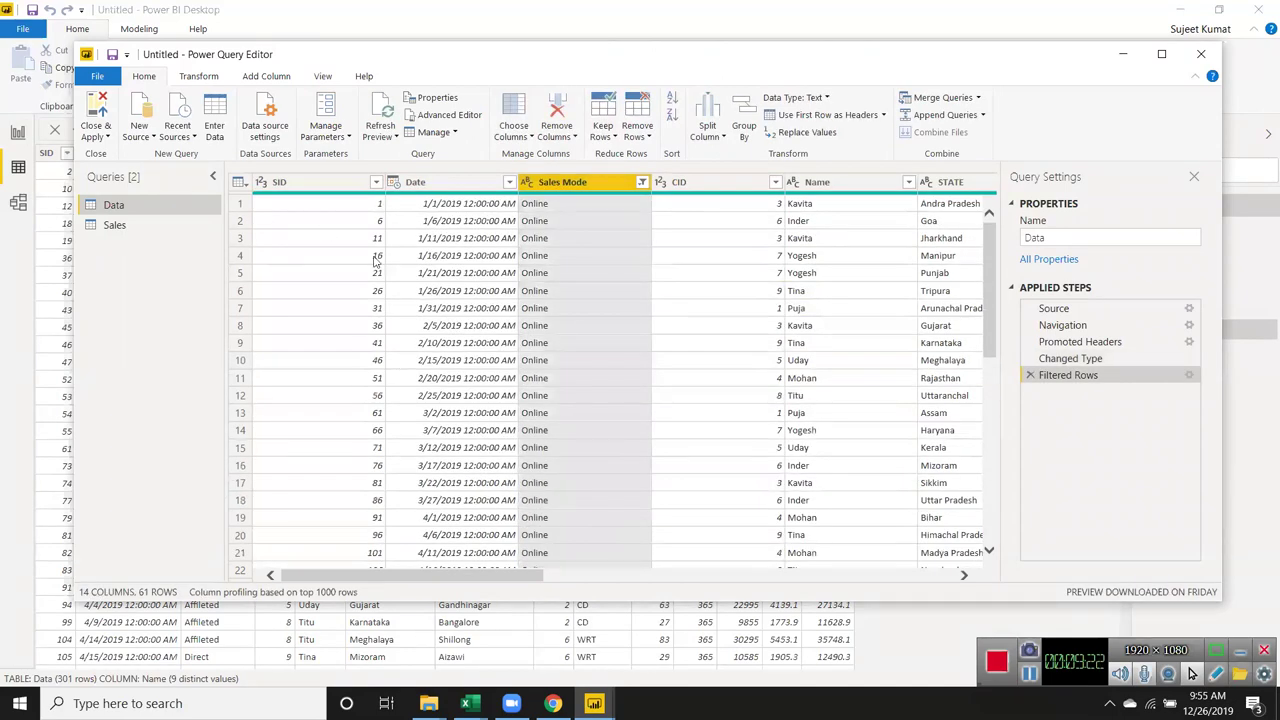
click(97, 110)
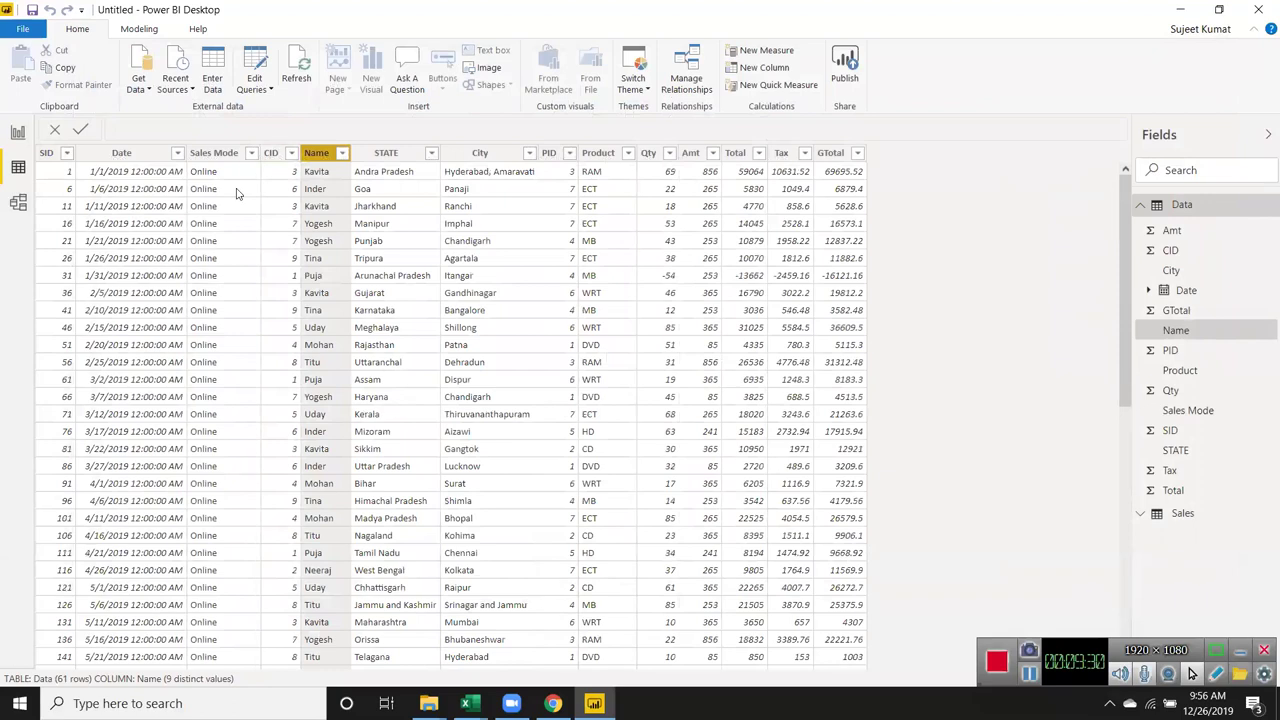
- Replace Name with Sales Mode in the table visual, showing Online Qty 2813
click(226, 154)
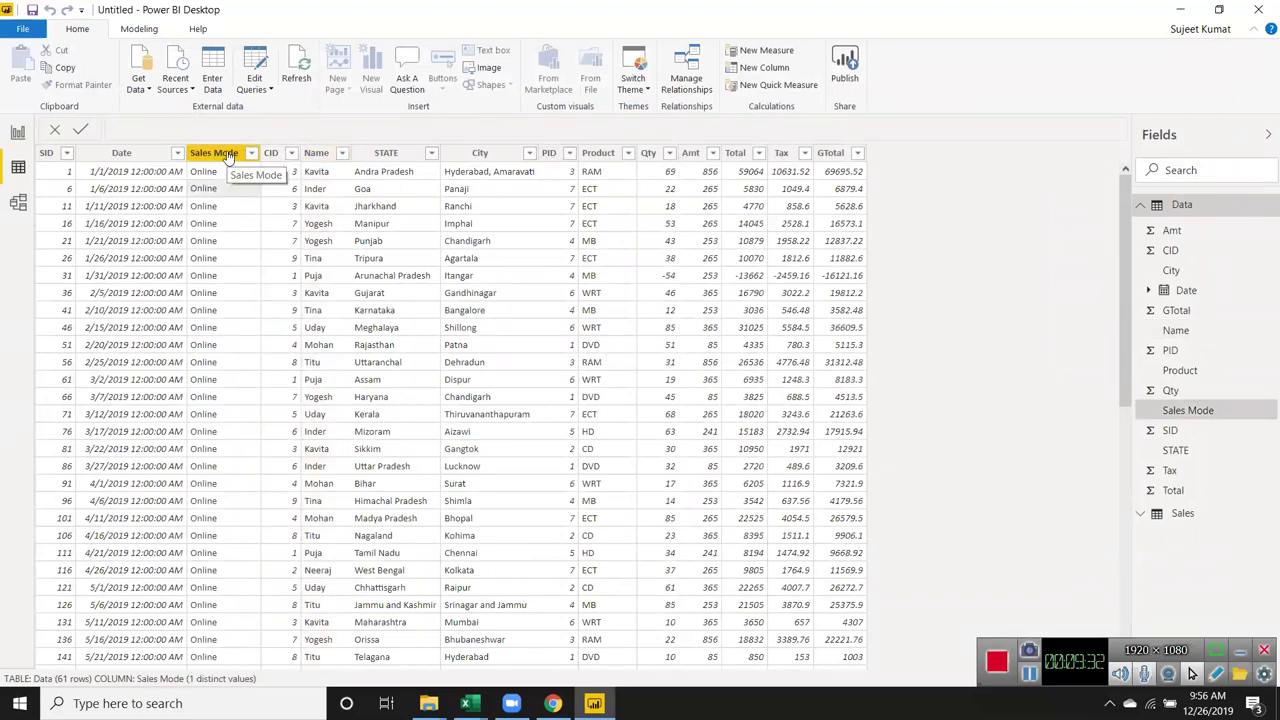
click(18, 132)
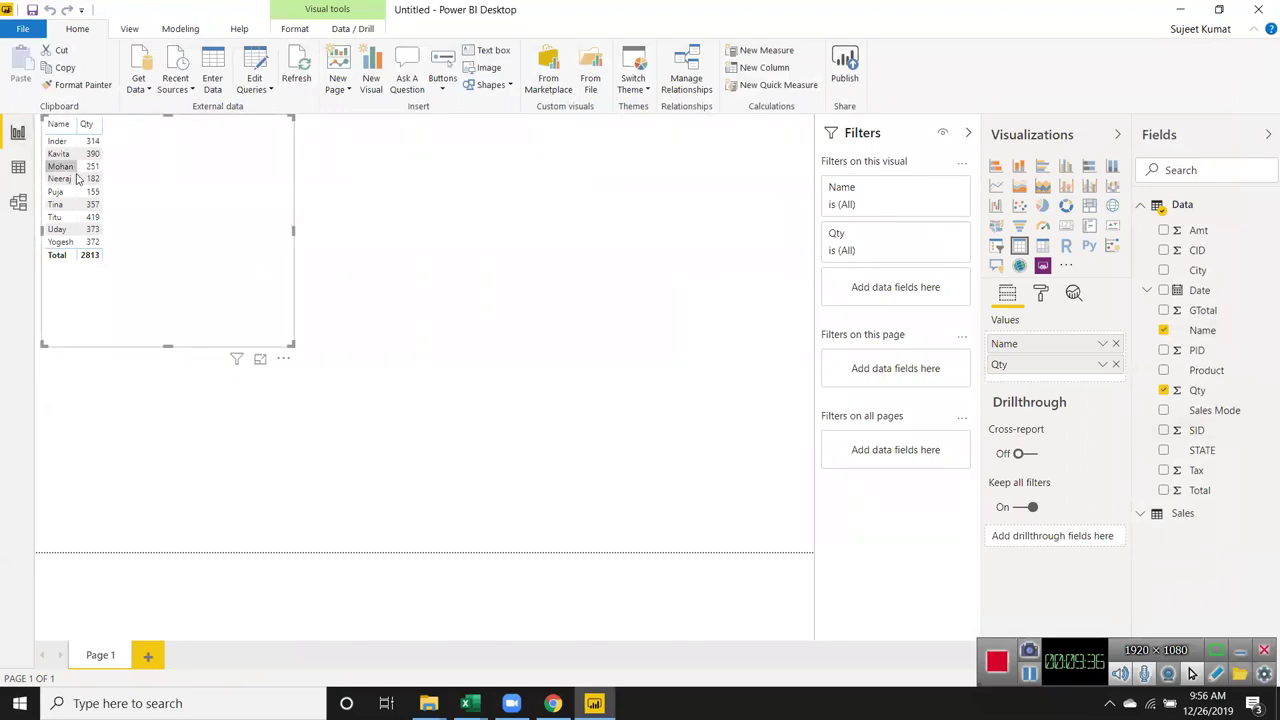
click(1164, 330)
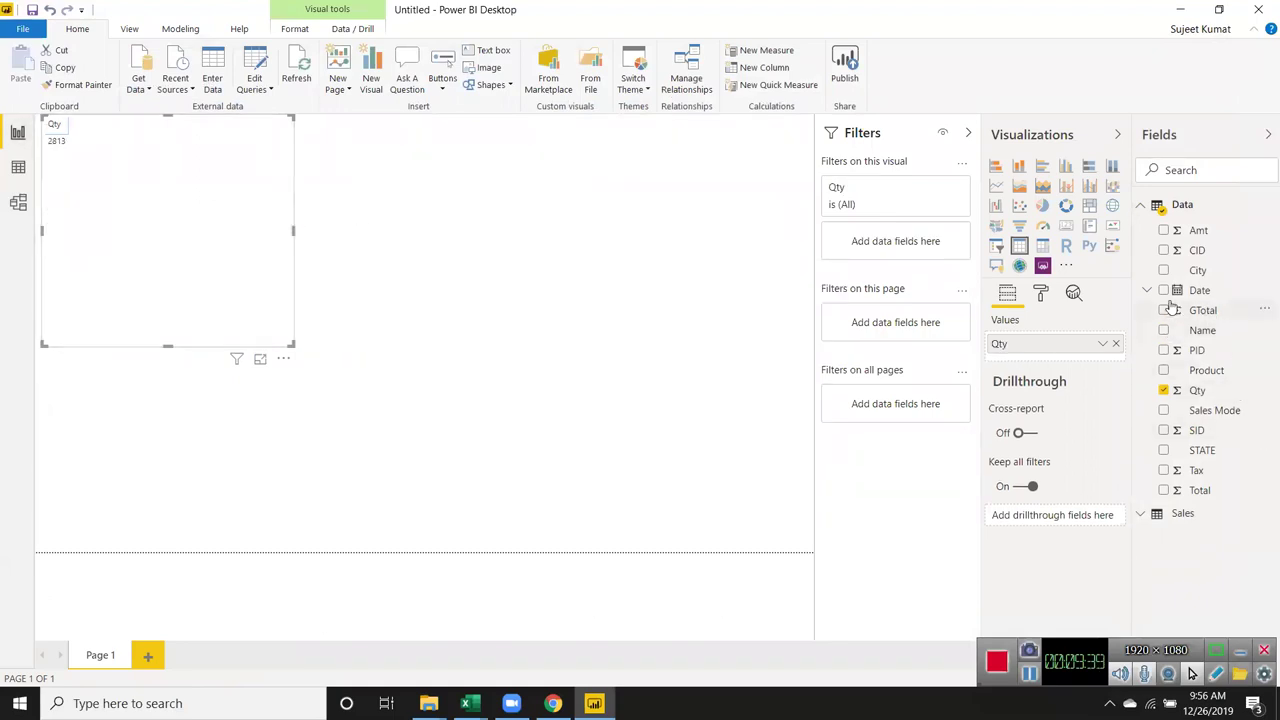
click(1163, 412)
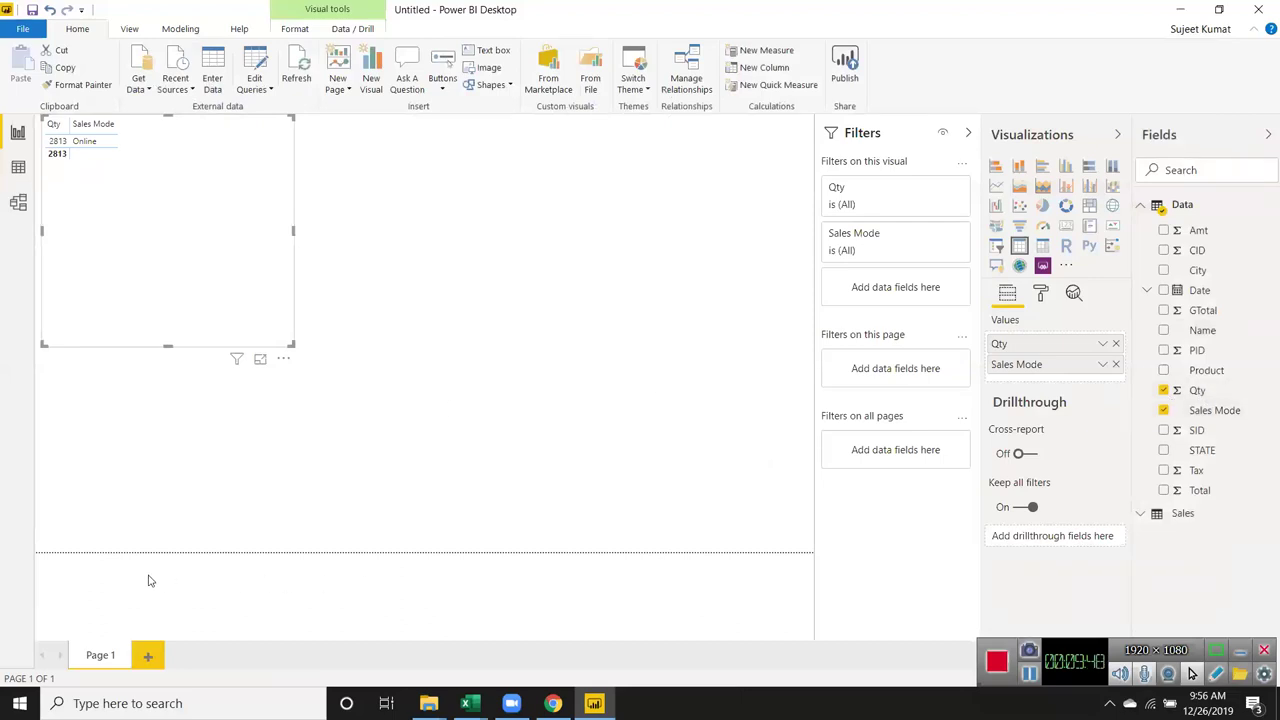
- Inspect the City and Product columns in the Data grid, then view the model diagram
click(18, 167)
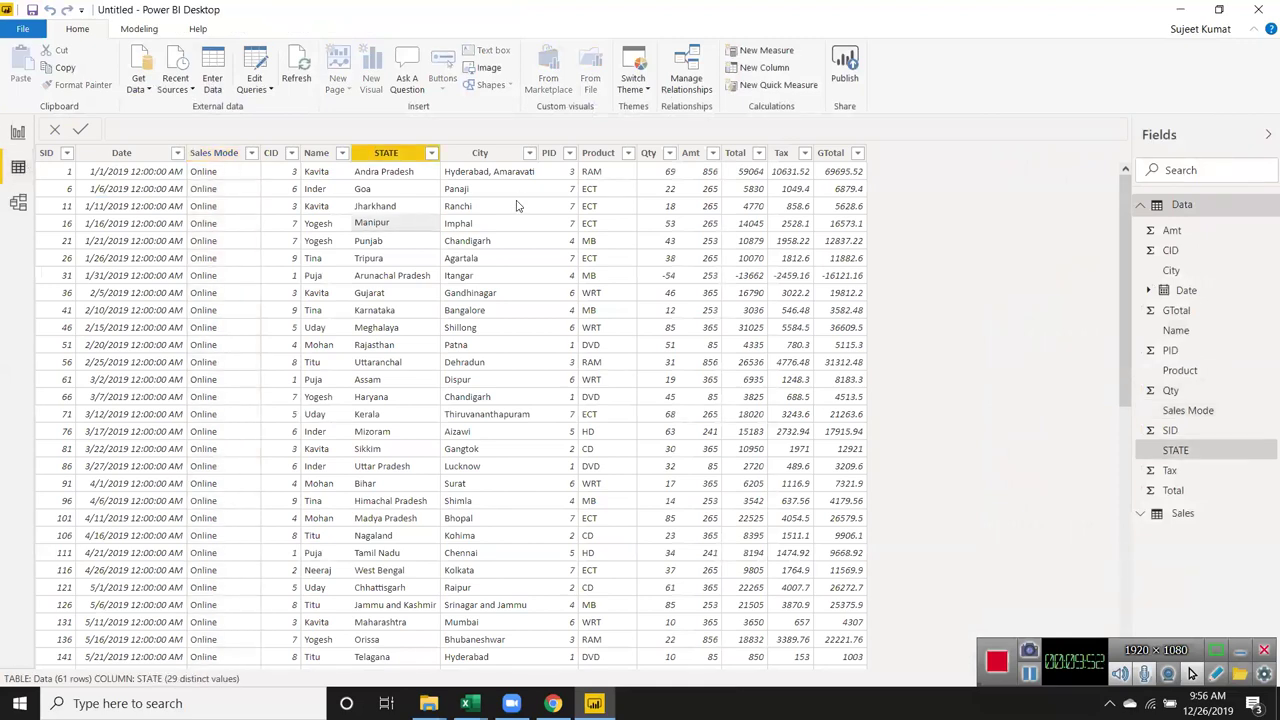
click(532, 175)
click(588, 214)
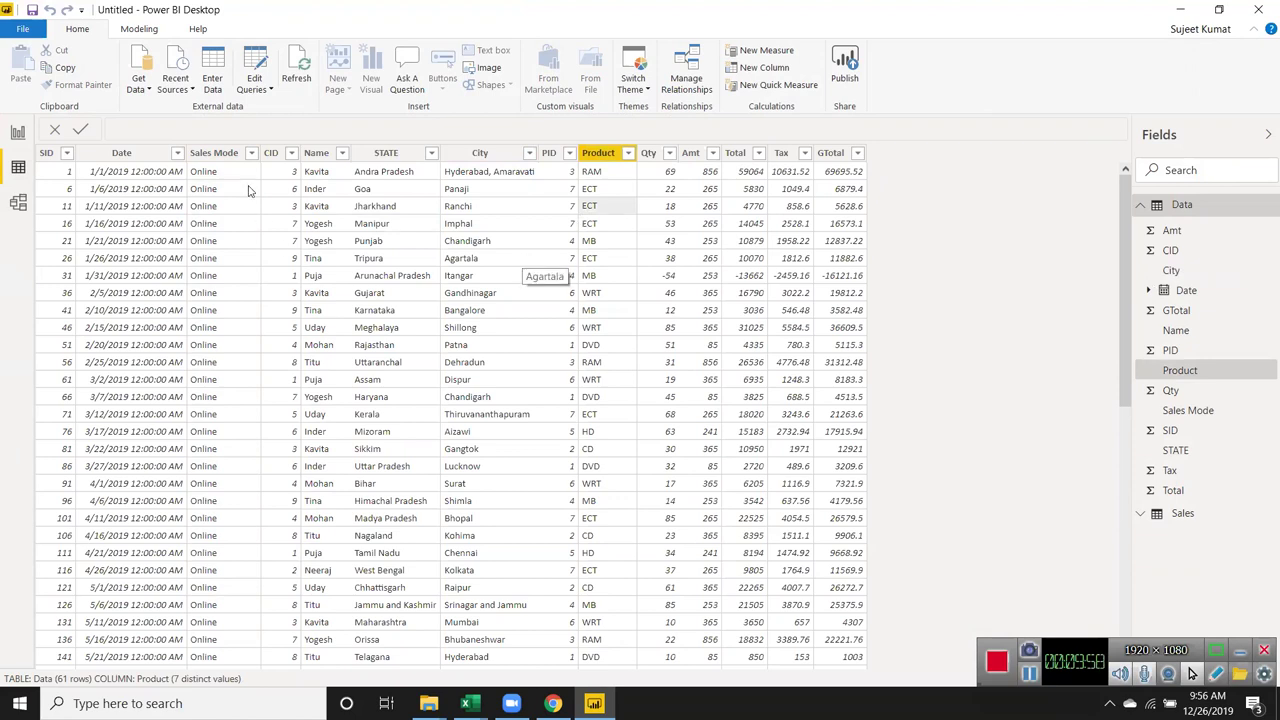
click(27, 141)
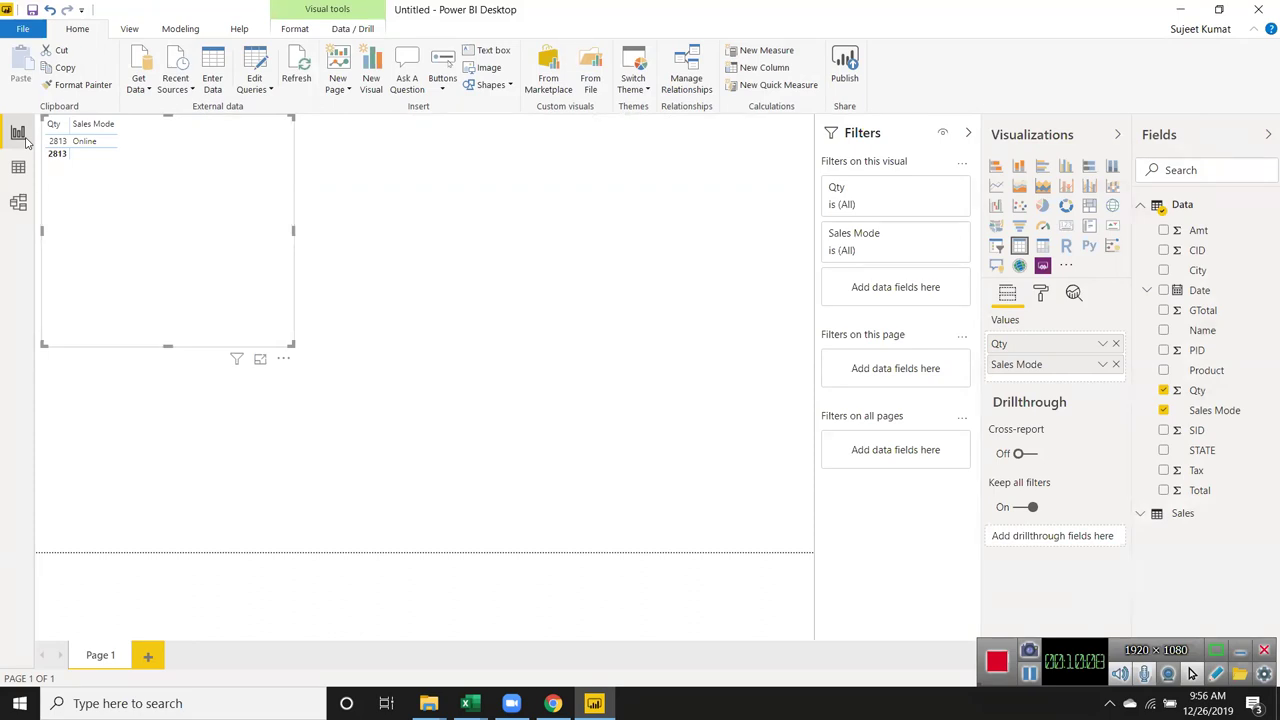
click(18, 203)
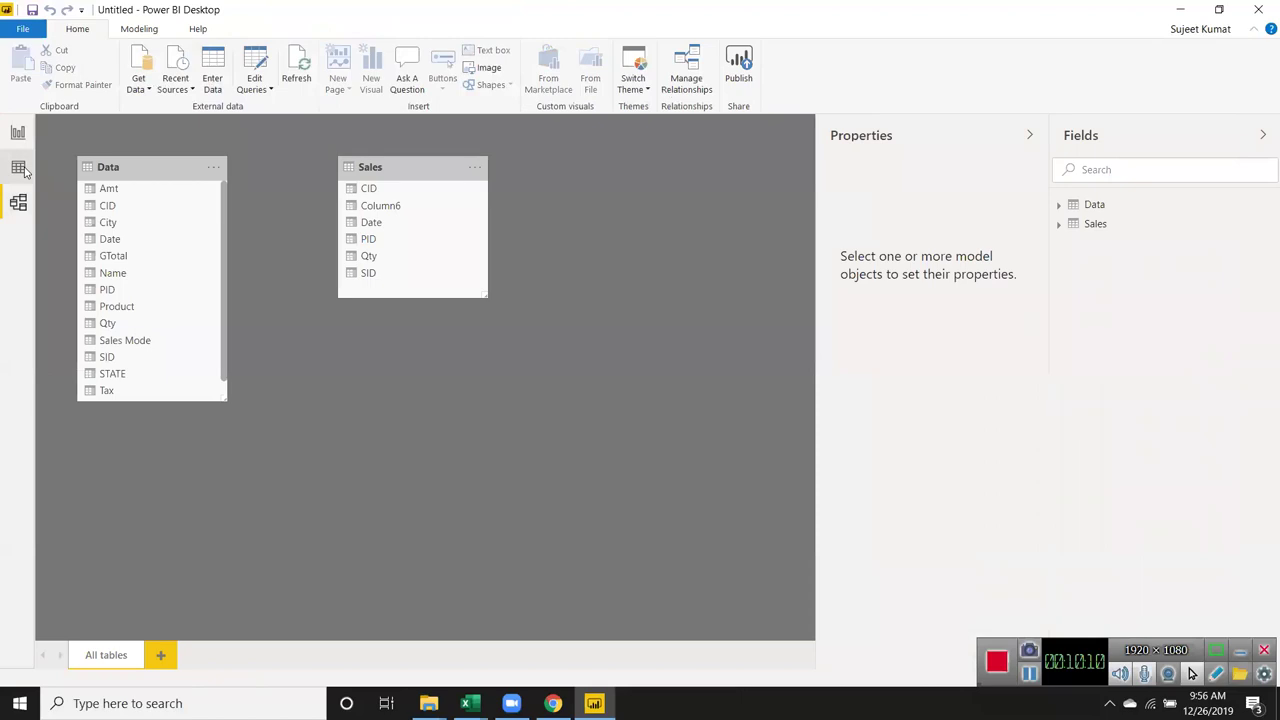
- Delete the Qty-by-Sales-Mode table visual from the report page
click(20, 168)
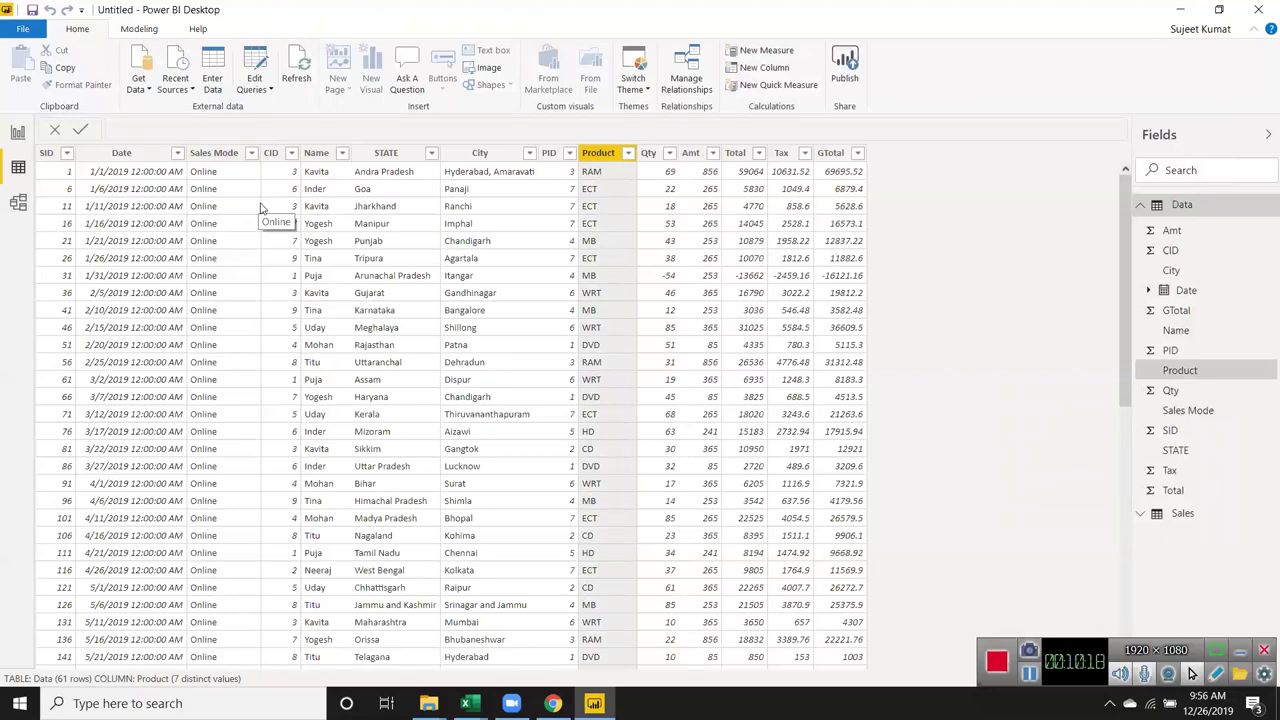
click(18, 133)
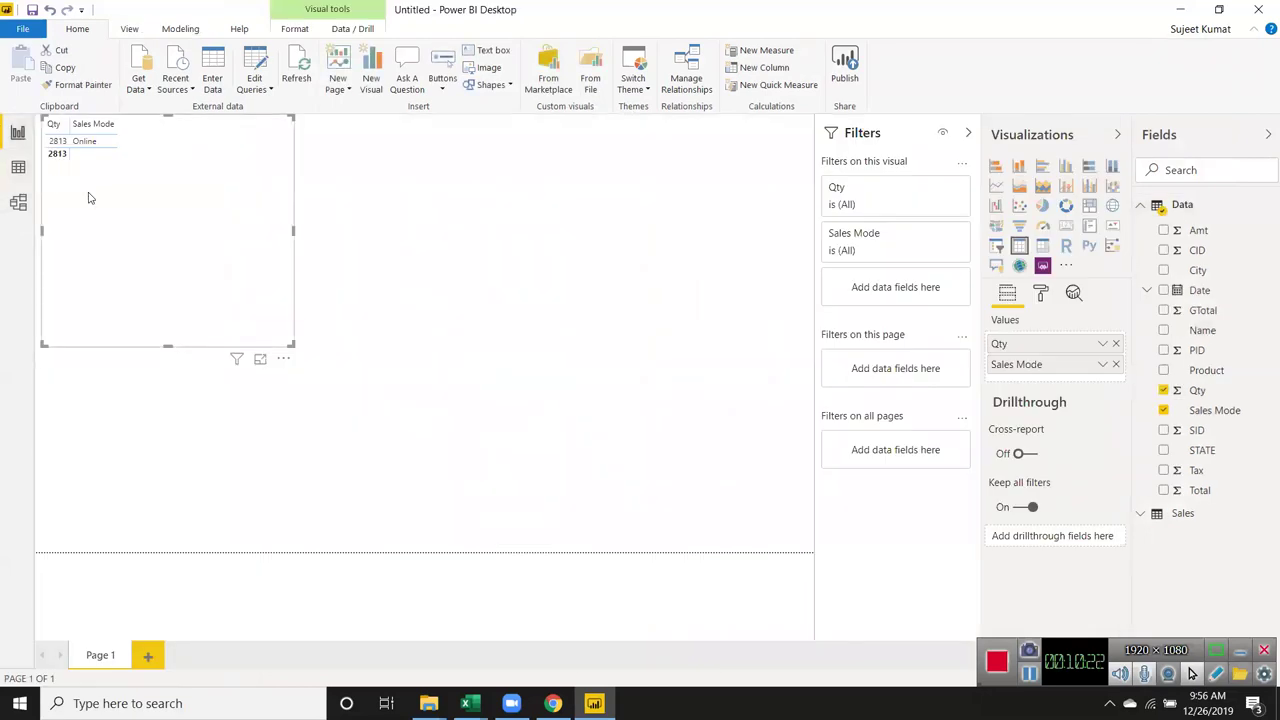
key(Delete)
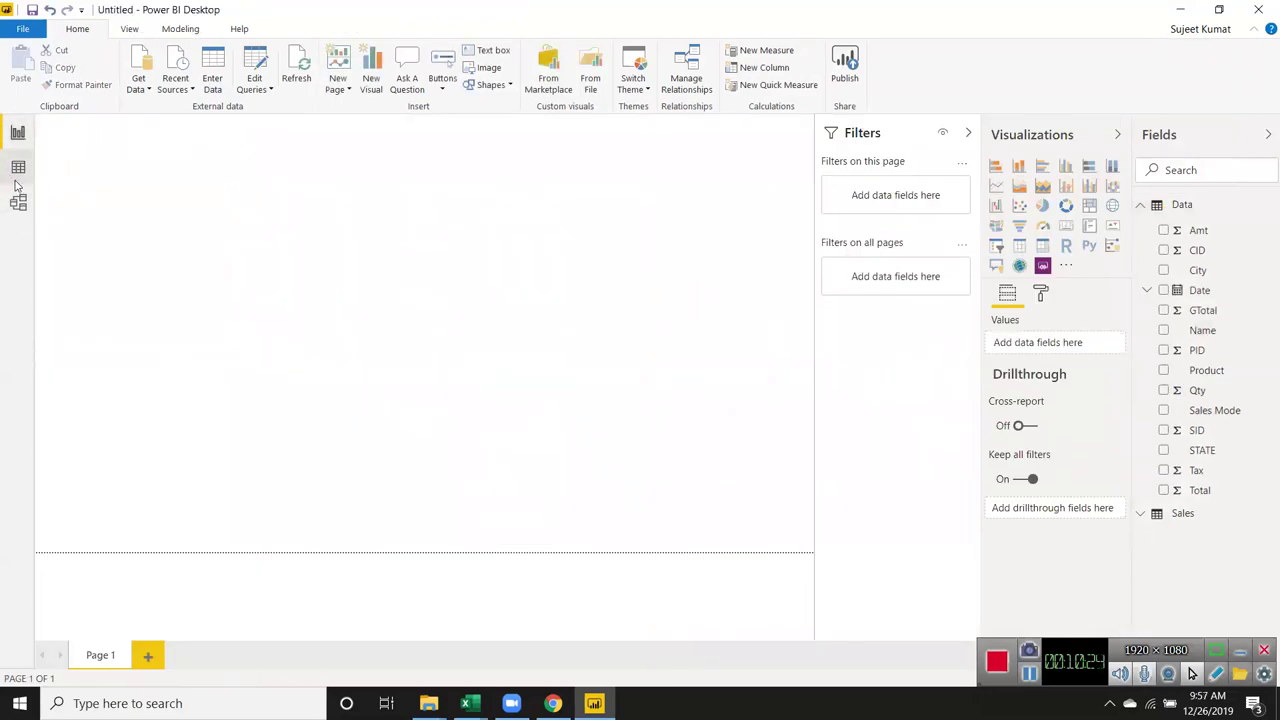
- Expand the Date and Sales fields and add Data Qty as a column chart
click(1147, 291)
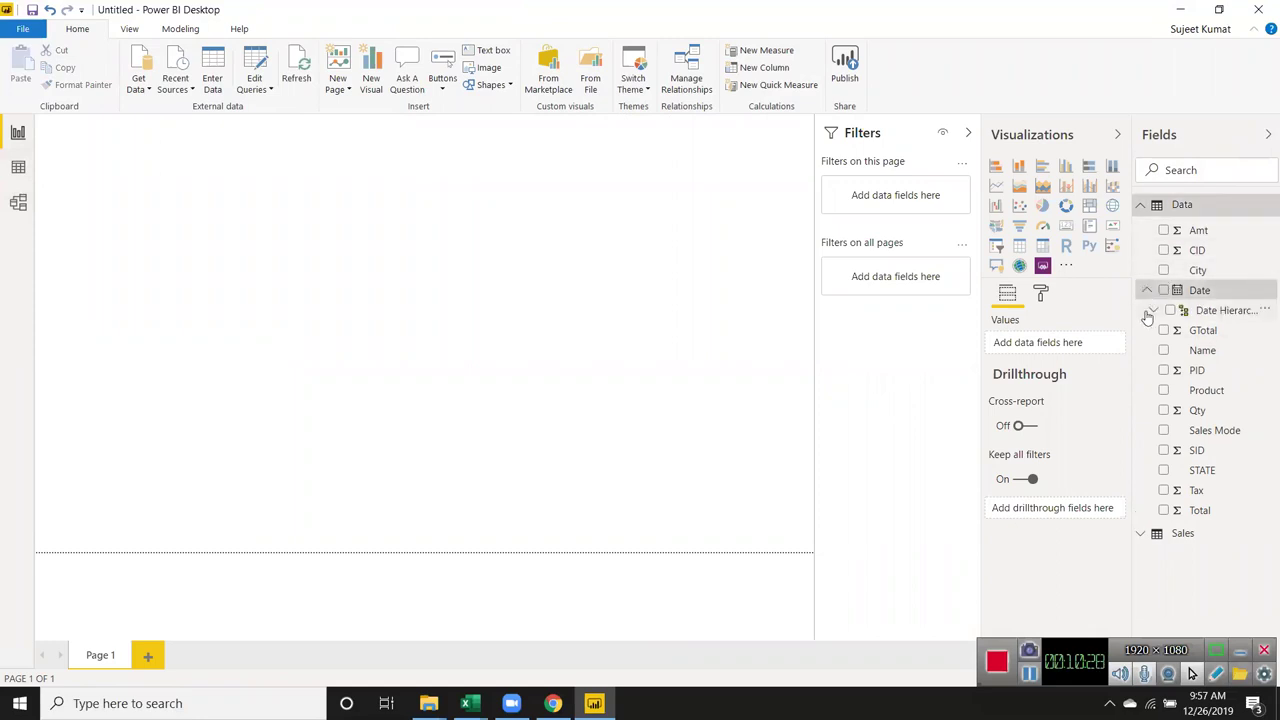
click(1147, 291)
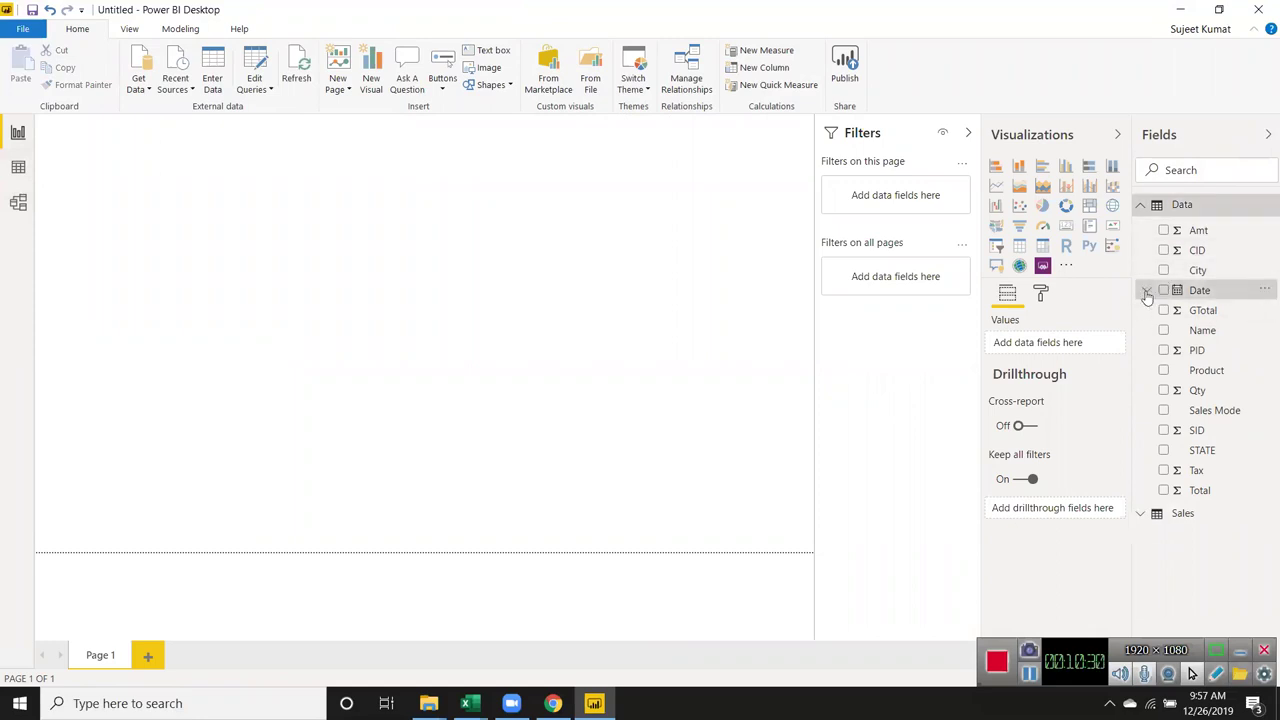
click(1147, 291)
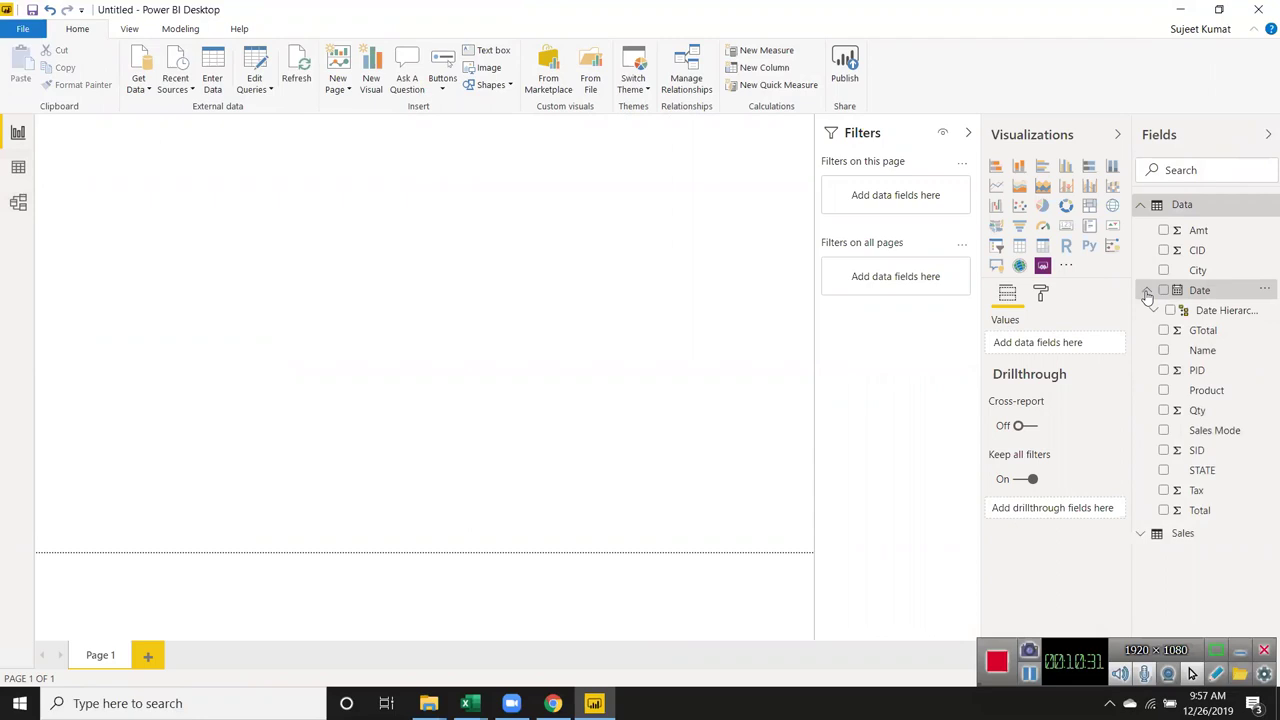
click(1142, 535)
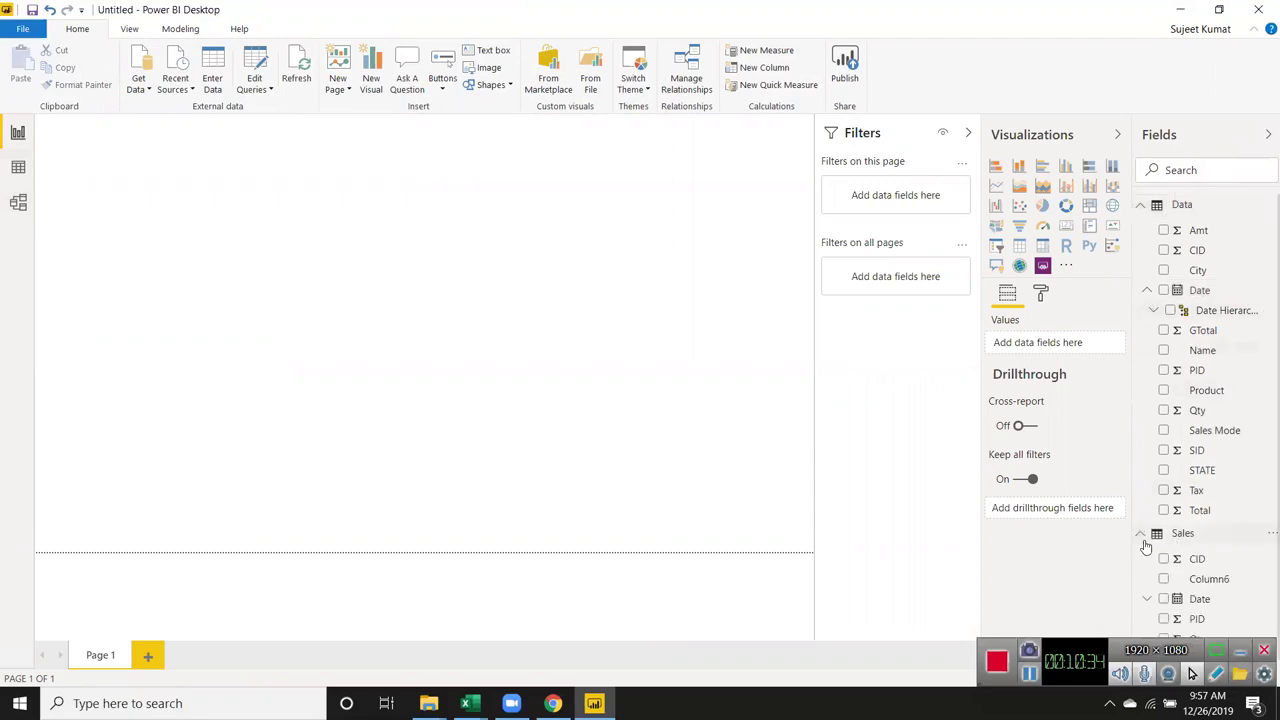
click(1141, 533)
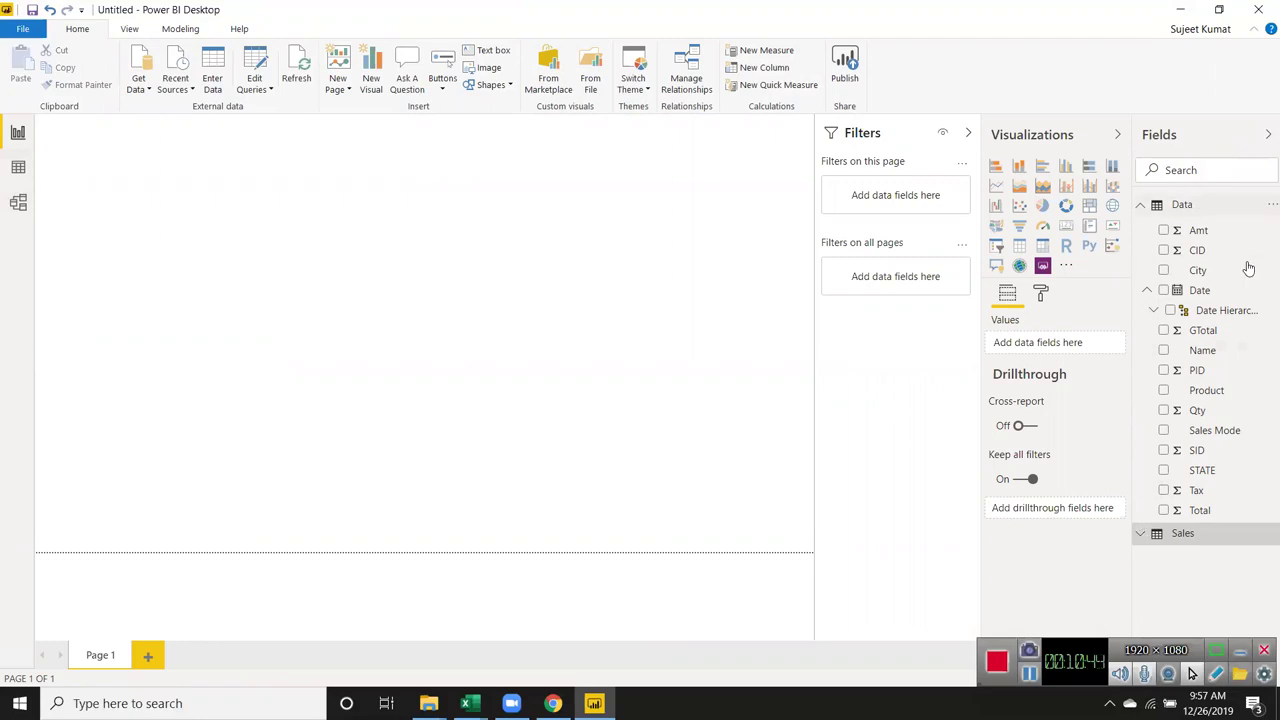
click(1163, 411)
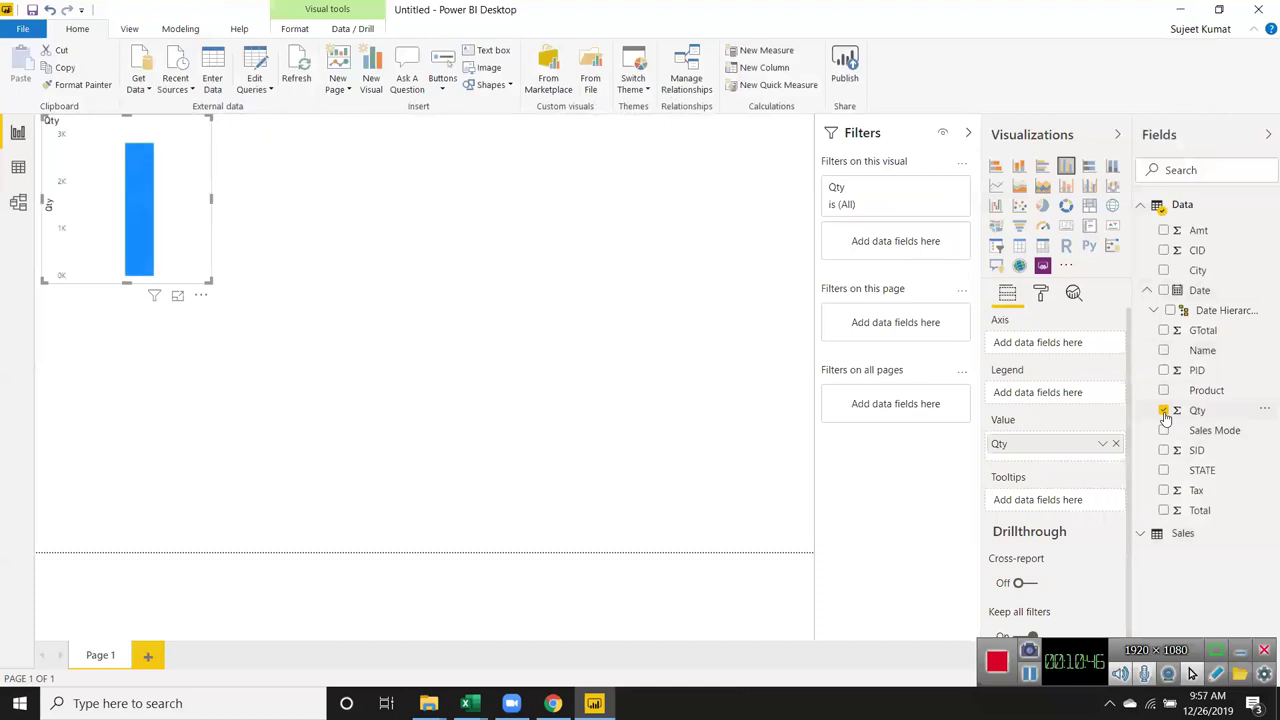
- Turn the Data Qty column chart into a gauge reading 2813
click(1042, 247)
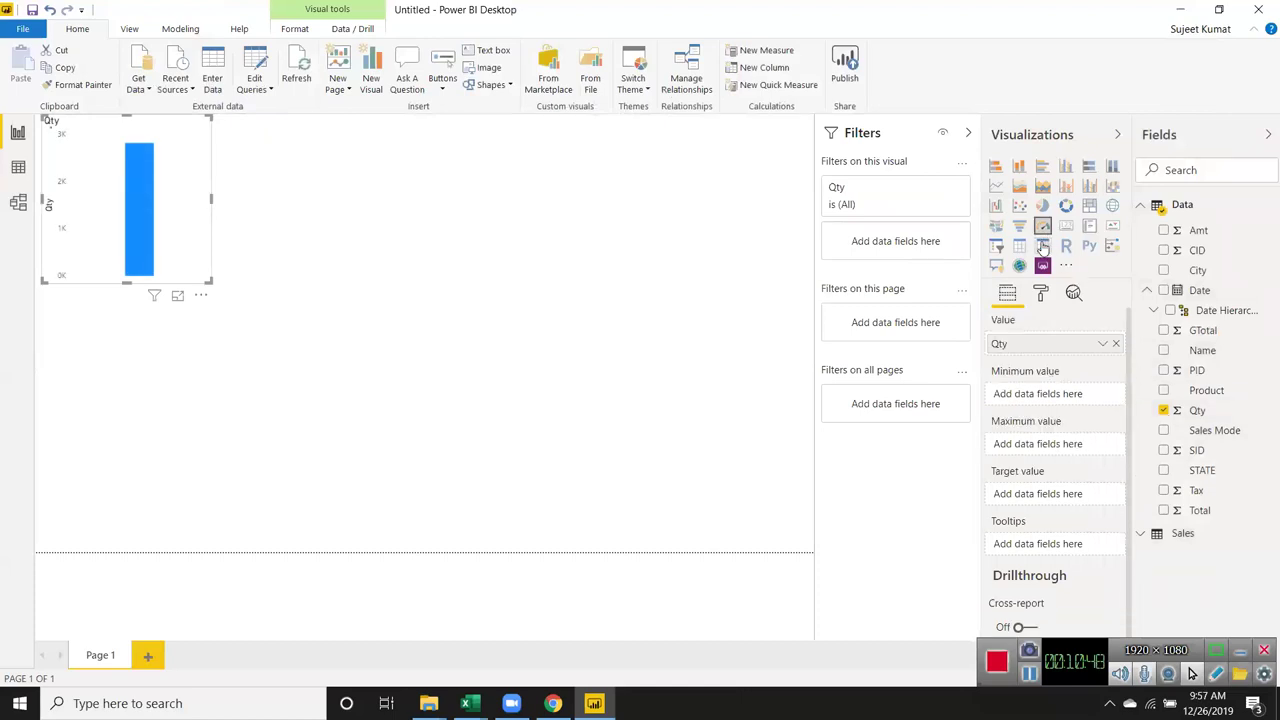
click(1141, 535)
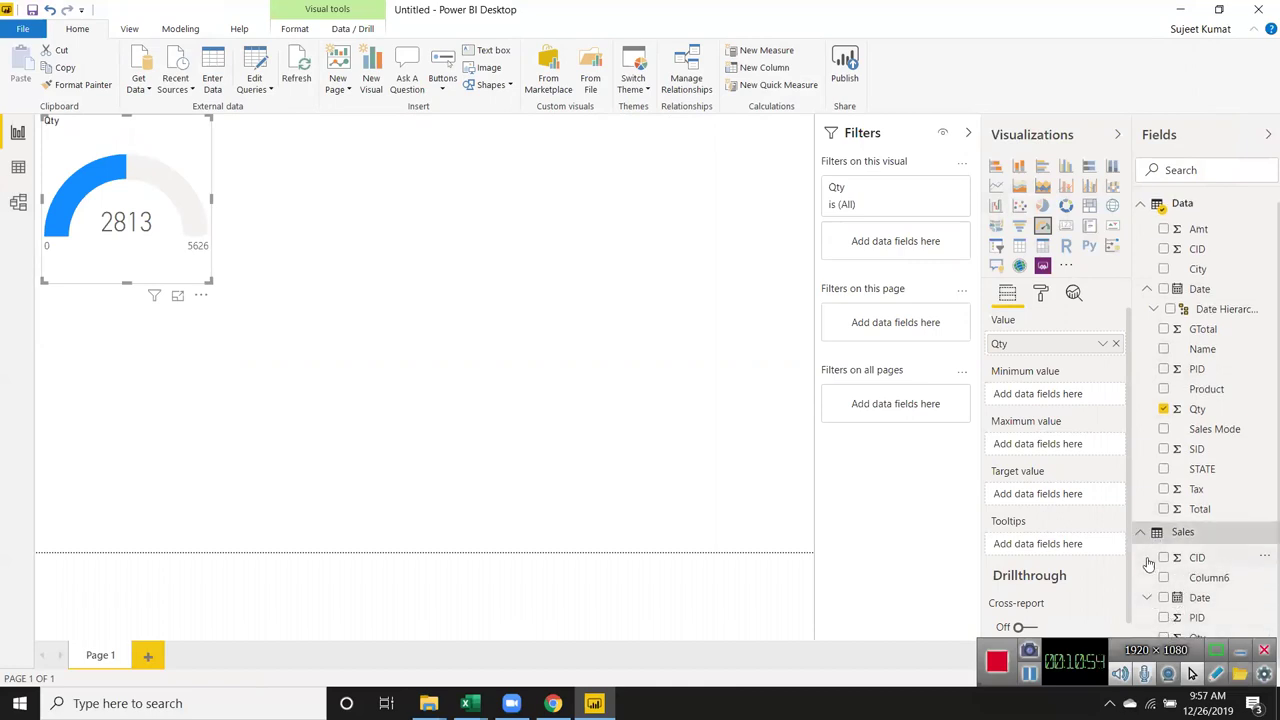
click(1164, 637)
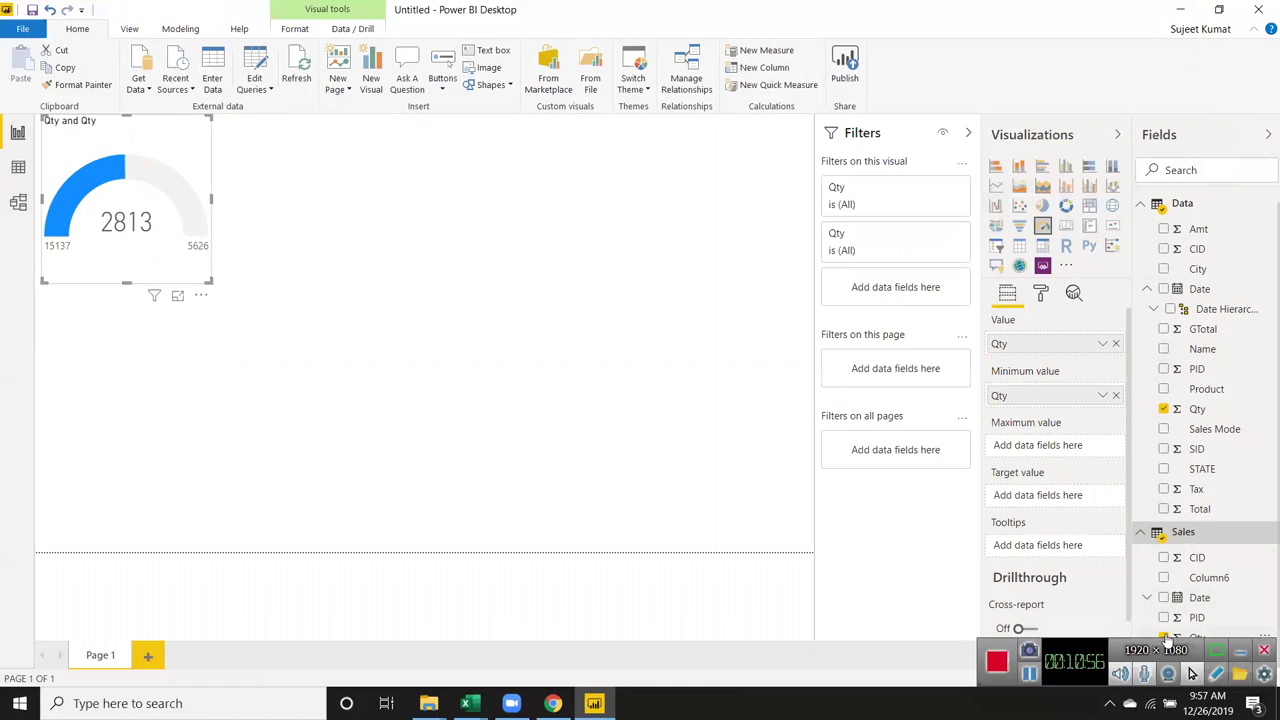
click(1165, 637)
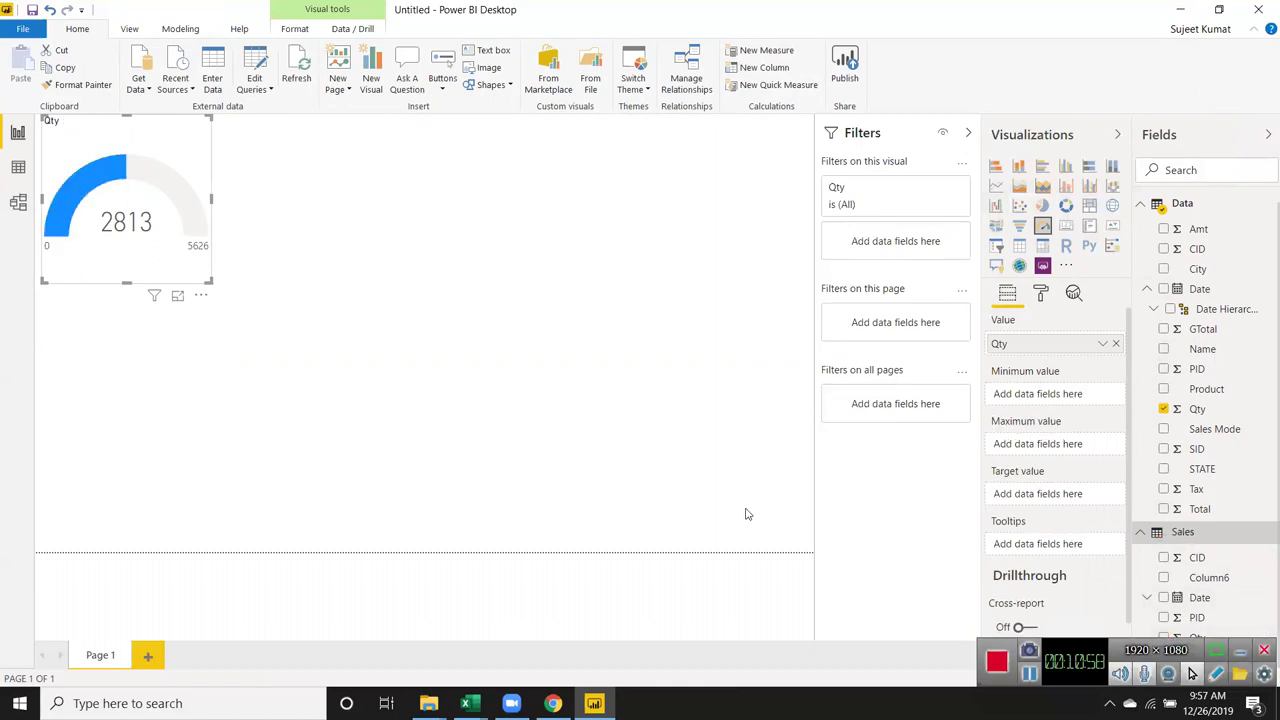
click(569, 189)
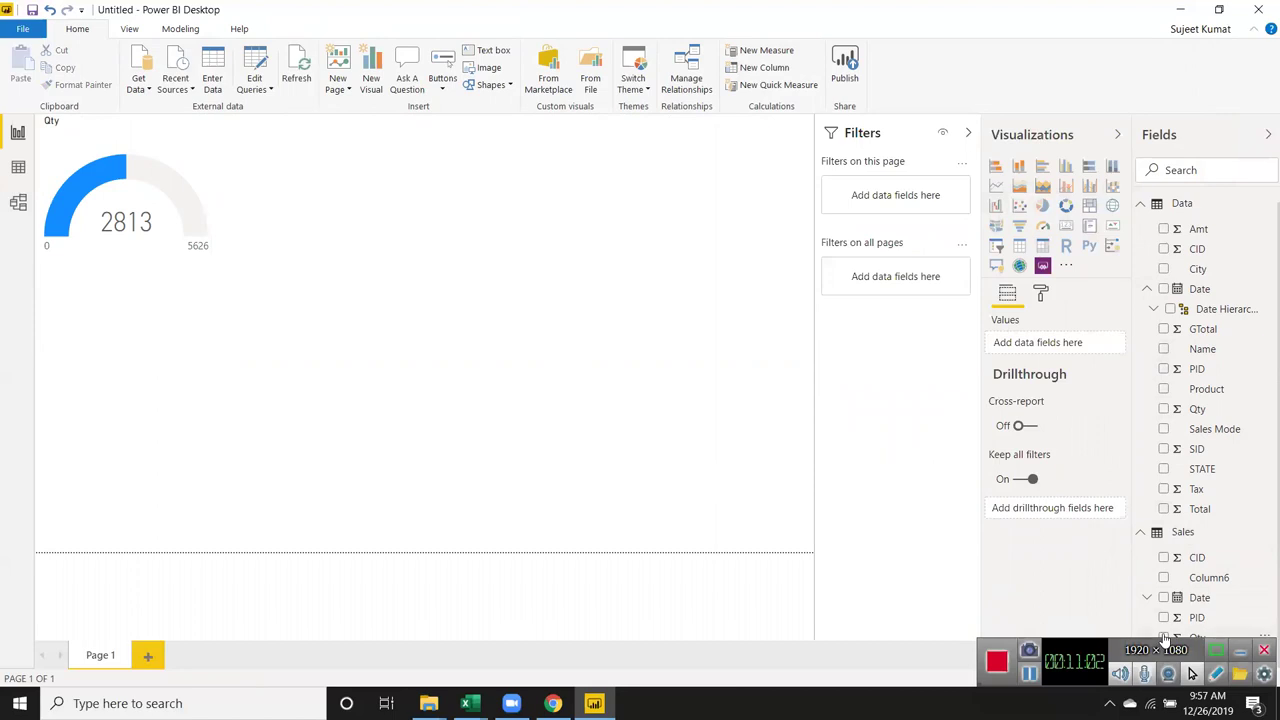
- Add a Sales Qty chart at the top right as a 15K gauge
click(1165, 637)
mouse_move(175, 353)
mouse_down()
mouse_move(703, 169)
mouse_move(748, 175)
mouse_up()
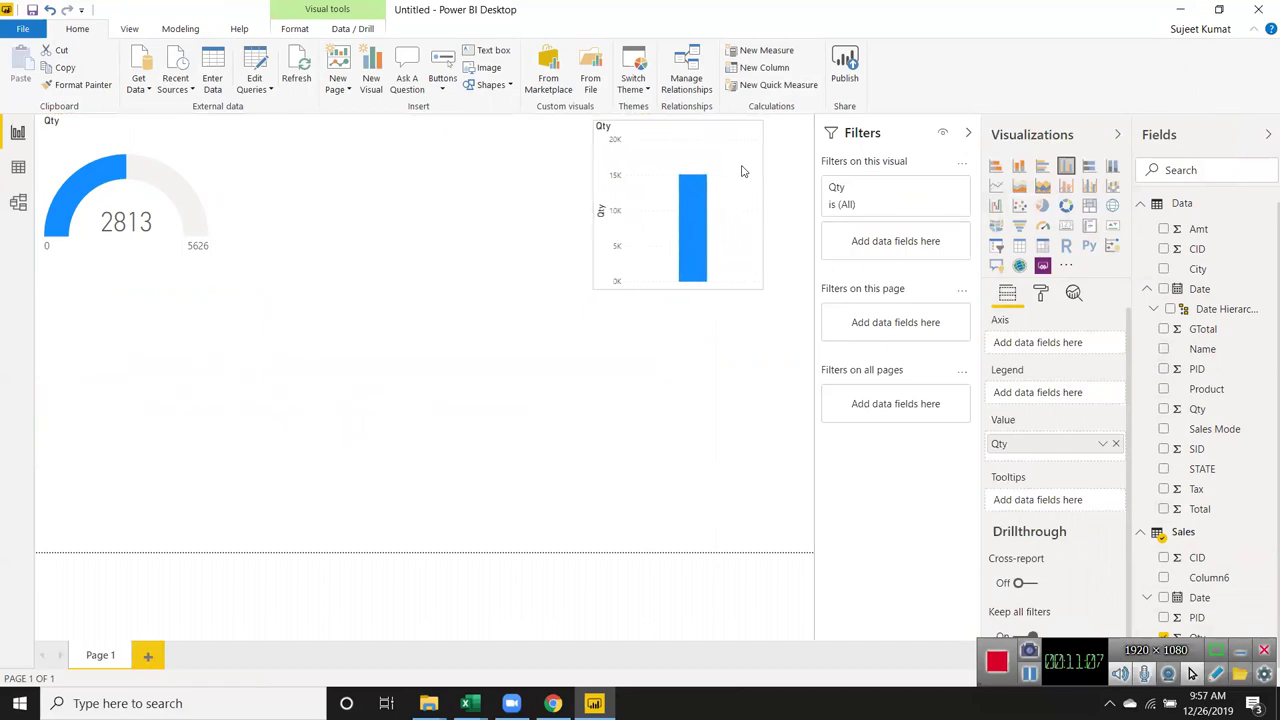
click(1042, 226)
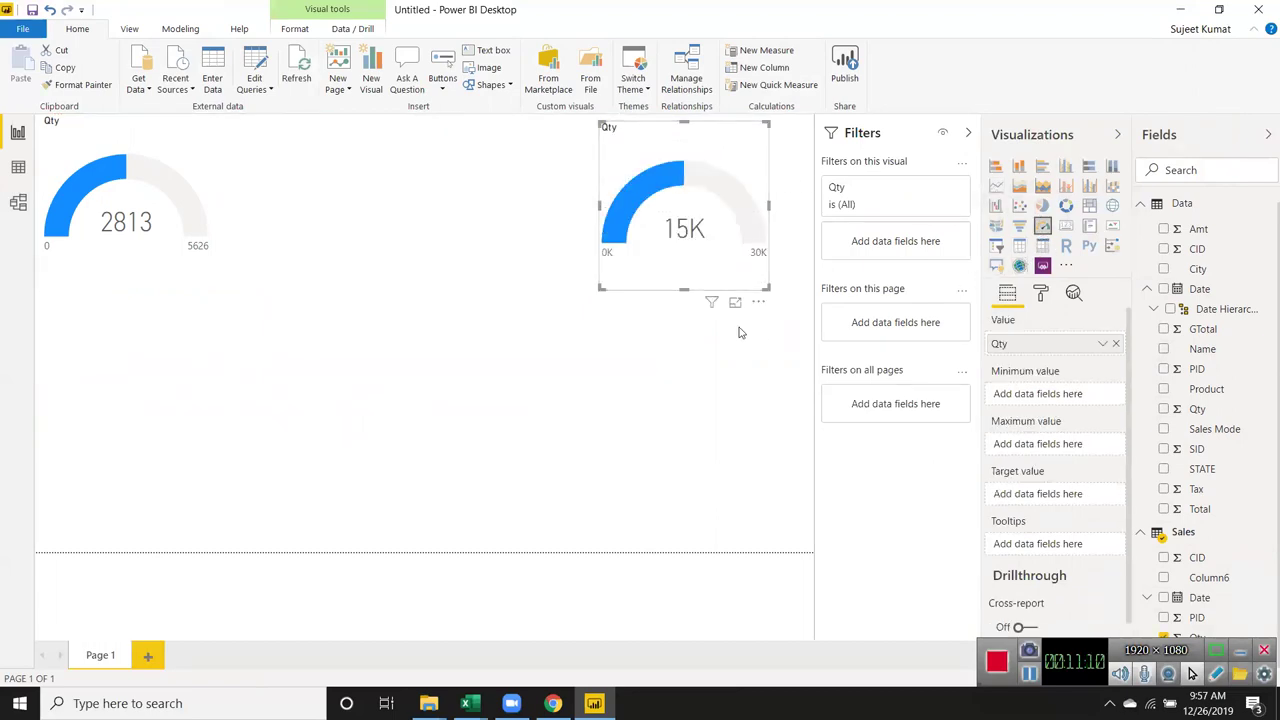
click(467, 324)
click(120, 235)
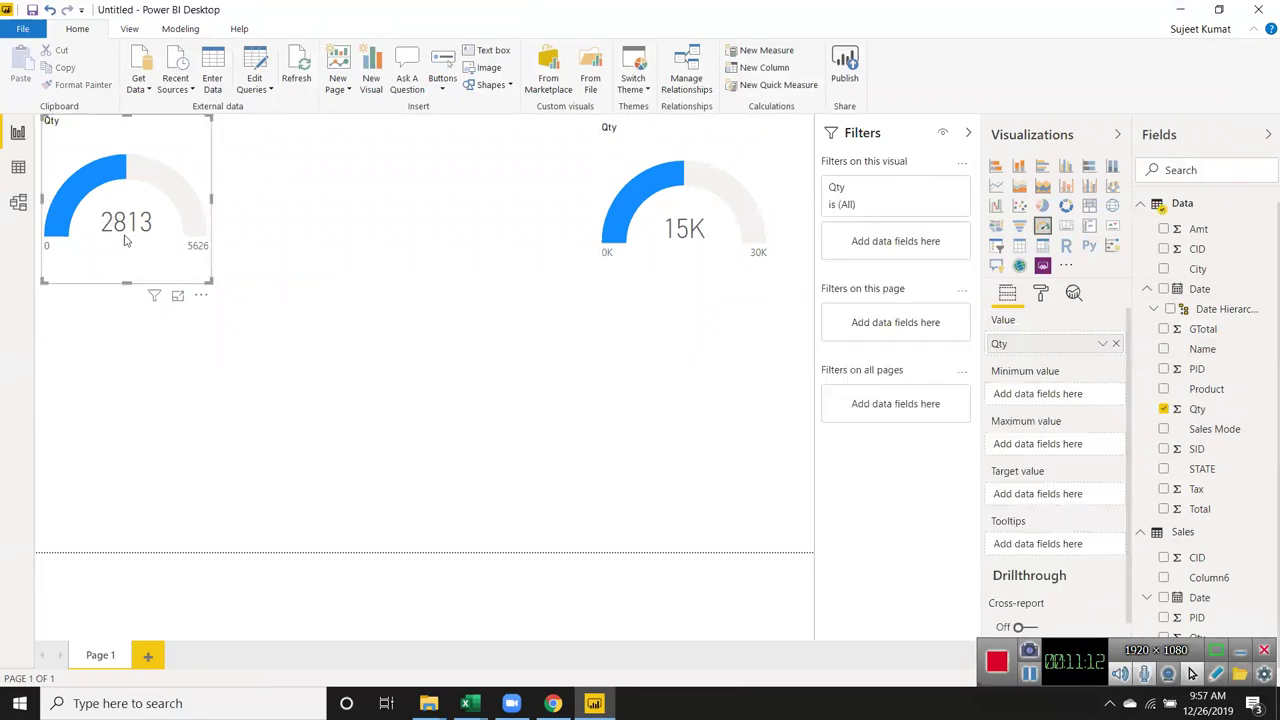
- Delete the 15K Sales Qty gauge on the right, then the 2813 Data Qty gauge
drag(1197, 558, 1195, 522)
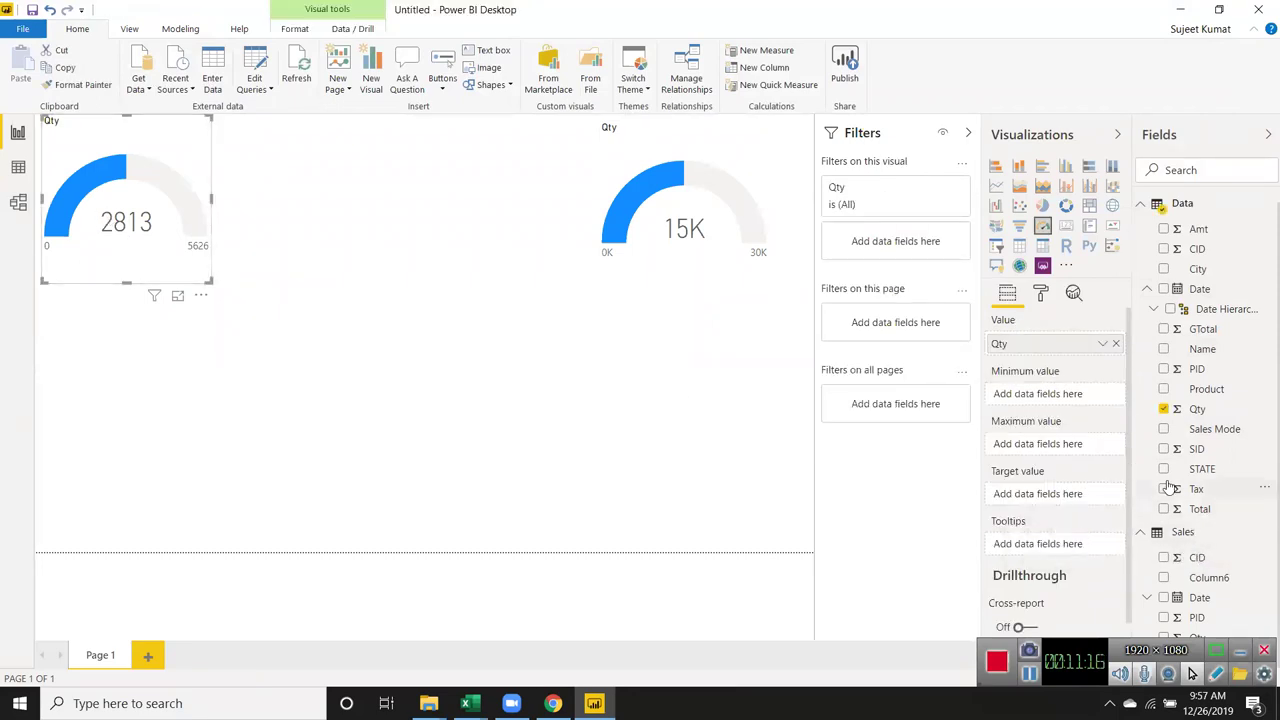
click(1240, 655)
click(1240, 655)
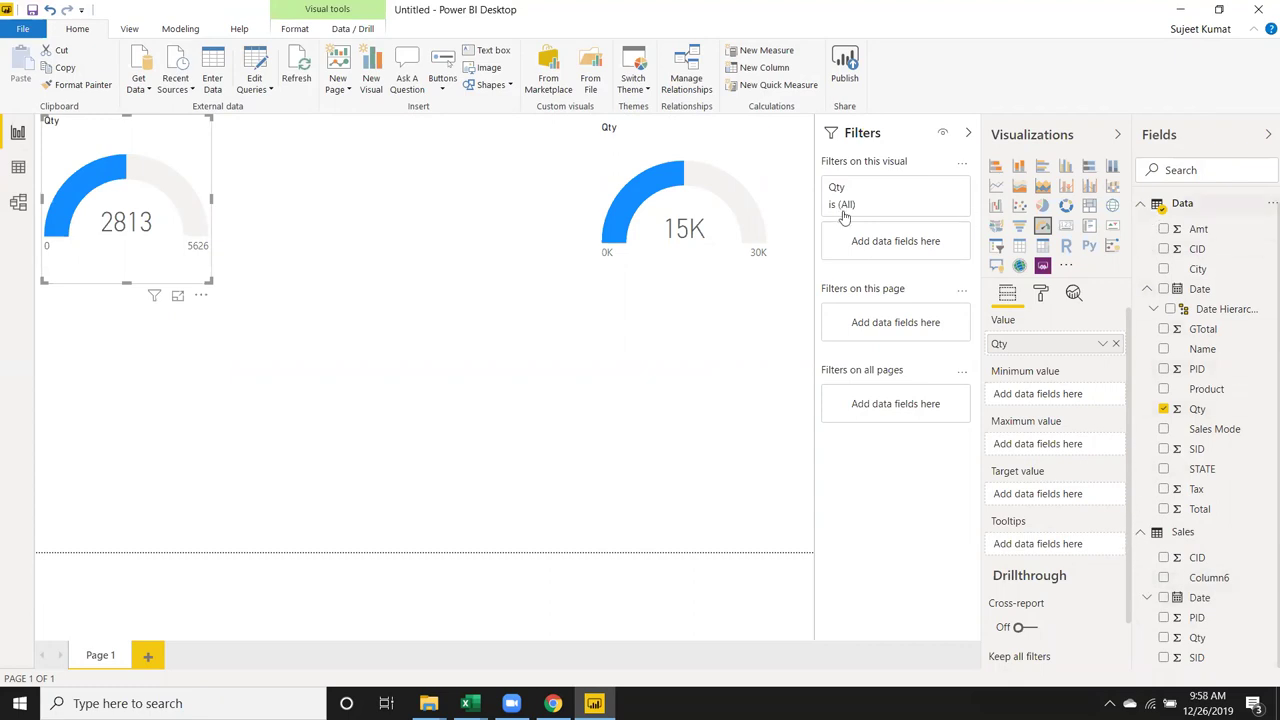
click(759, 202)
key(Delete)
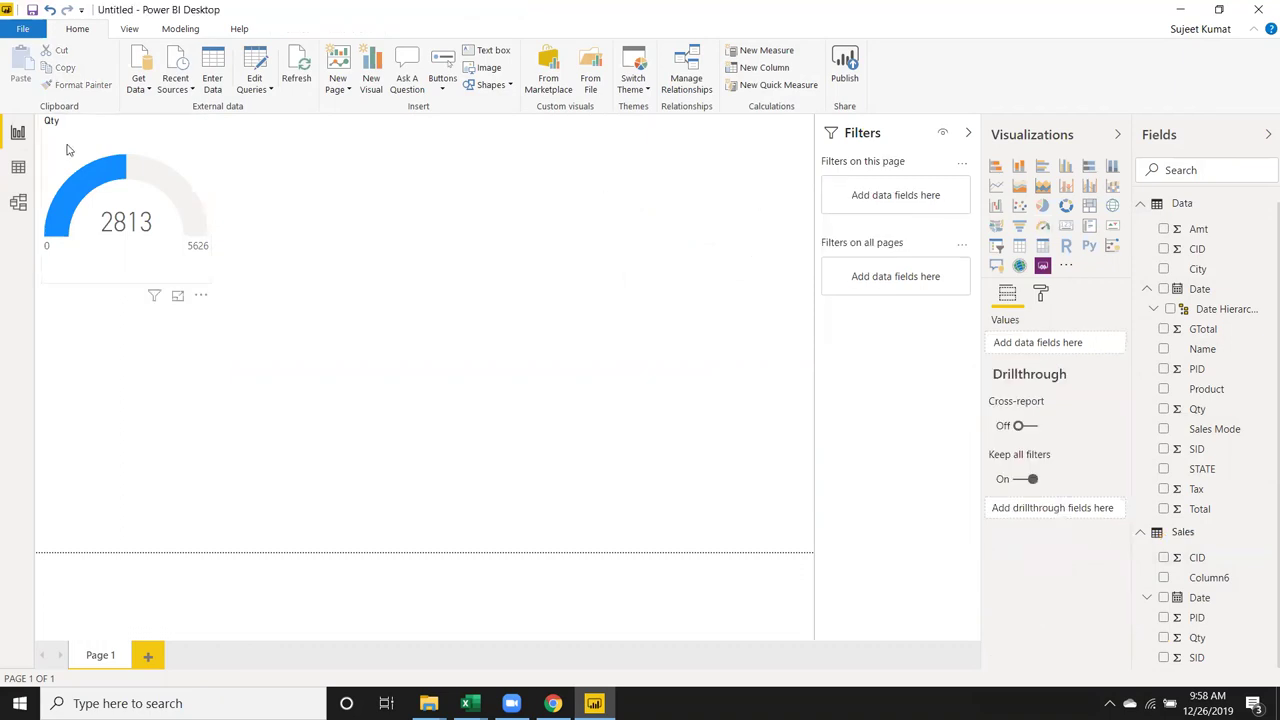
click(67, 148)
key(Delete)
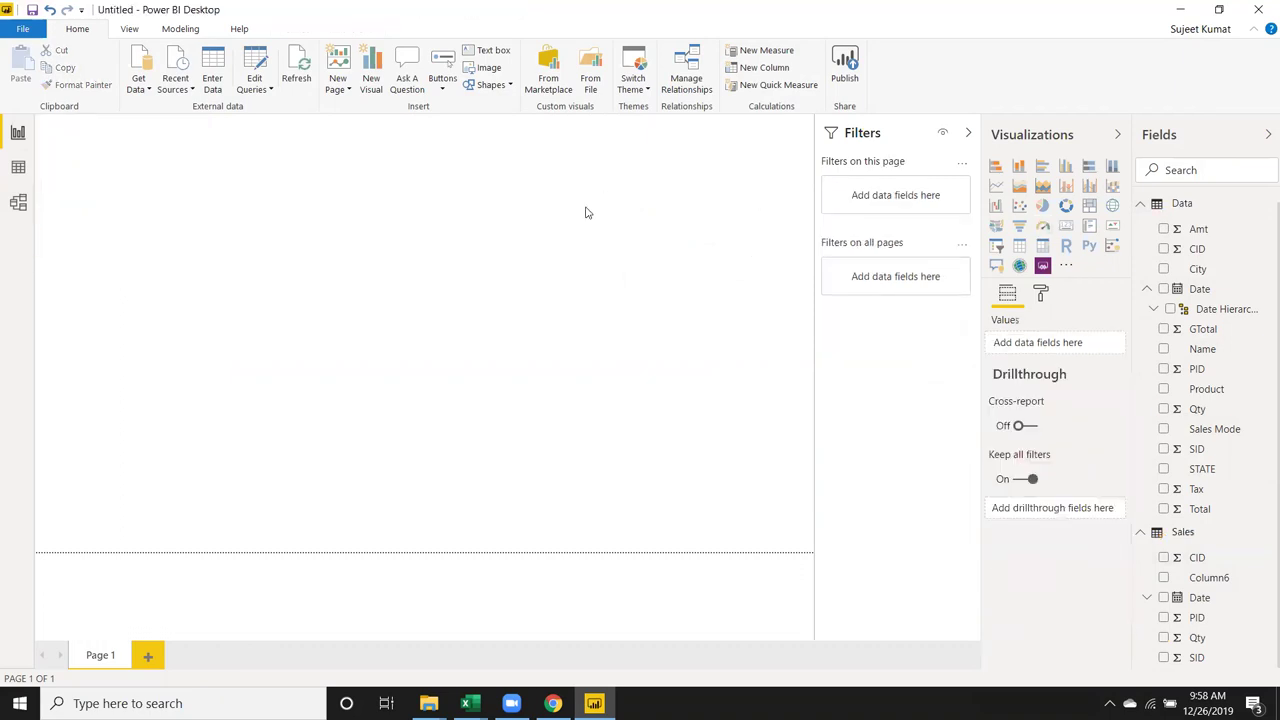
- Add two Sales Qty gauges reading 15K of 30K, moving the second to the top right
click(1163, 638)
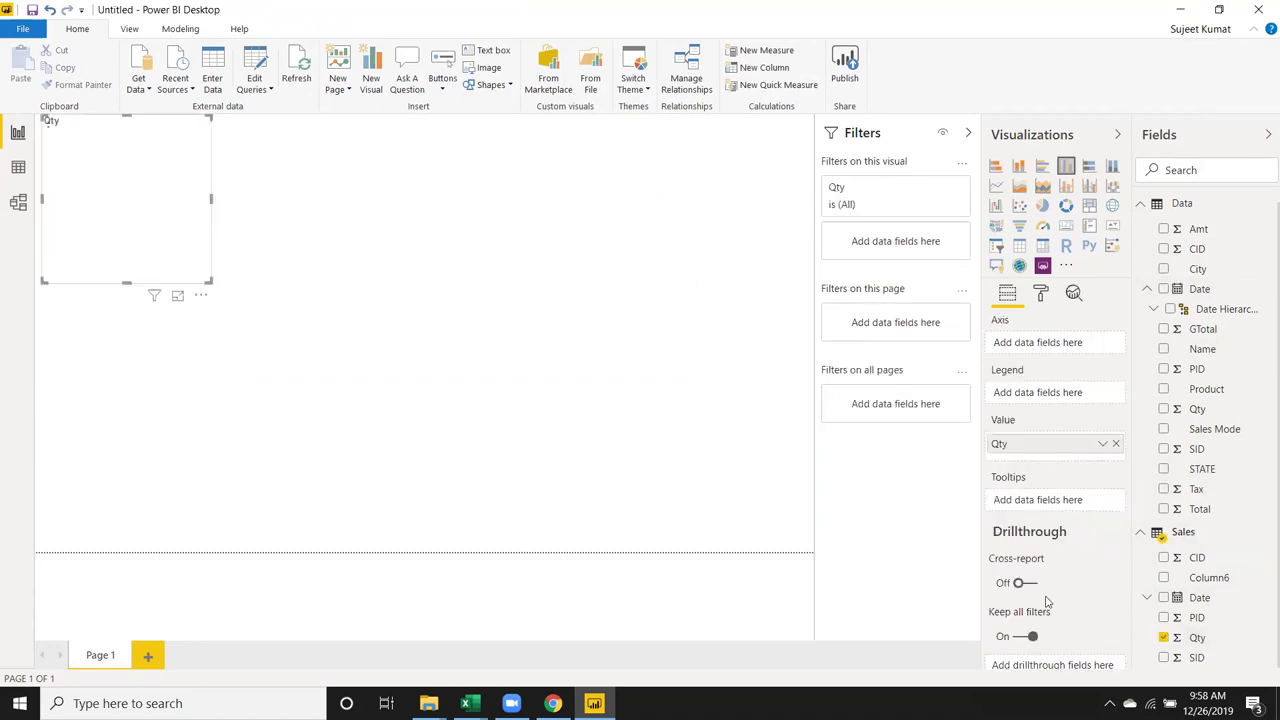
click(1043, 227)
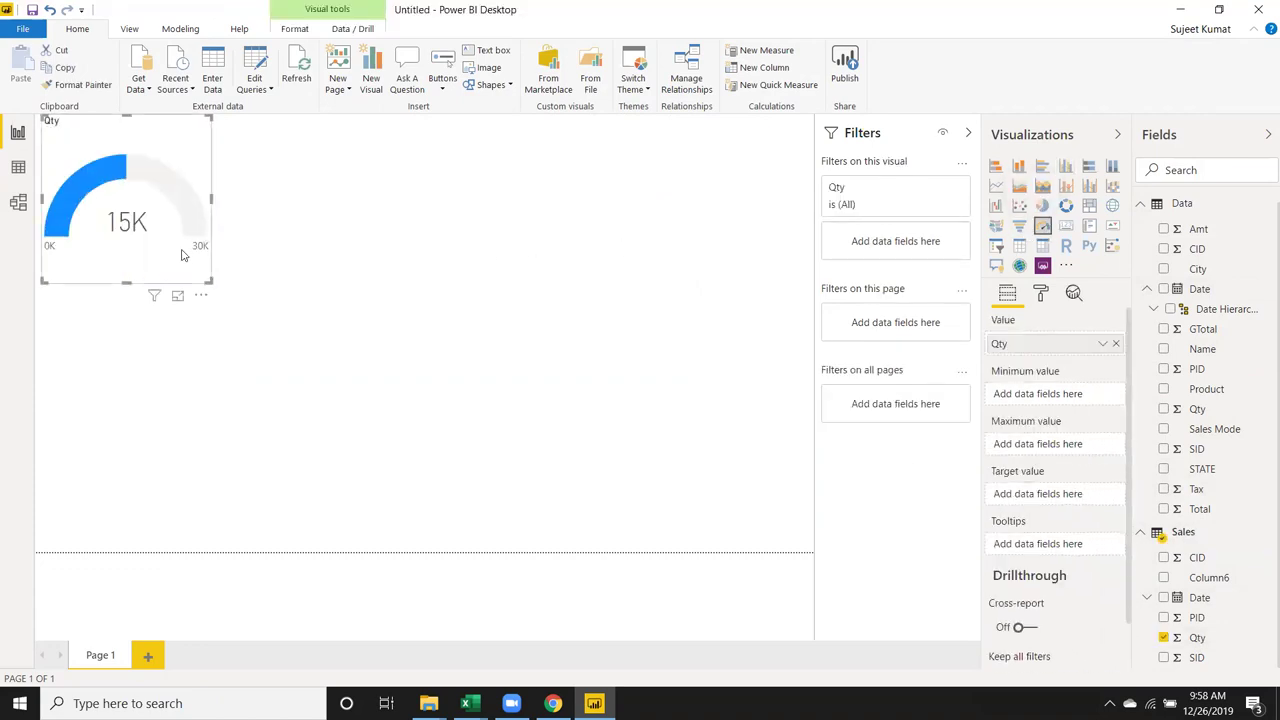
click(369, 297)
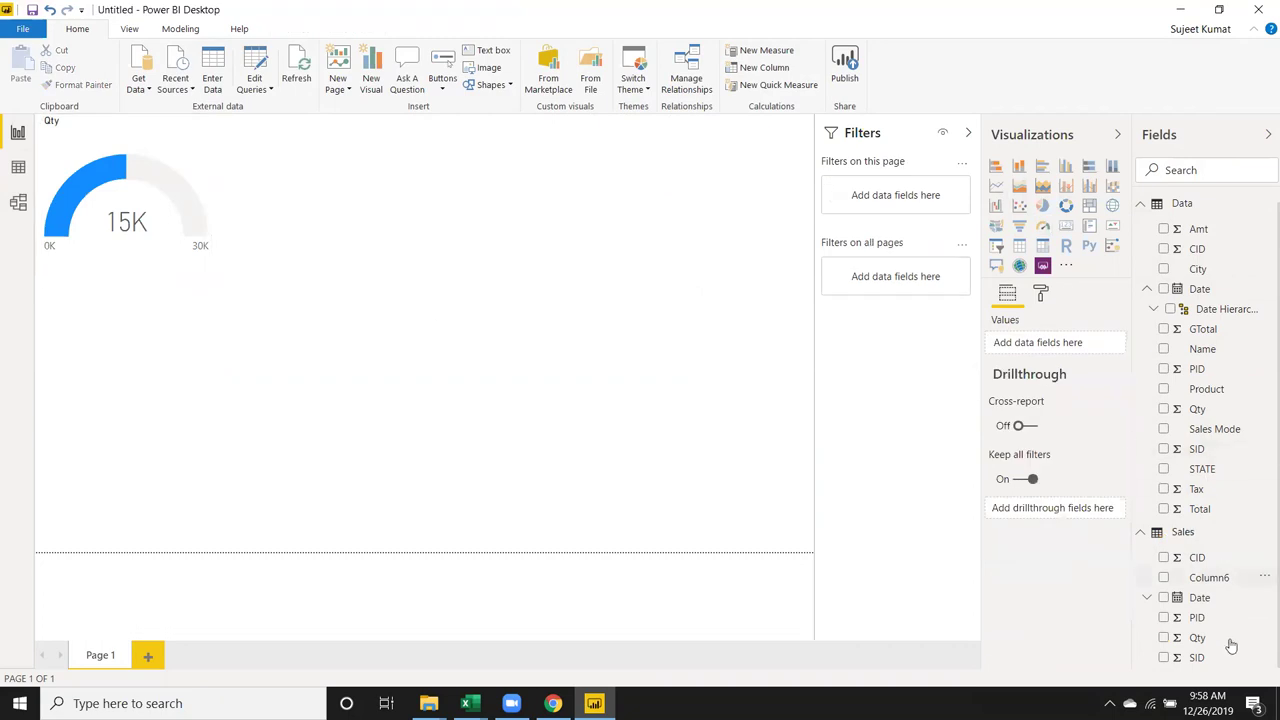
click(1163, 638)
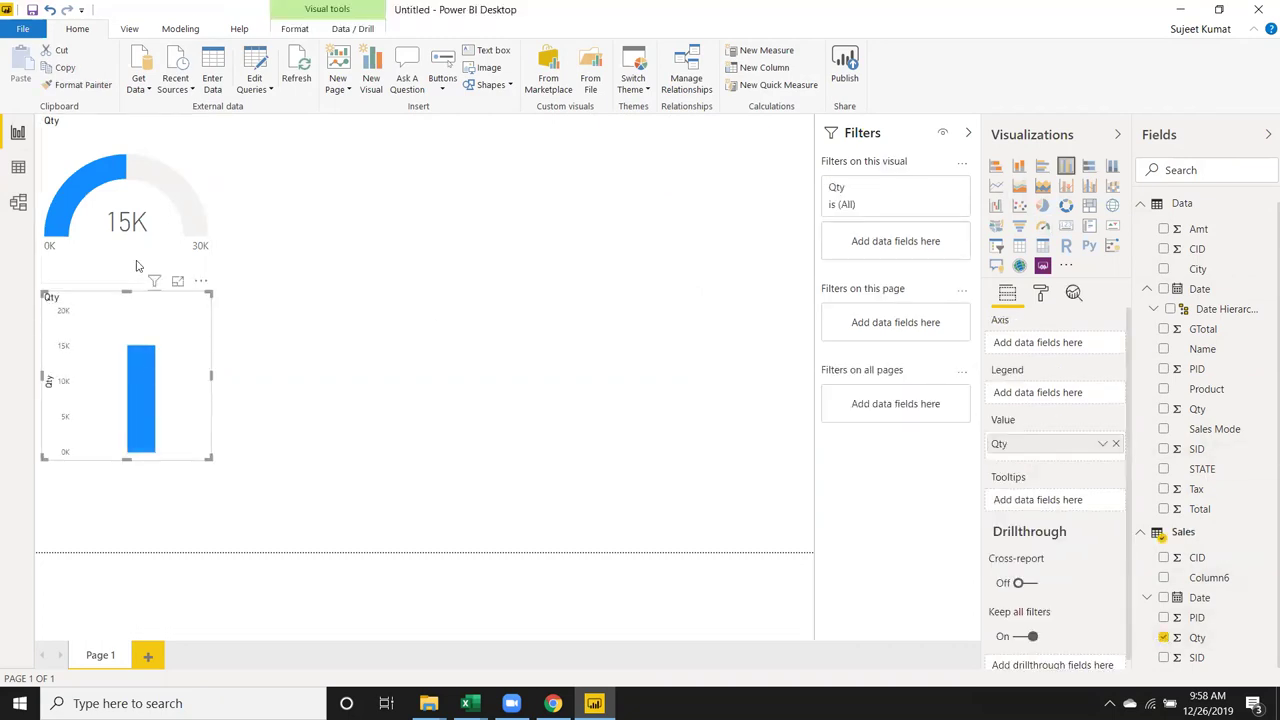
click(1043, 228)
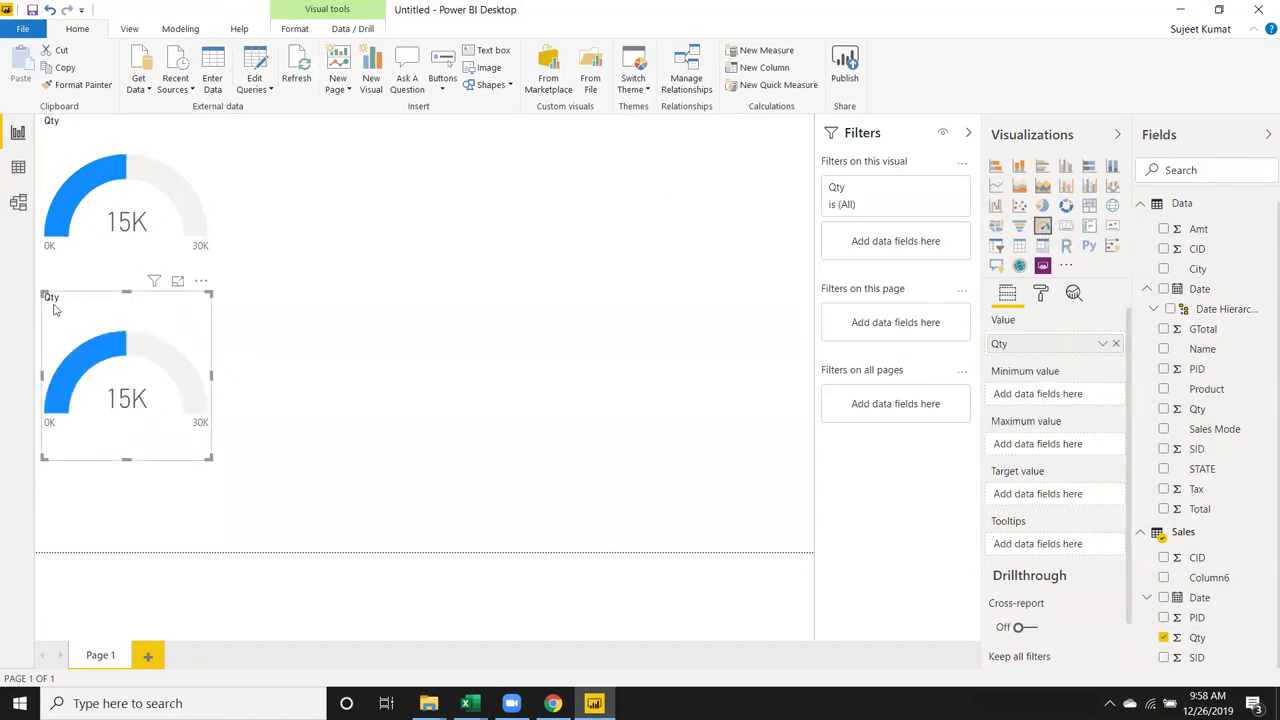
mouse_move(84, 298)
mouse_down()
mouse_move(687, 236)
mouse_move(686, 146)
mouse_up()
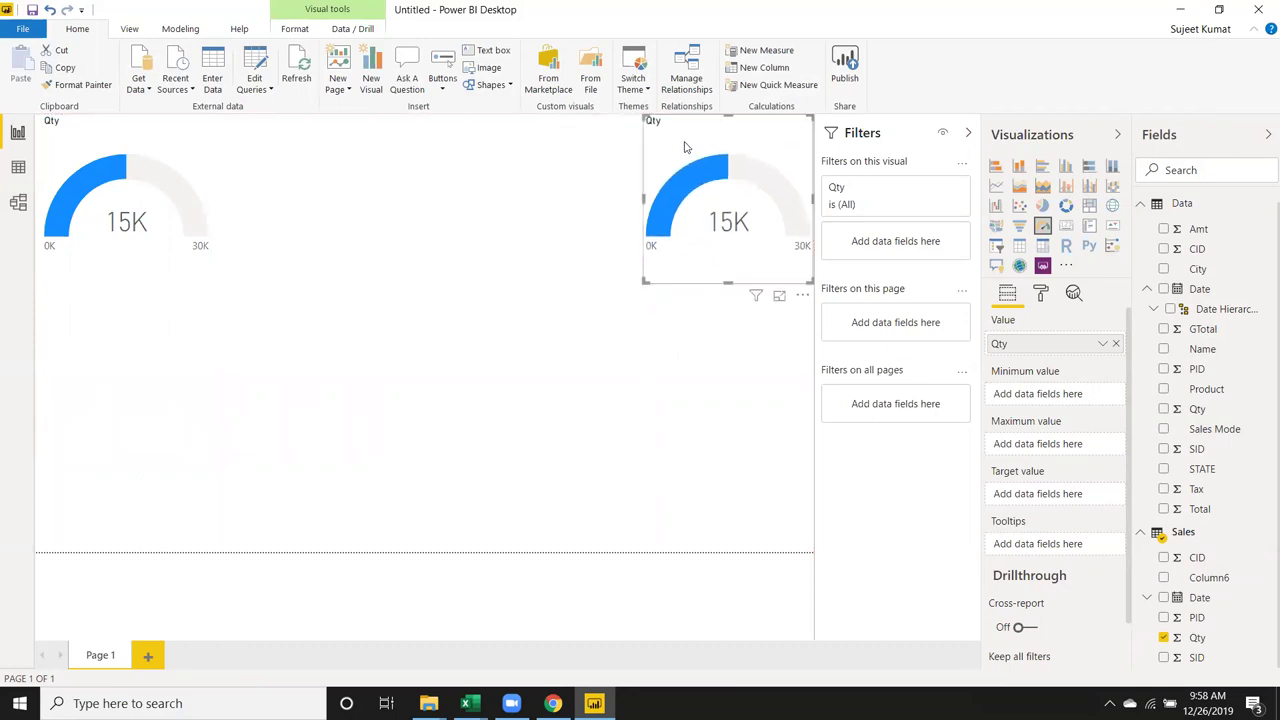
click(372, 236)
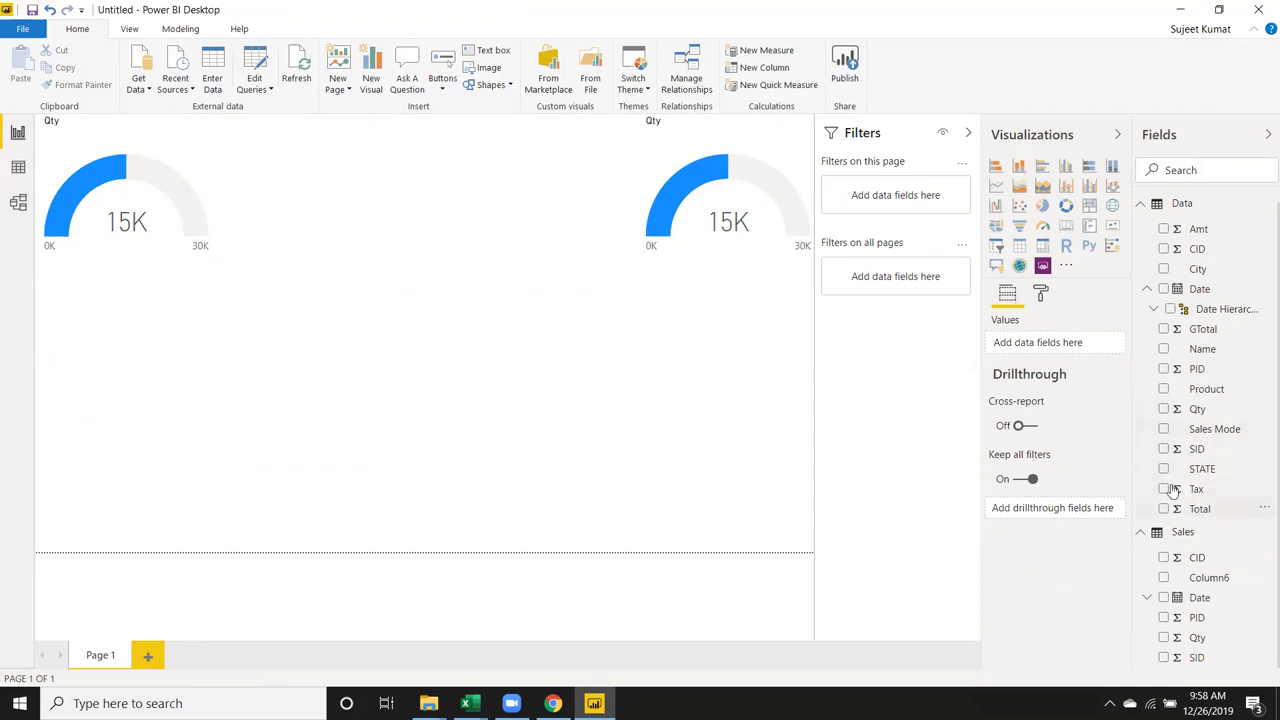
- Create a treemap of Total by Product and widen it across the page
click(1089, 206)
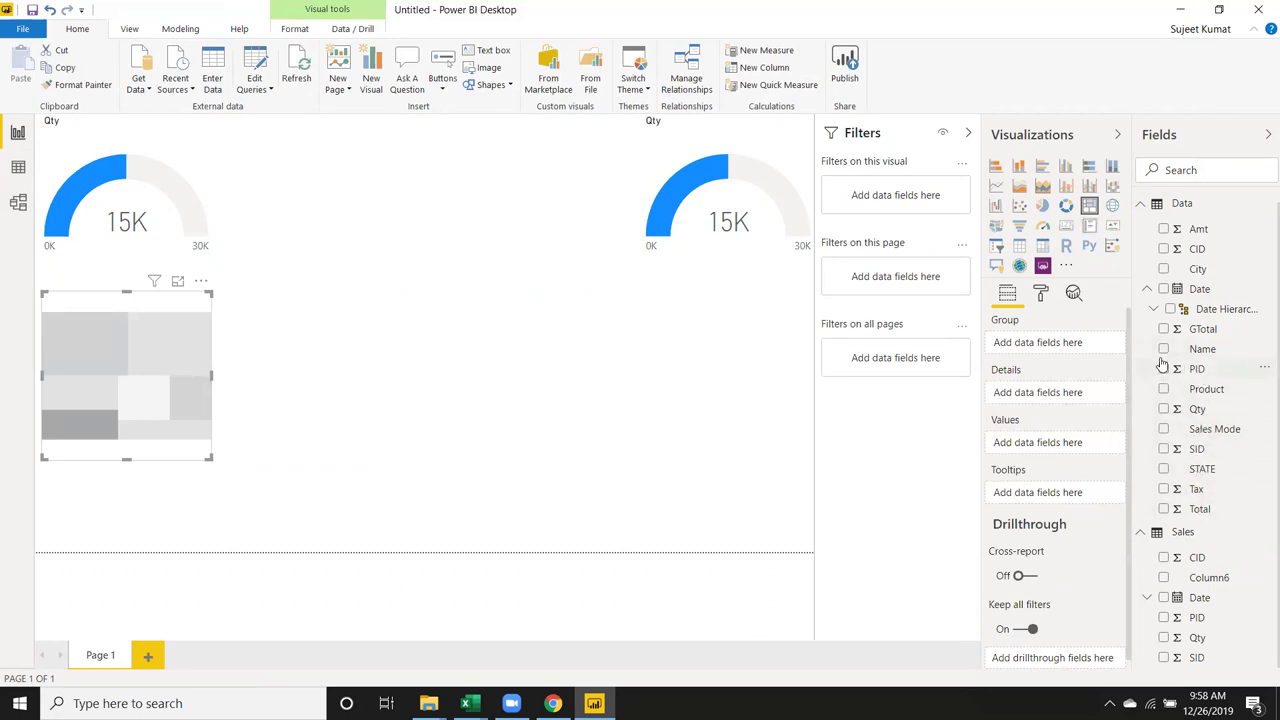
click(1163, 390)
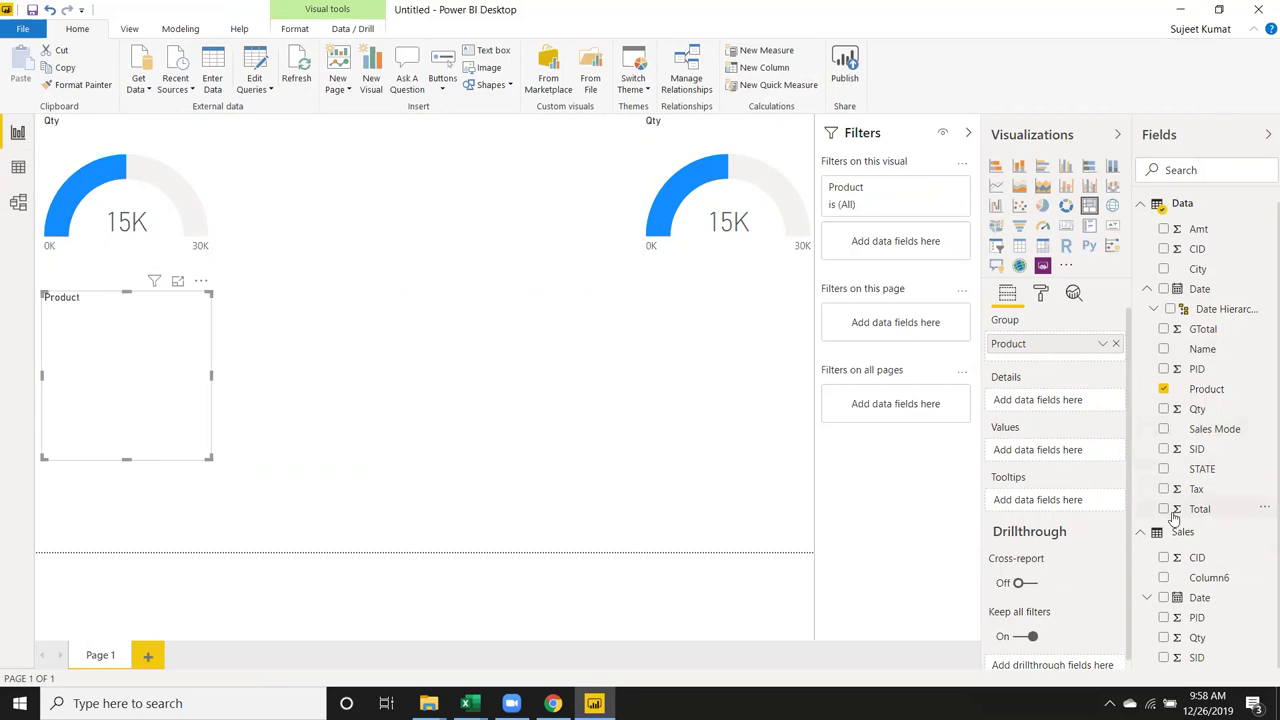
click(1164, 509)
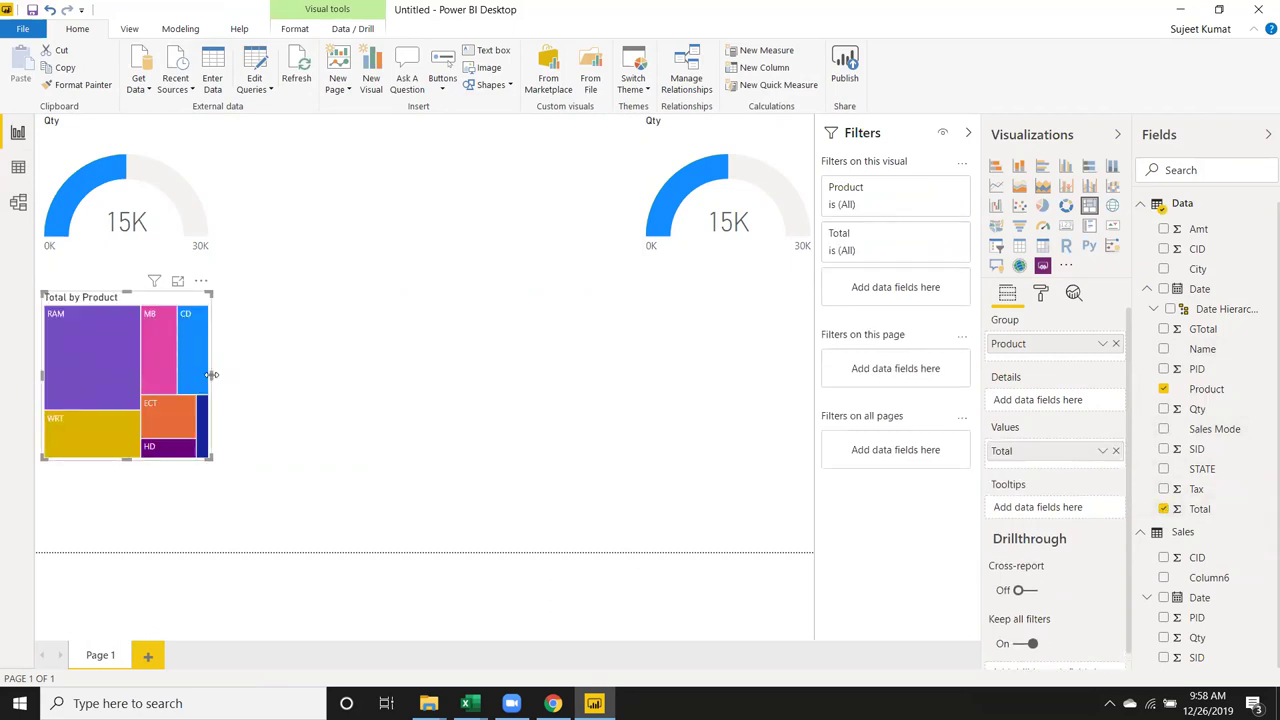
drag(211, 375, 813, 445)
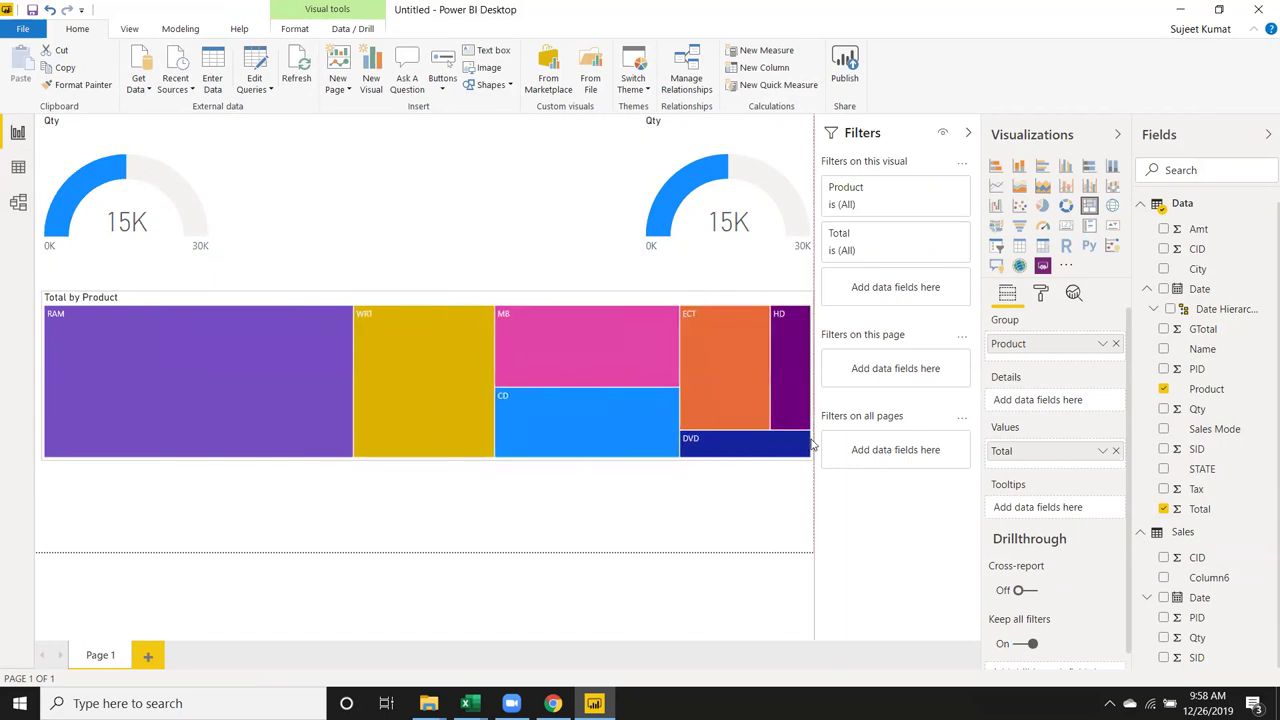
click(655, 492)
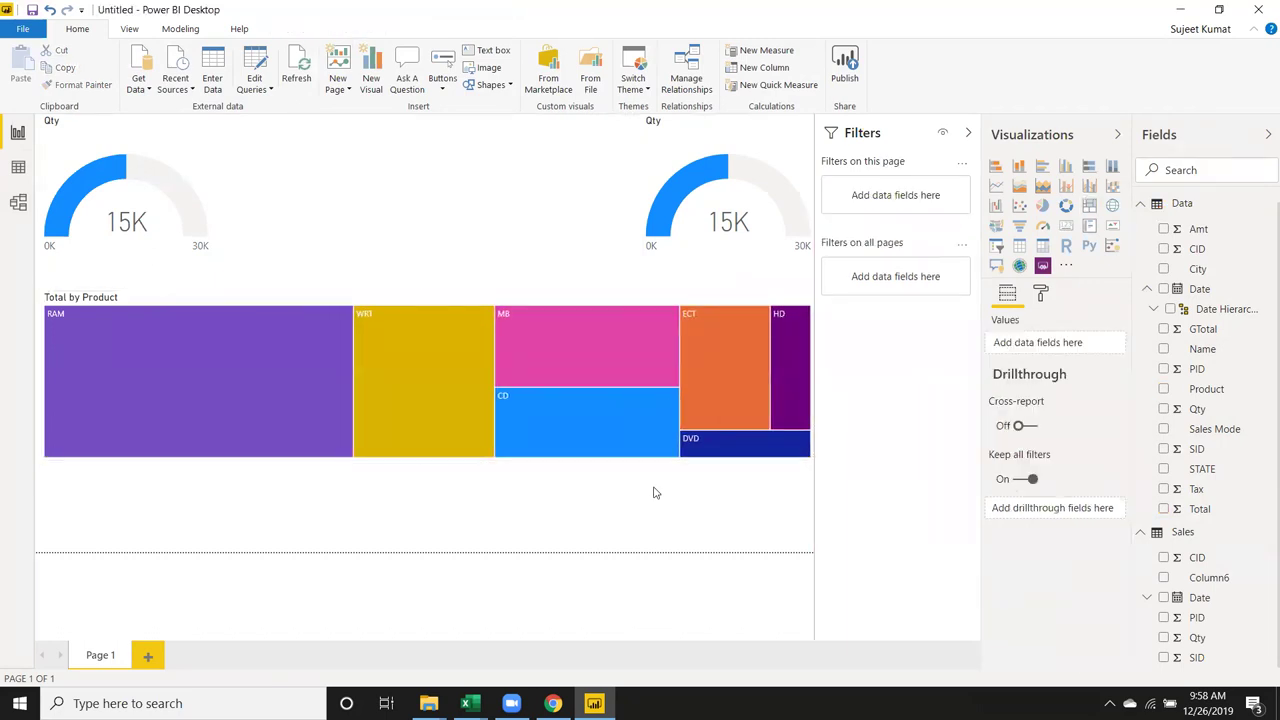
- Test cross-highlighting by highlighting and clearing the MB, ECT and WRT treemap tiles
click(552, 360)
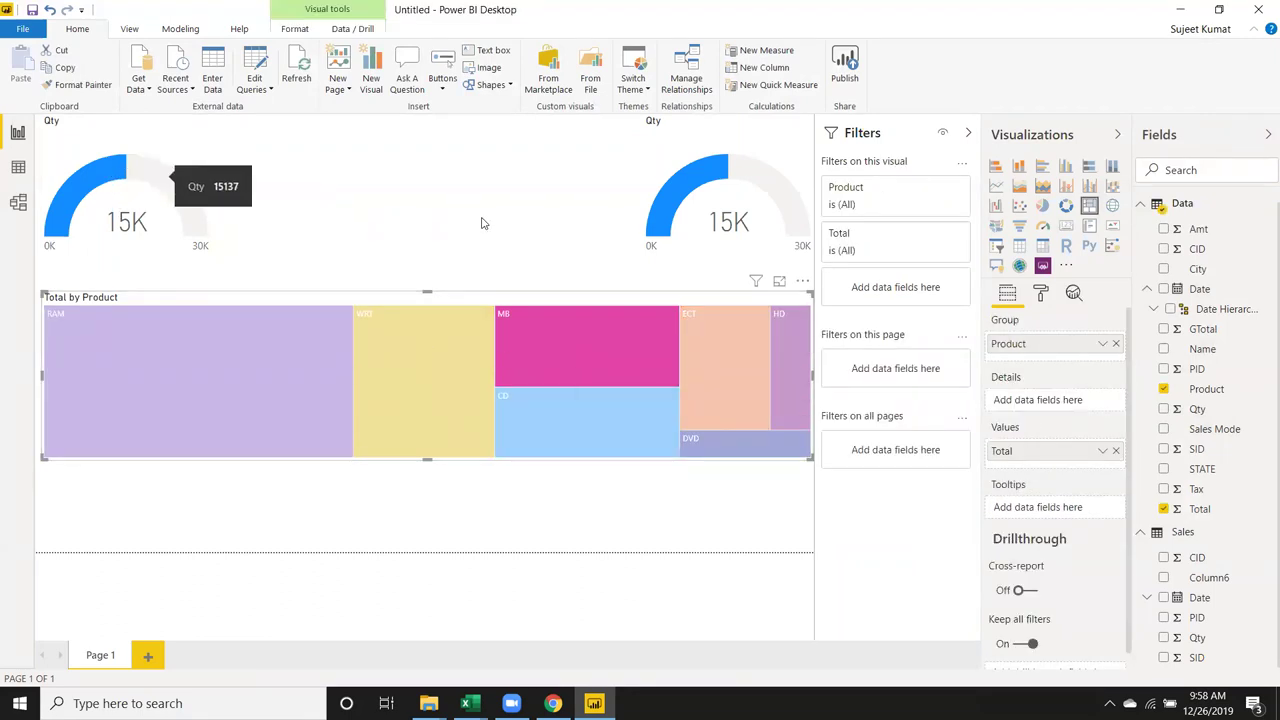
click(575, 351)
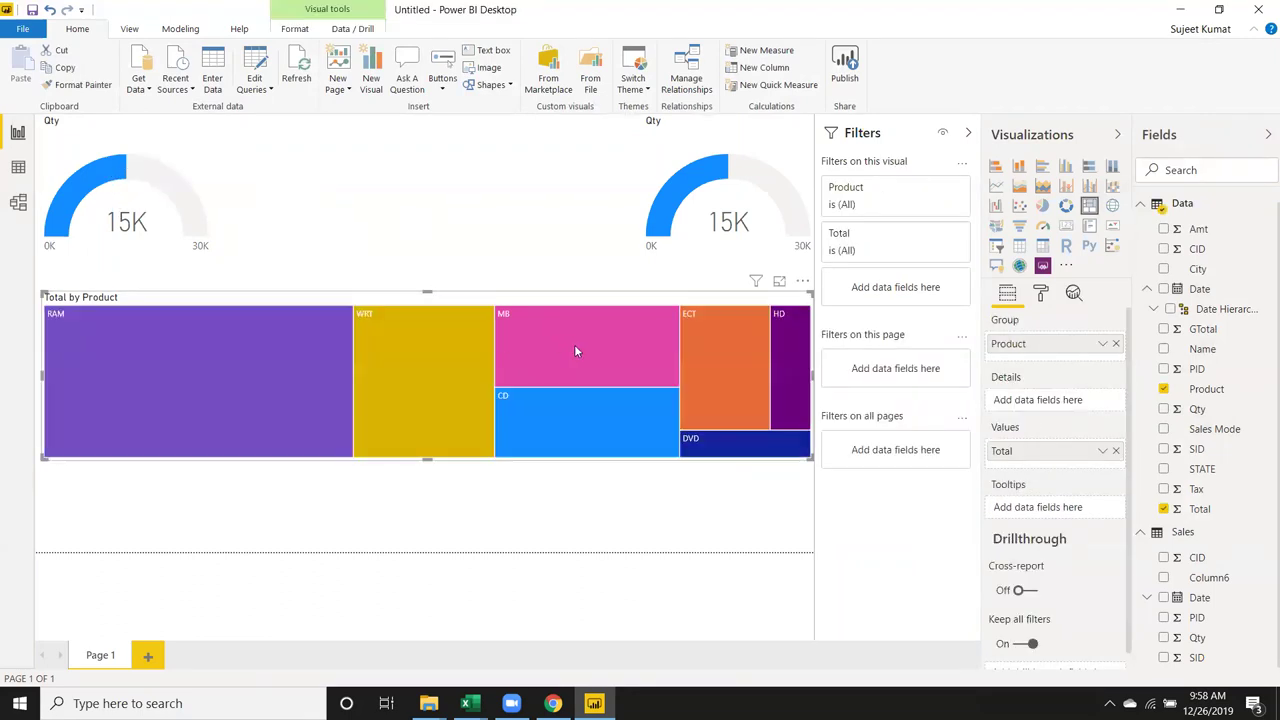
click(395, 211)
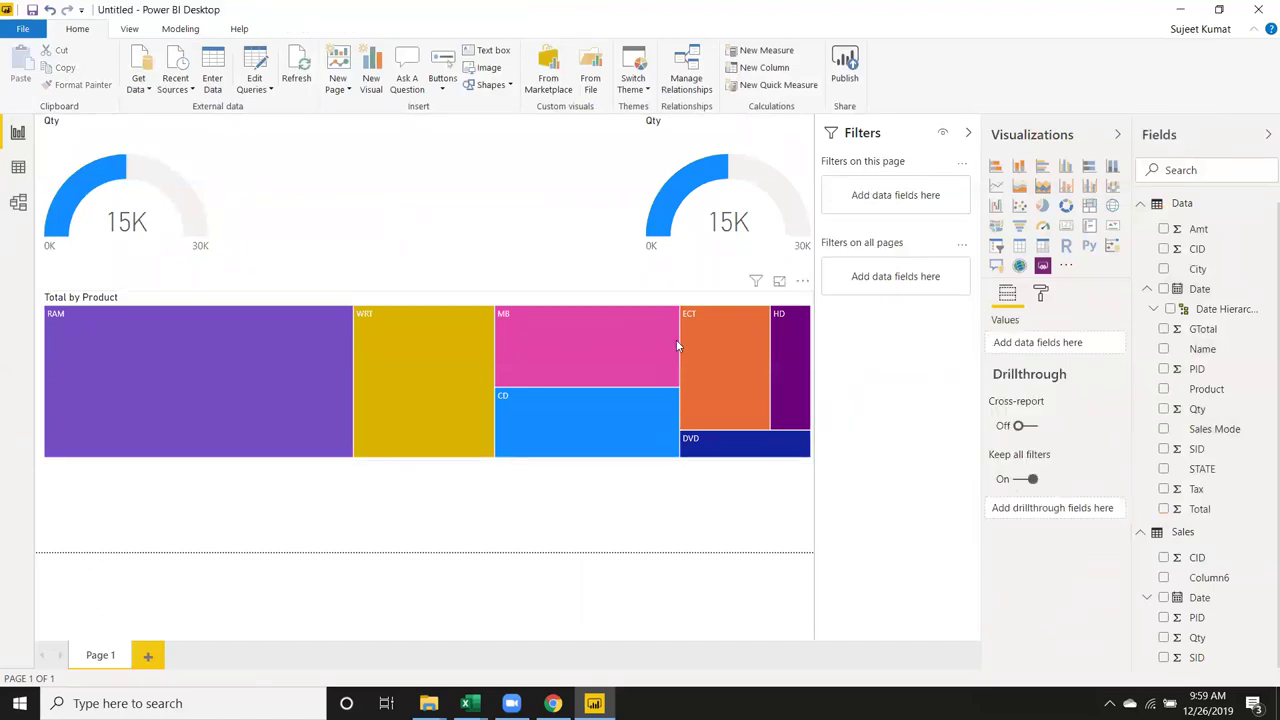
click(726, 356)
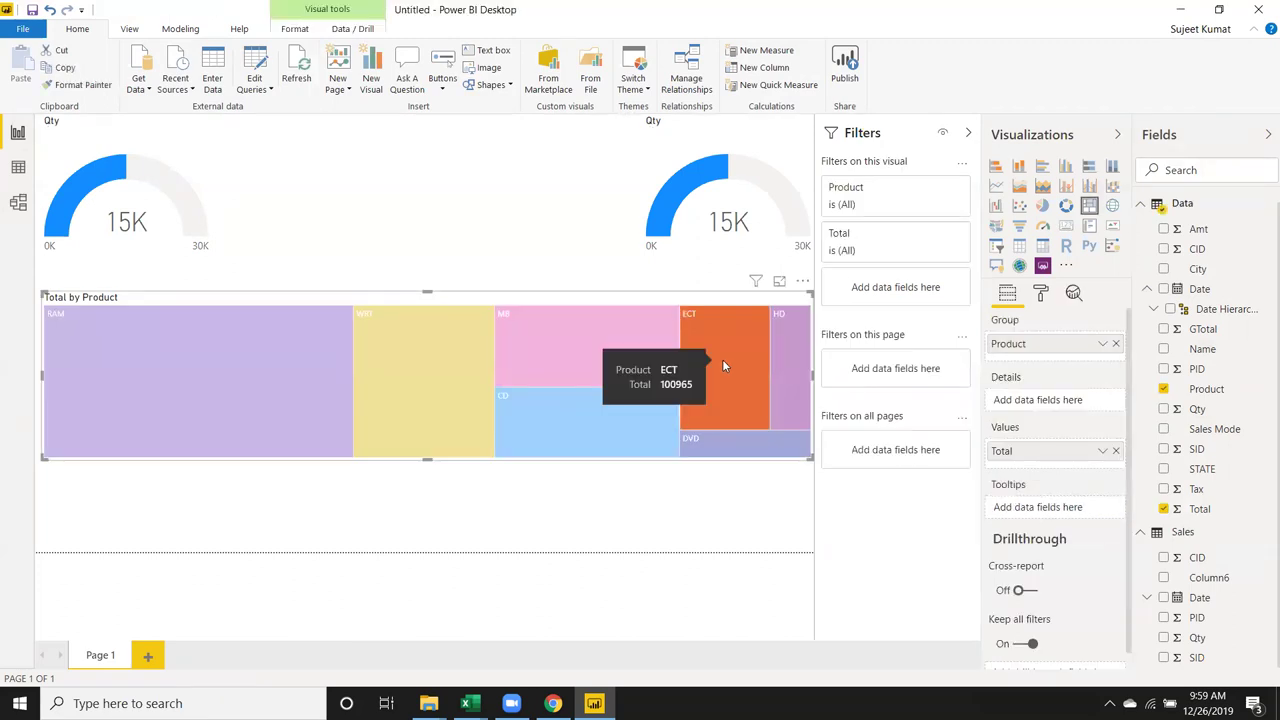
click(293, 176)
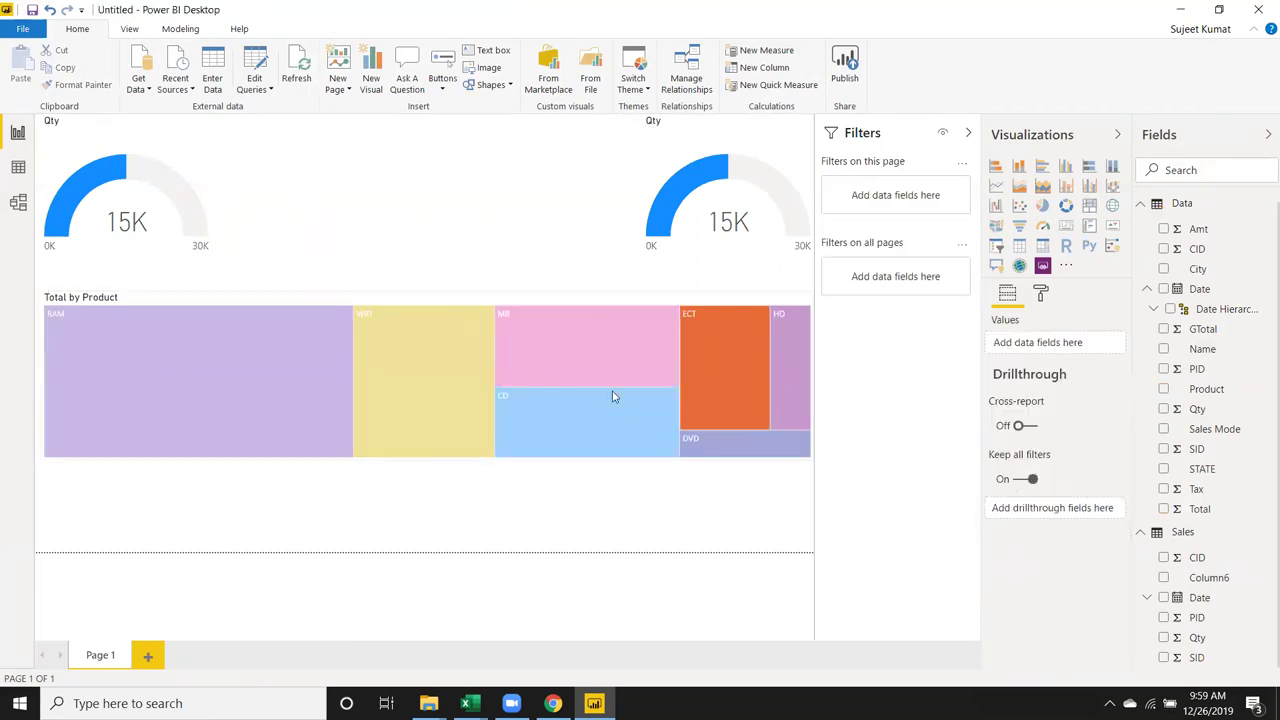
click(708, 397)
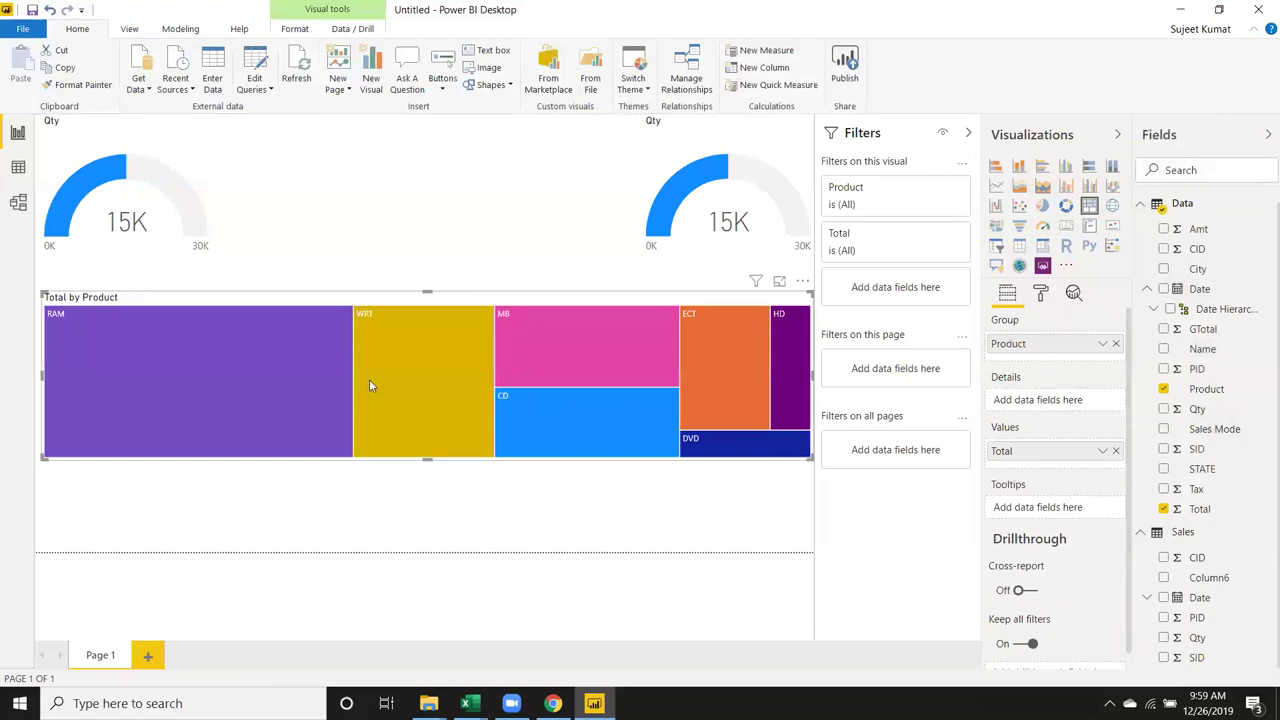
click(370, 385)
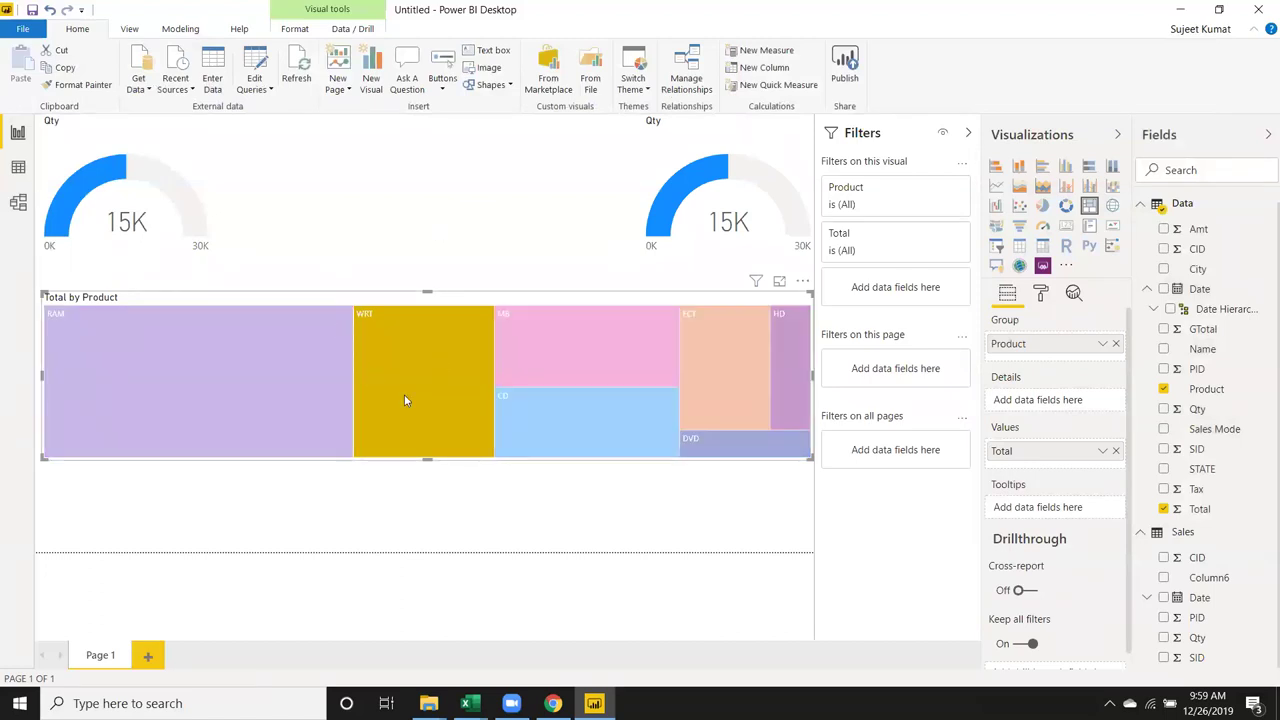
click(404, 394)
click(420, 520)
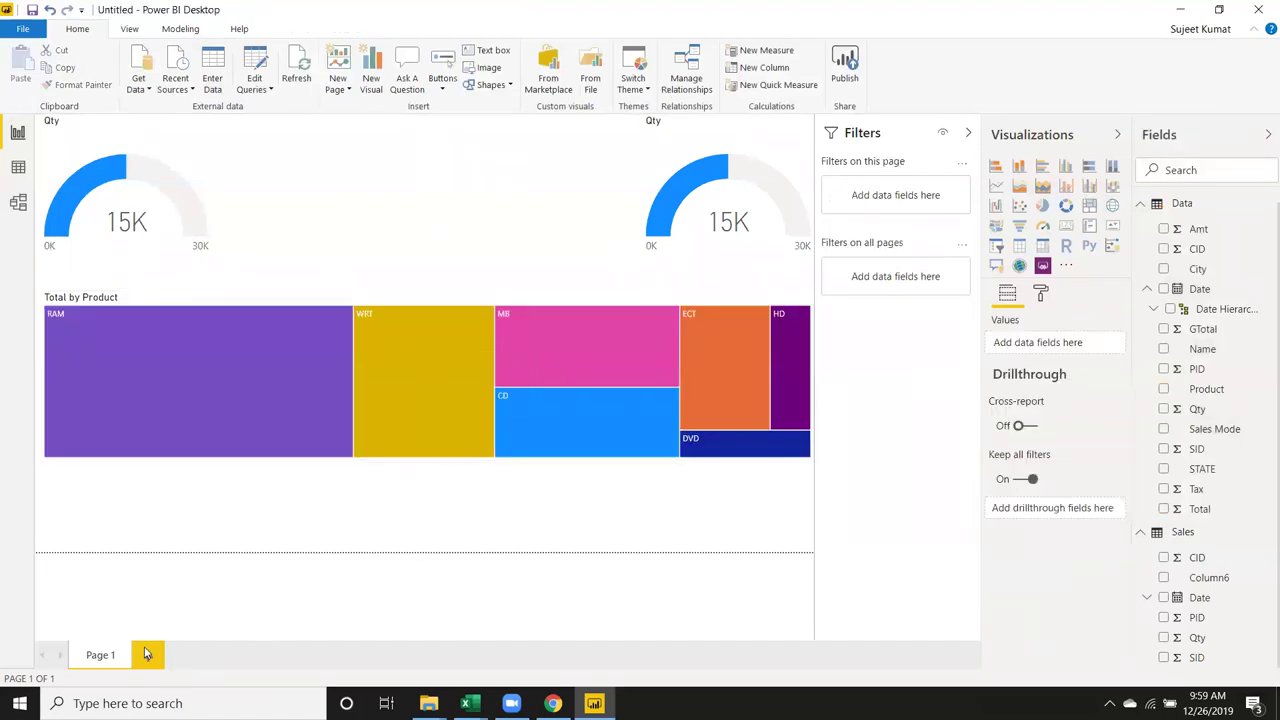
- Add Page 2 and place a Data Qty gauge reading 2813 out of 5626
click(148, 654)
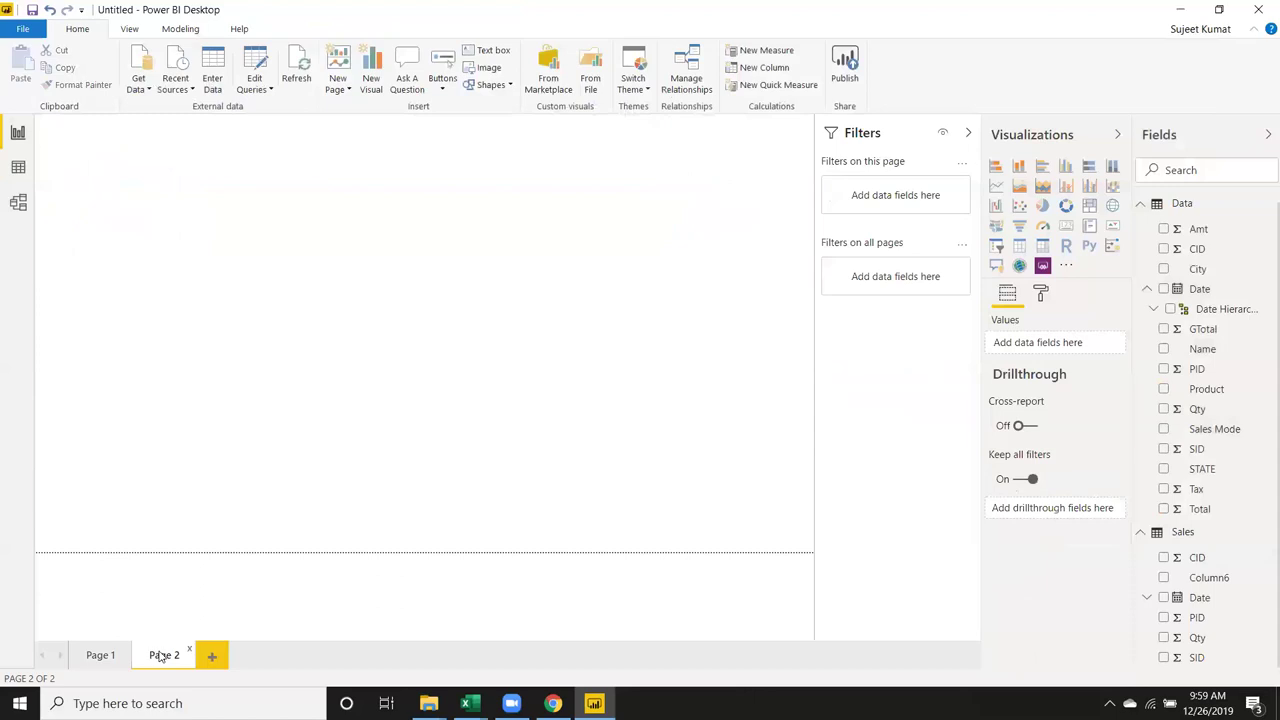
click(1163, 409)
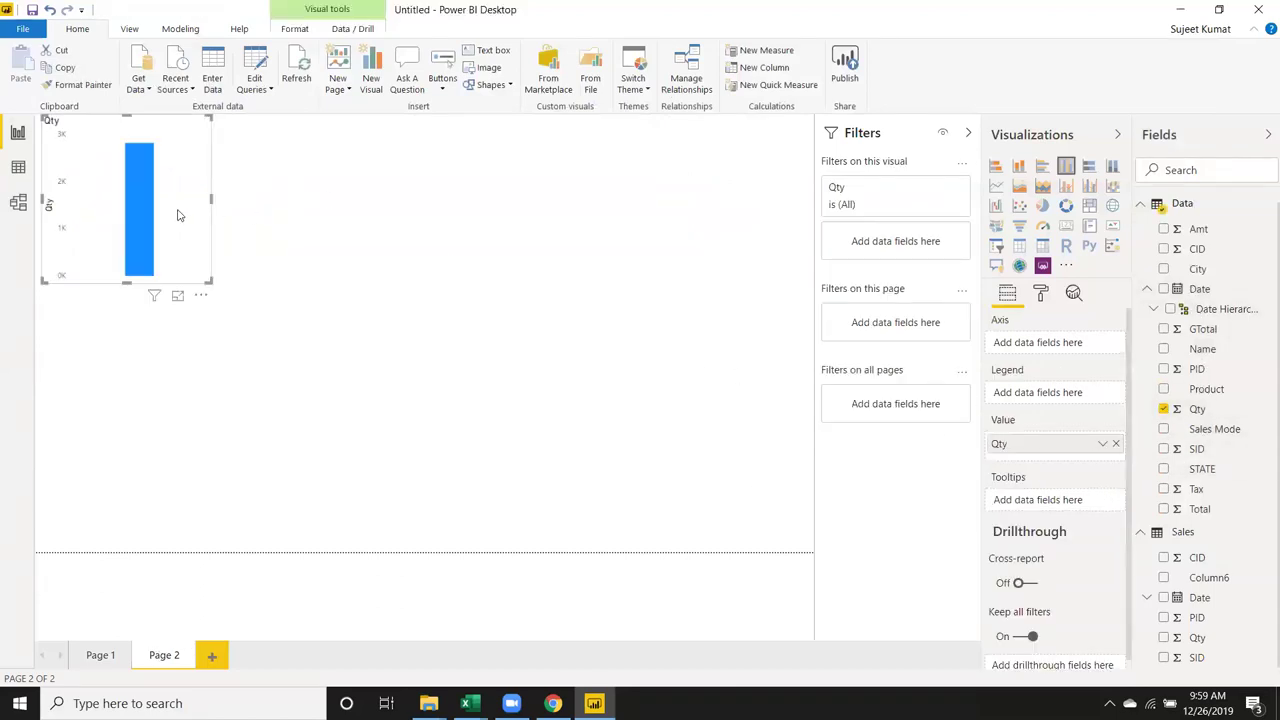
click(1043, 226)
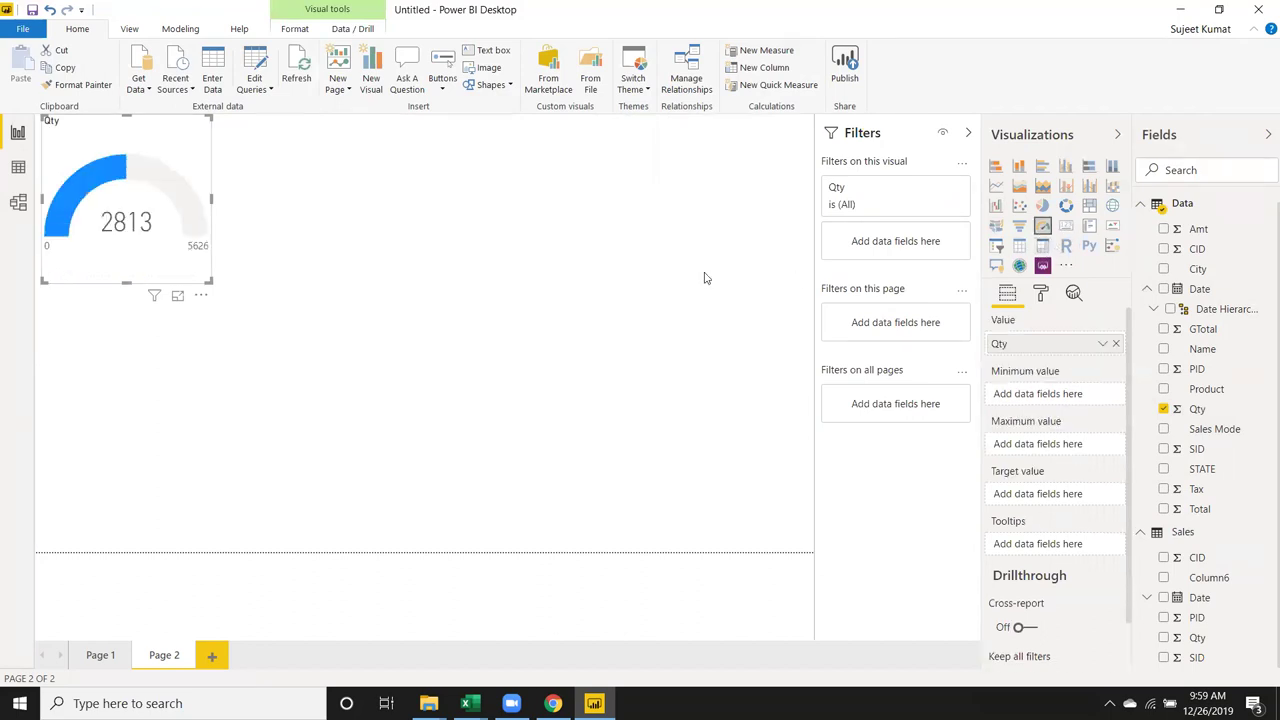
mouse_move(1207, 355)
mouse_down()
mouse_move(1003, 300)
mouse_move(600, 317)
mouse_up()
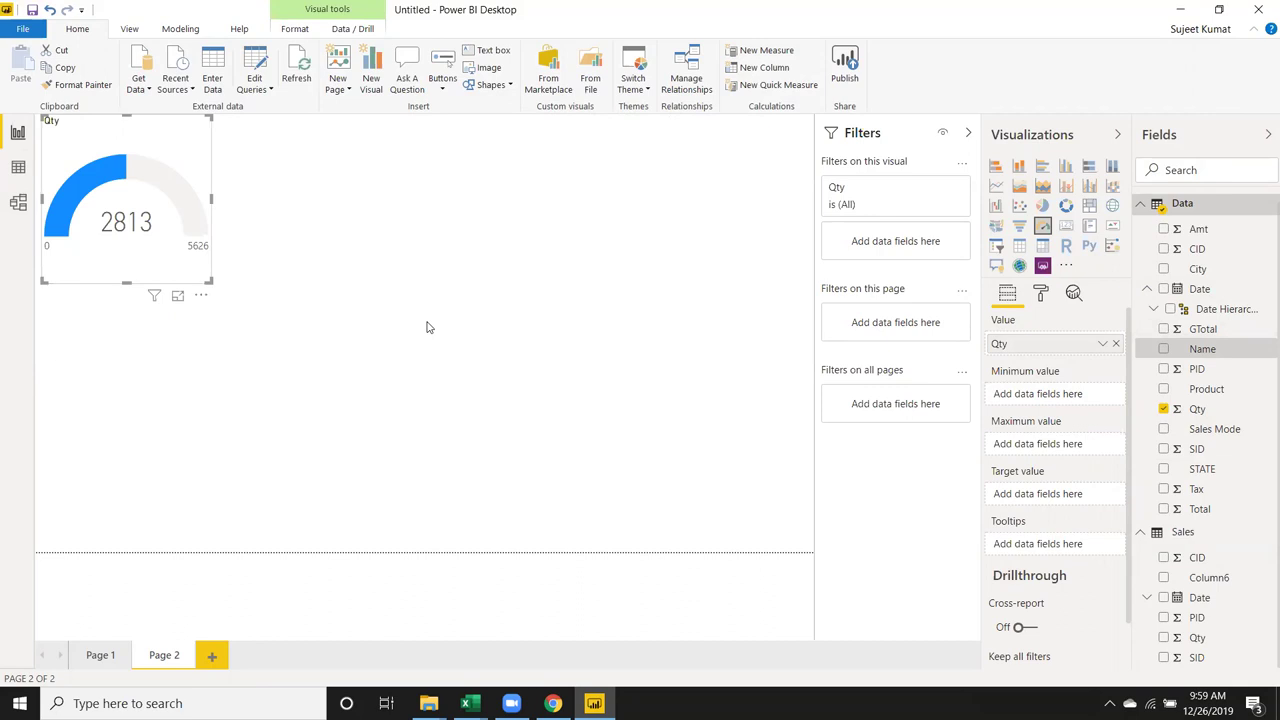
drag(428, 327, 425, 325)
click(182, 243)
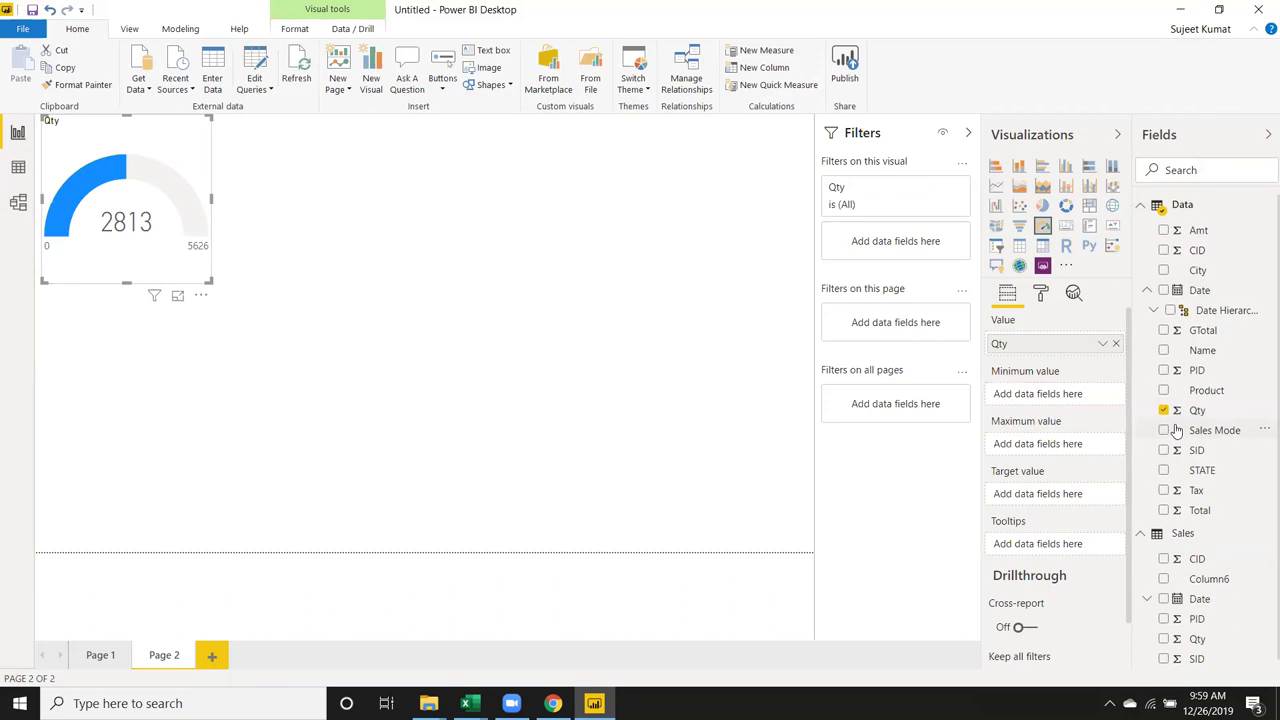
click(465, 375)
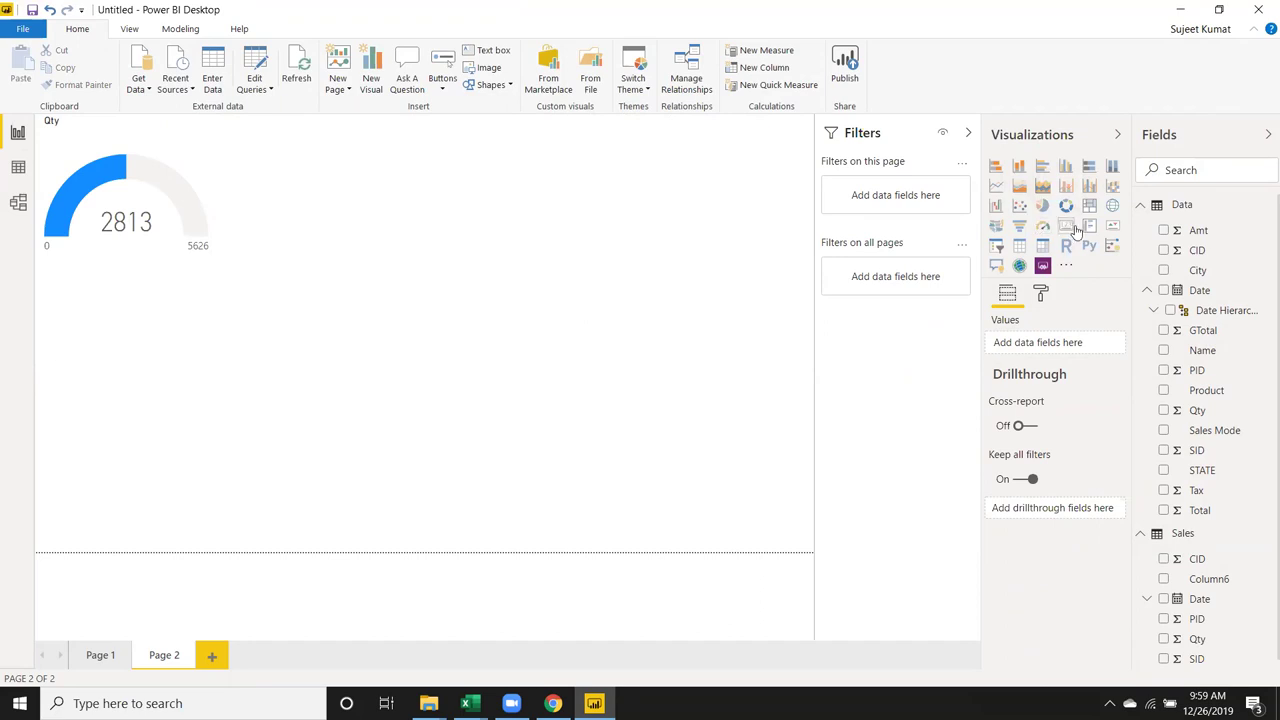
click(1067, 228)
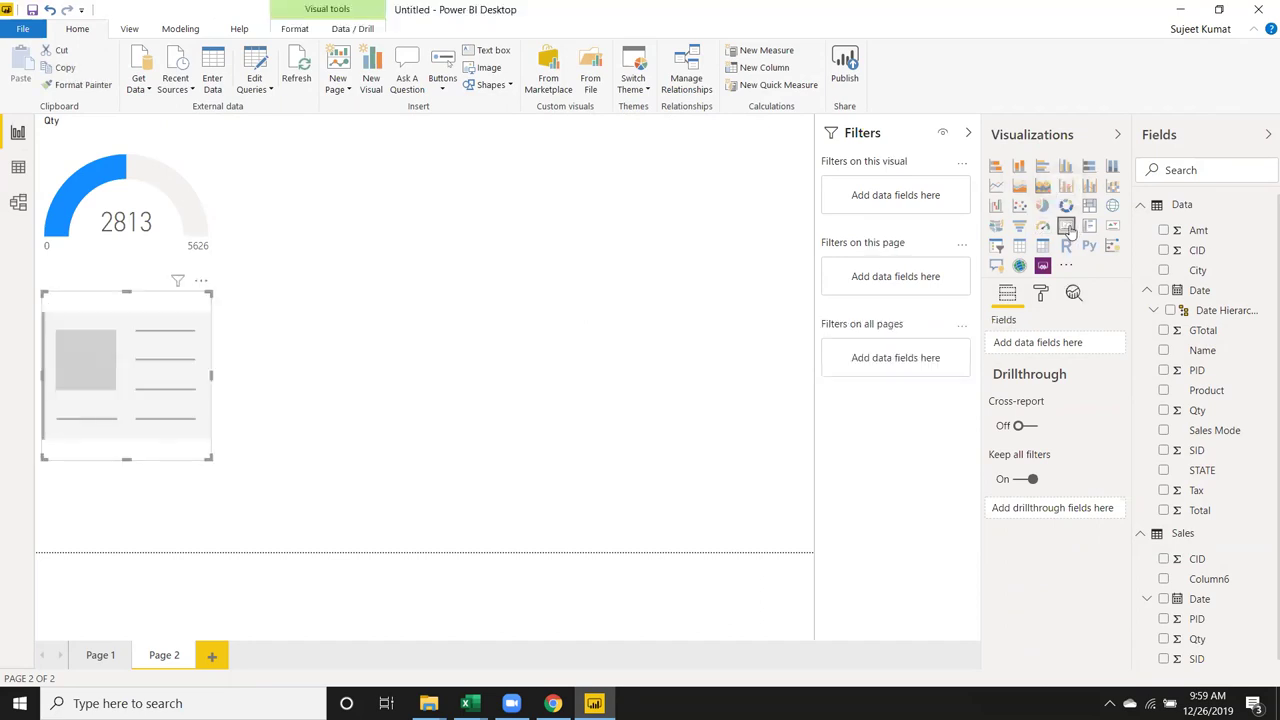
click(1164, 351)
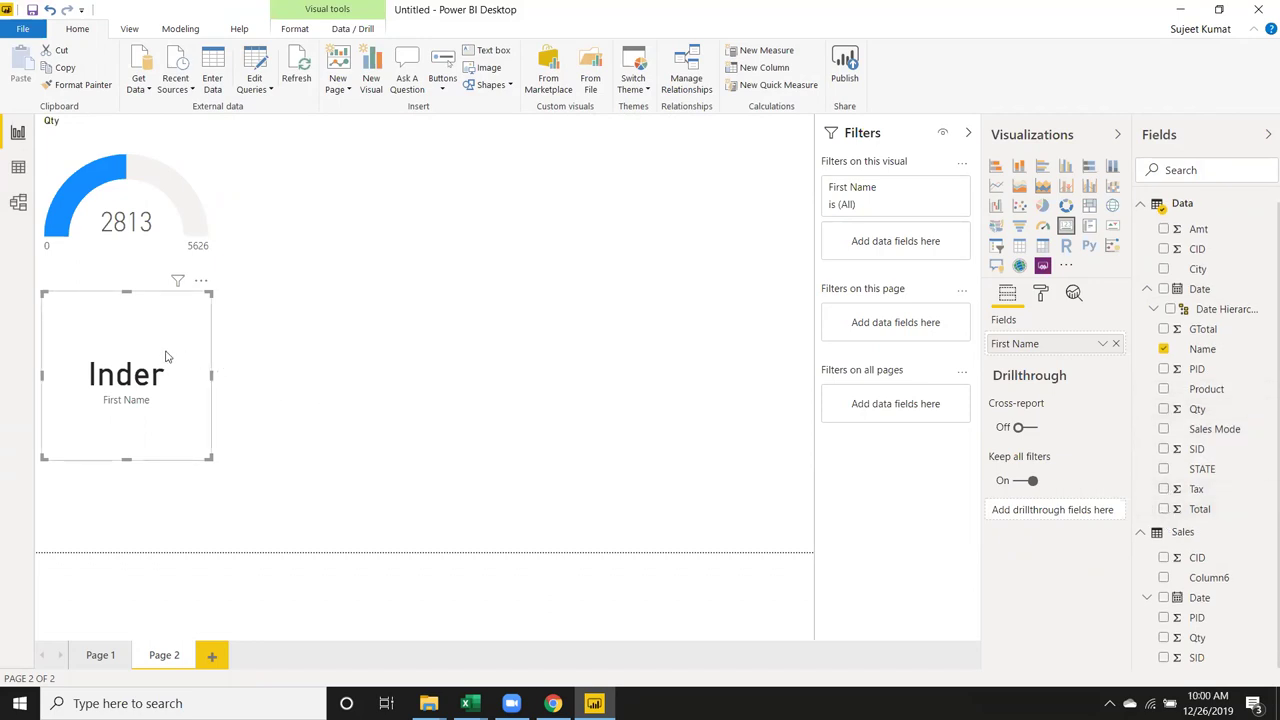
drag(166, 356, 306, 406)
key(Delete)
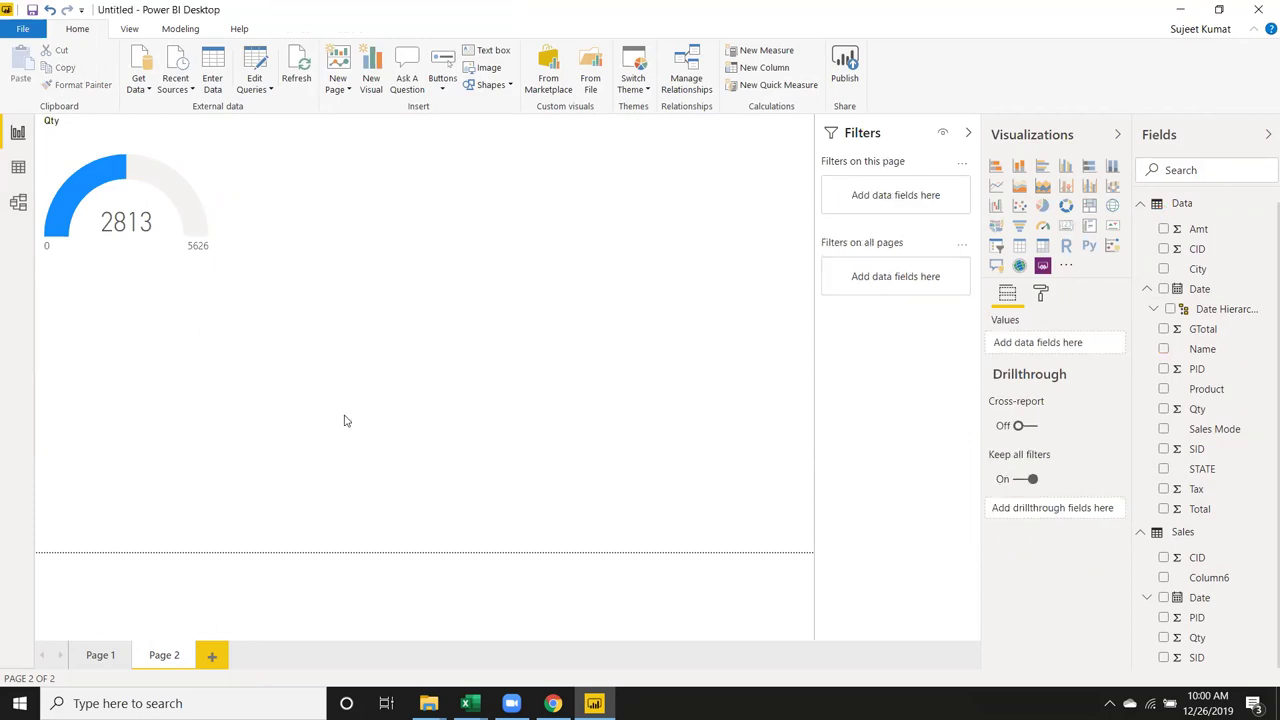
click(143, 198)
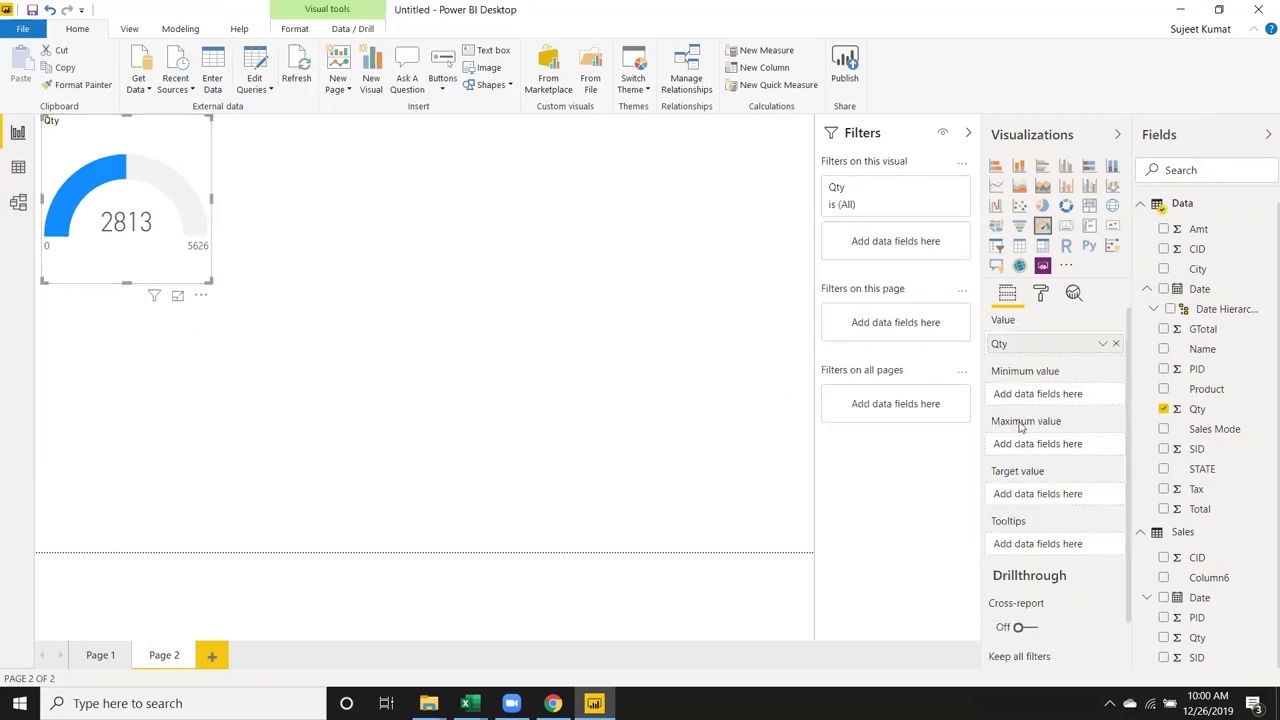
- Bind the Page 2 gauge to Data Qty after briefly trying Sales Qty instead
click(1165, 410)
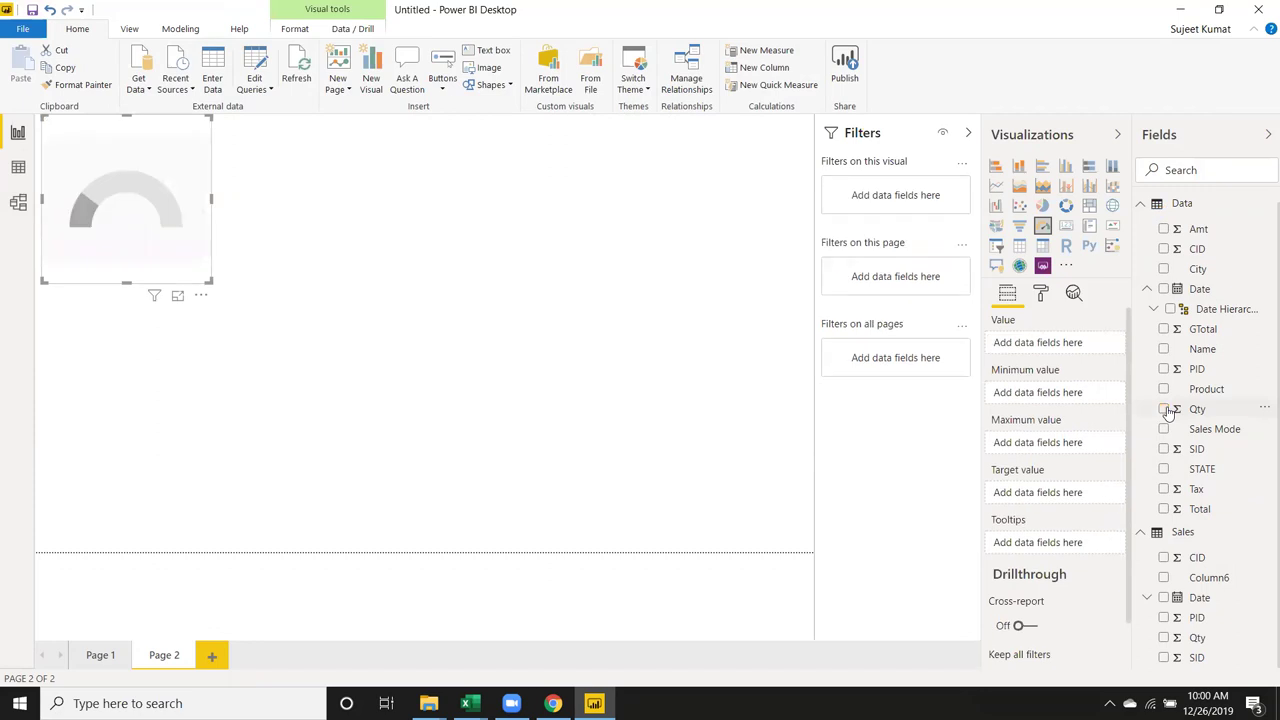
click(1165, 410)
click(1165, 410)
click(1164, 638)
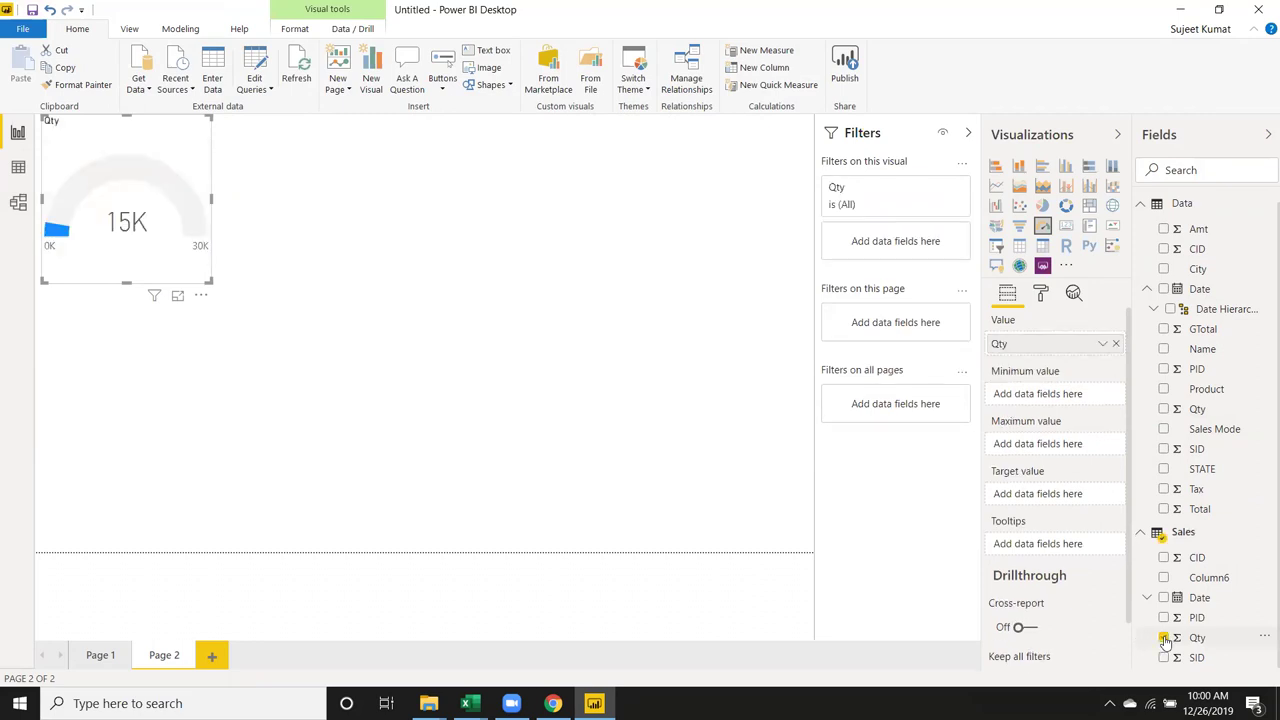
click(1164, 638)
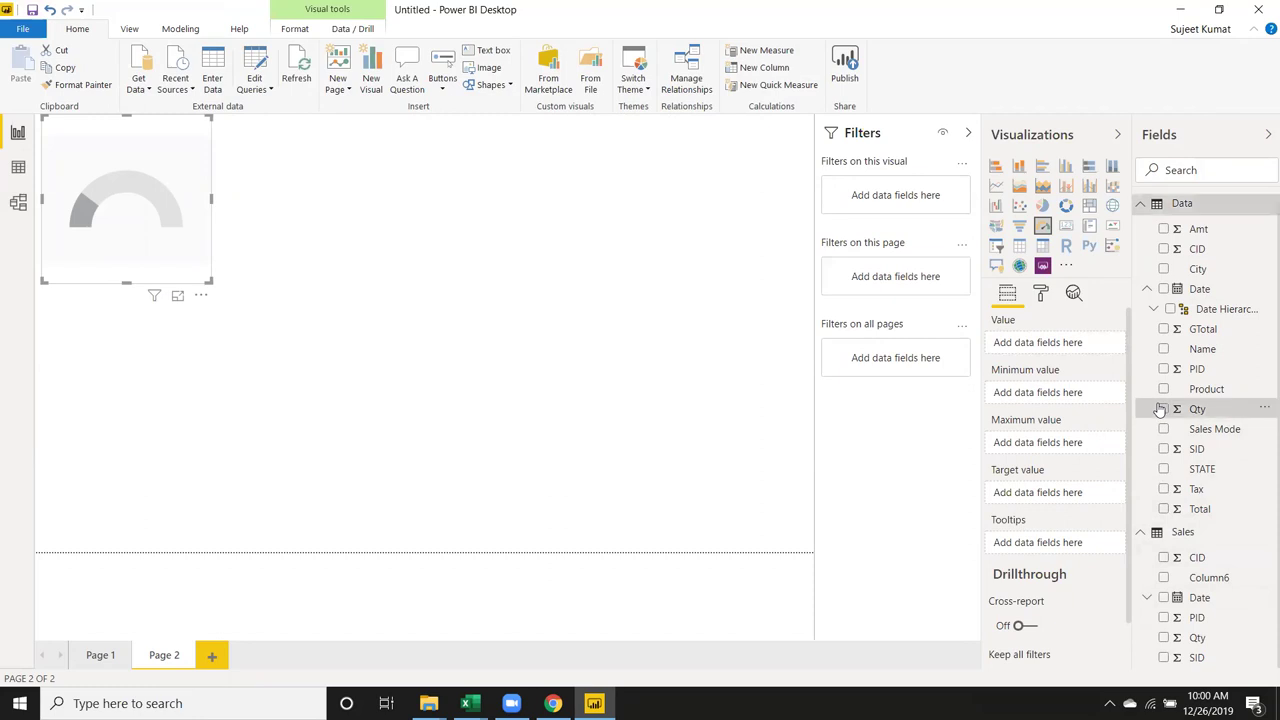
click(1164, 410)
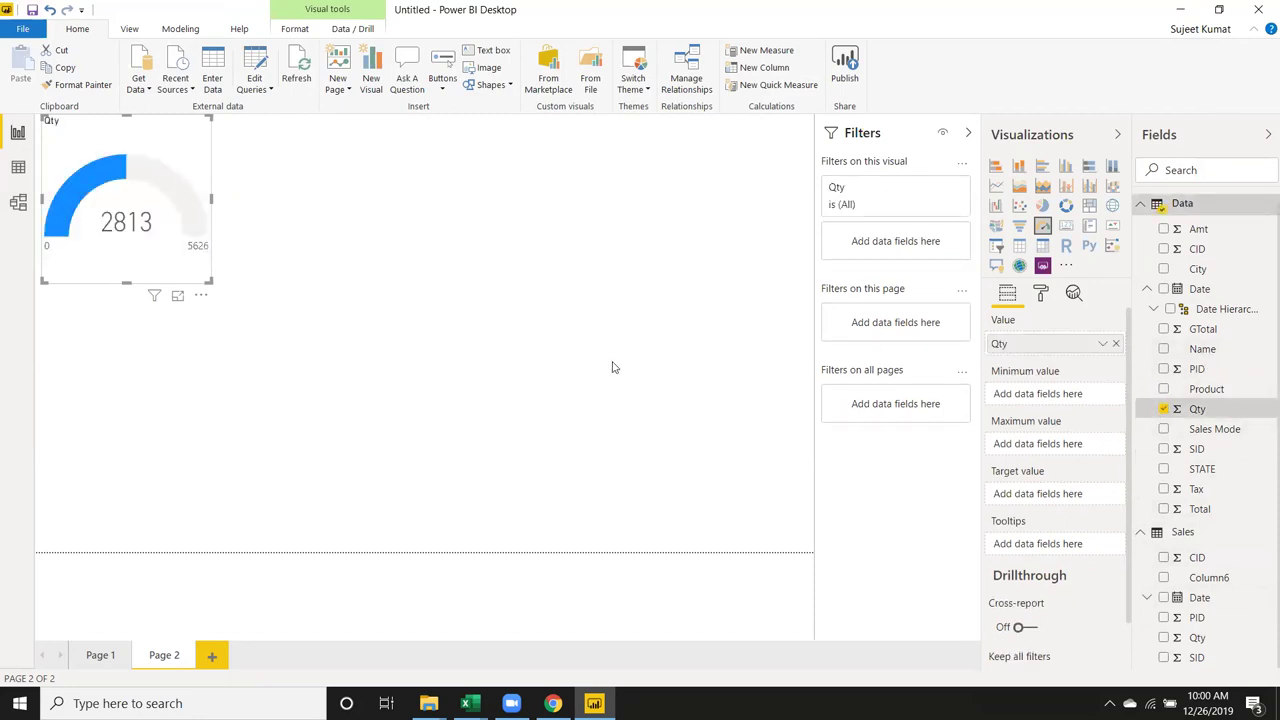
click(476, 362)
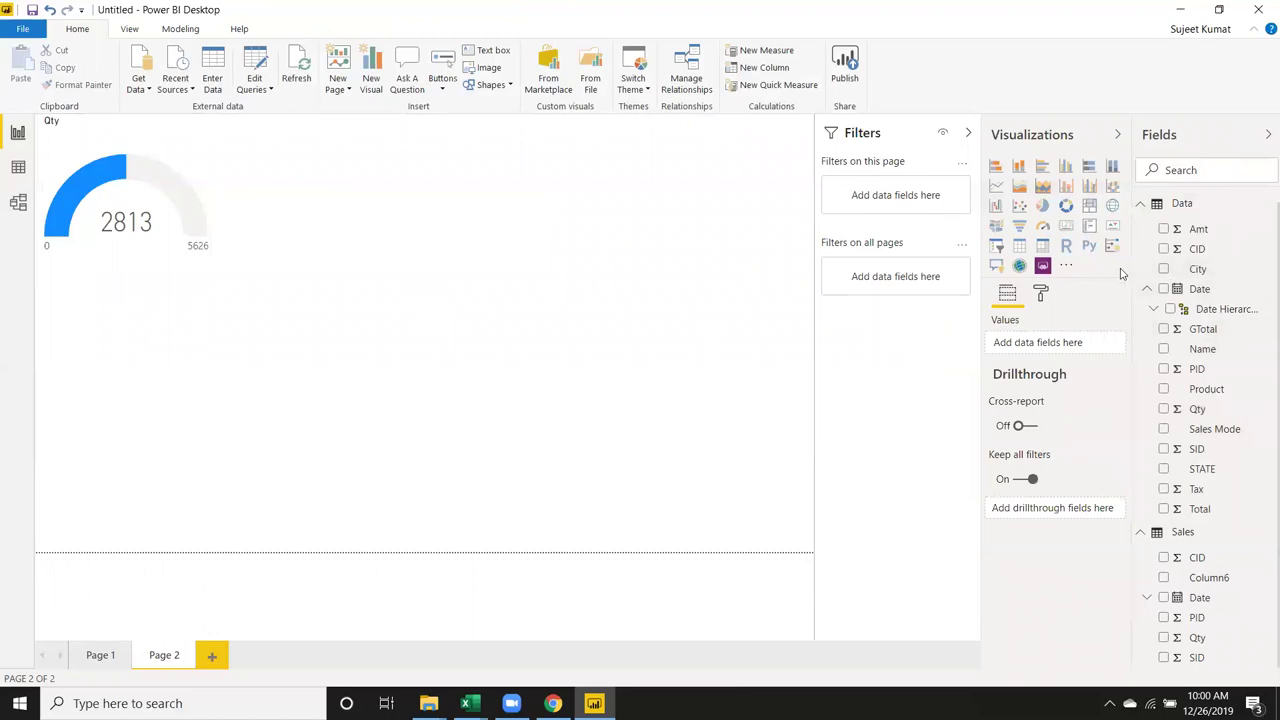
- Add a Total by Name treemap on Page 2 and highlight Inder to cross-filter the gauge
click(1089, 205)
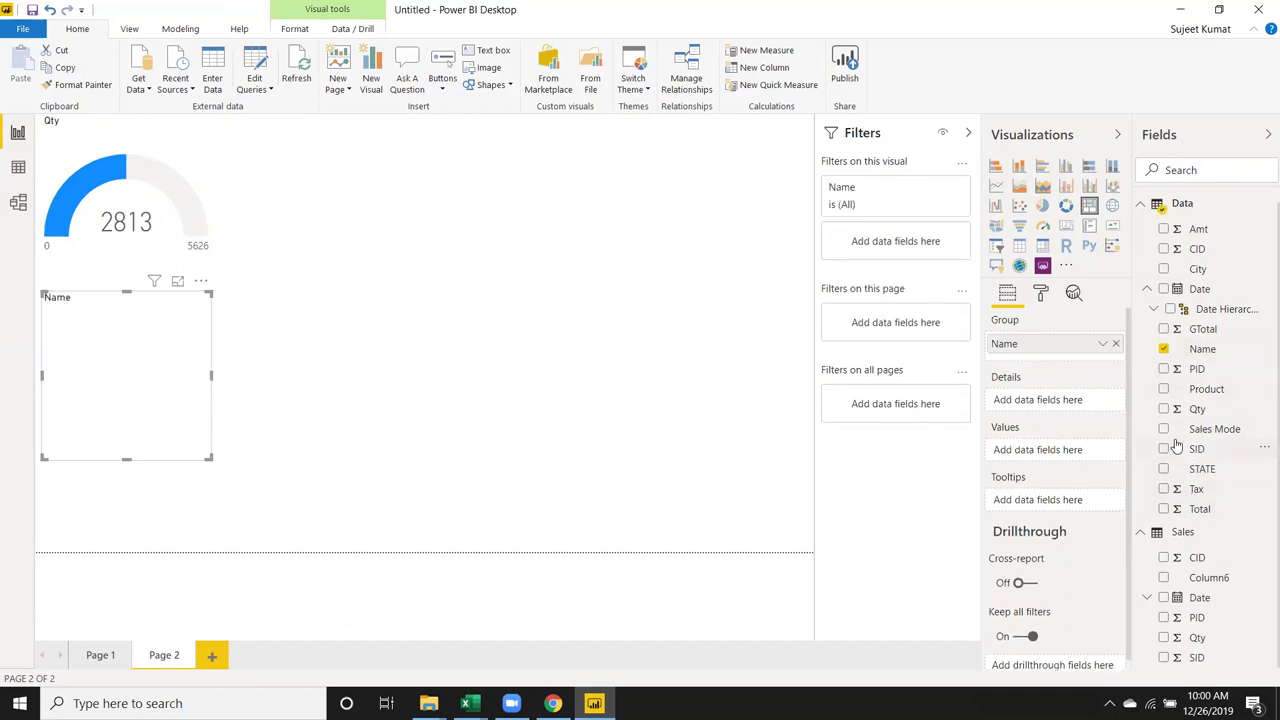
click(1164, 510)
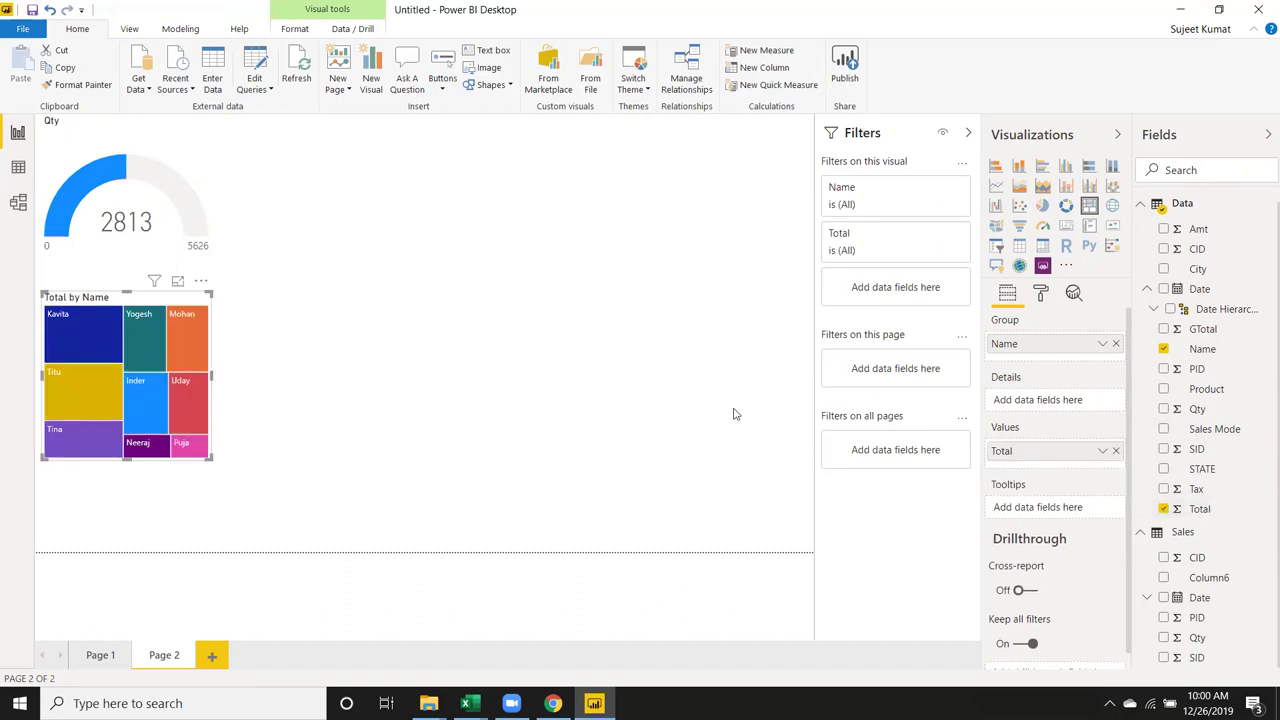
click(611, 415)
click(155, 385)
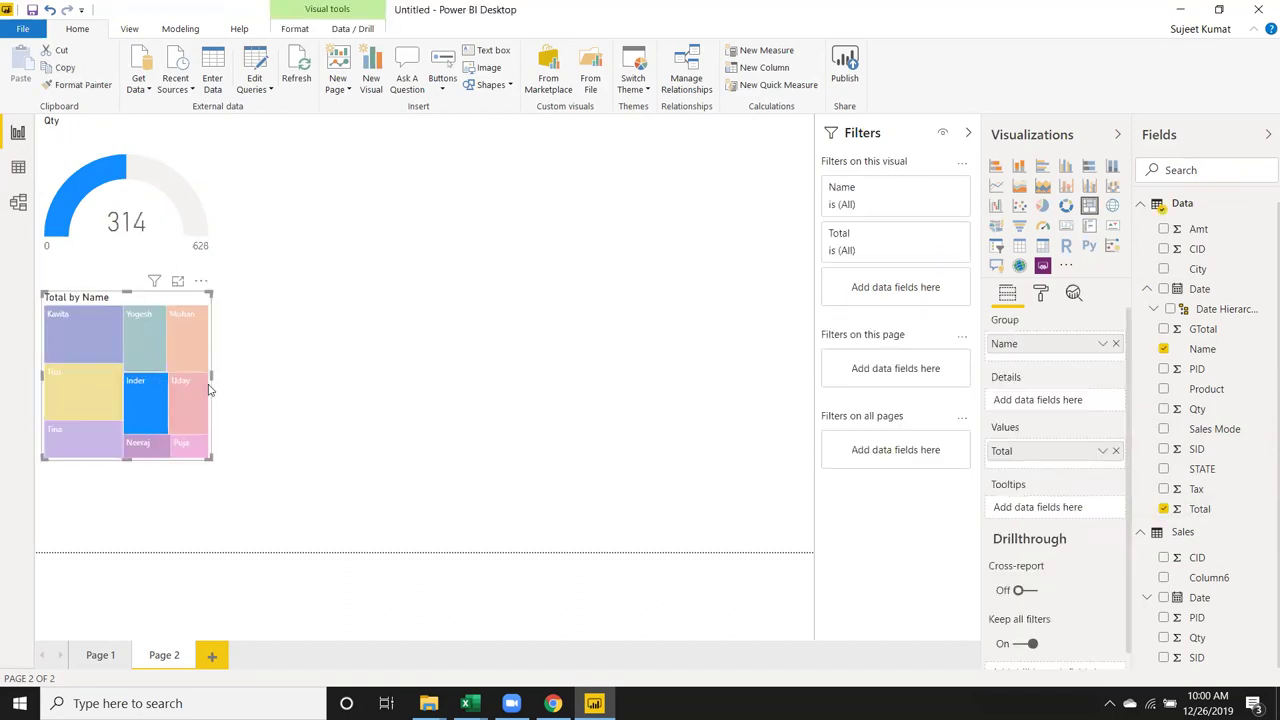
- Widen the Total by Name treemap and cross-filter the gauge to Kavita
drag(211, 375, 757, 420)
click(606, 471)
click(538, 421)
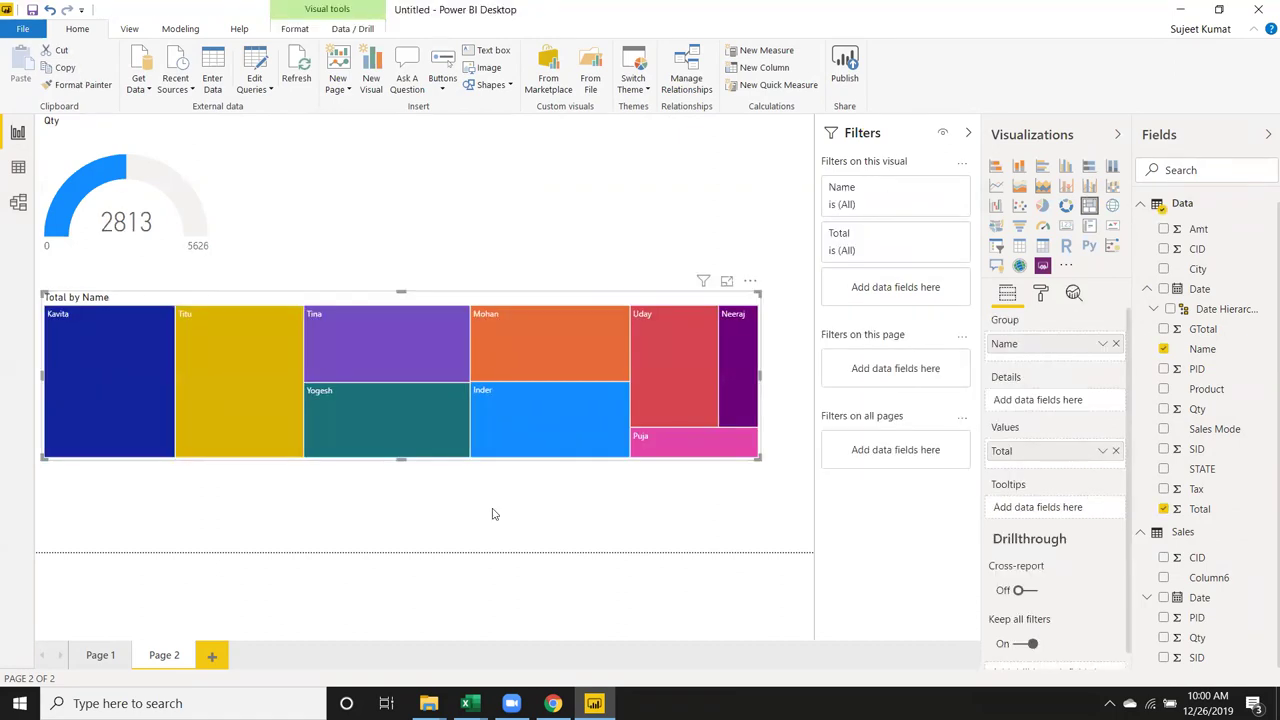
click(134, 371)
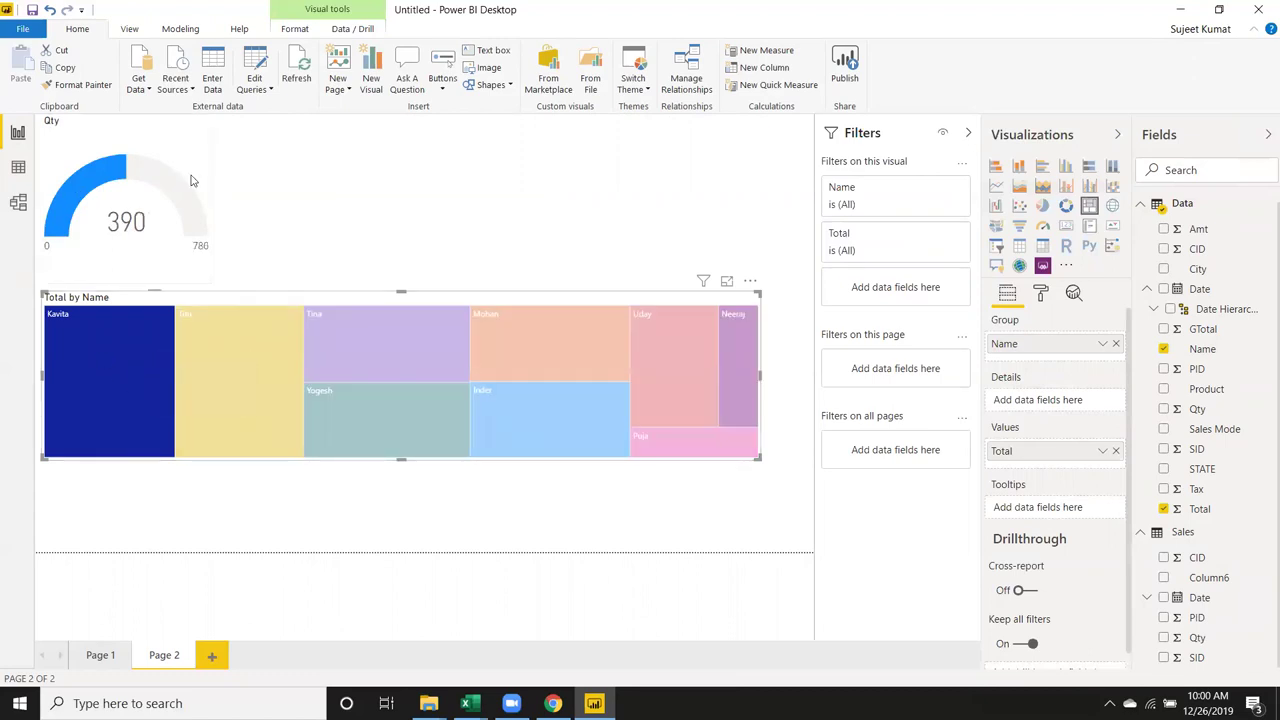
- On Page 1, highlight and clear the RAM tile, then return to Page 2
click(101, 656)
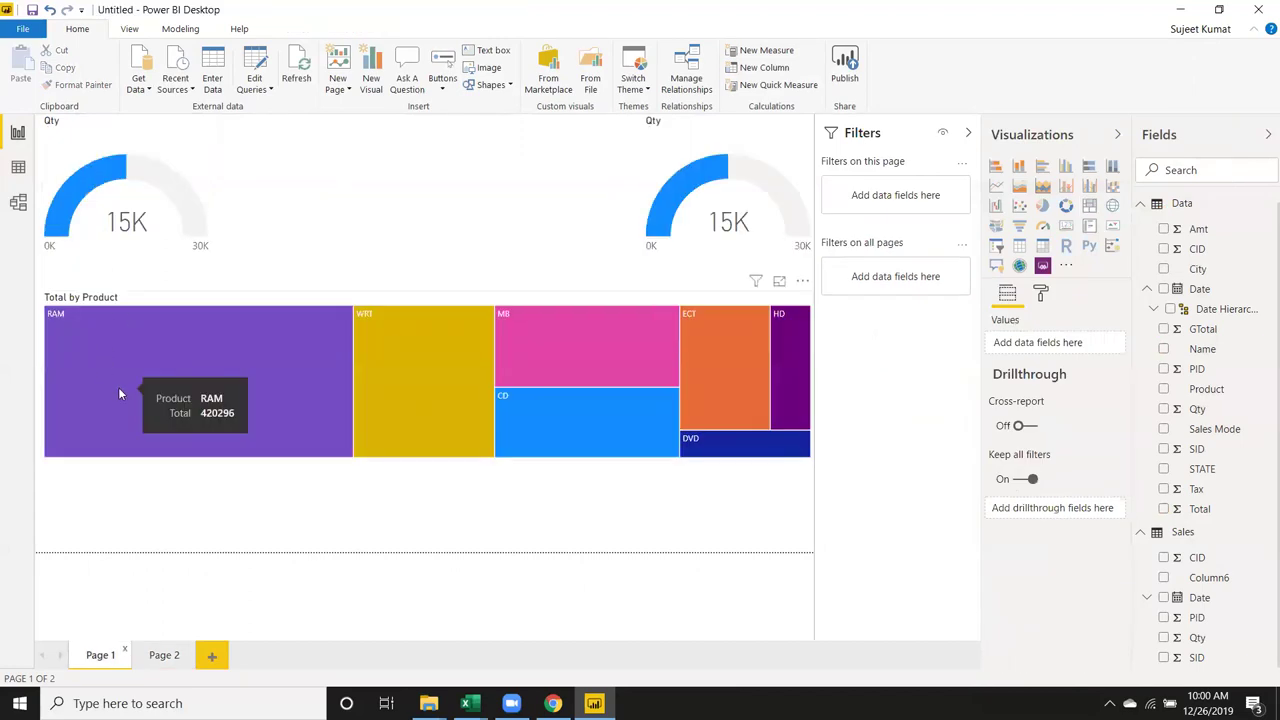
click(118, 393)
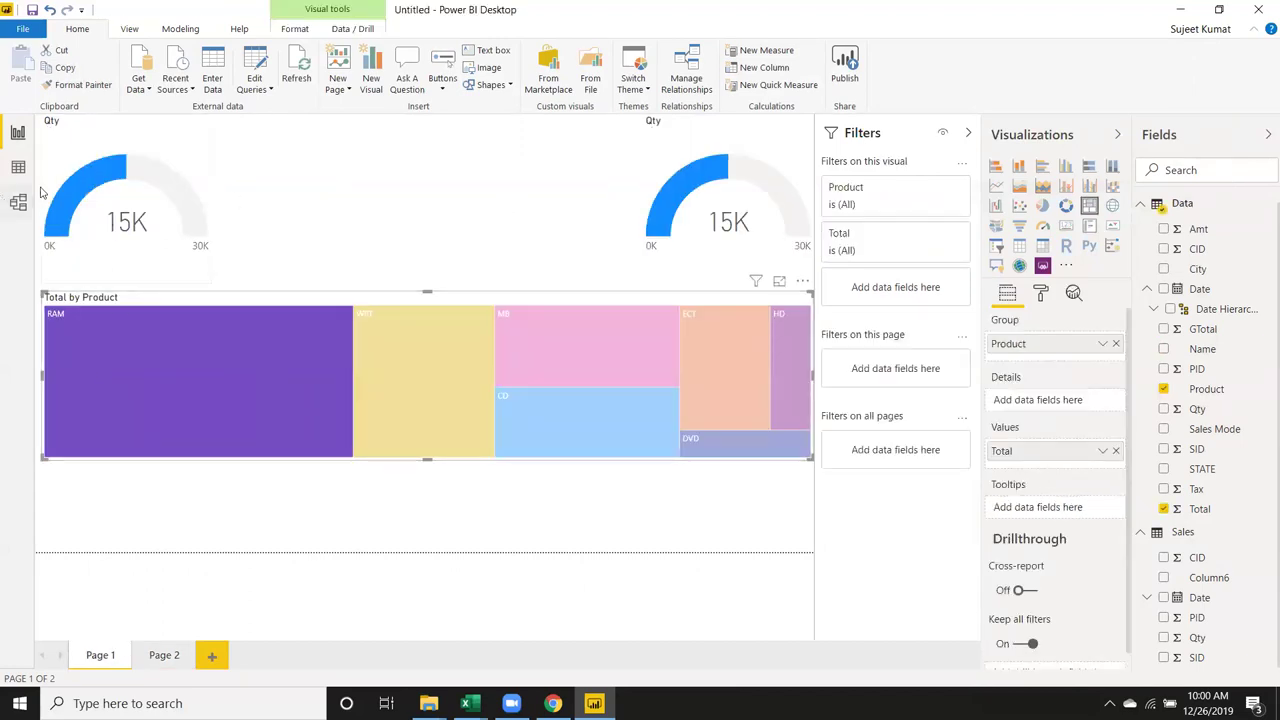
click(186, 430)
click(251, 545)
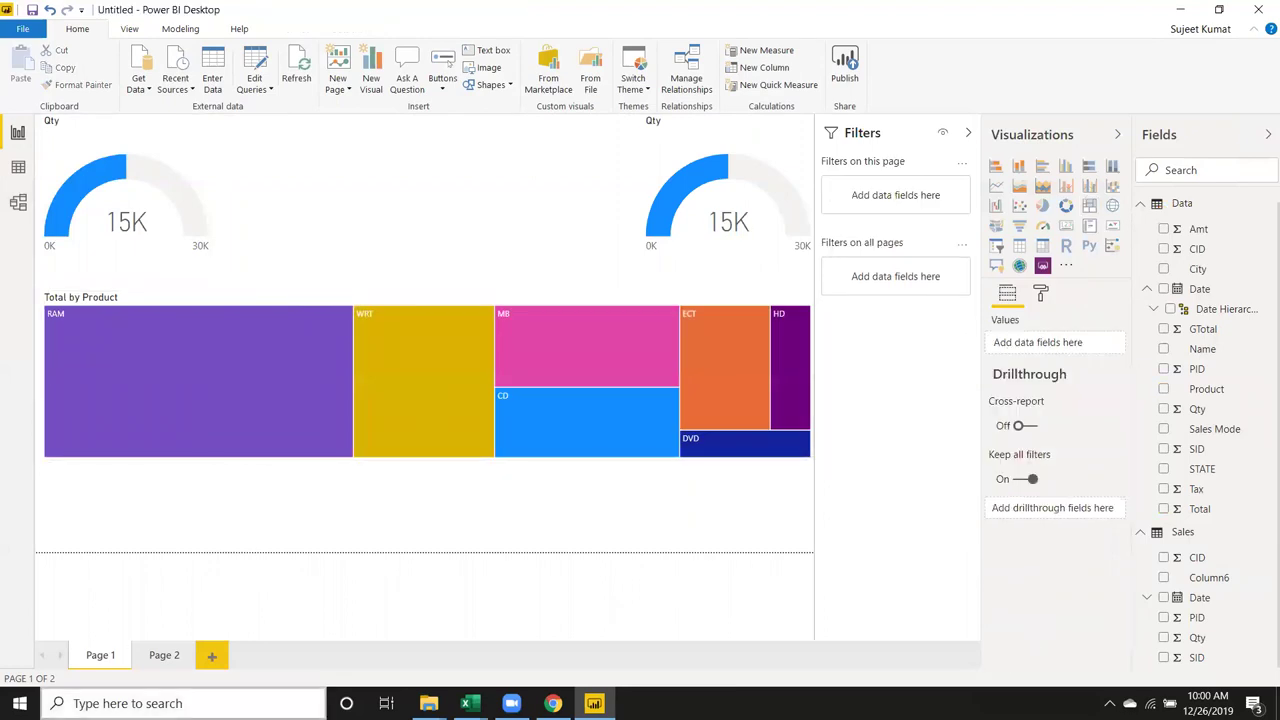
click(165, 656)
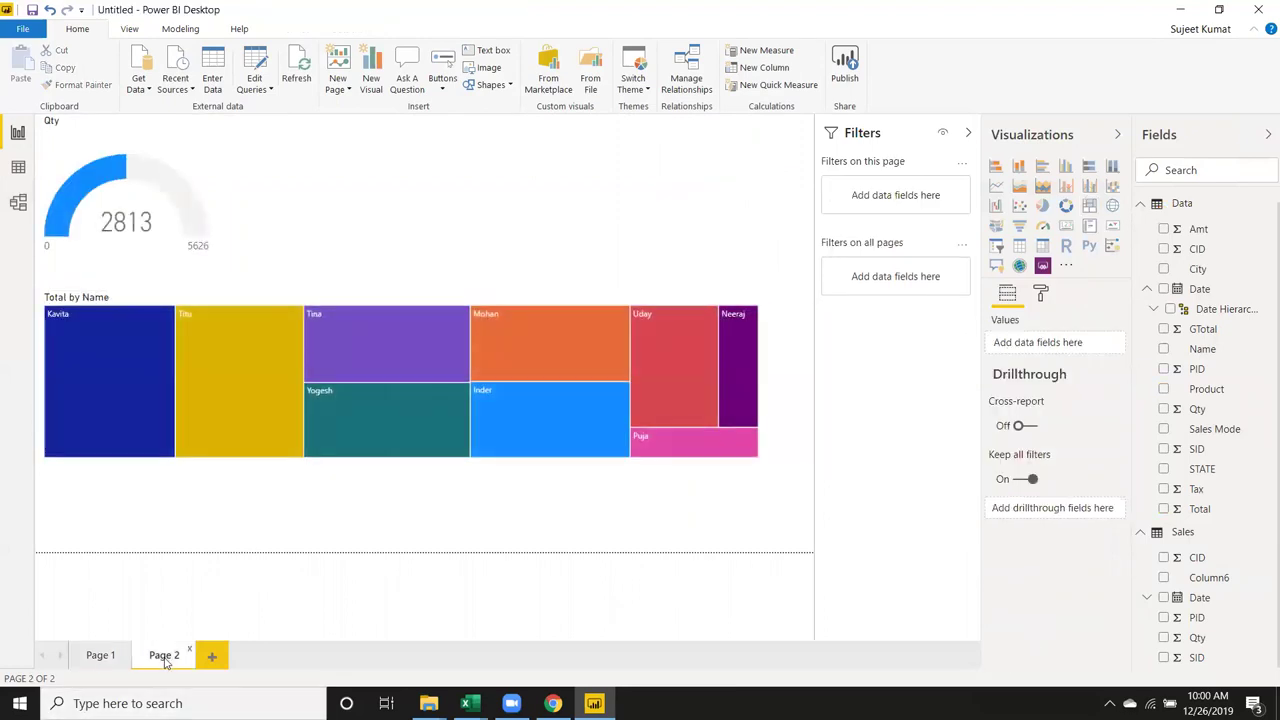
mouse_move(191, 372)
- Switch to Page 1, then collapse and re-expand the Data and Sales field lists
click(100, 655)
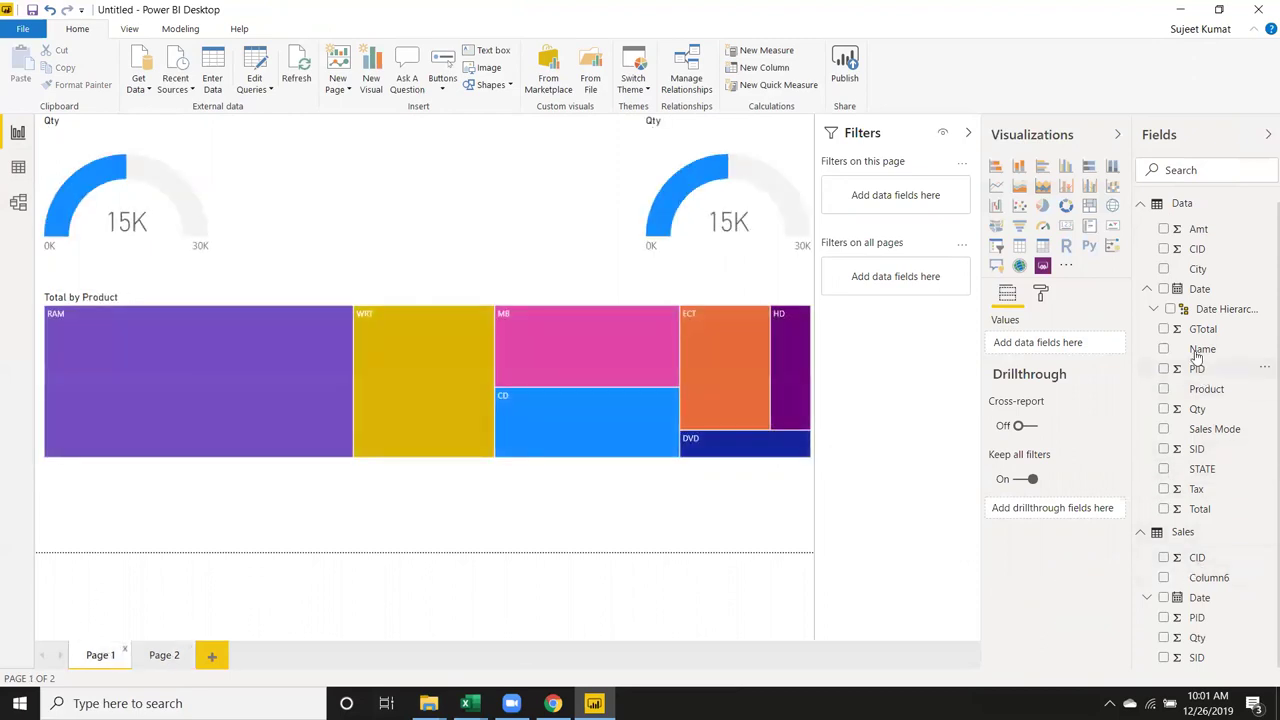
click(1142, 205)
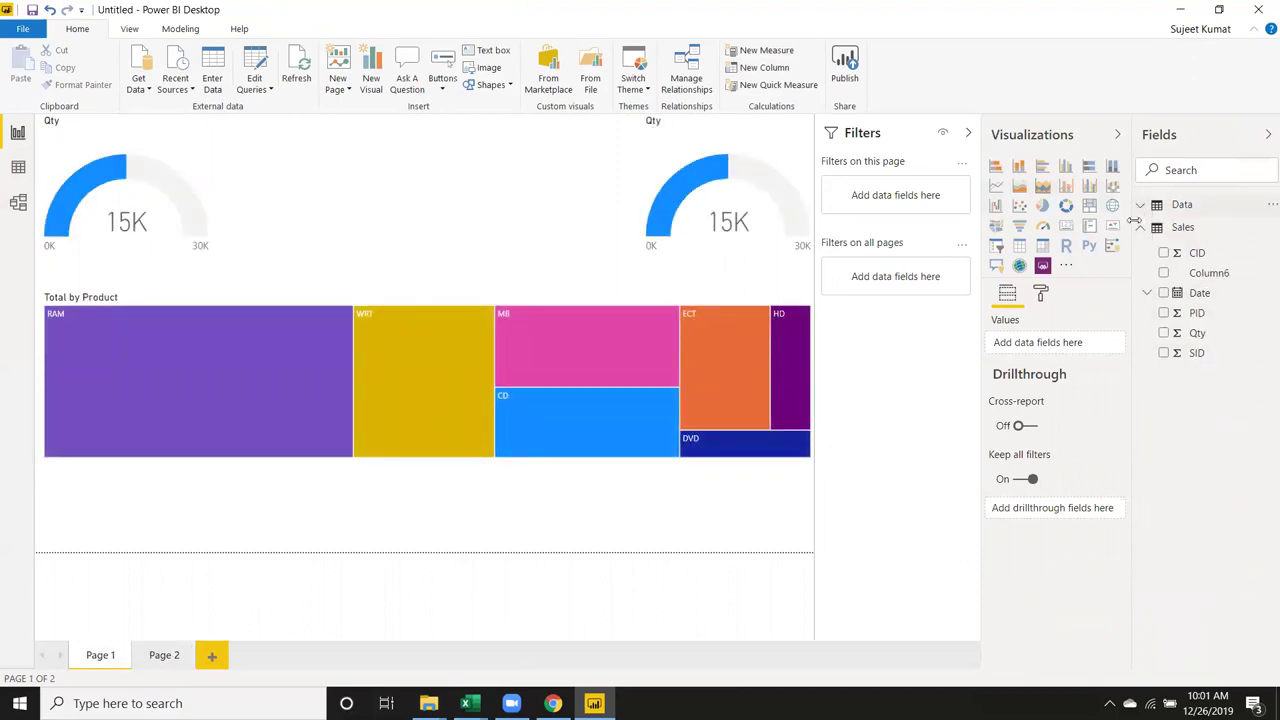
click(1143, 230)
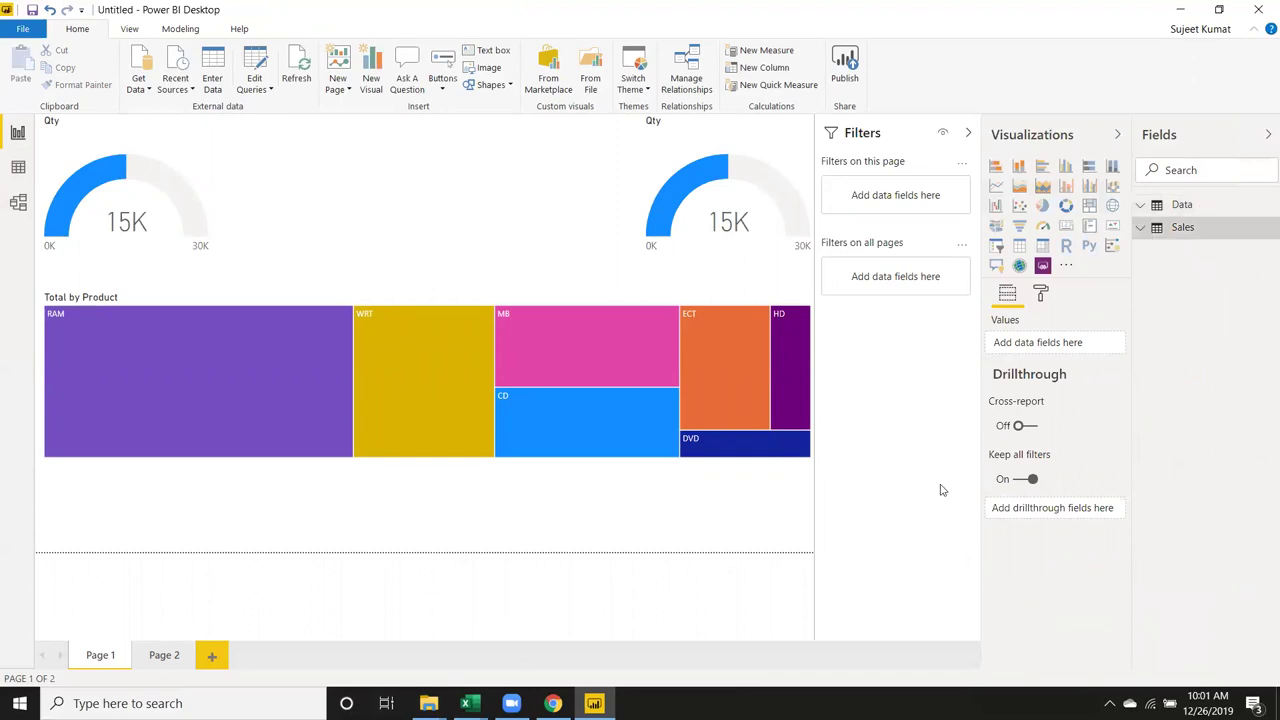
click(1145, 210)
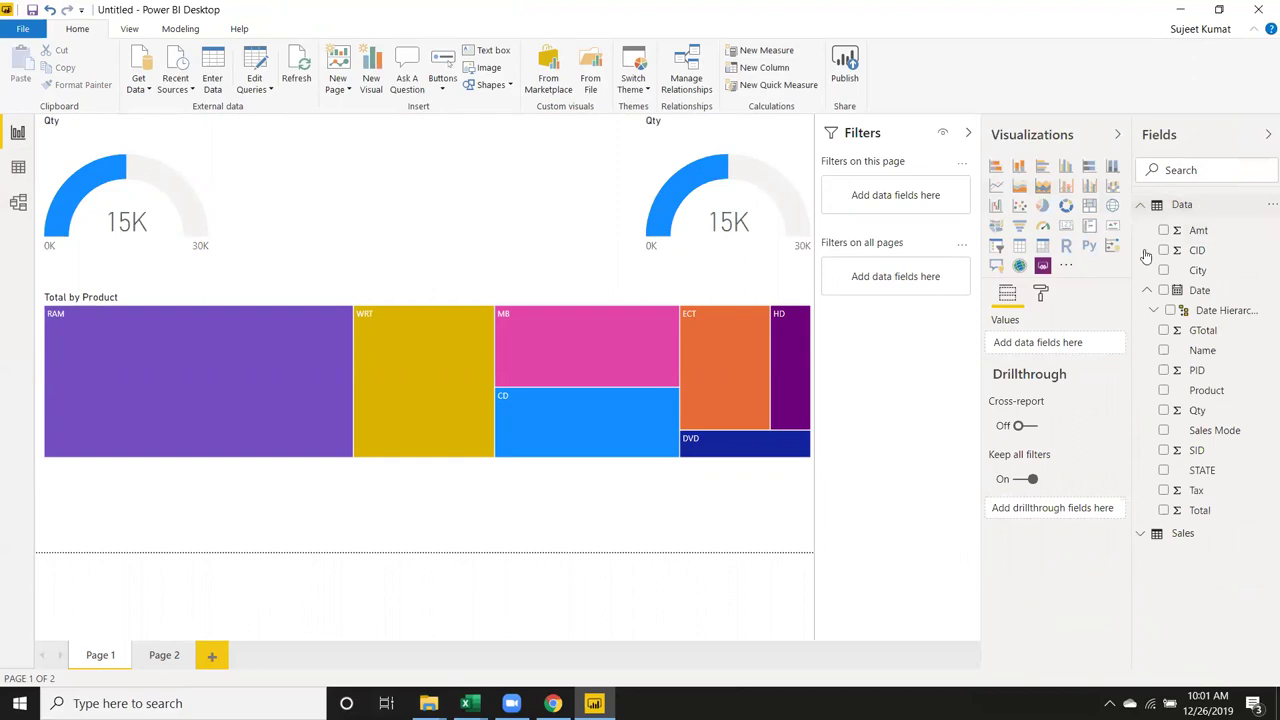
click(1141, 534)
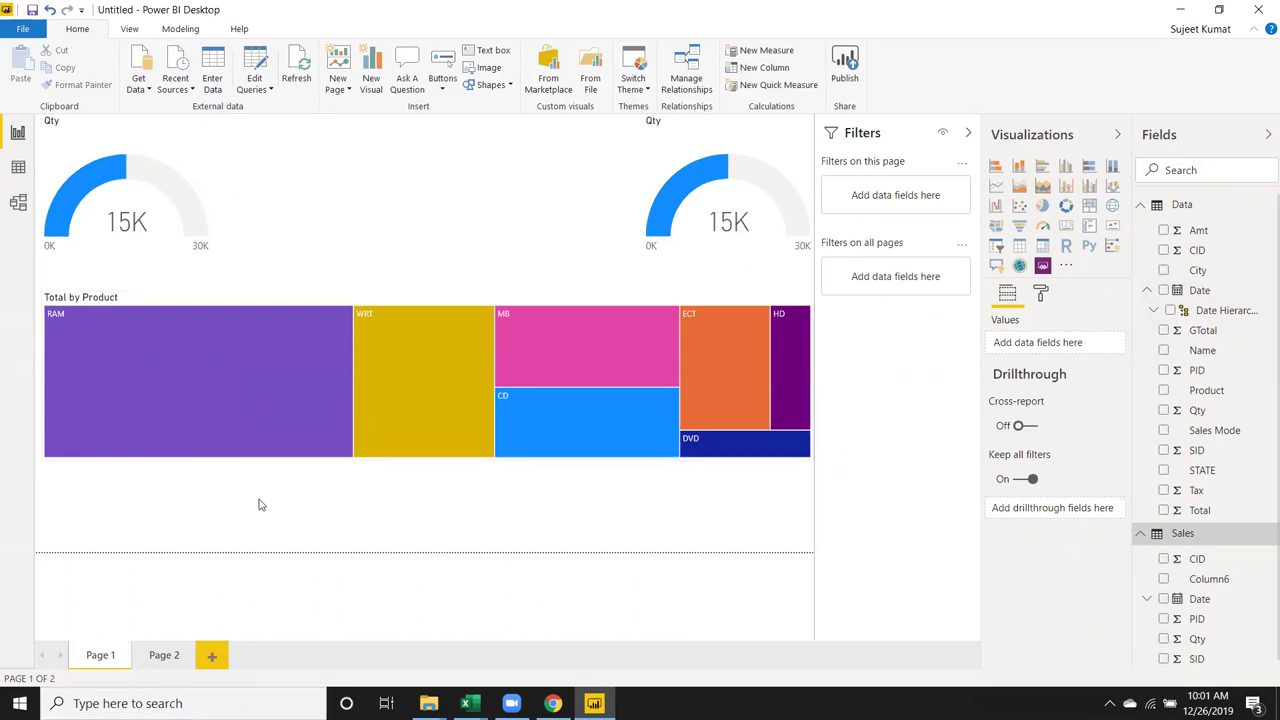
- Highlight and clear CD on Page 1, then filter Page 2's gauge to Yogesh (372)
click(540, 417)
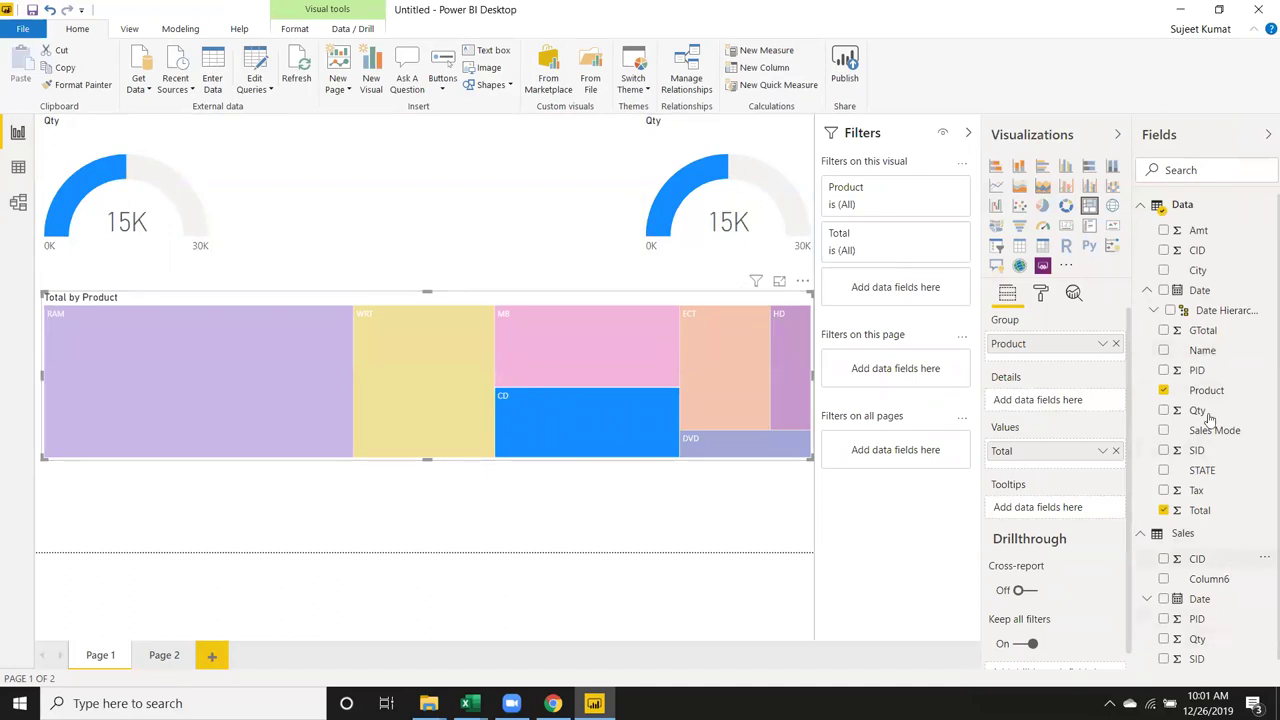
click(597, 442)
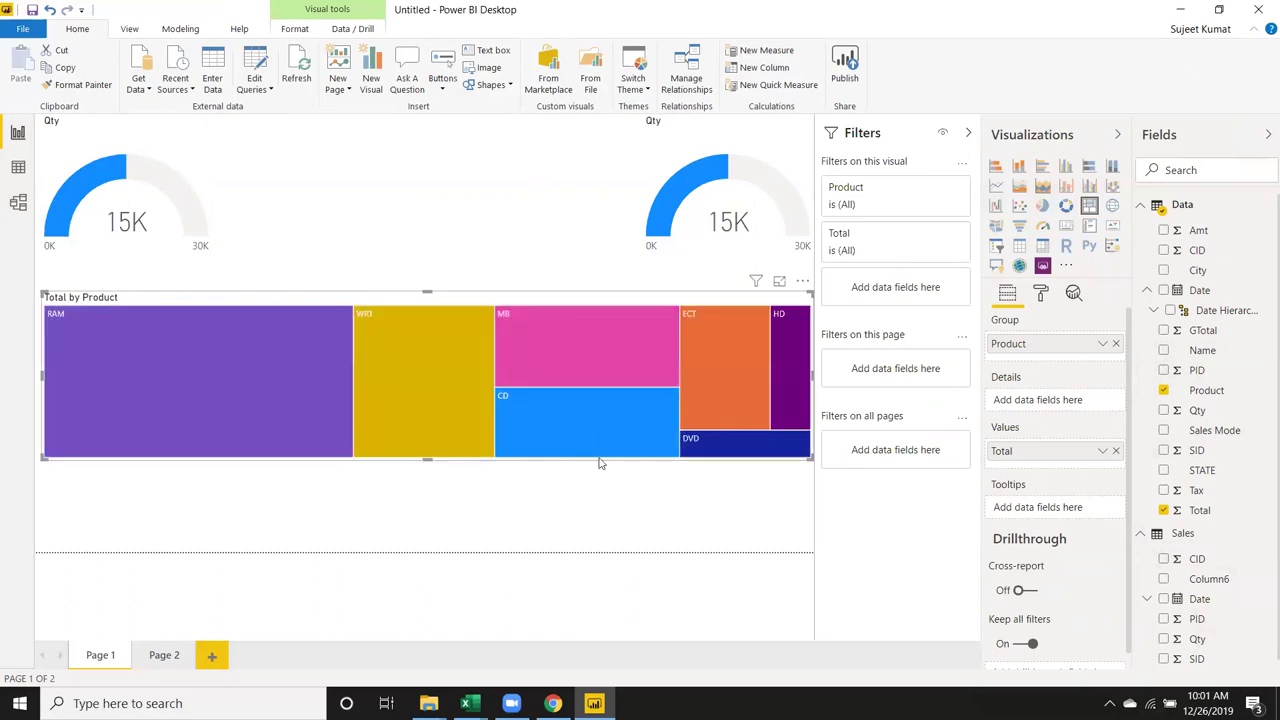
click(163, 654)
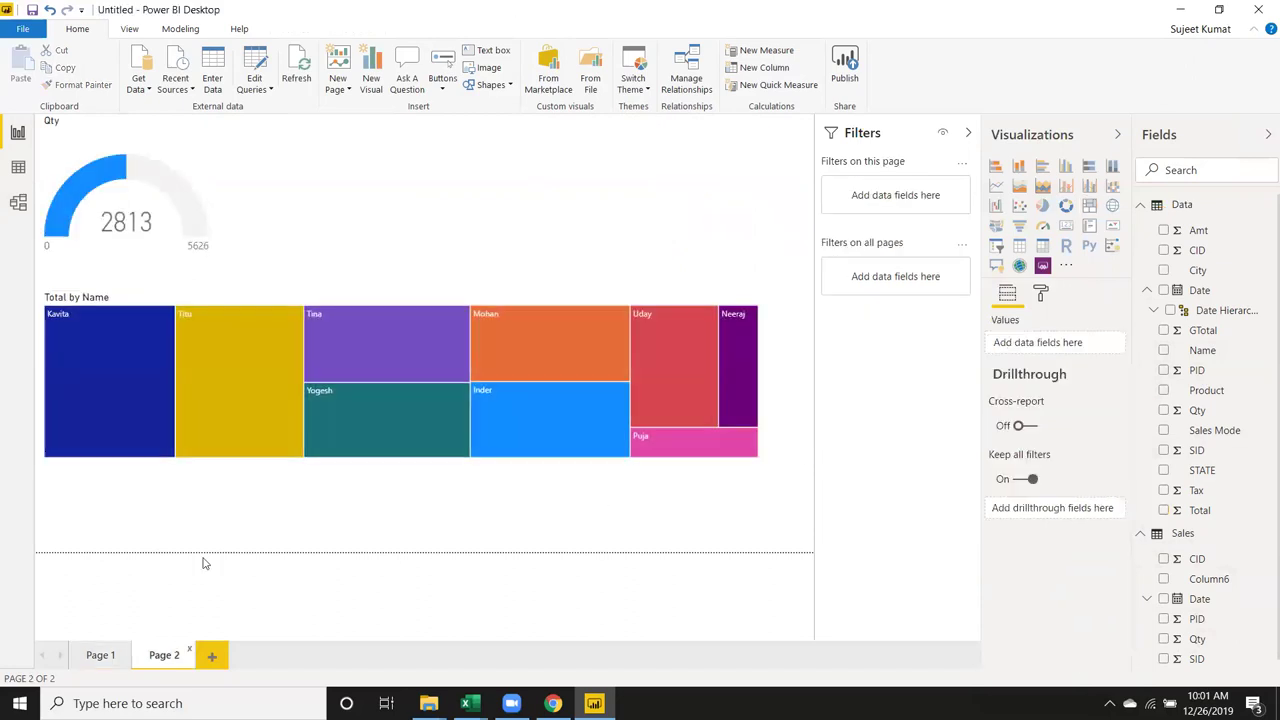
click(335, 445)
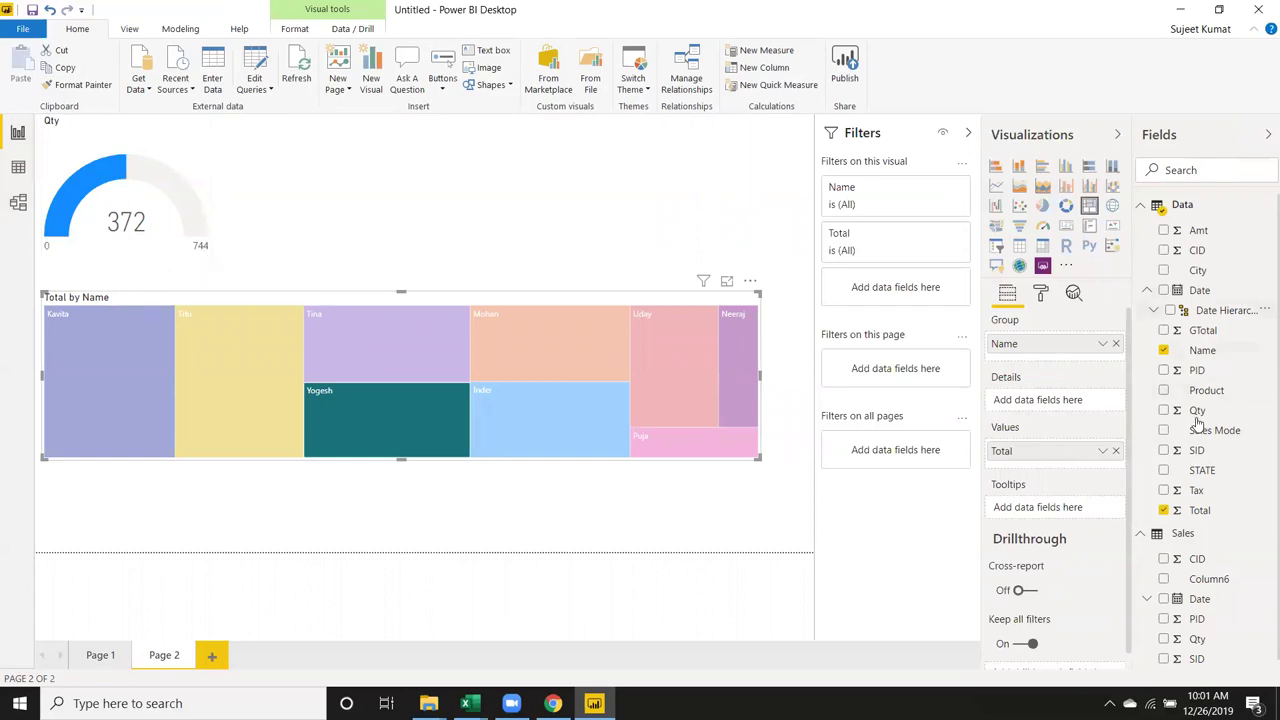
- Narrow the Total by Name treemap back to a small box under the gauge
mouse_move(731, 443)
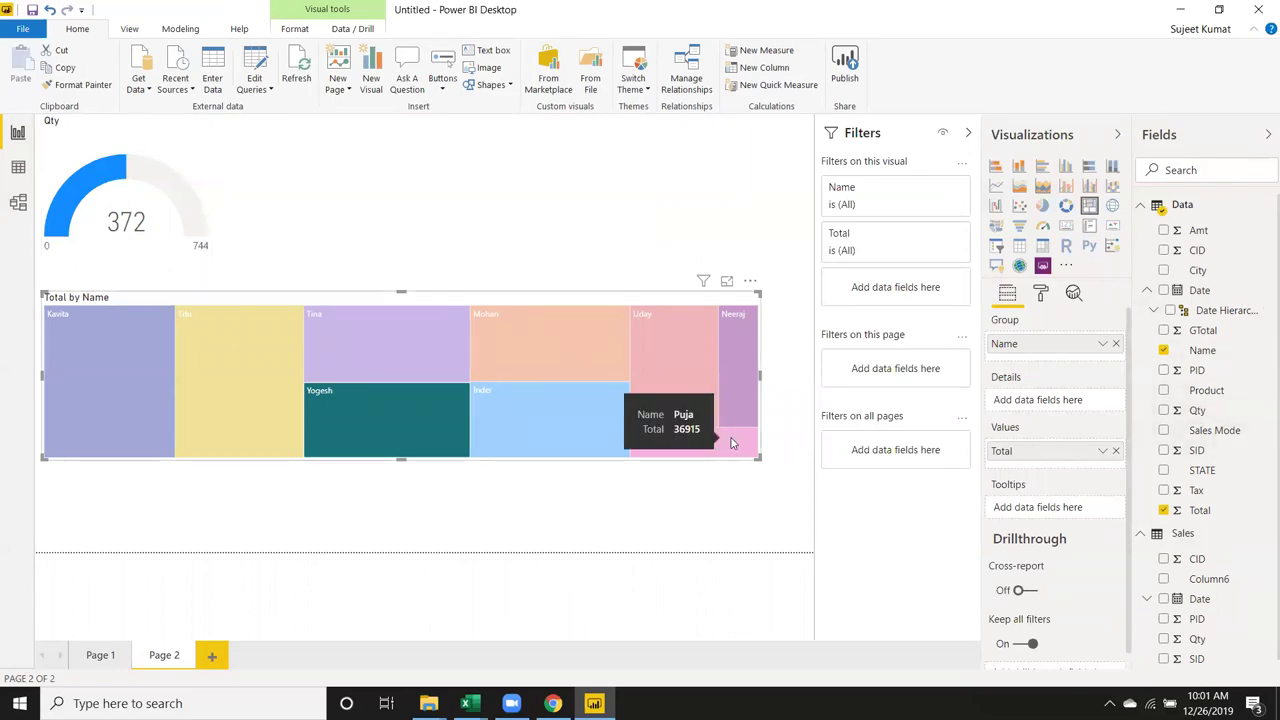
drag(760, 457, 212, 457)
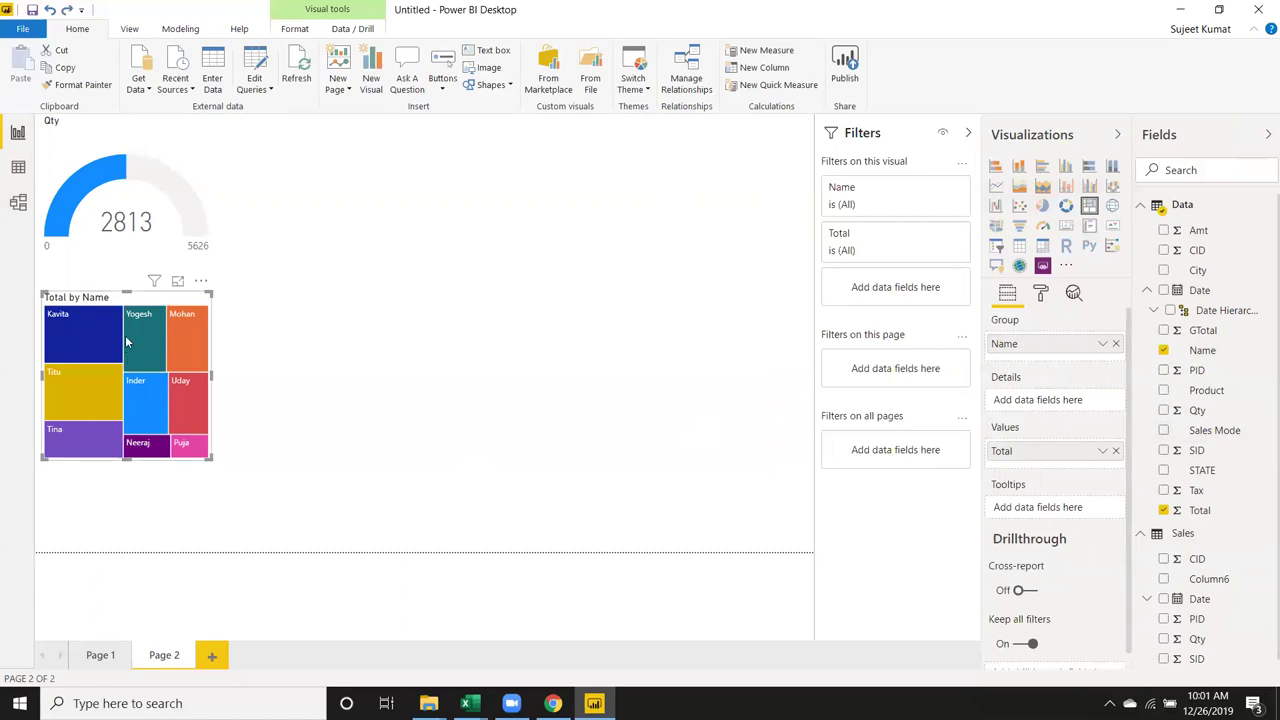
mouse_move(128, 330)
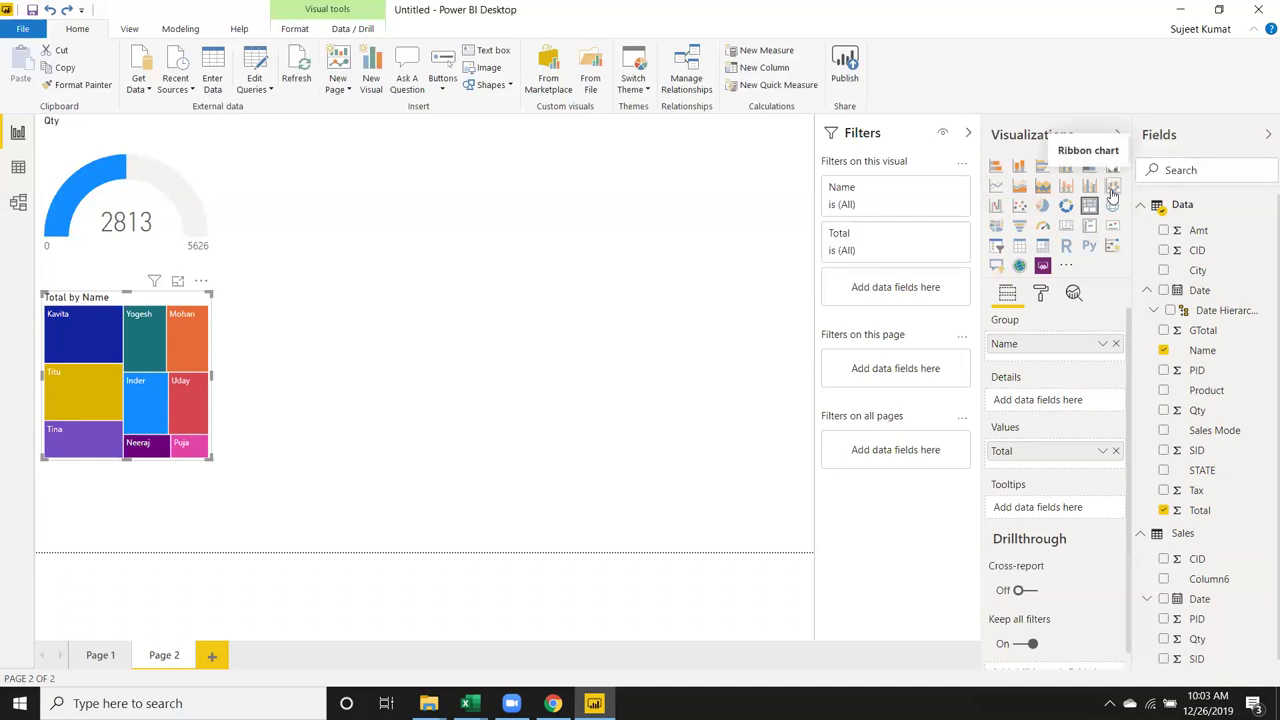
- Change the Total by Name treemap to a ribbon chart, then a waterfall chart
click(1113, 190)
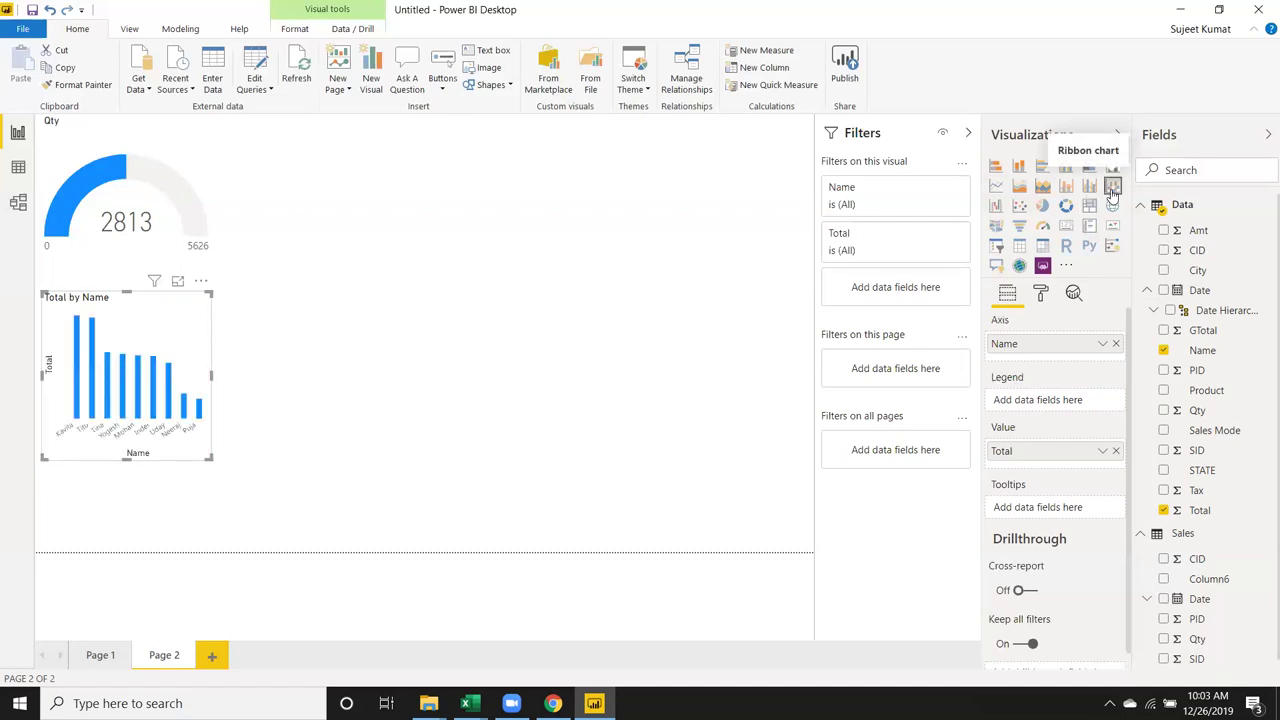
click(997, 206)
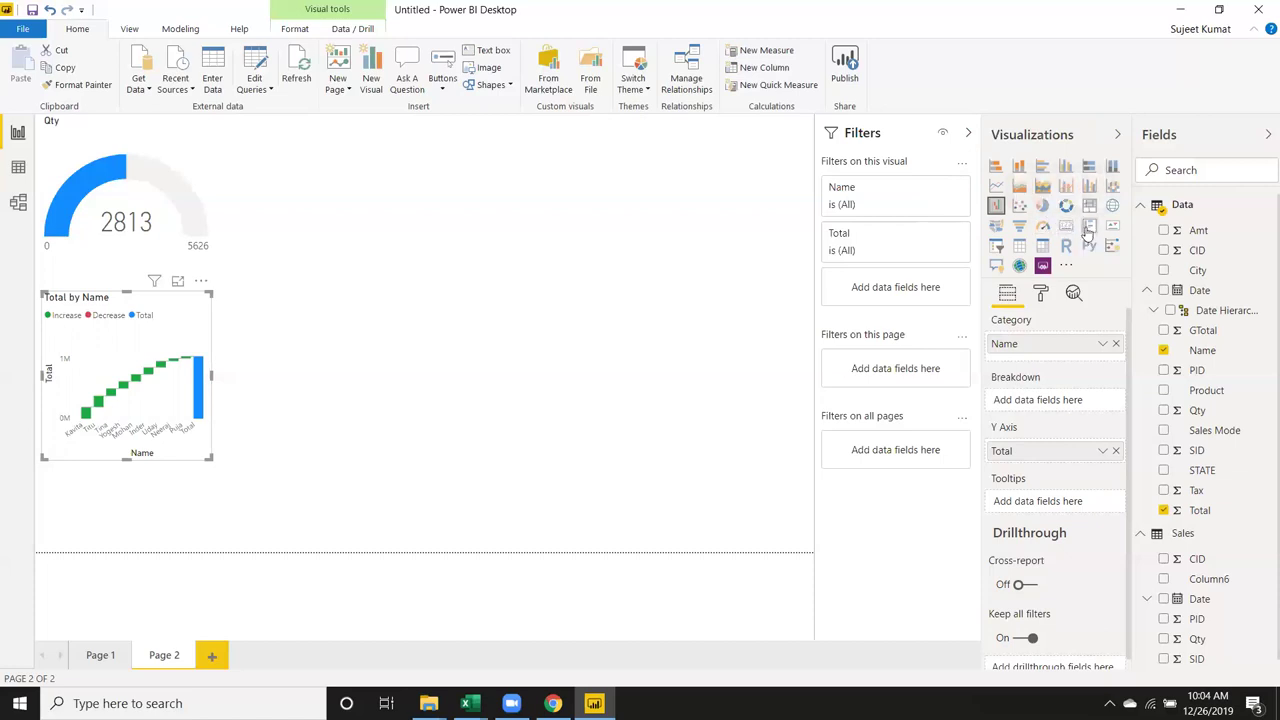
- Add a visual beside the waterfall chart listing each Name with its STATE
click(560, 286)
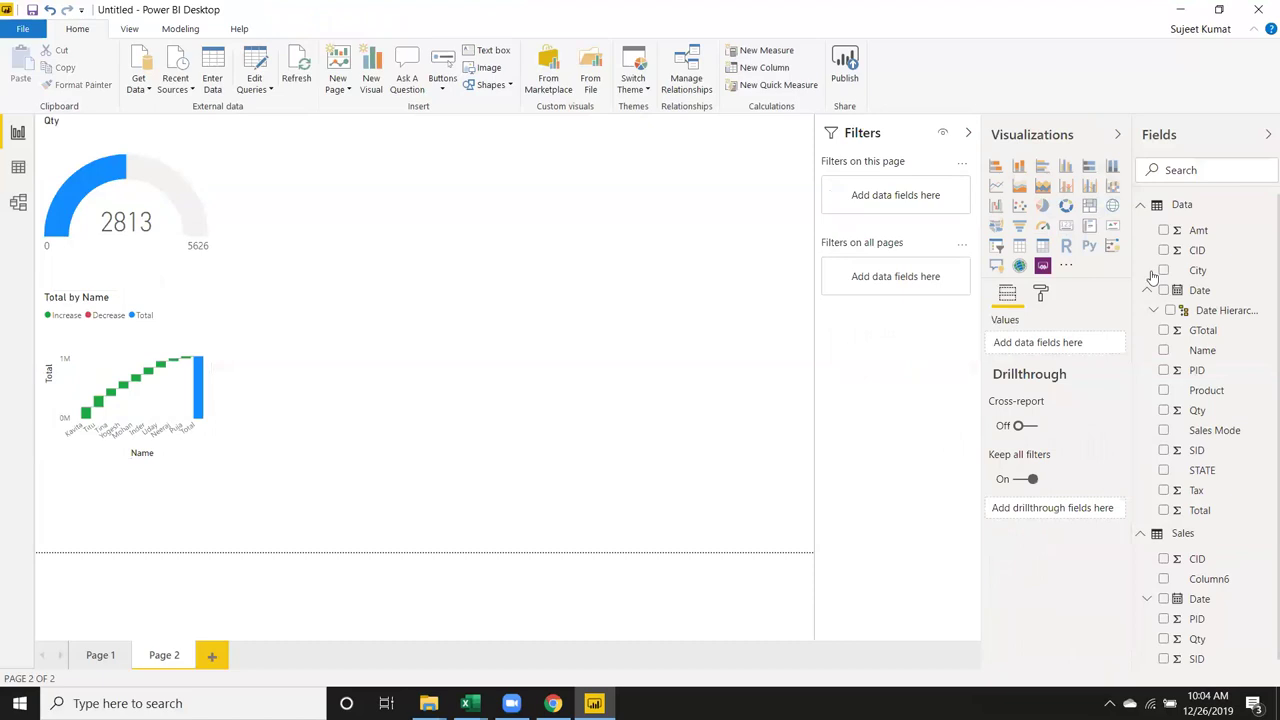
click(1089, 226)
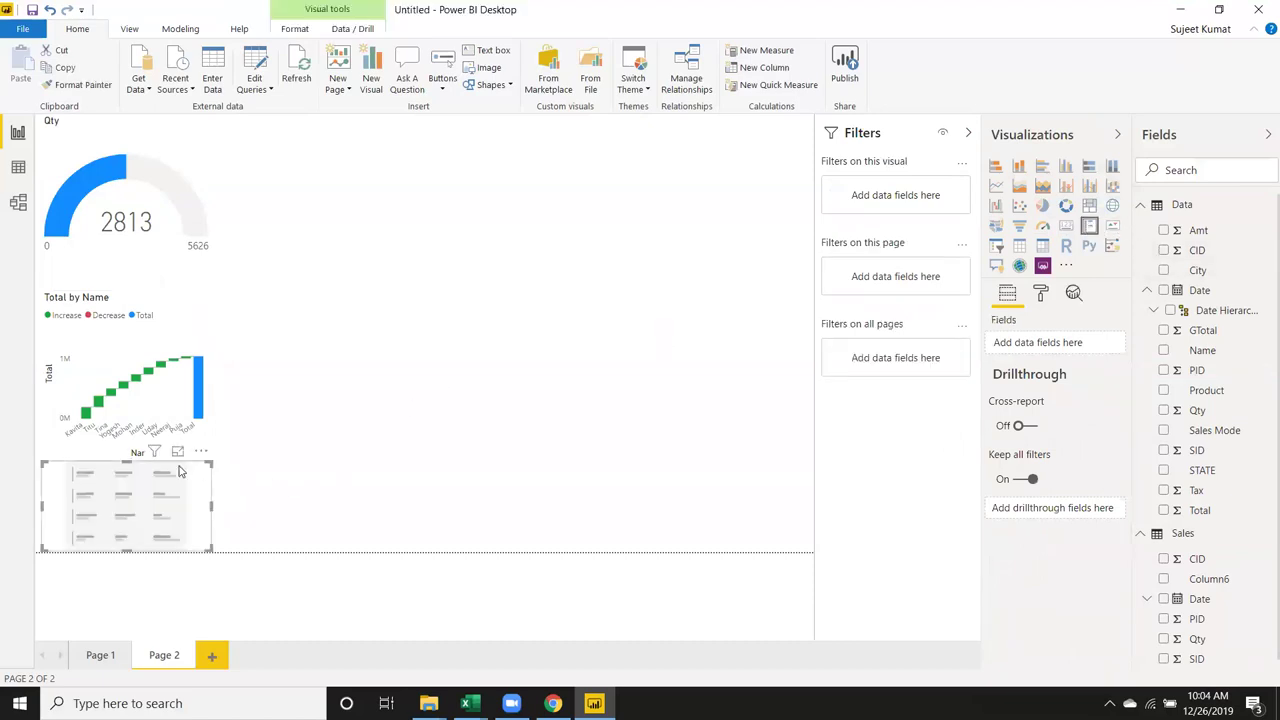
drag(205, 472, 419, 326)
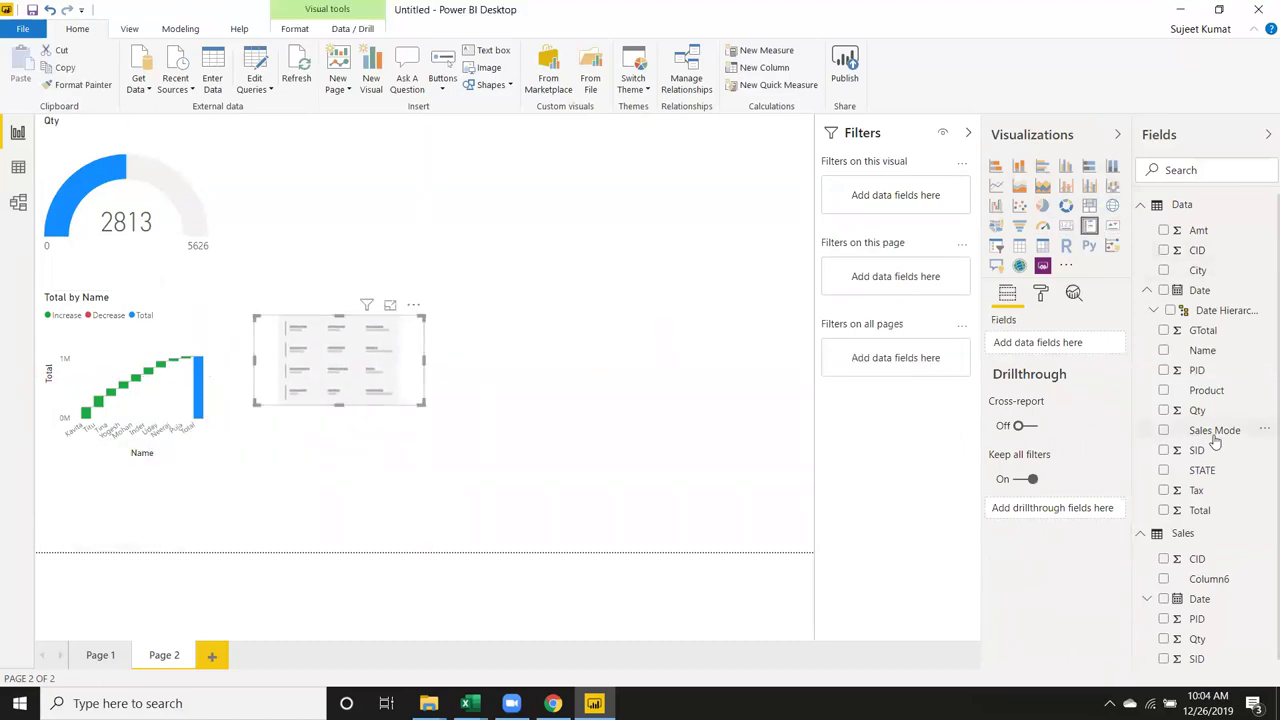
click(1164, 351)
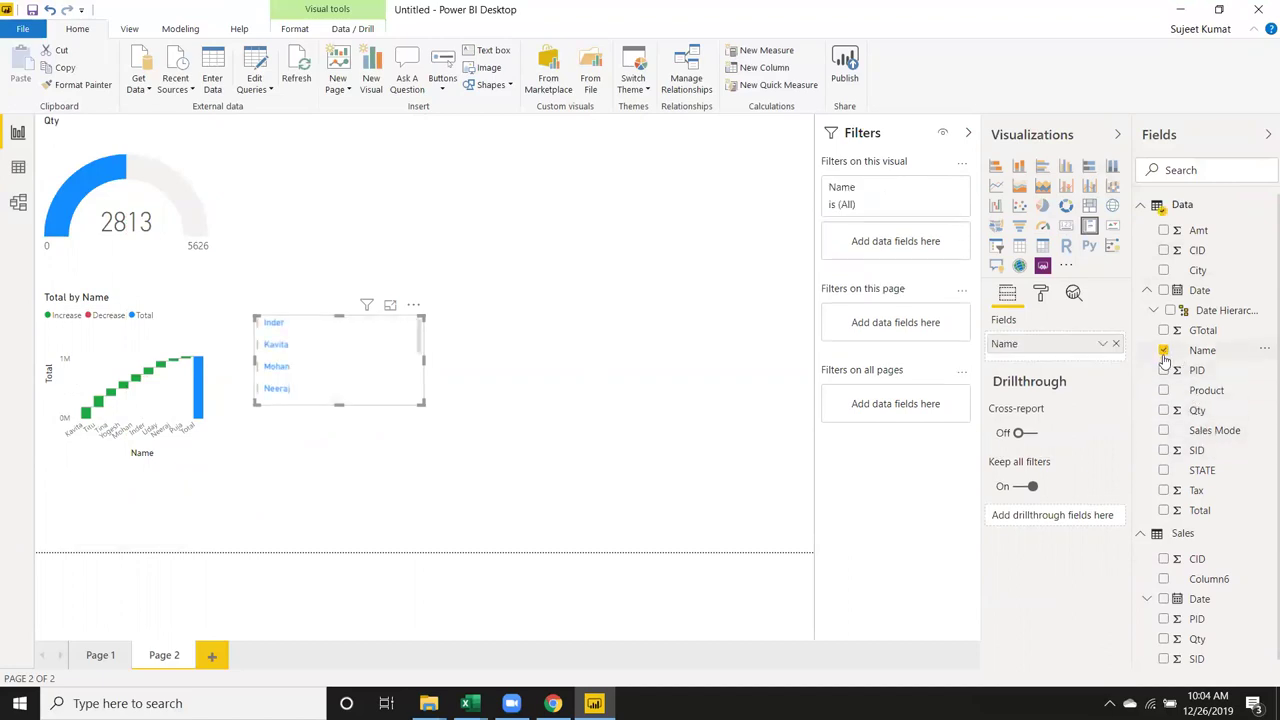
click(1163, 470)
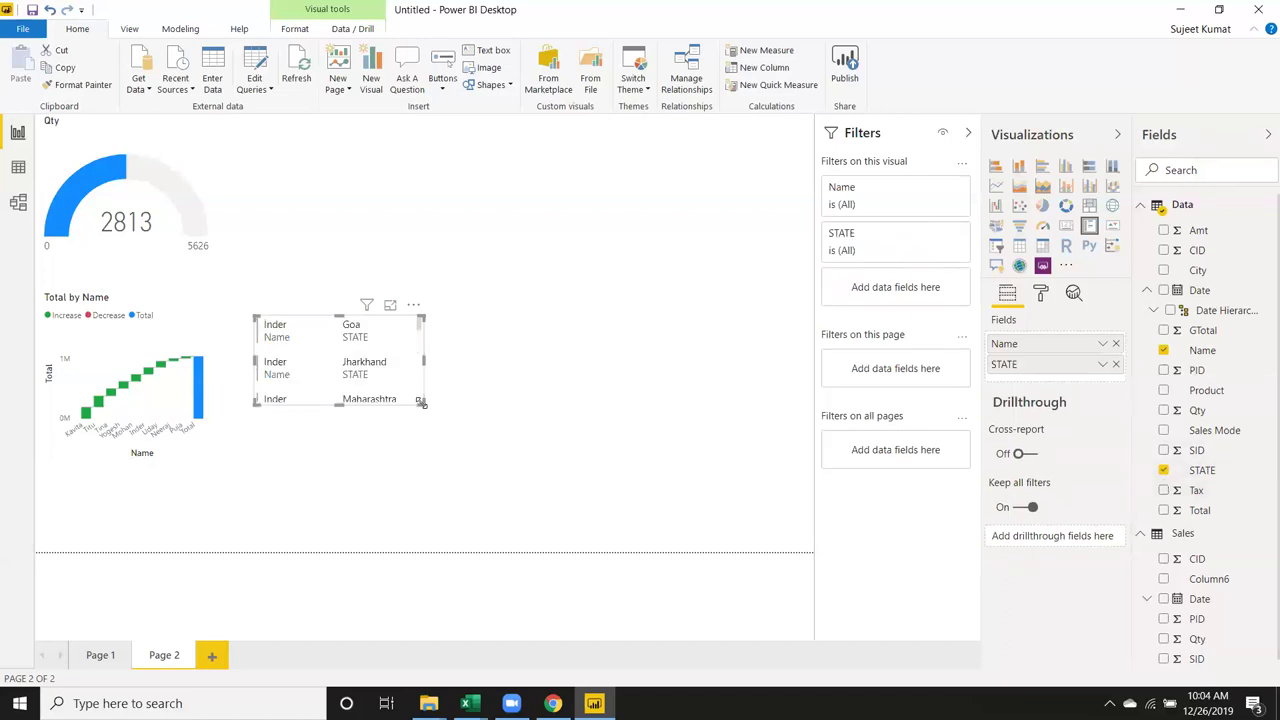
- Enlarge and move the multi-row card up, add the Total field, and widen it to fit
drag(421, 402, 500, 543)
mouse_move(334, 314)
mouse_down()
mouse_move(385, 233)
mouse_move(352, 188)
mouse_up()
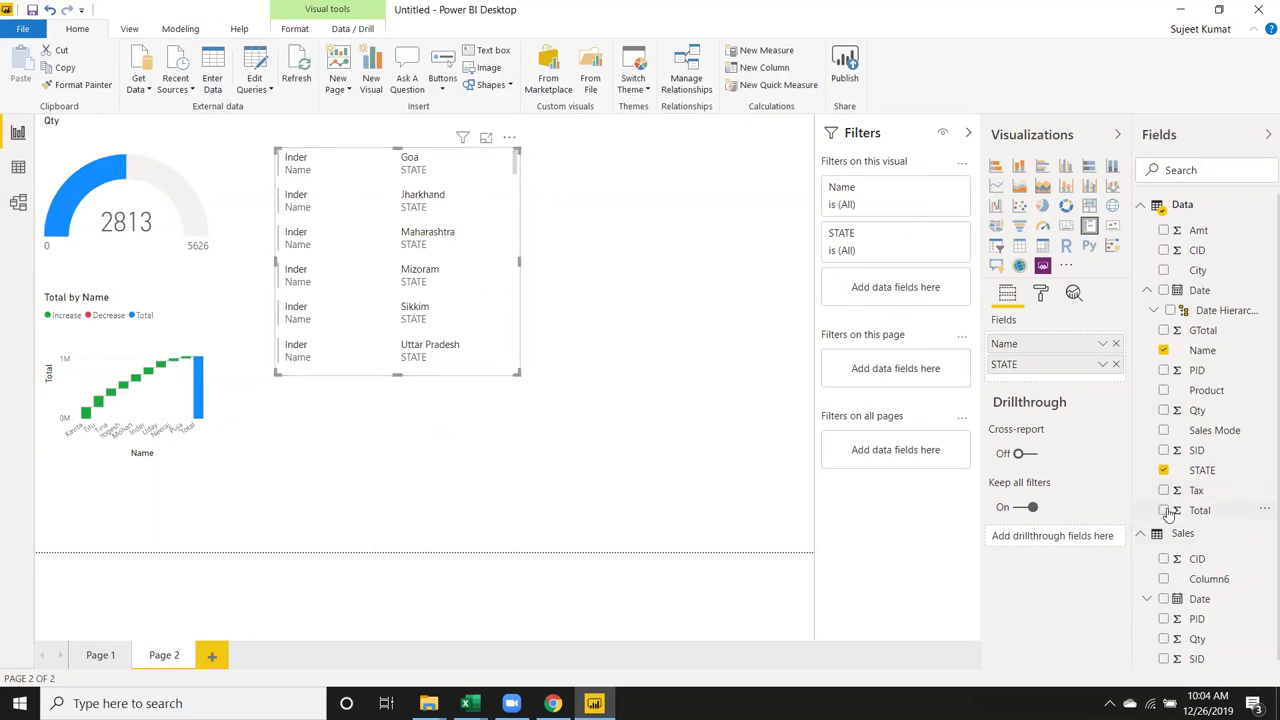
click(1164, 511)
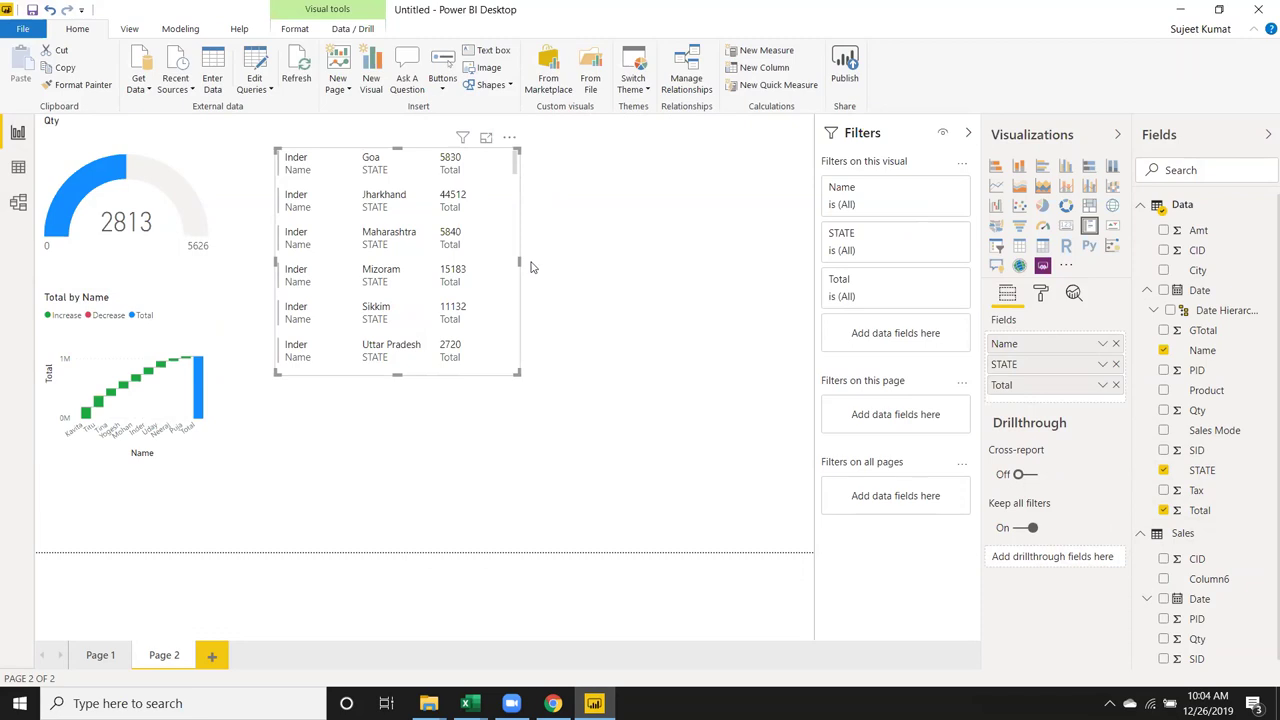
drag(517, 262, 540, 265)
click(551, 295)
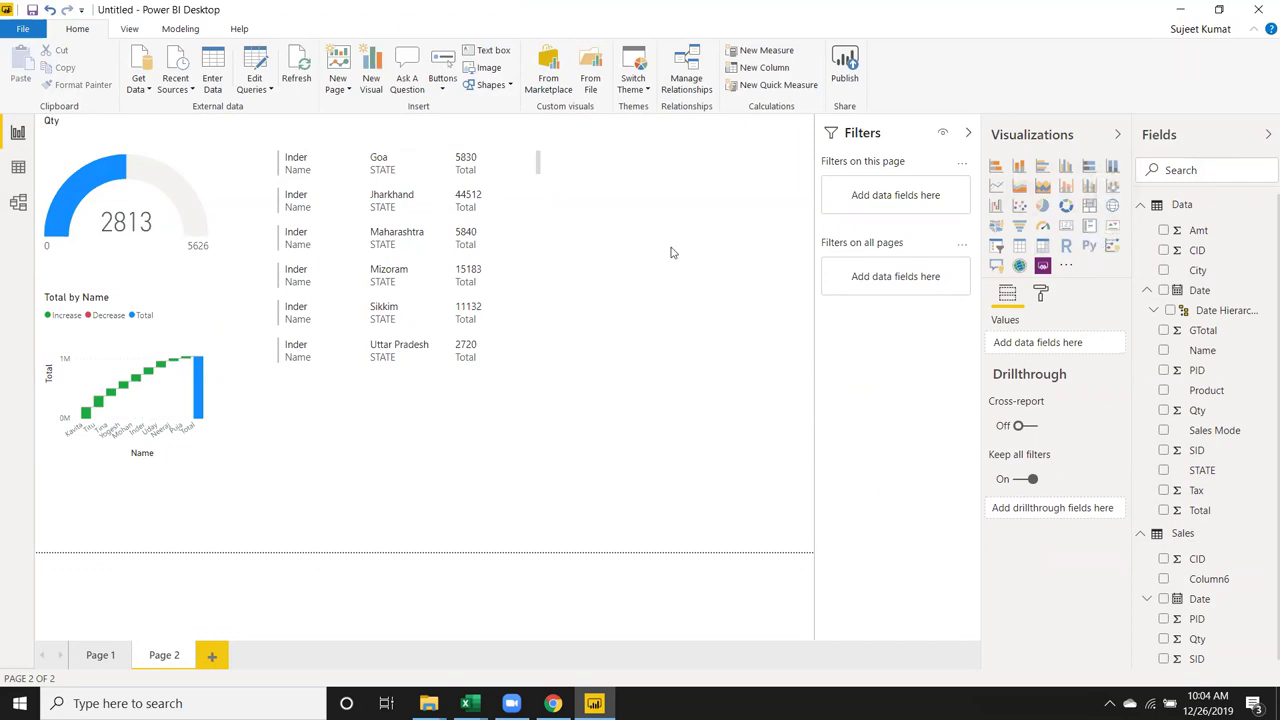
click(1112, 226)
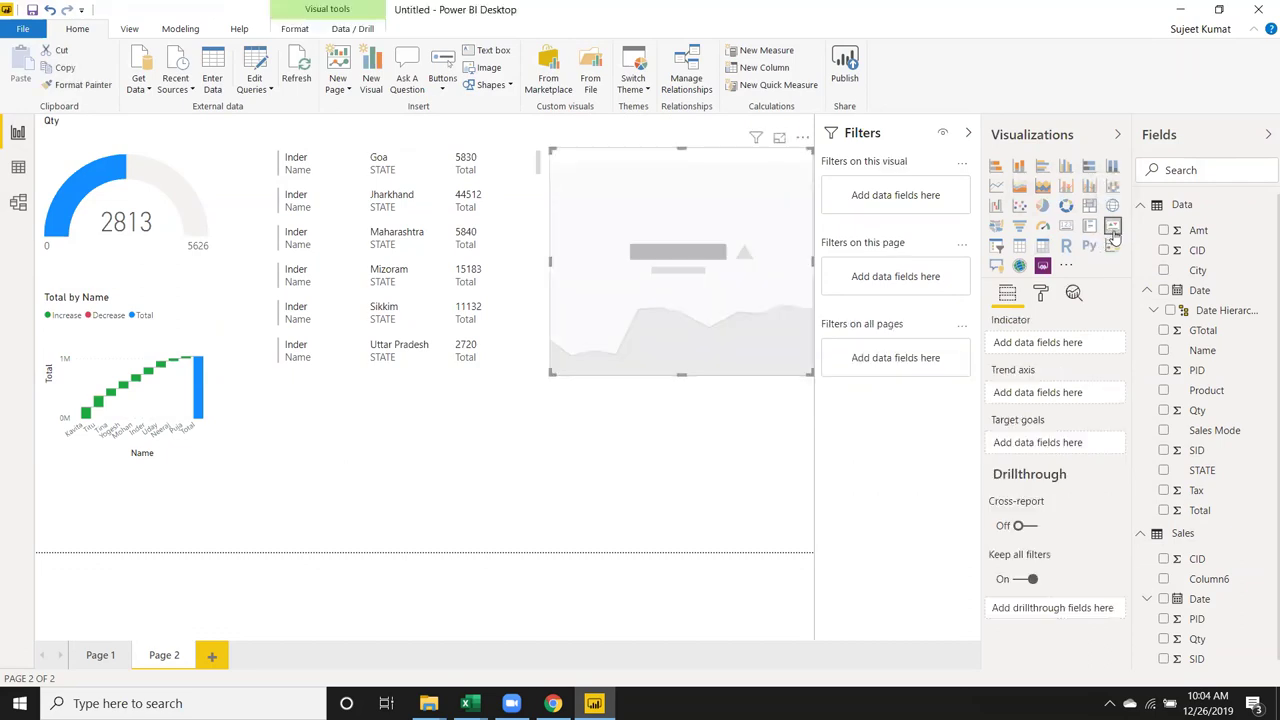
click(1163, 250)
click(1163, 251)
click(1163, 350)
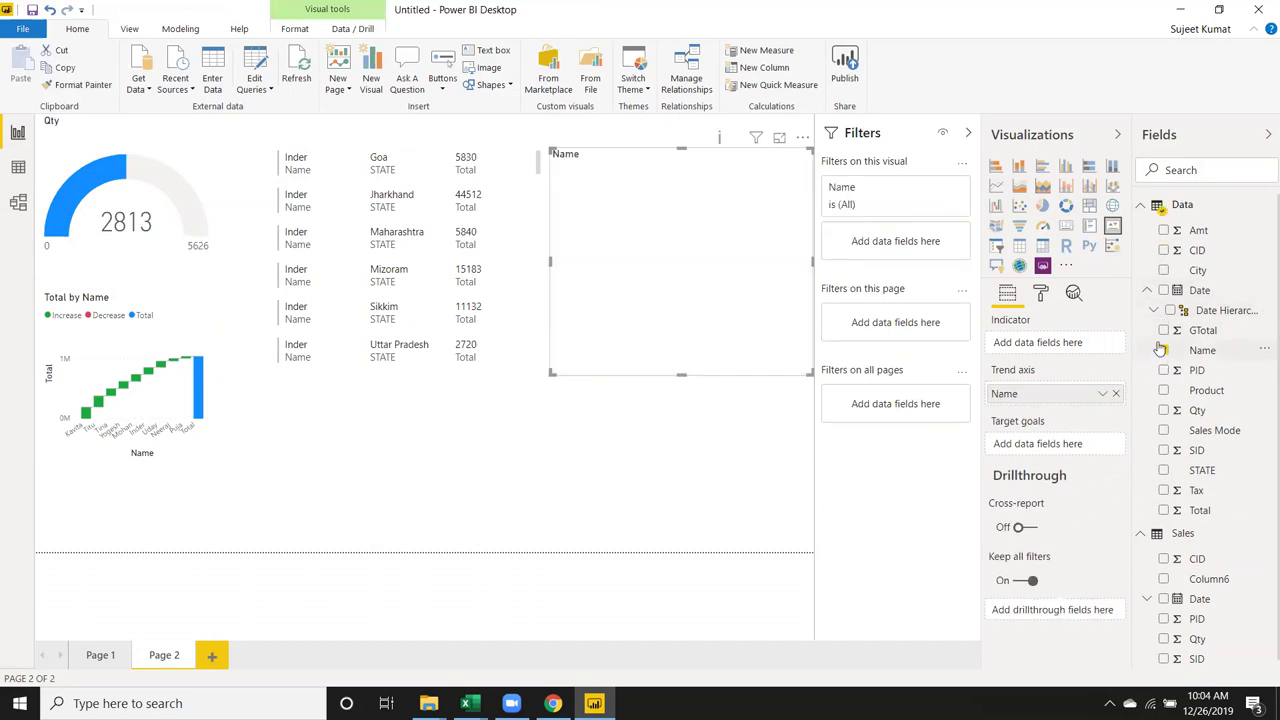
click(1164, 411)
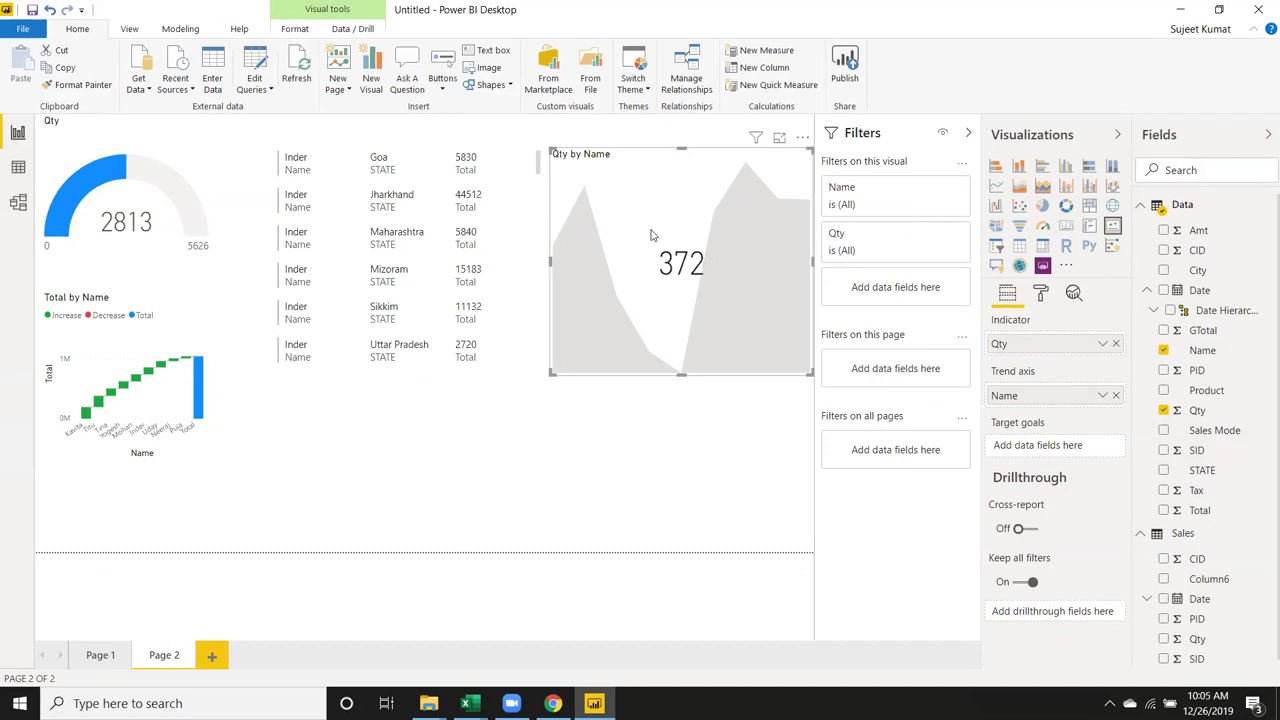
key(Delete)
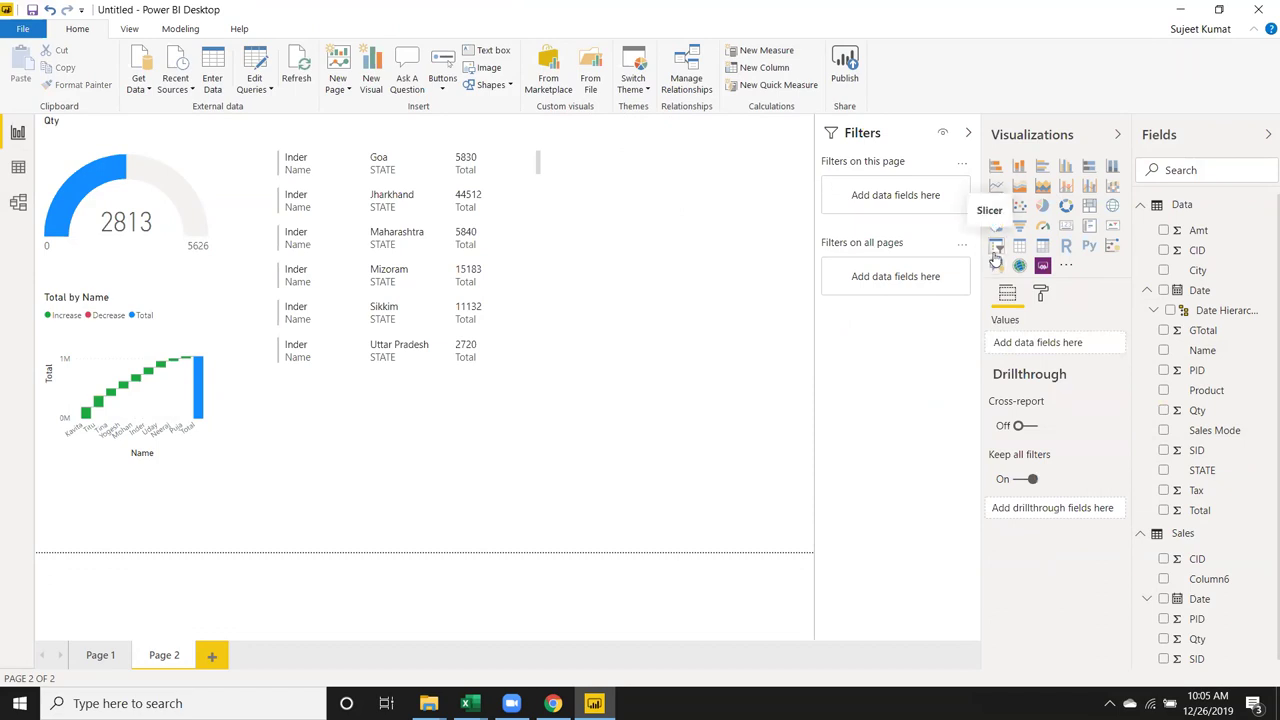
- Insert a Name slicer, filter the page to Inder then Uday, and convert it to an R script visual
click(996, 247)
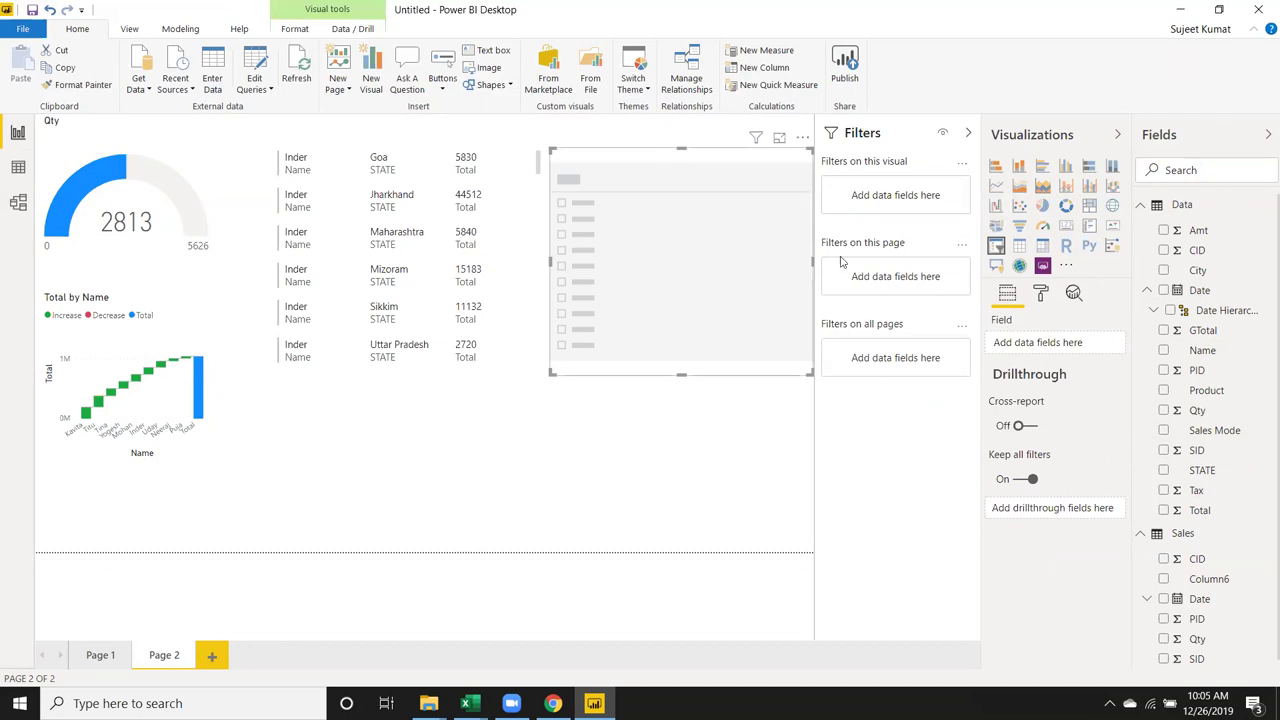
click(1164, 351)
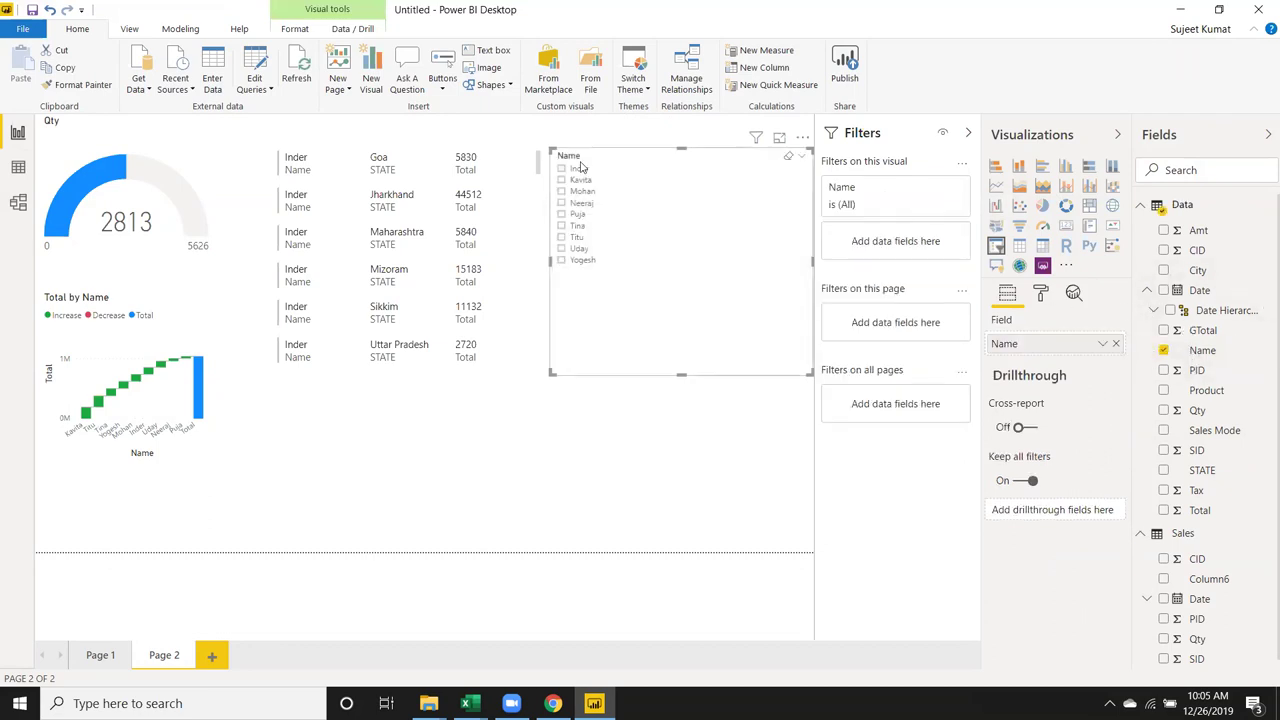
click(563, 180)
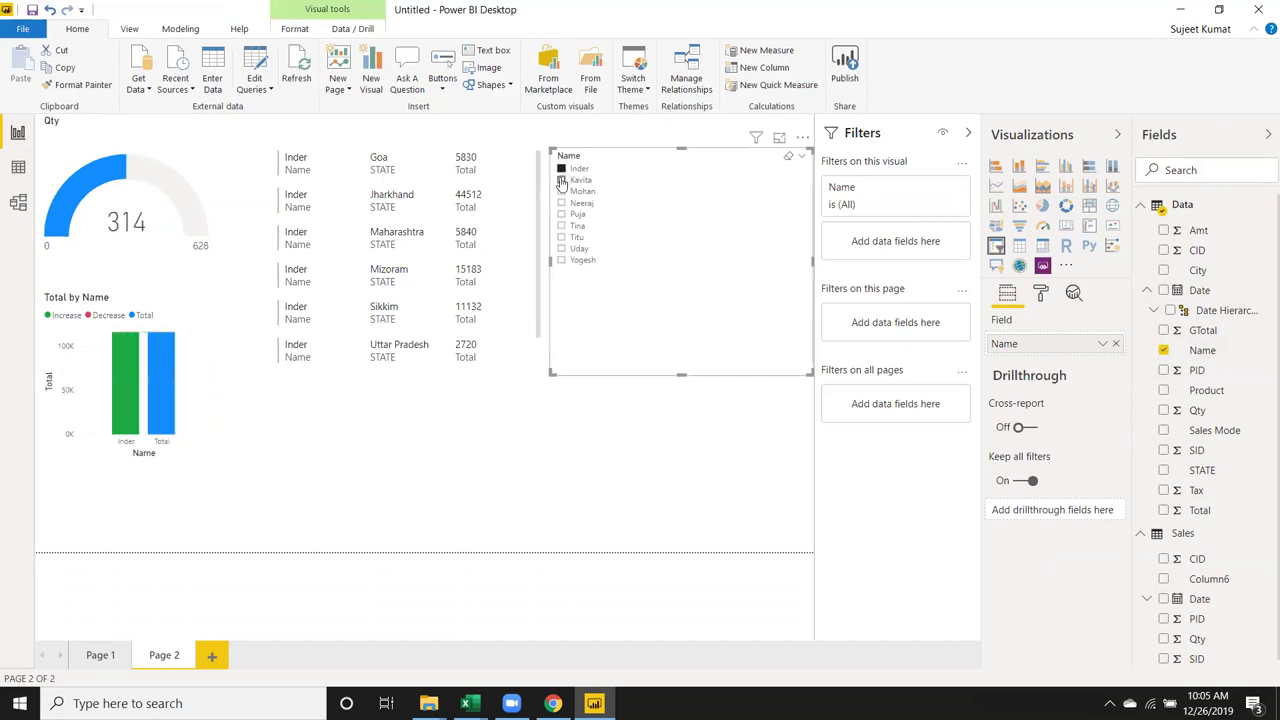
click(562, 203)
click(562, 248)
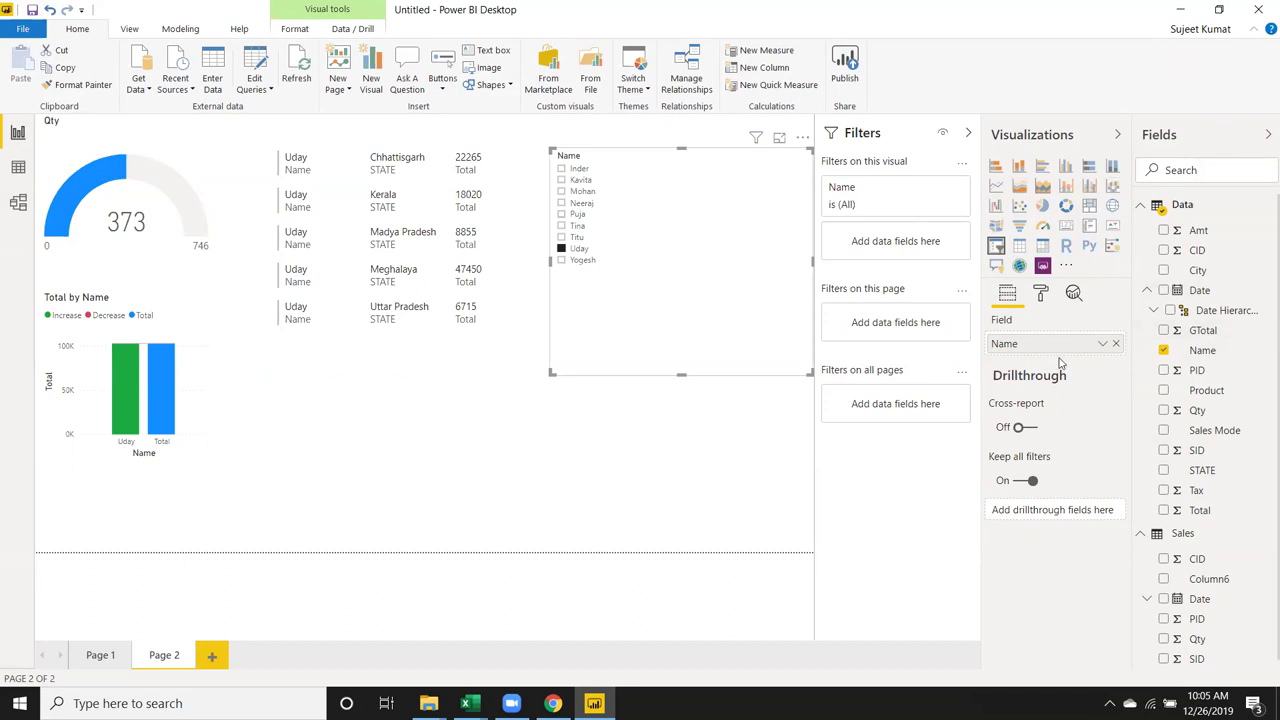
click(1066, 250)
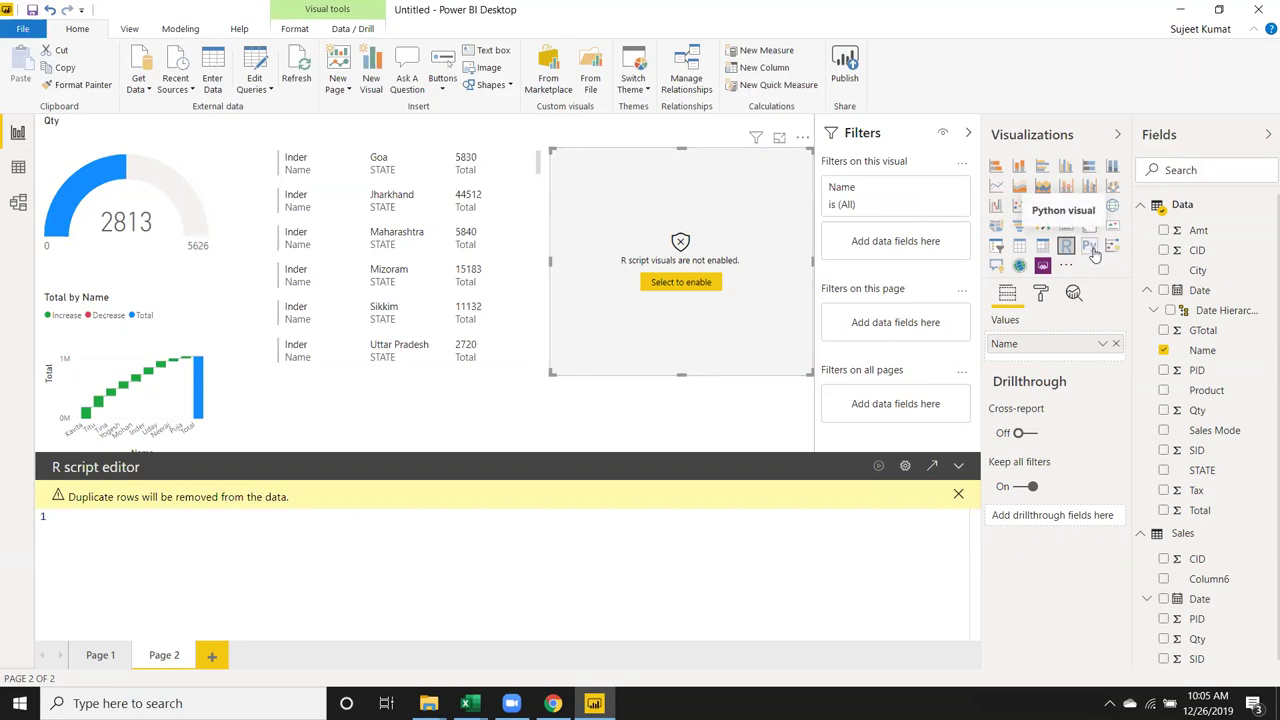
- Switch the Name visual to a Python visual, then to Key influencers, then delete it
click(1091, 248)
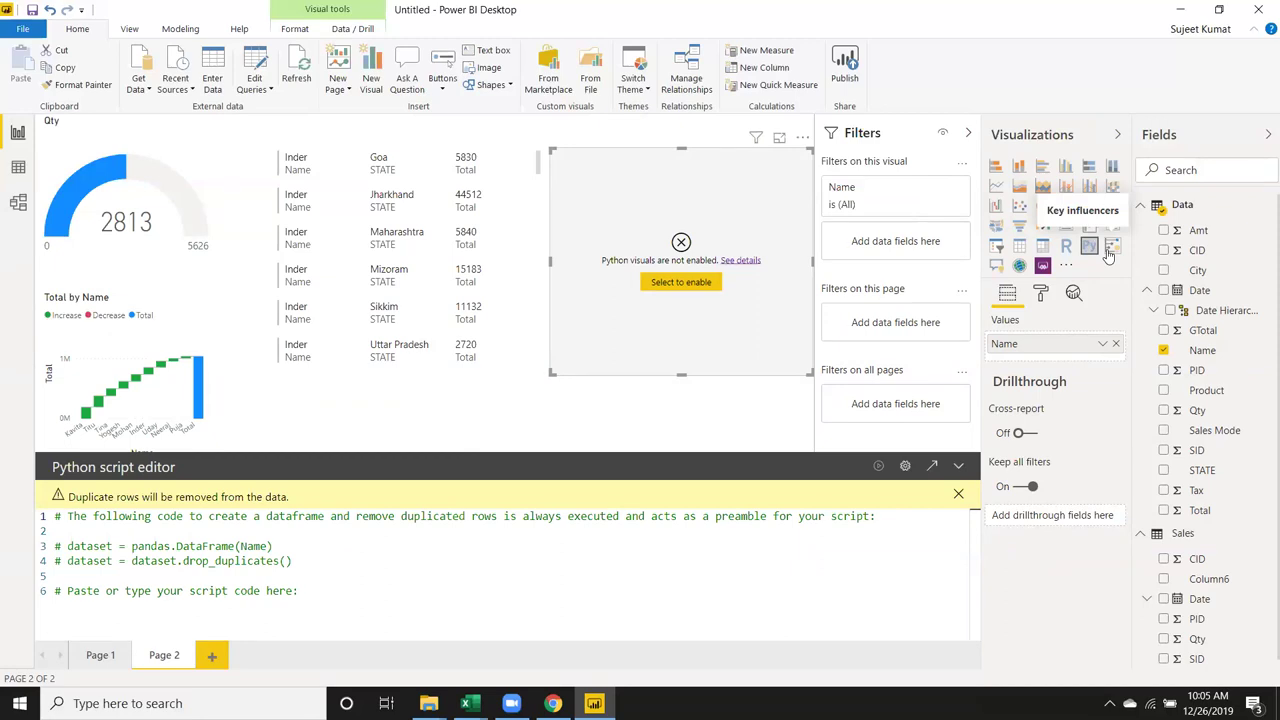
click(1111, 250)
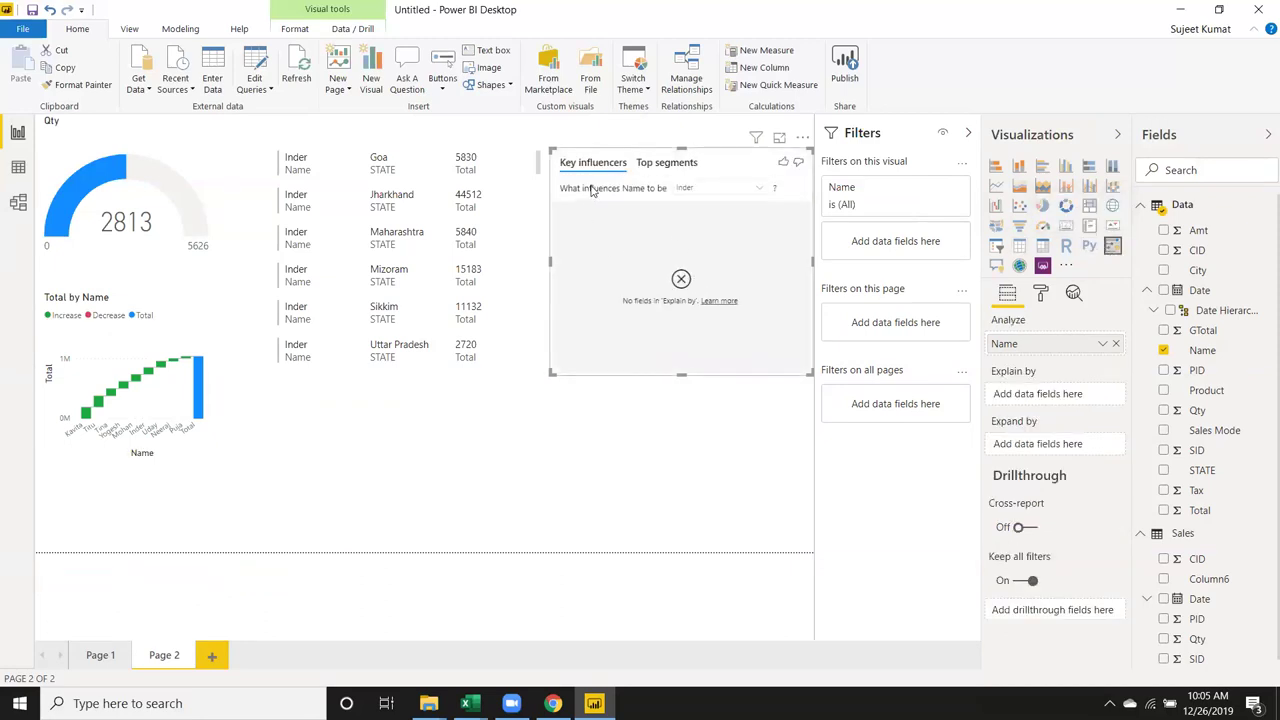
key(Delete)
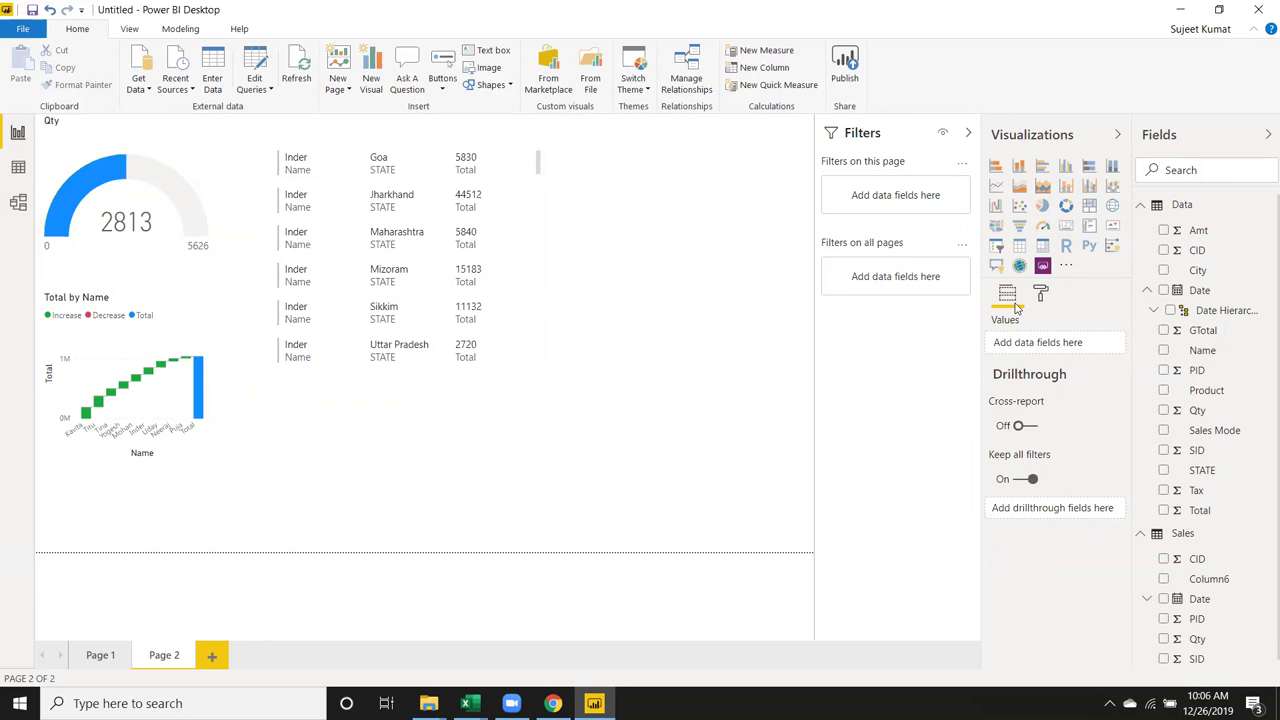
- Try and delete a Q&A visual, then insert ArcGIS Maps and edit its connection URL
click(996, 265)
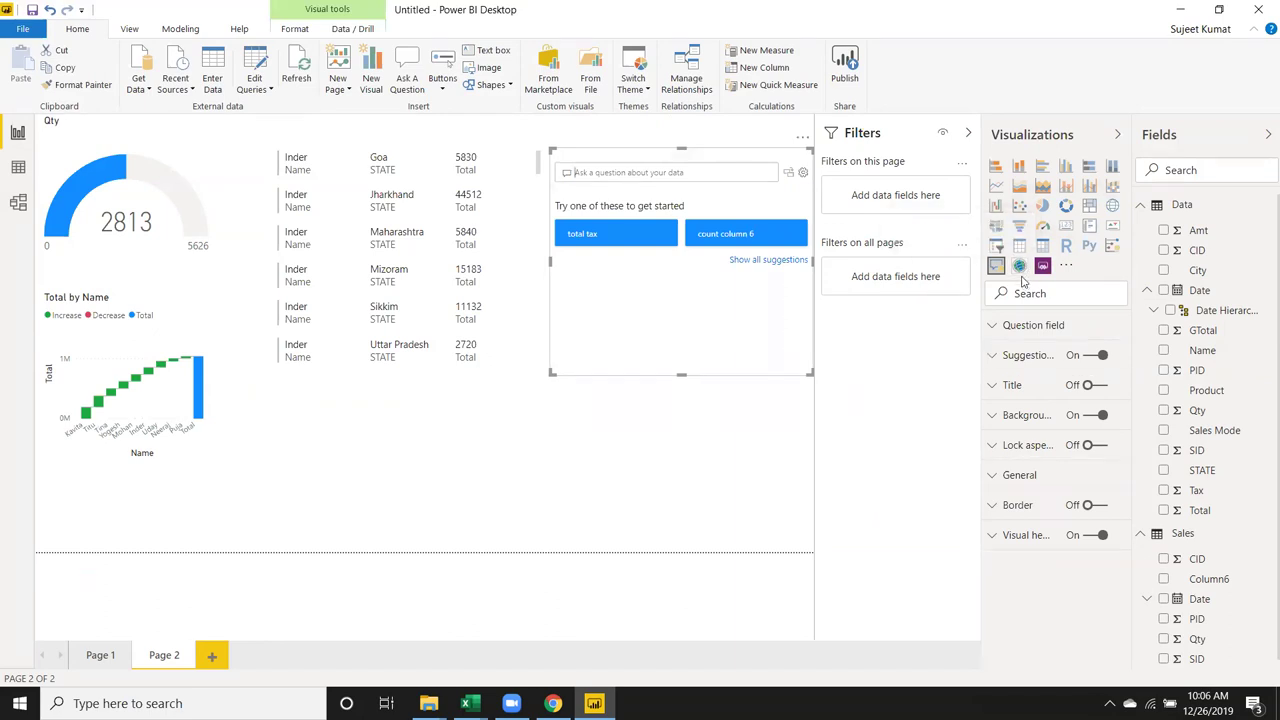
key(Delete)
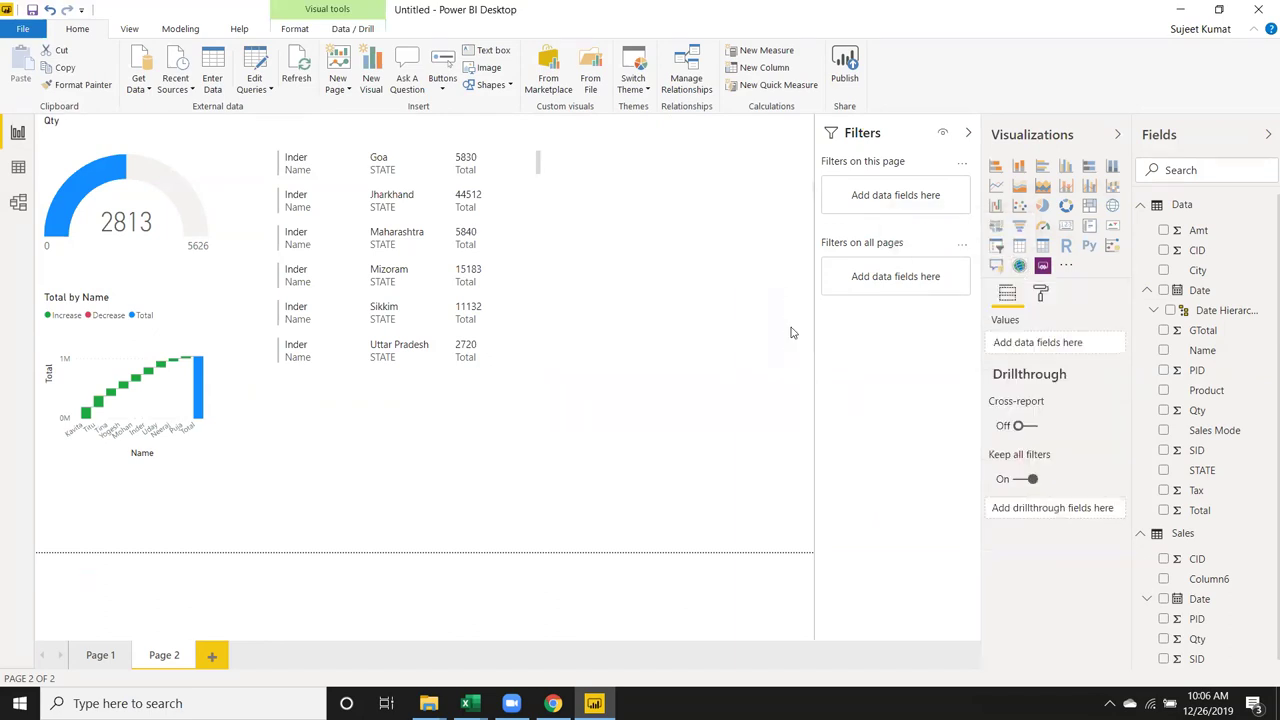
click(1020, 268)
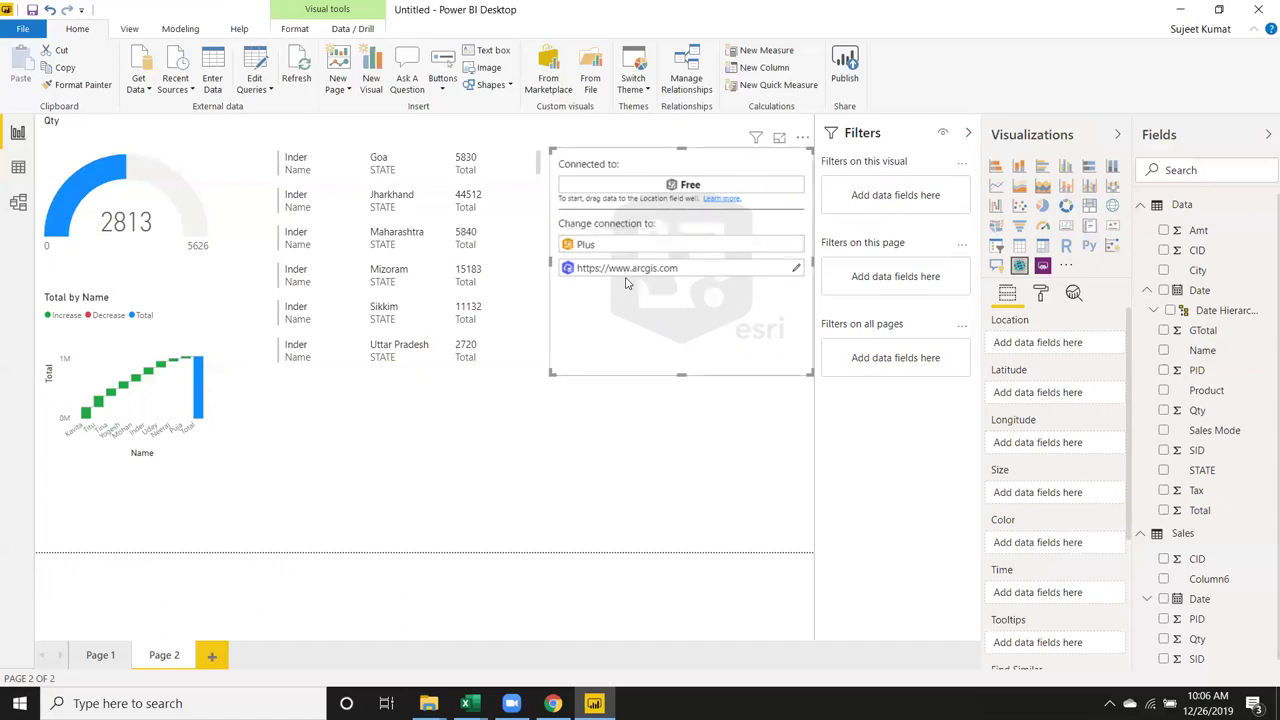
click(795, 269)
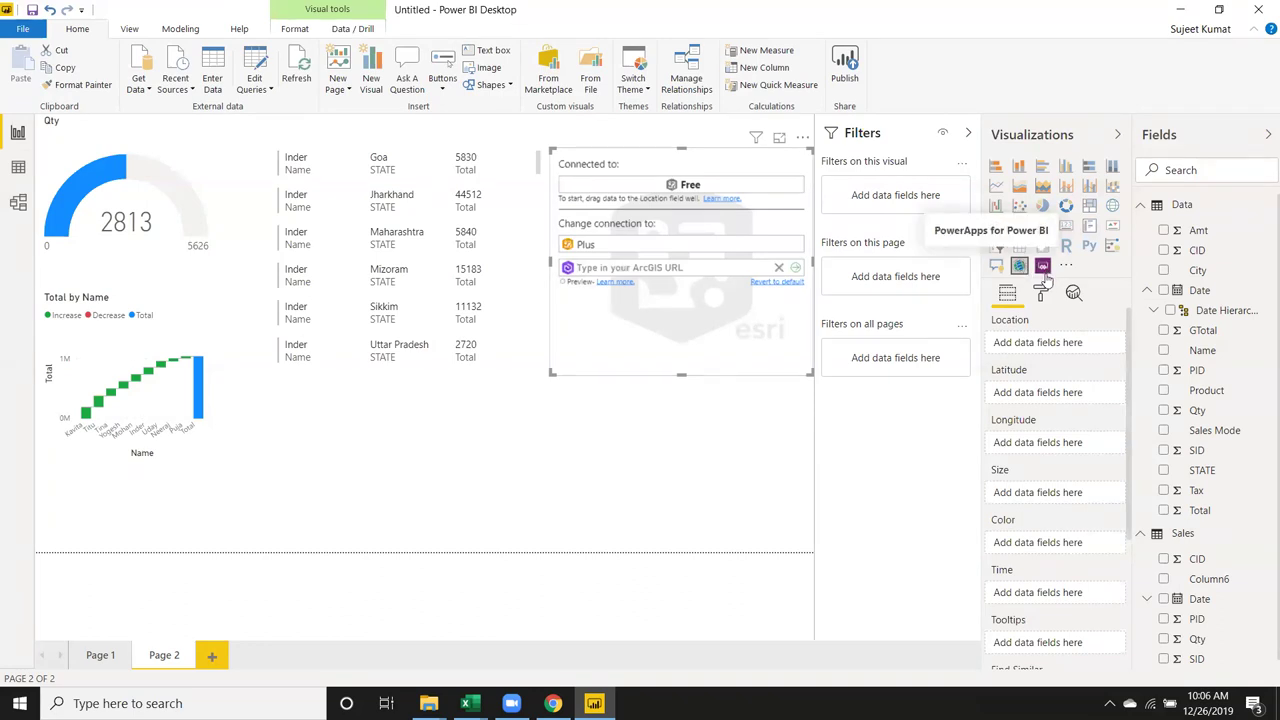
- Convert the map to a PowerApps visual, make it taller, then delete it
click(1043, 268)
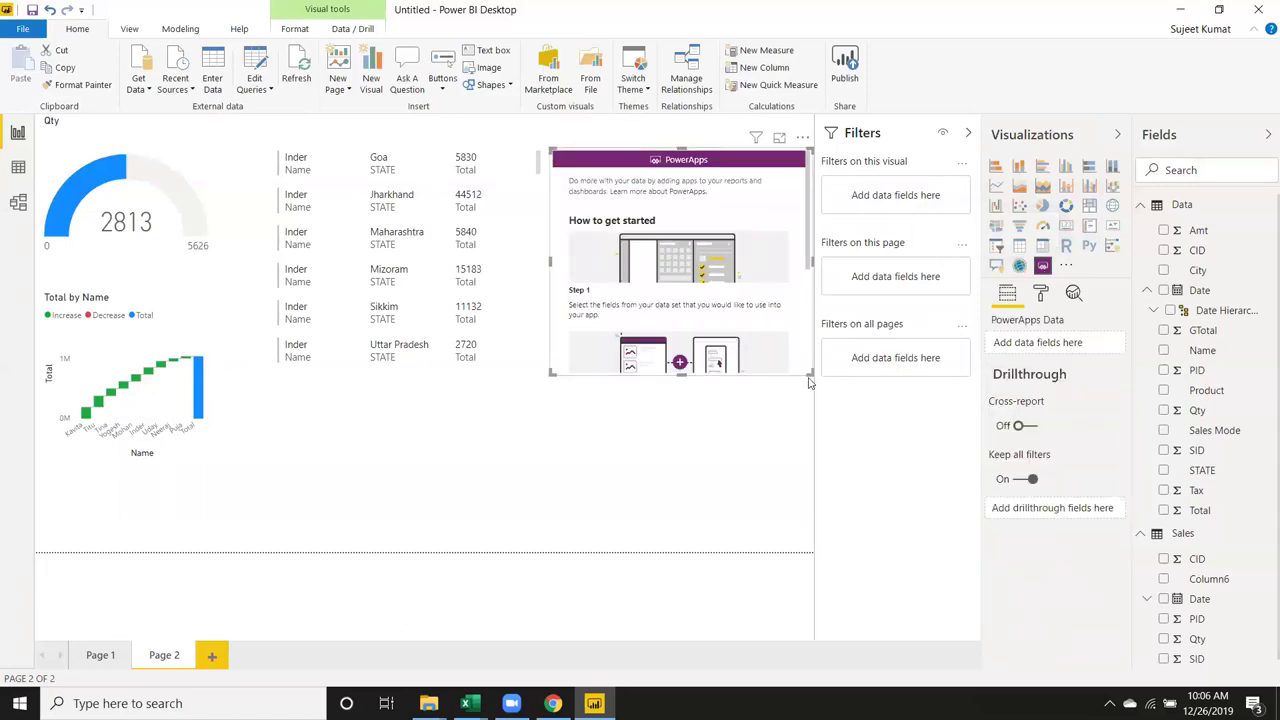
drag(812, 373, 797, 463)
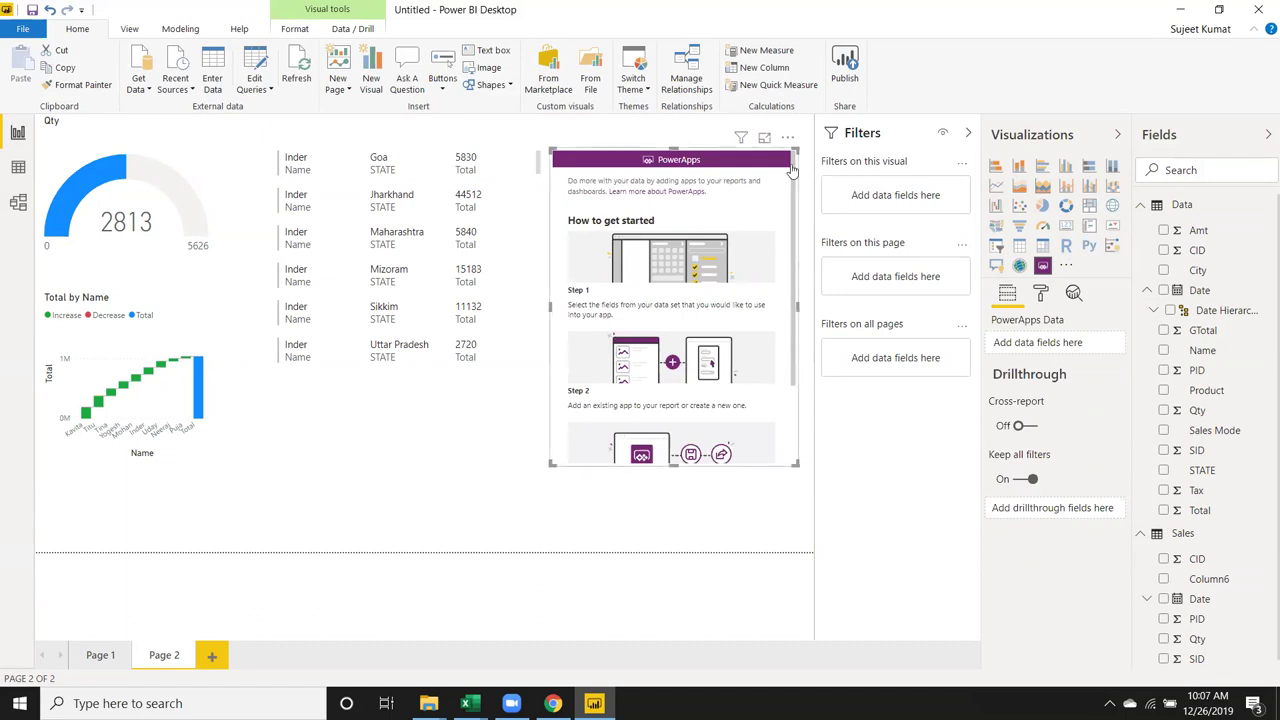
key(Delete)
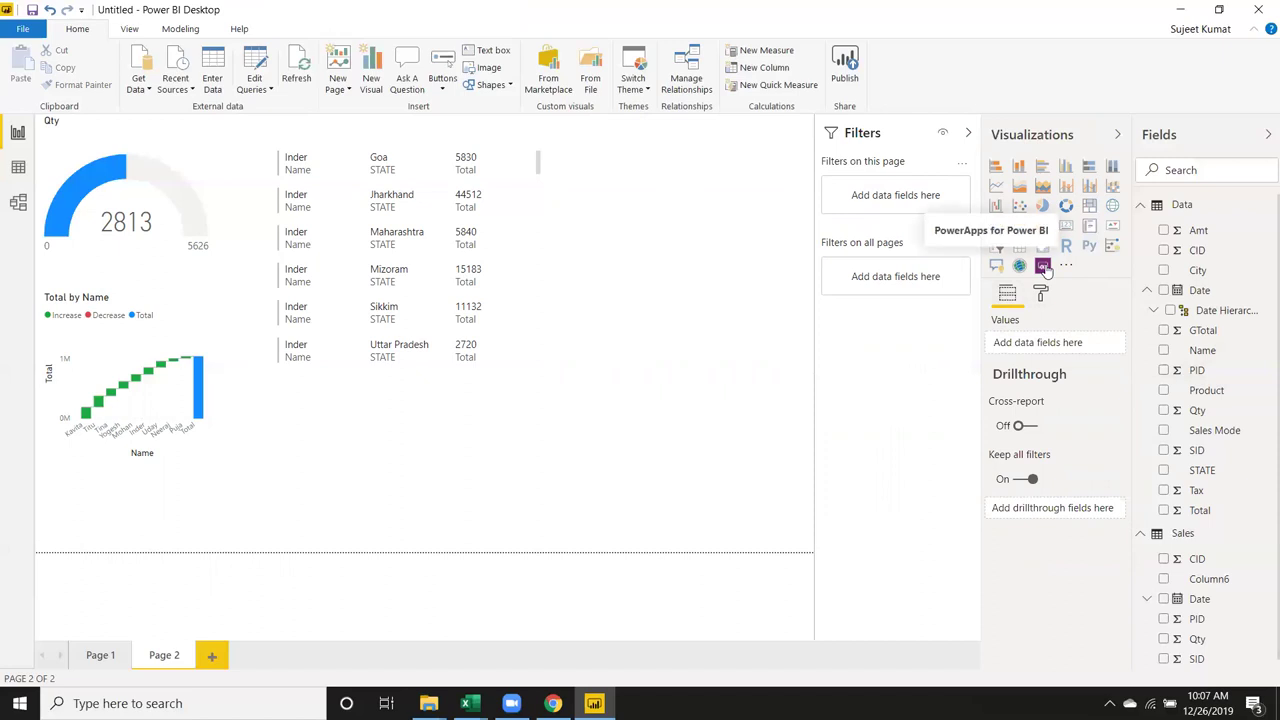
- Re-add a PowerApps visual, view it full-size via More options, and return to the report
click(1043, 265)
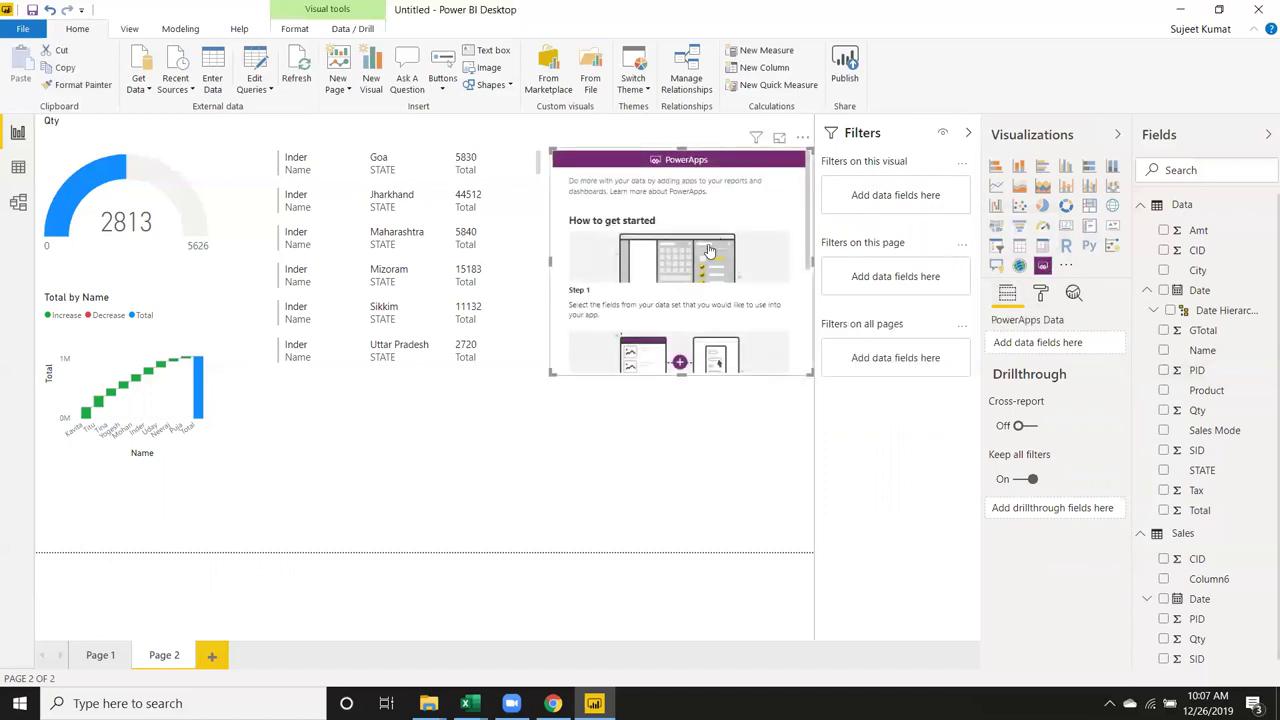
click(803, 140)
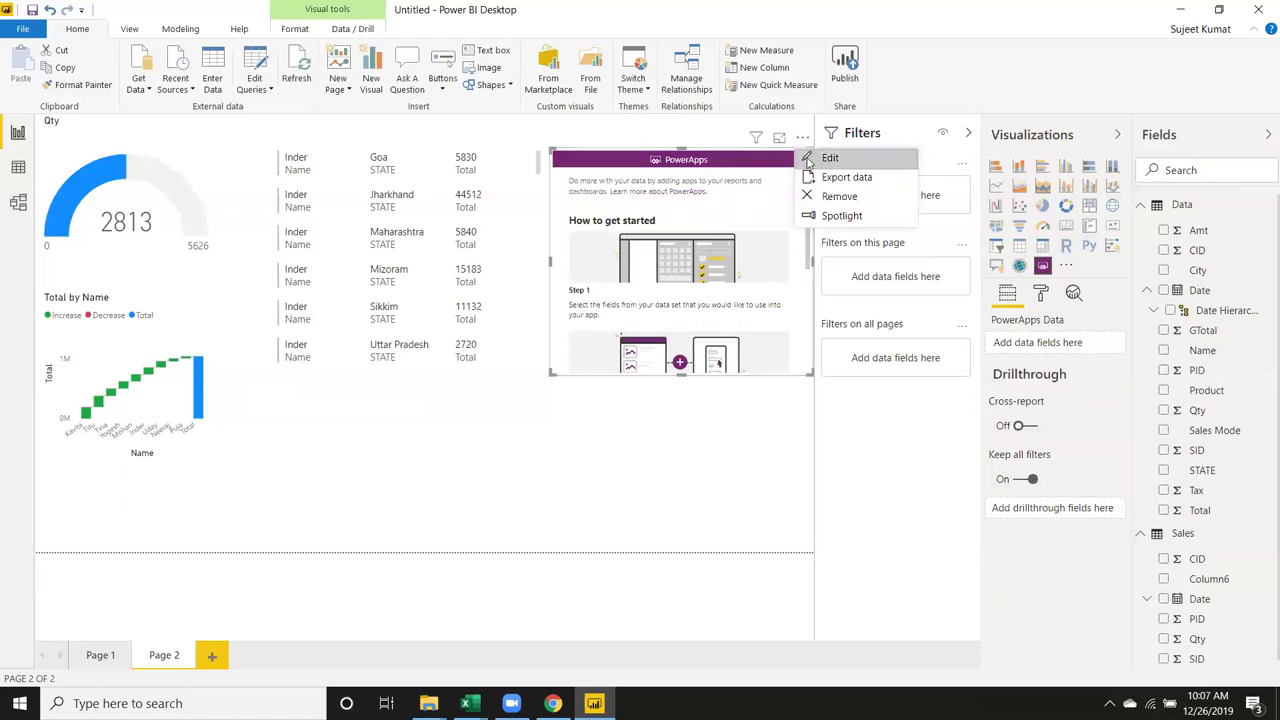
click(812, 160)
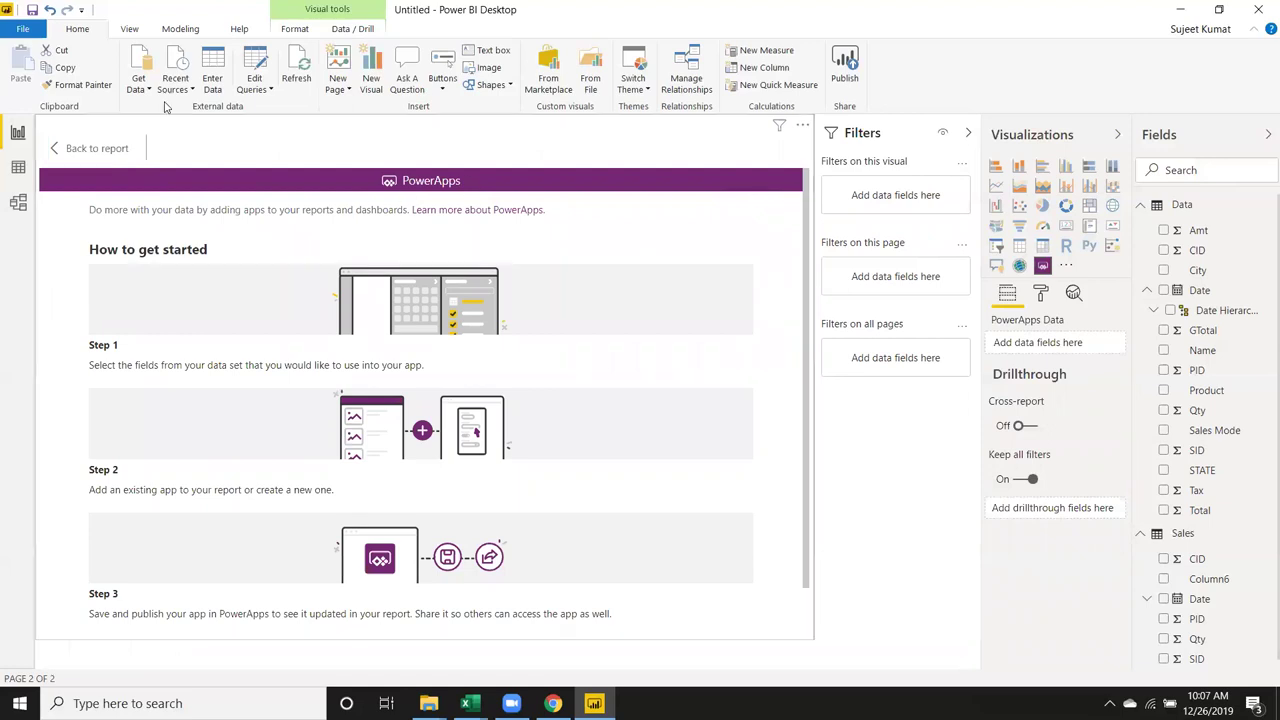
click(97, 148)
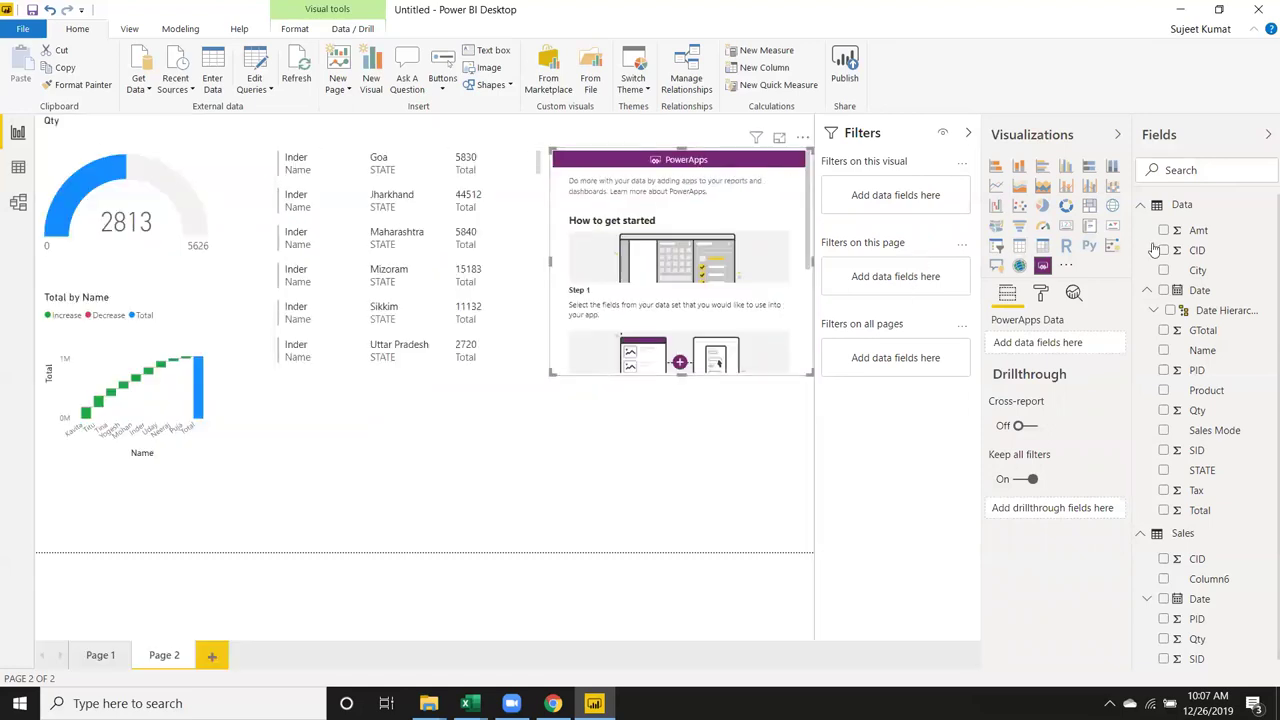
click(1066, 267)
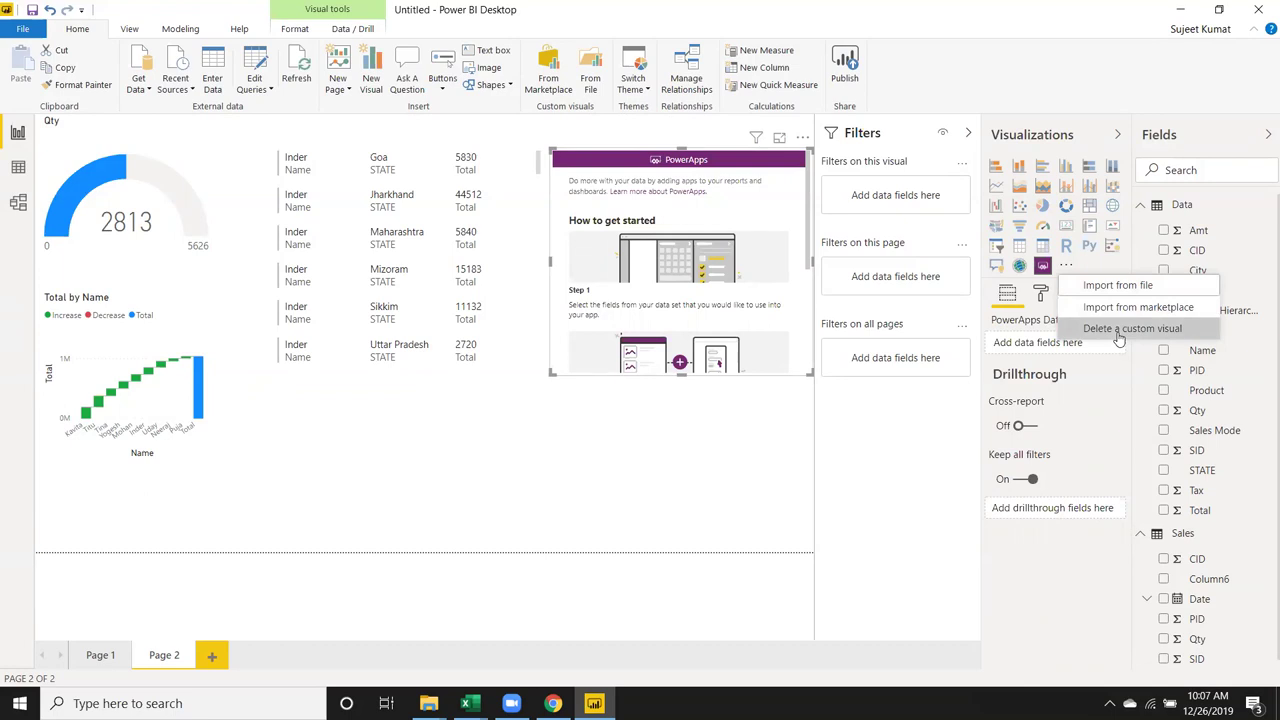
click(919, 501)
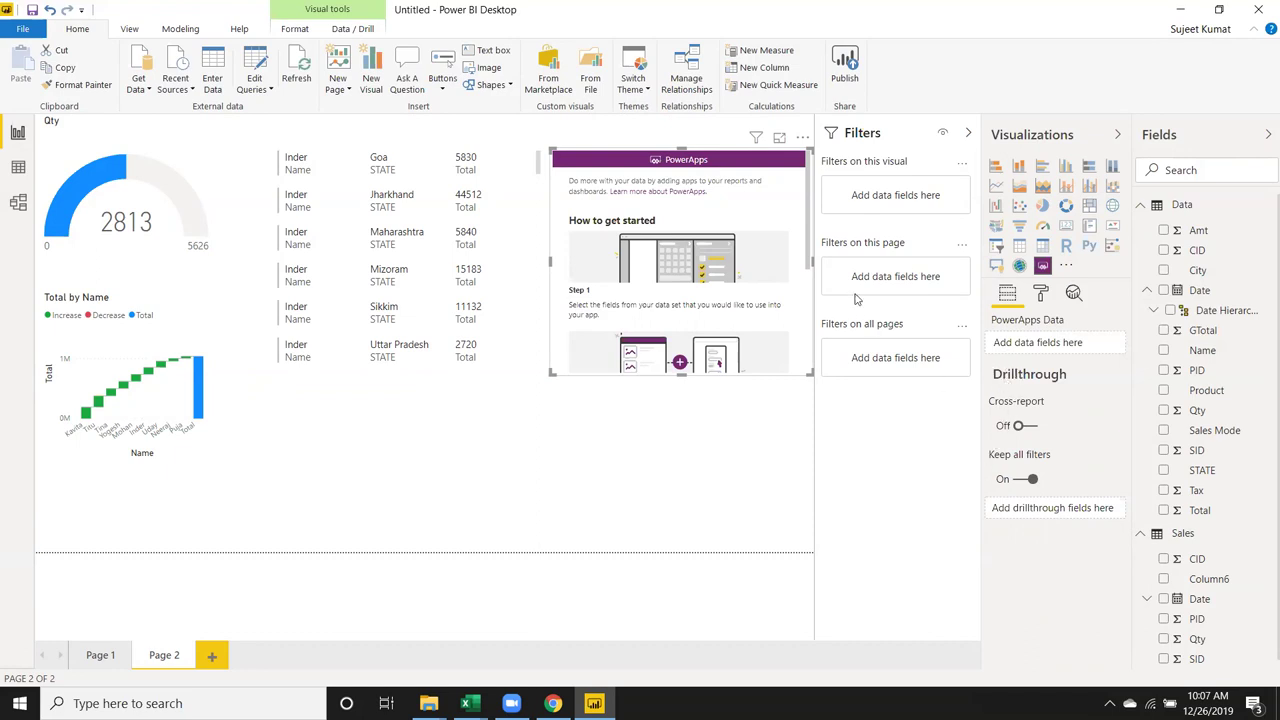
- Review the card, gauge and waterfall, browsing the card's fields, format and analytics panes
click(497, 217)
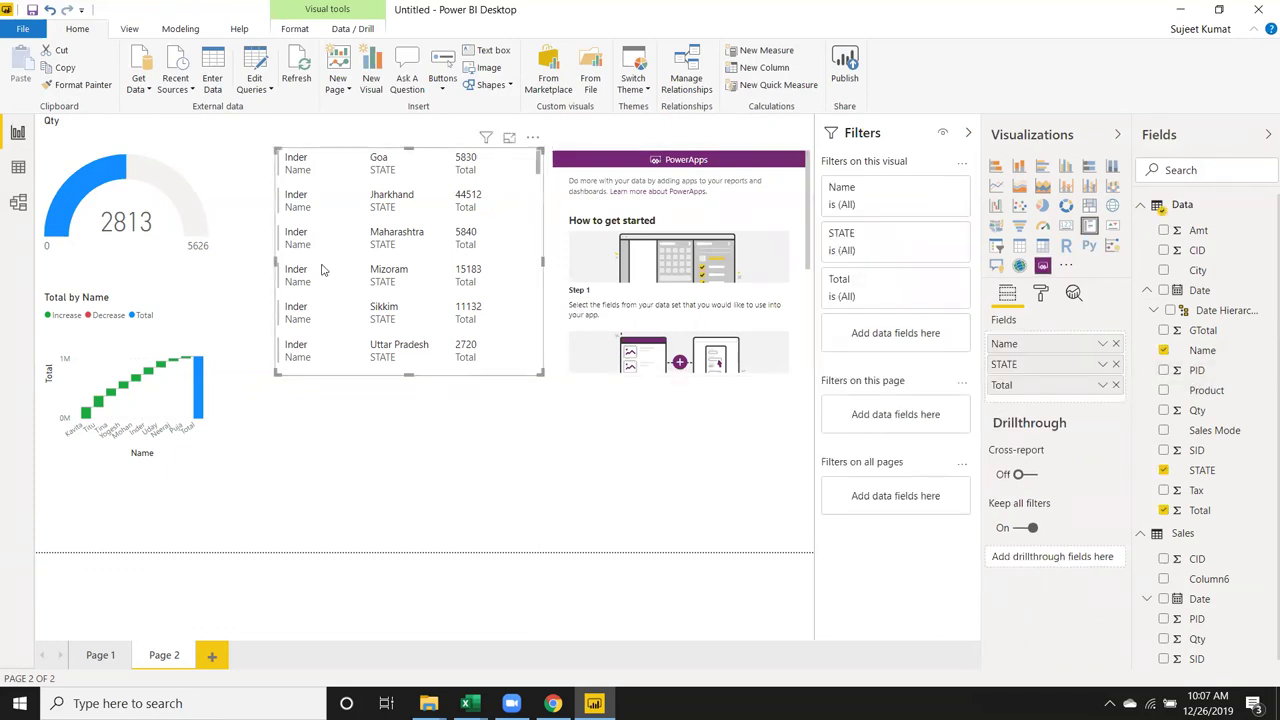
click(201, 231)
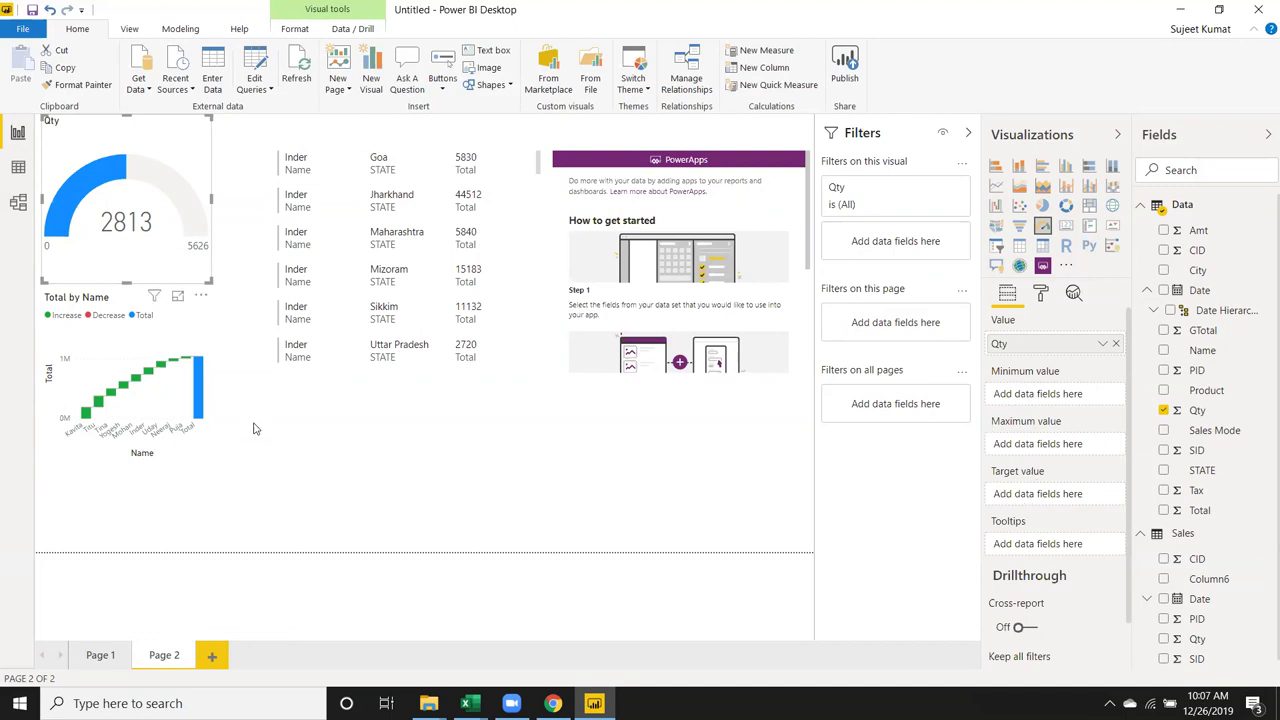
click(195, 406)
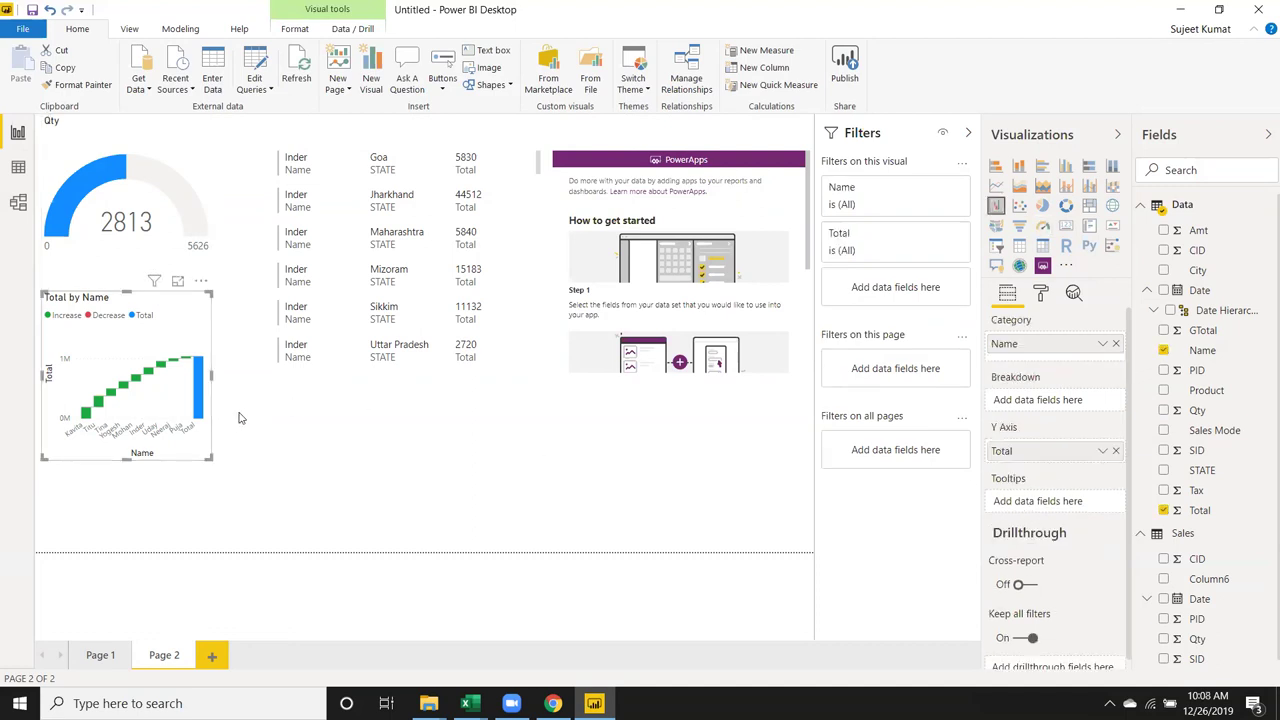
click(478, 349)
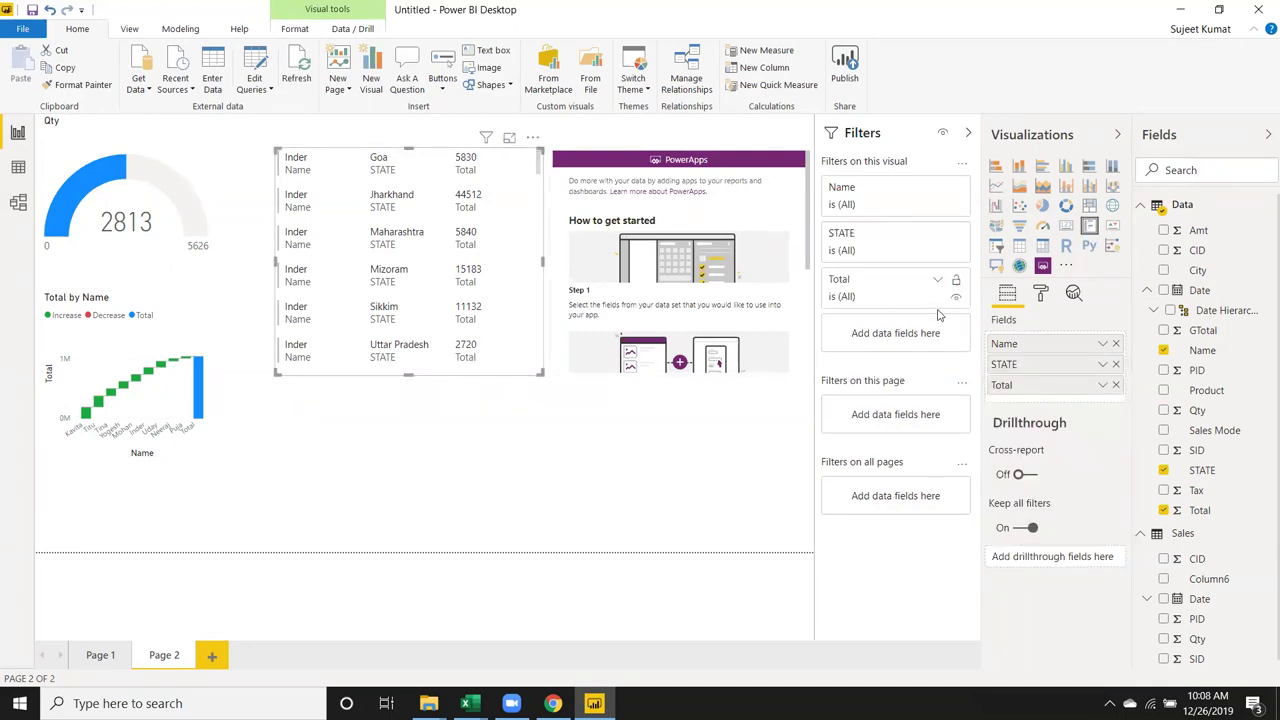
click(1043, 298)
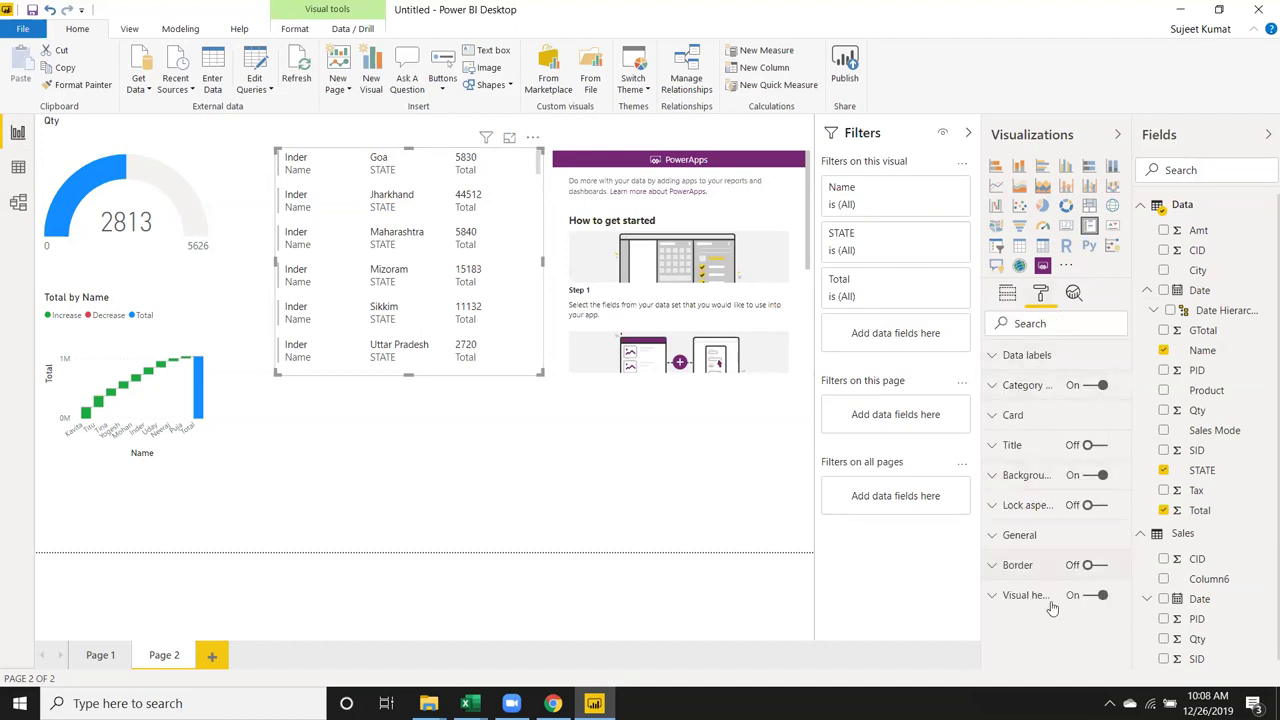
click(1071, 300)
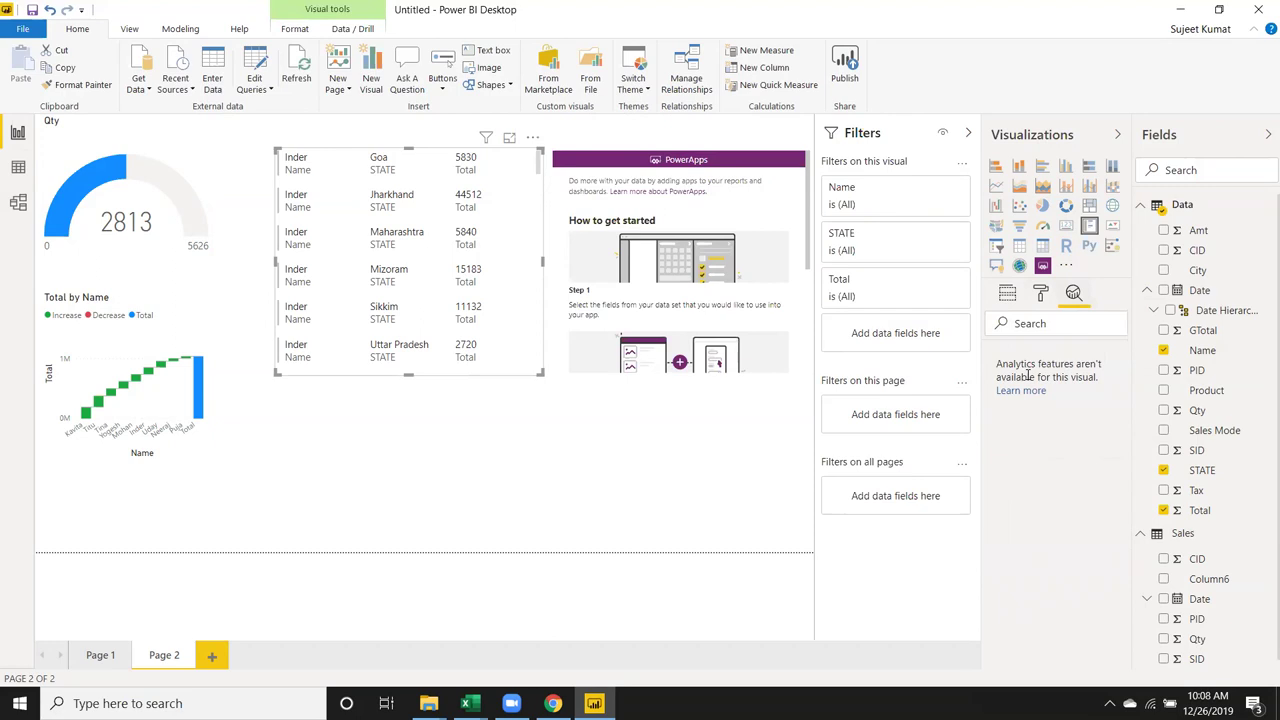
click(1007, 295)
click(1041, 295)
click(1073, 295)
click(1013, 306)
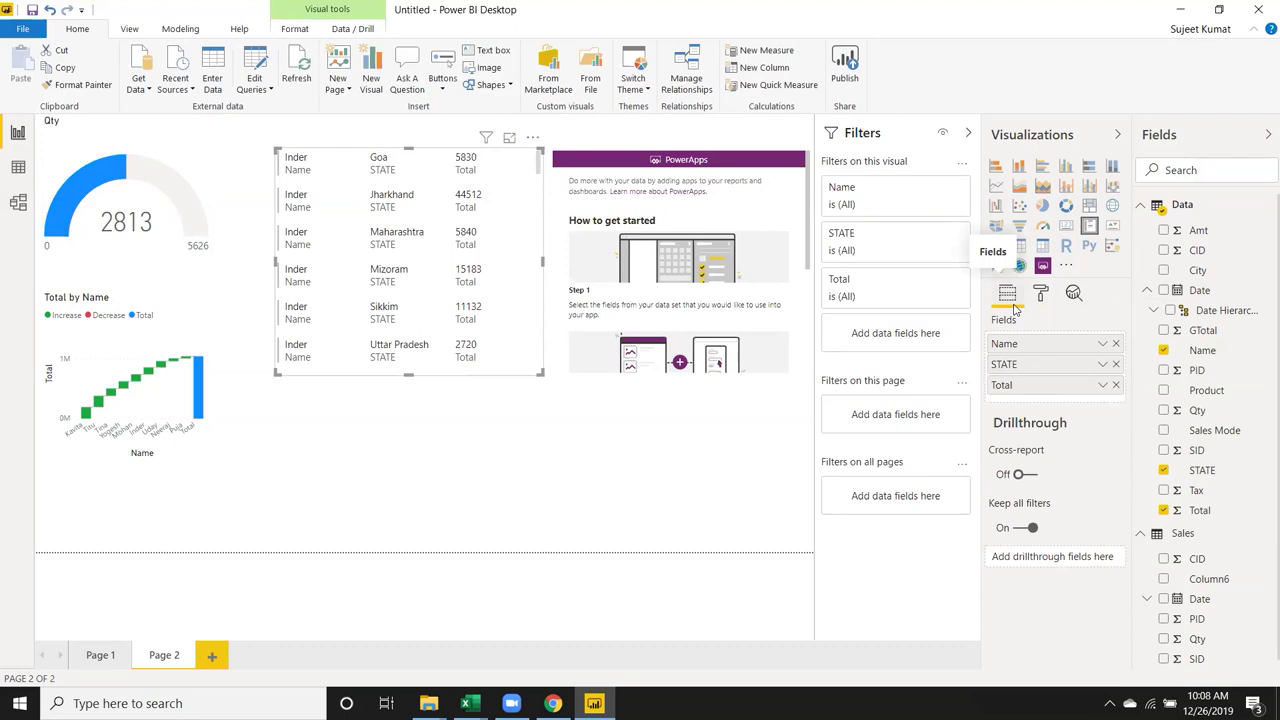
- Filter the multi-row card's Name to Inder only, check the STATE filter, and deselect it
click(863, 215)
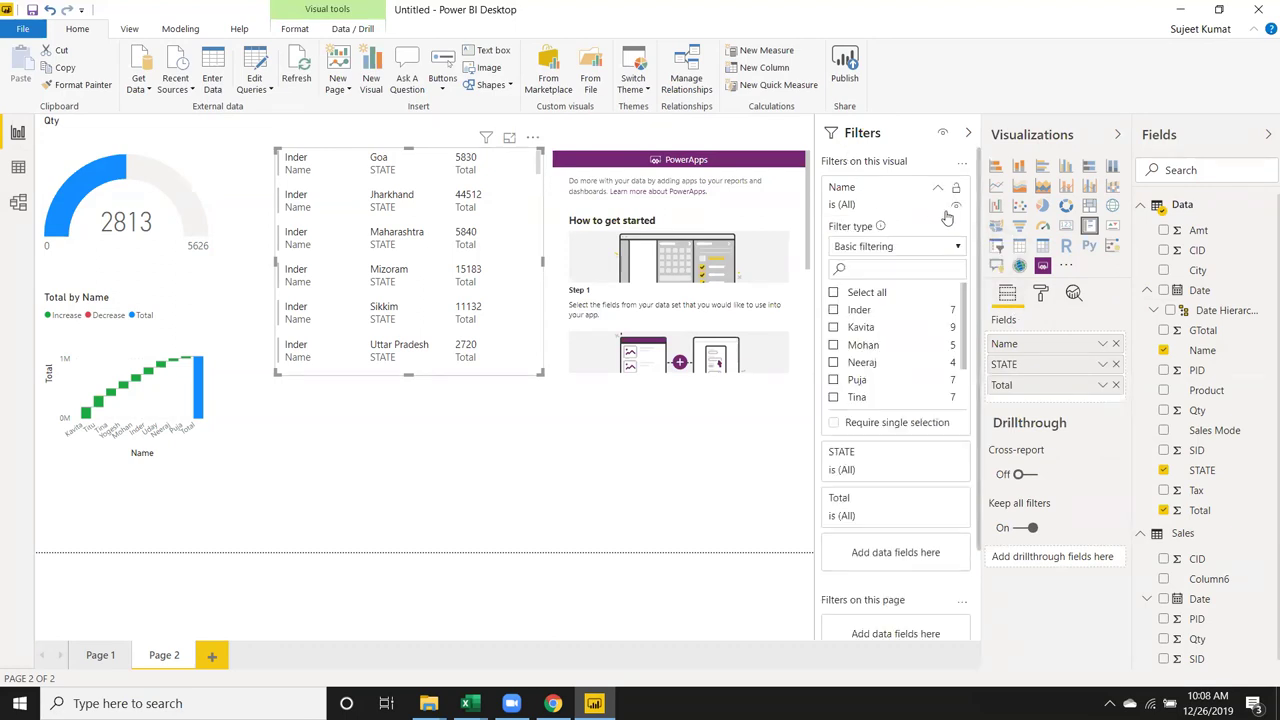
click(834, 310)
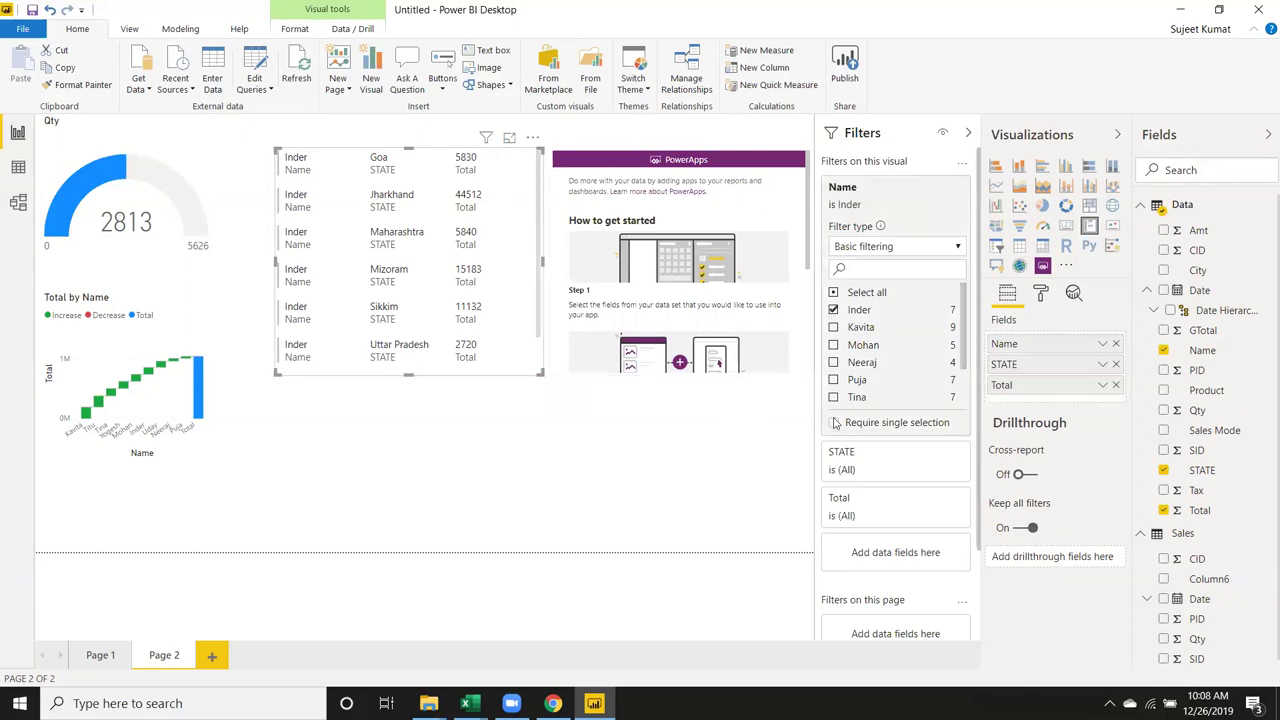
click(841, 476)
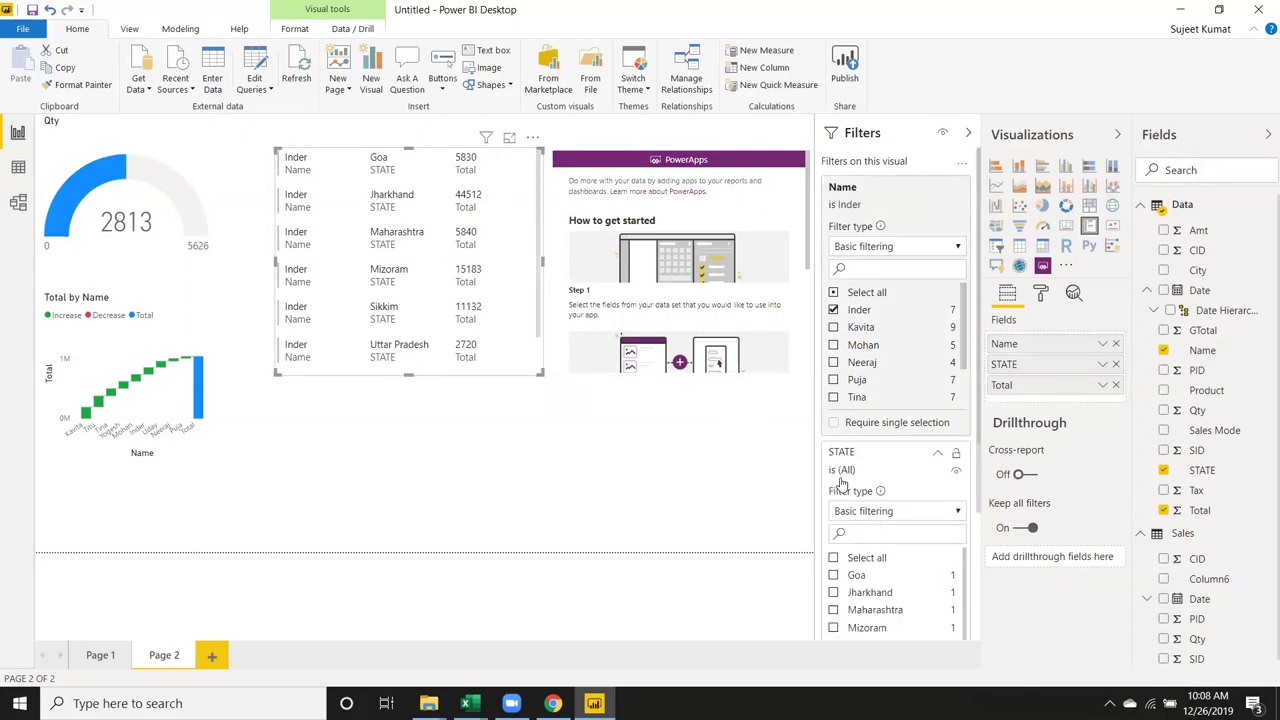
click(811, 488)
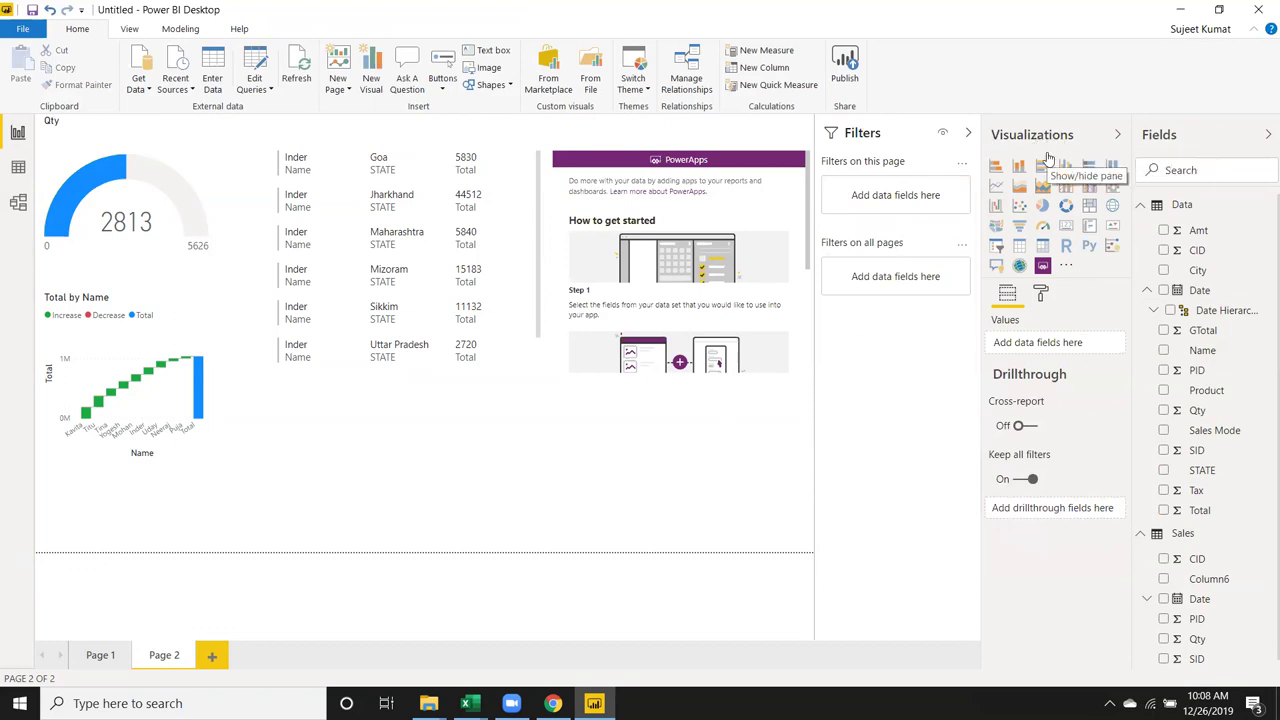
click(968, 135)
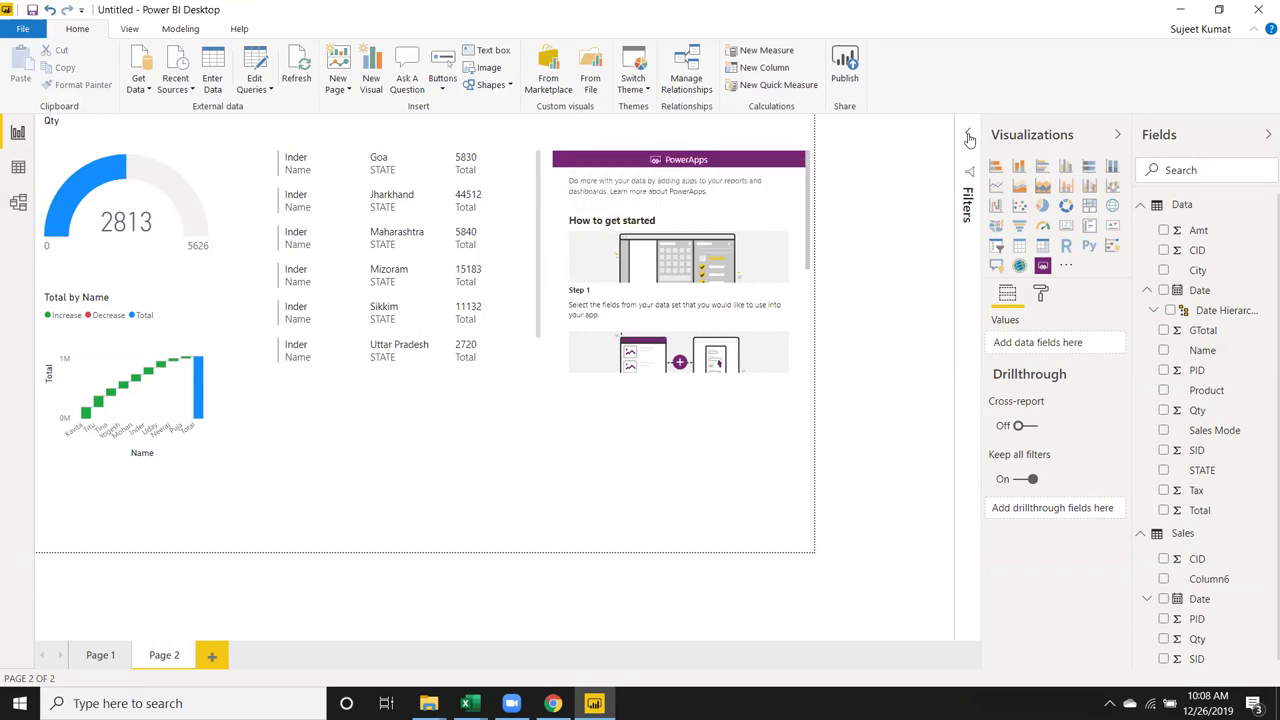
click(1119, 137)
click(1266, 137)
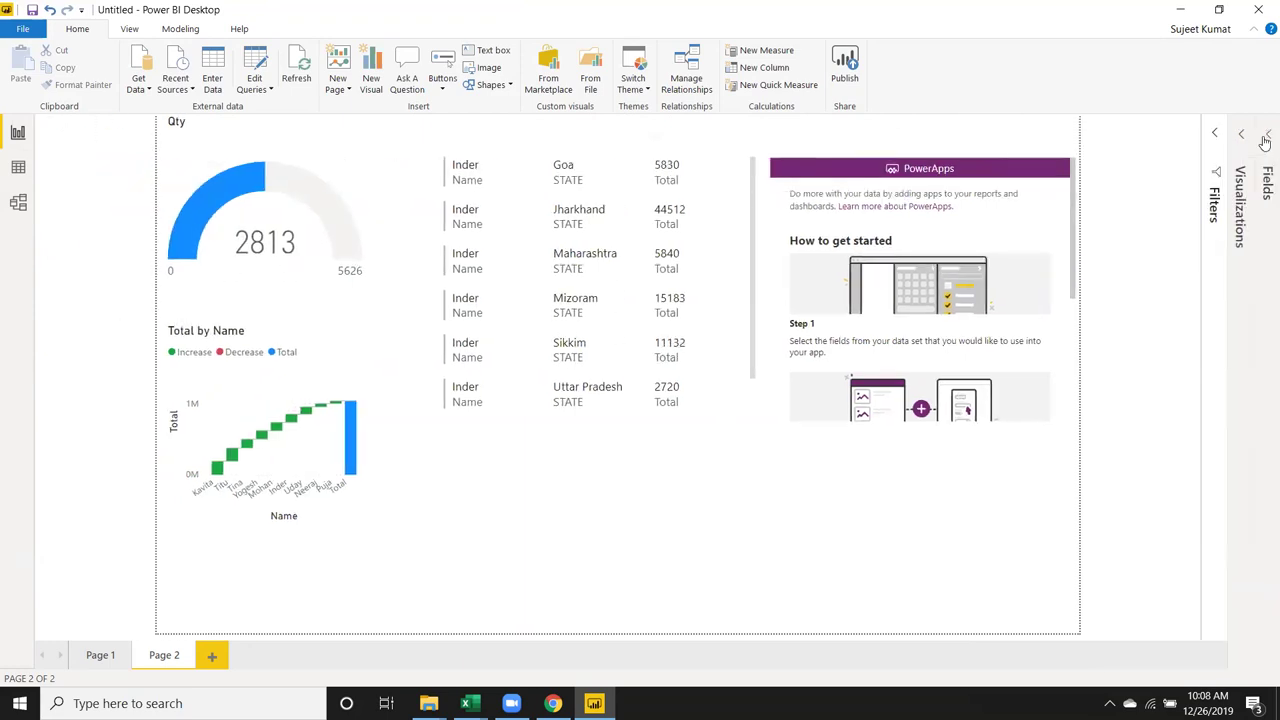
click(1243, 140)
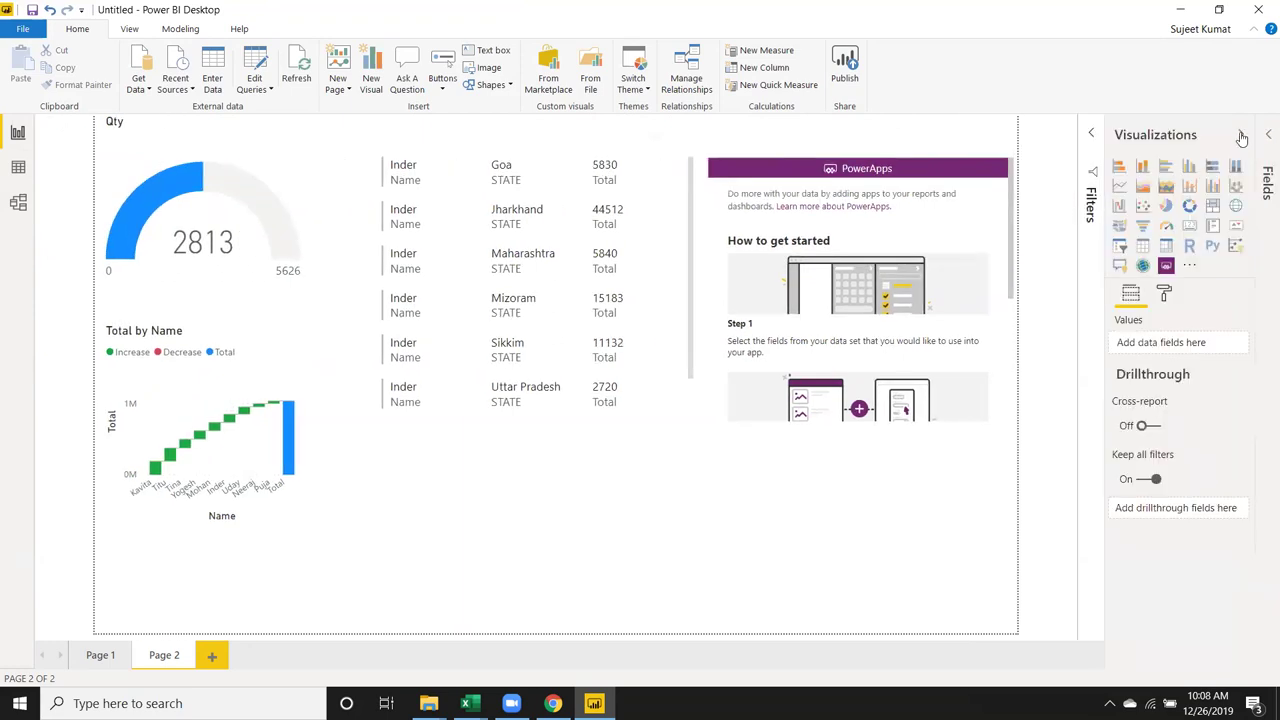
click(1237, 140)
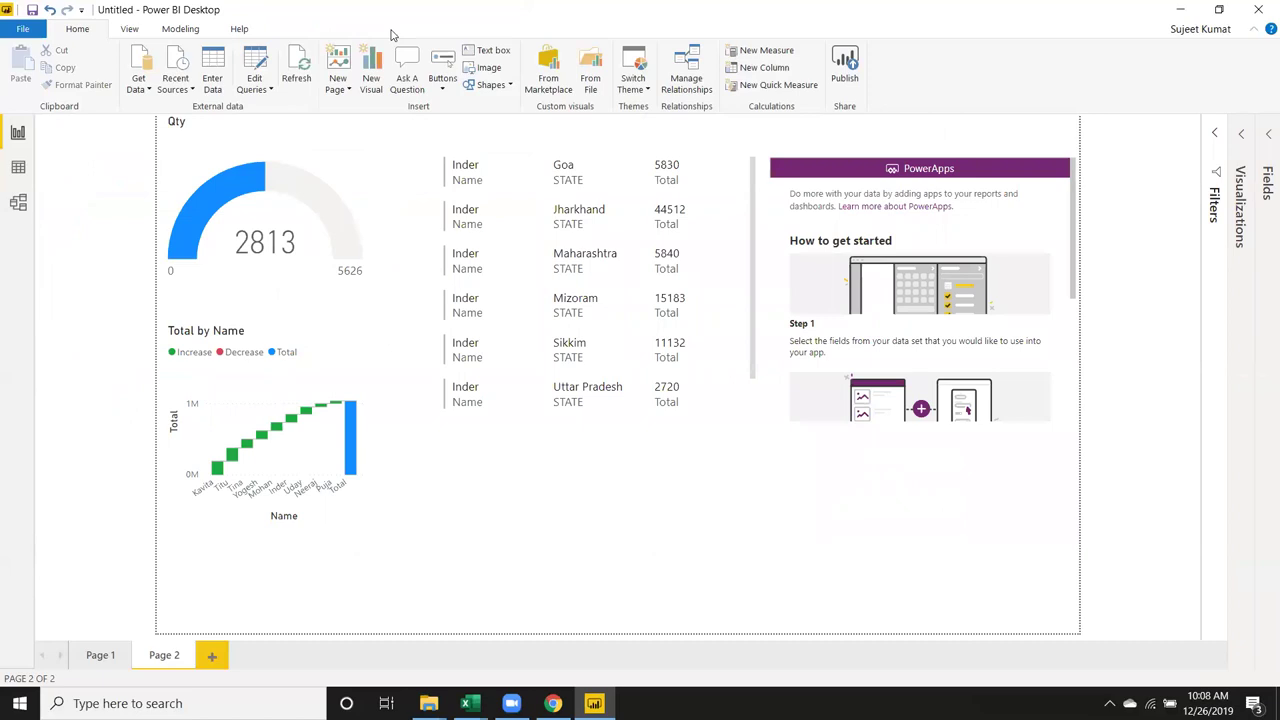
click(129, 30)
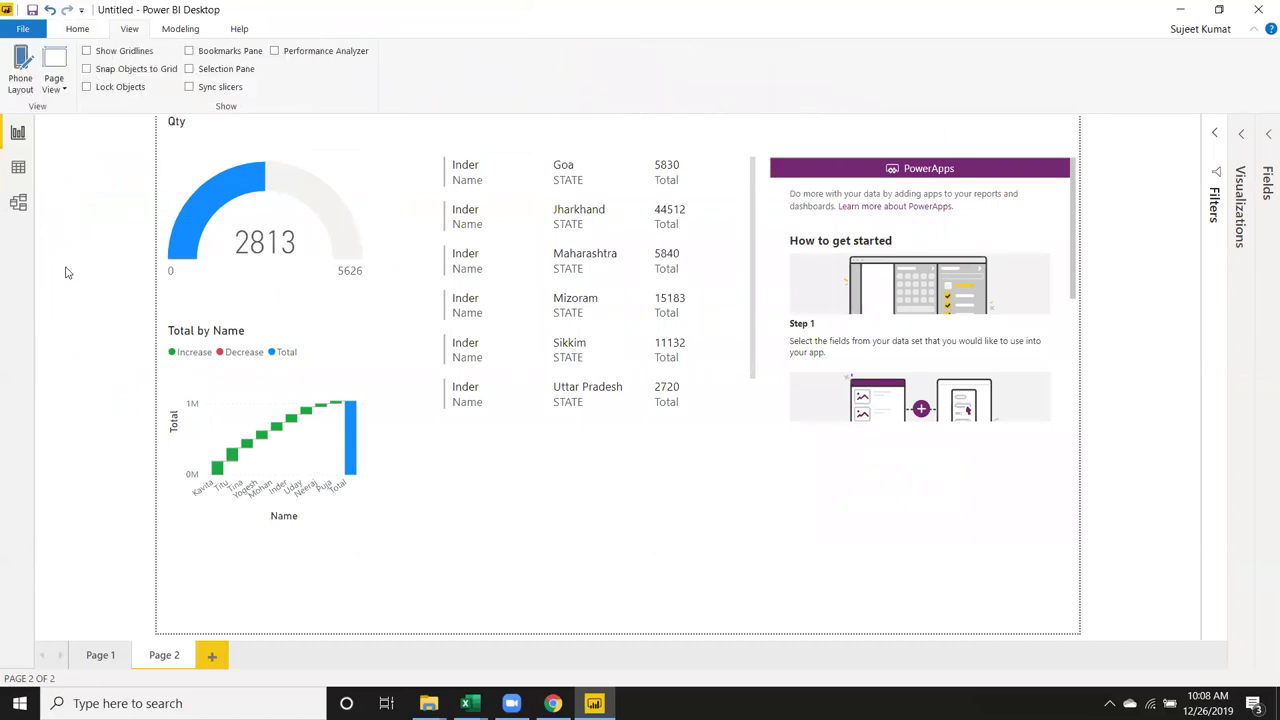
click(62, 90)
click(70, 337)
click(72, 30)
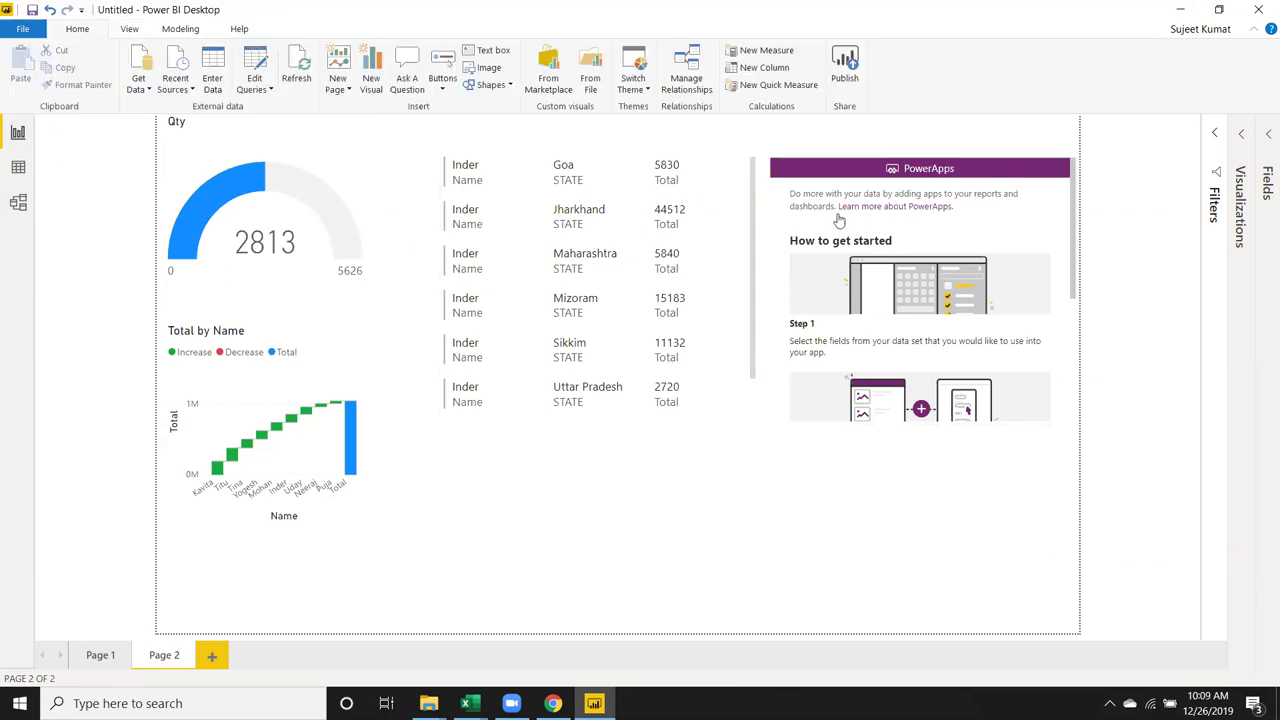
click(1216, 133)
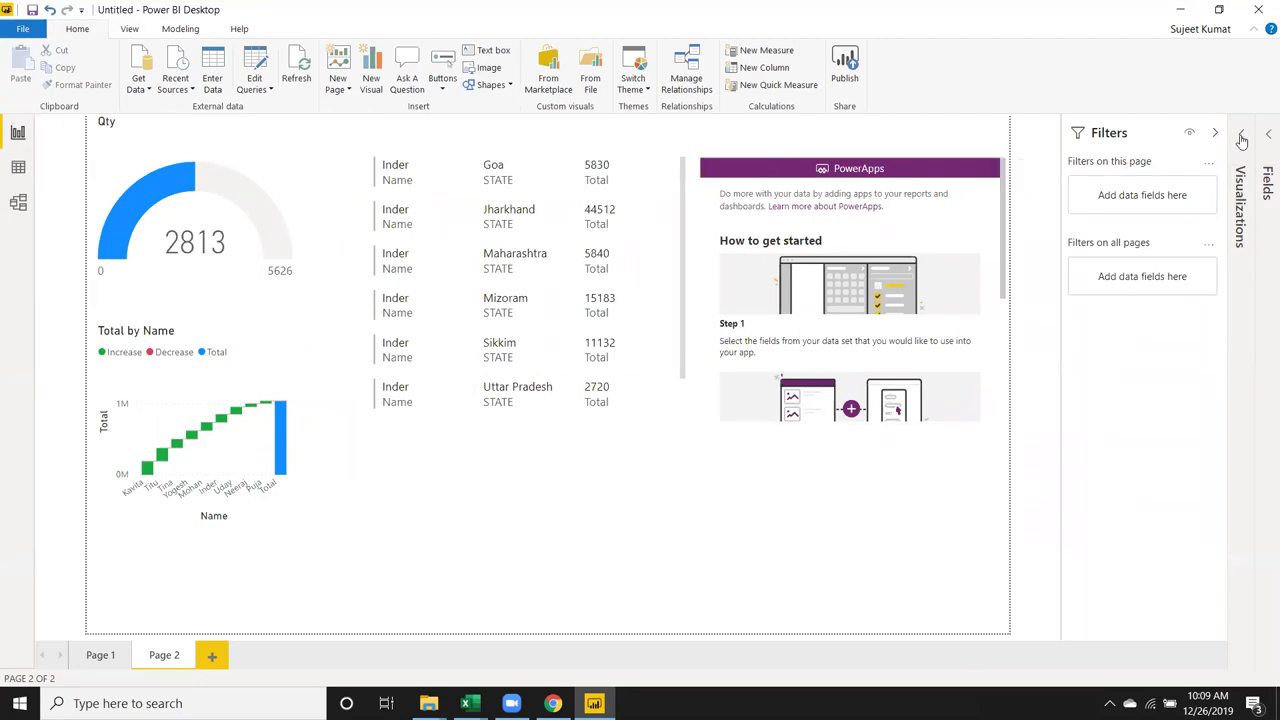
click(1241, 134)
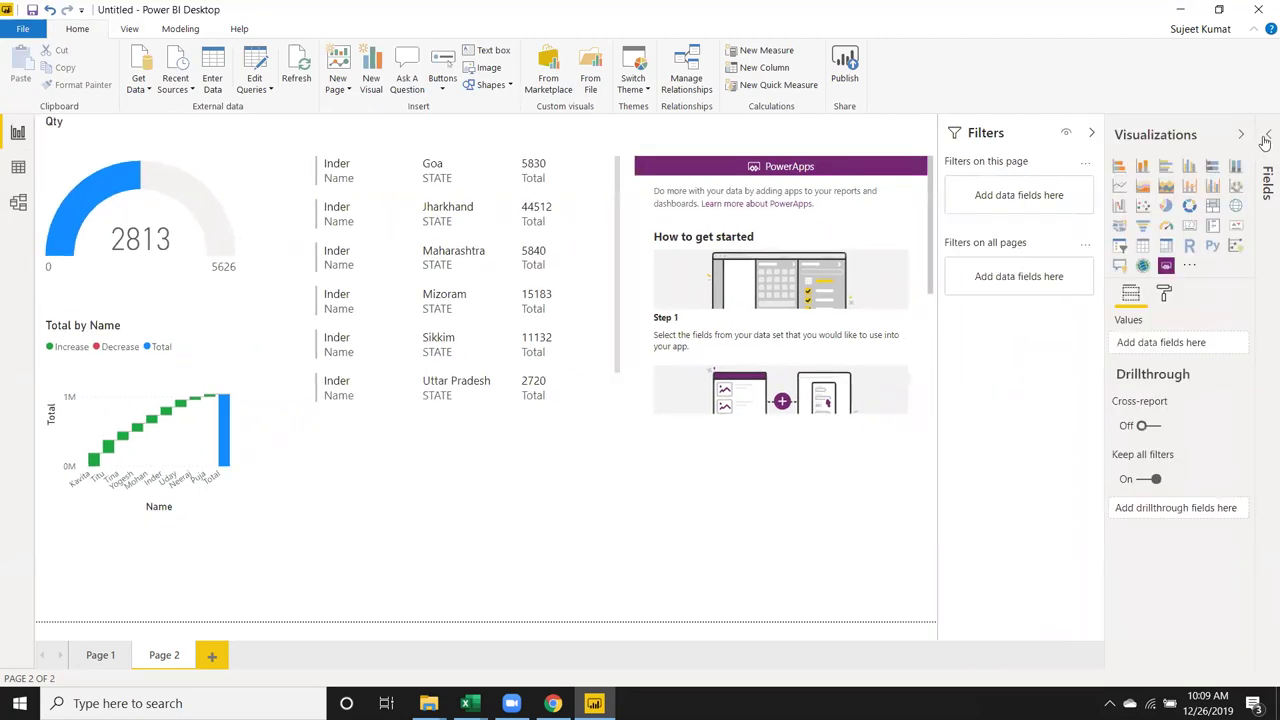
click(1266, 137)
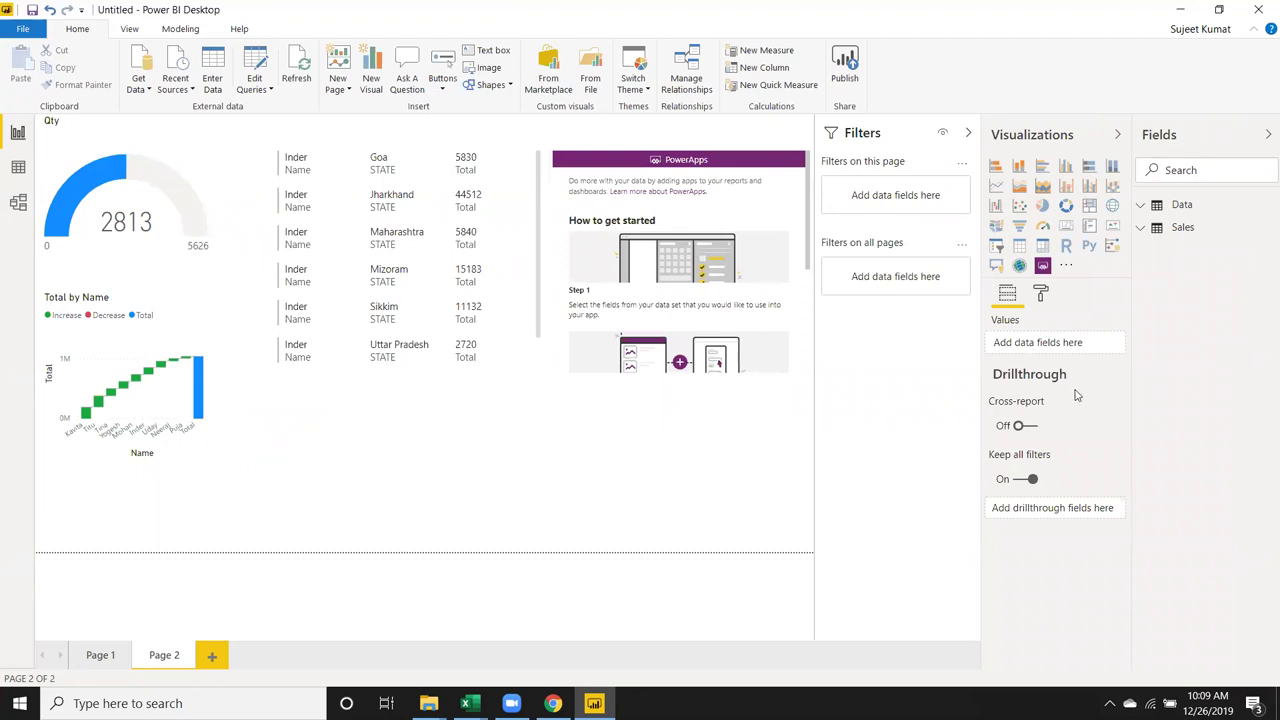
mouse_move(1076, 397)
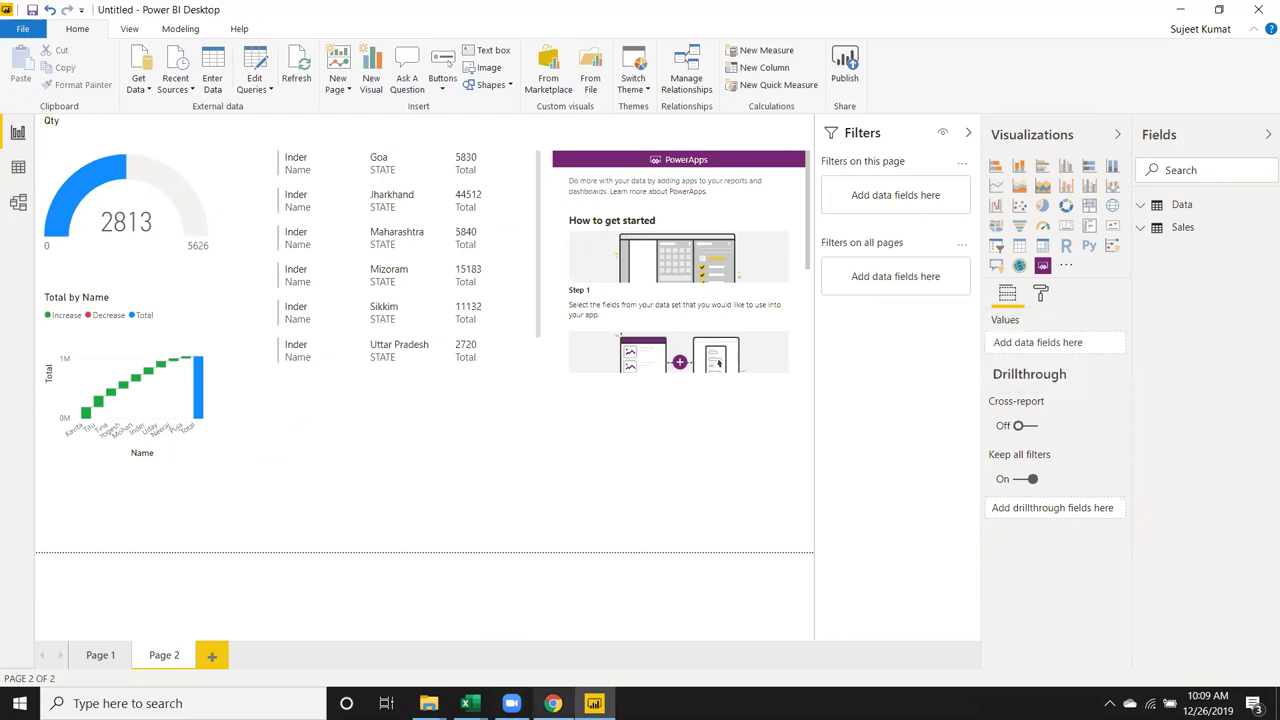
click(552, 703)
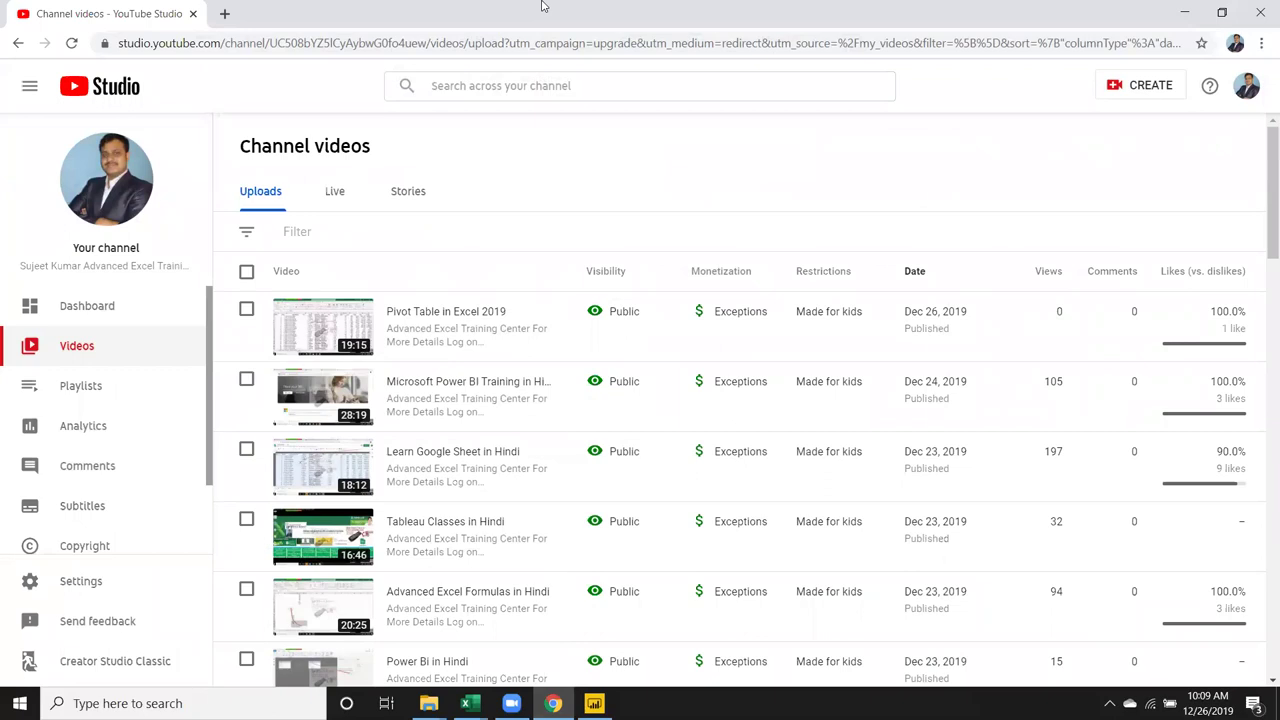
- In a new Chrome tab, go to Google and search for 'dashboard'
click(224, 13)
text(goo)
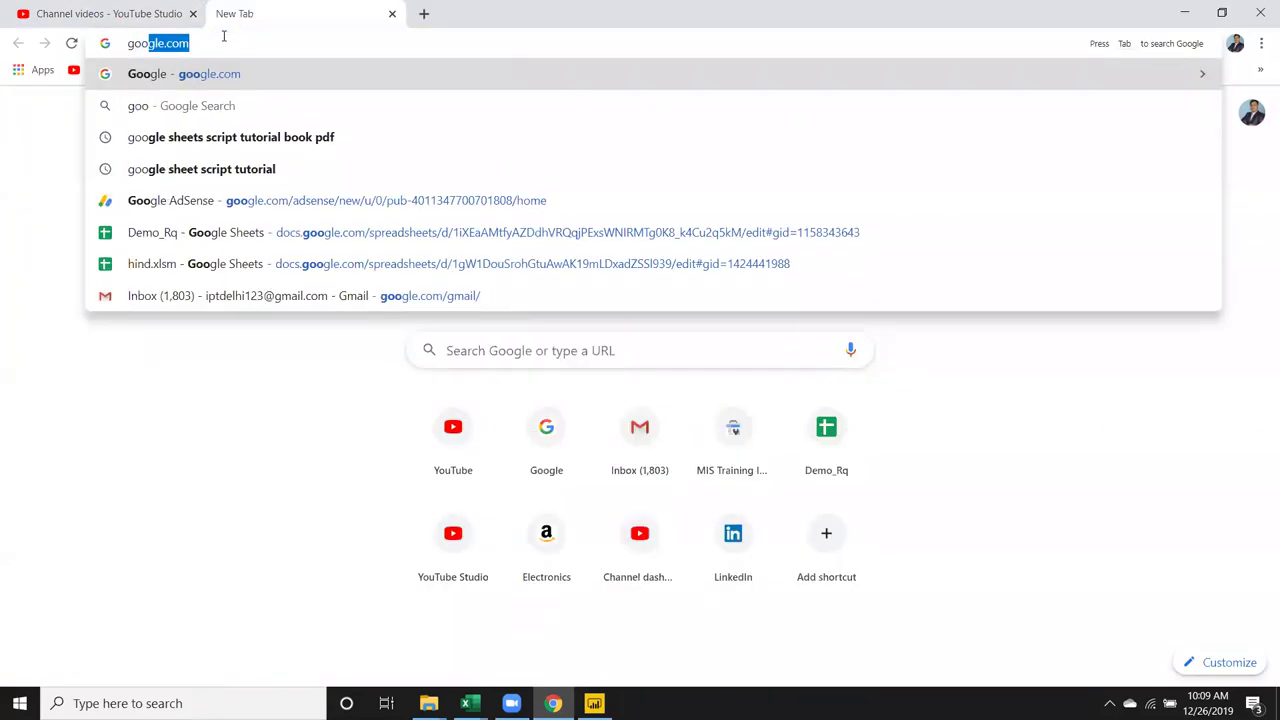
key(Return)
text(dashboard)
key(Return)
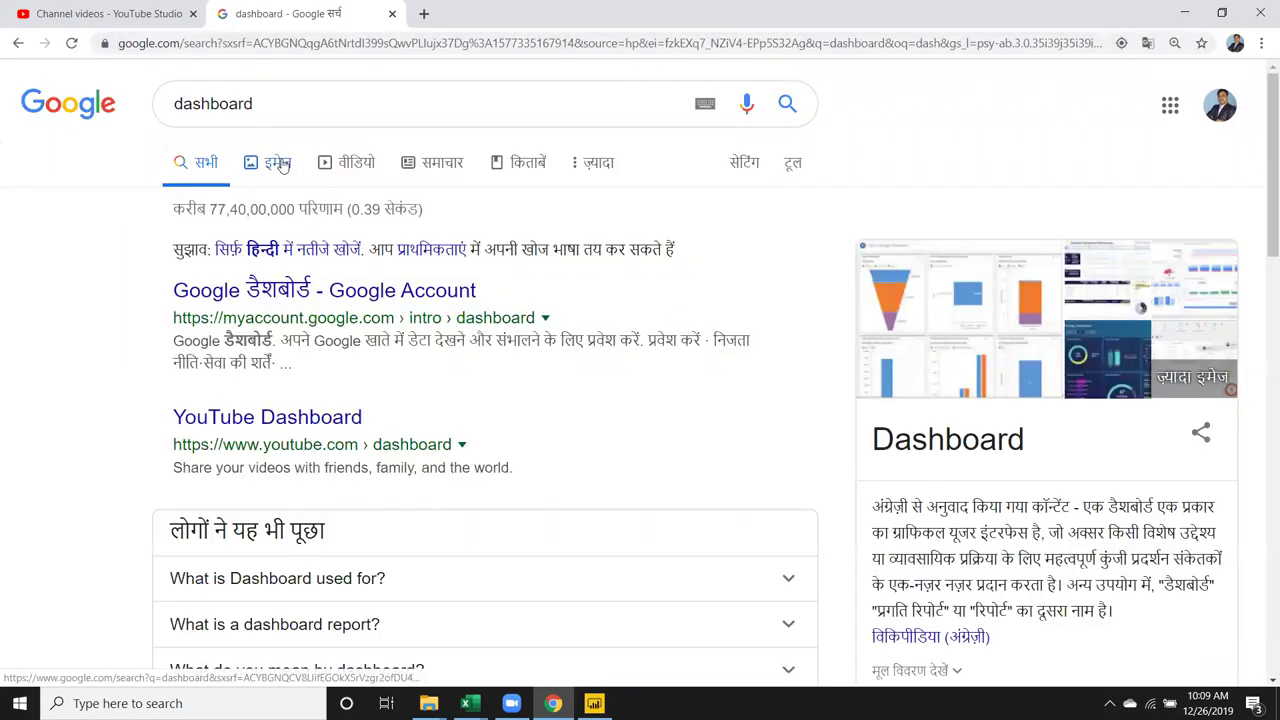
- Browse image results and open the SEO Reporting image's source site, agencyanalytics.com
click(280, 166)
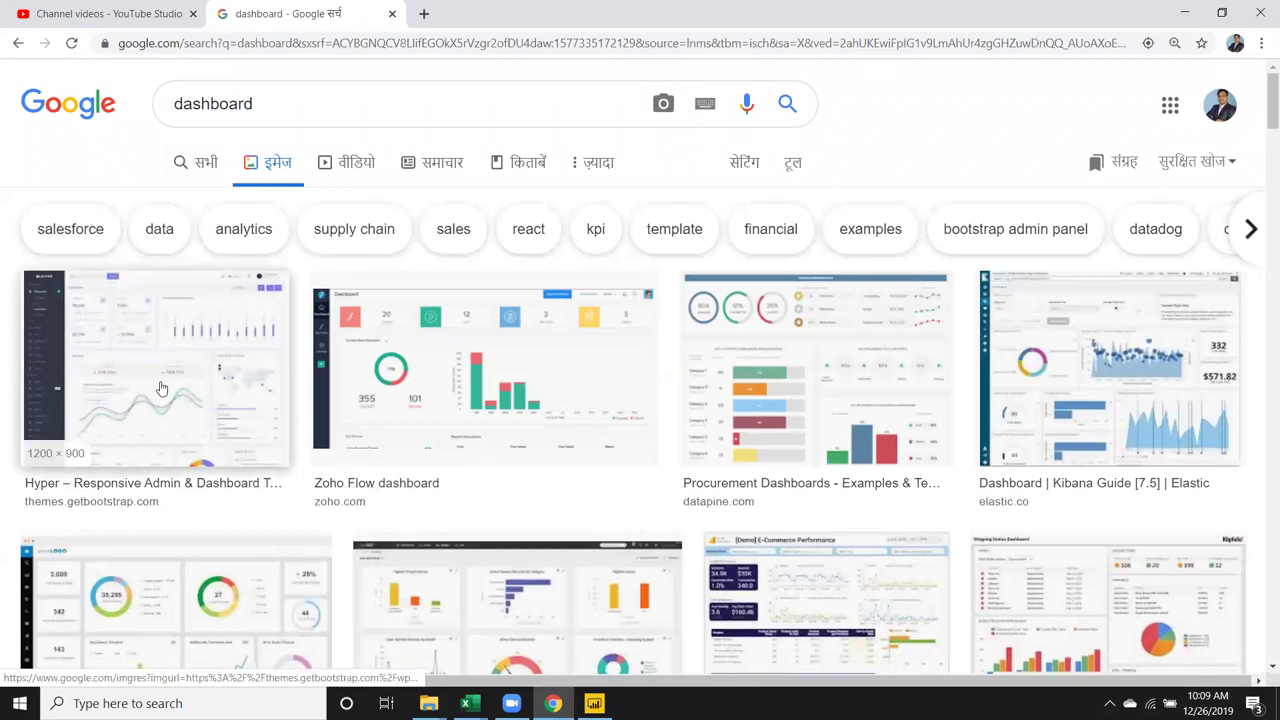
scroll(687, 569, down, 1)
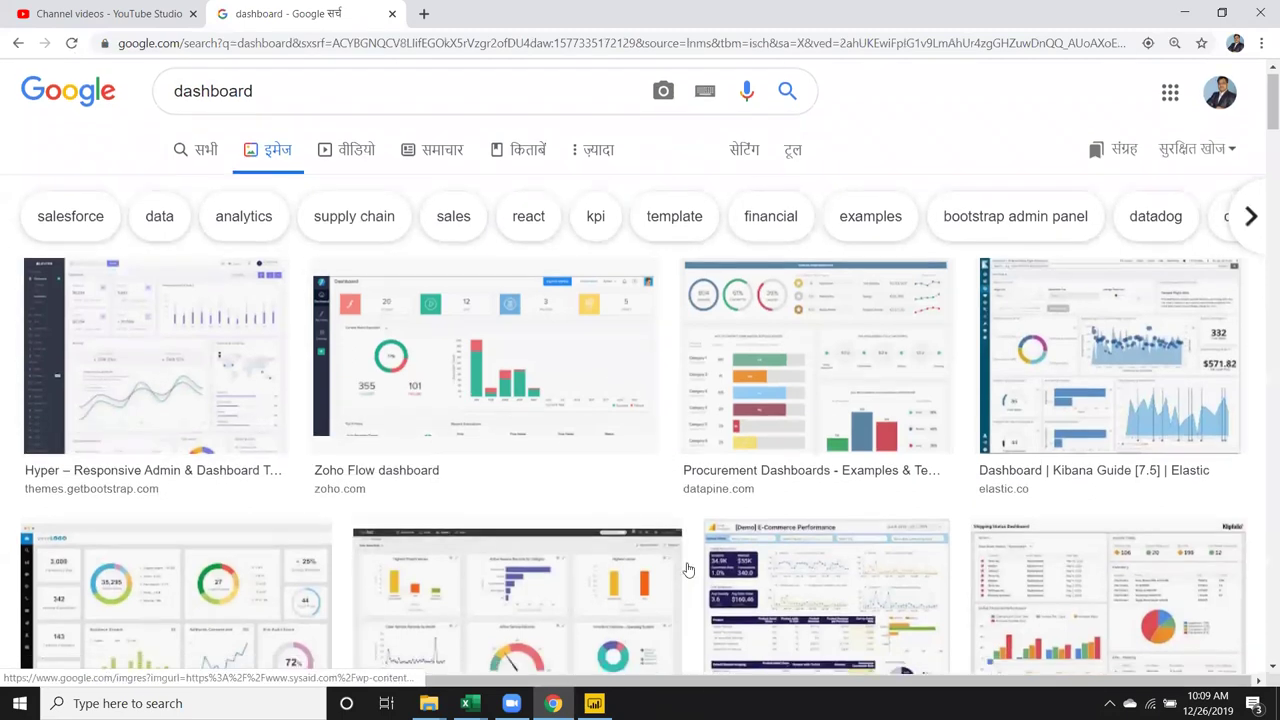
scroll(687, 569, down, 3)
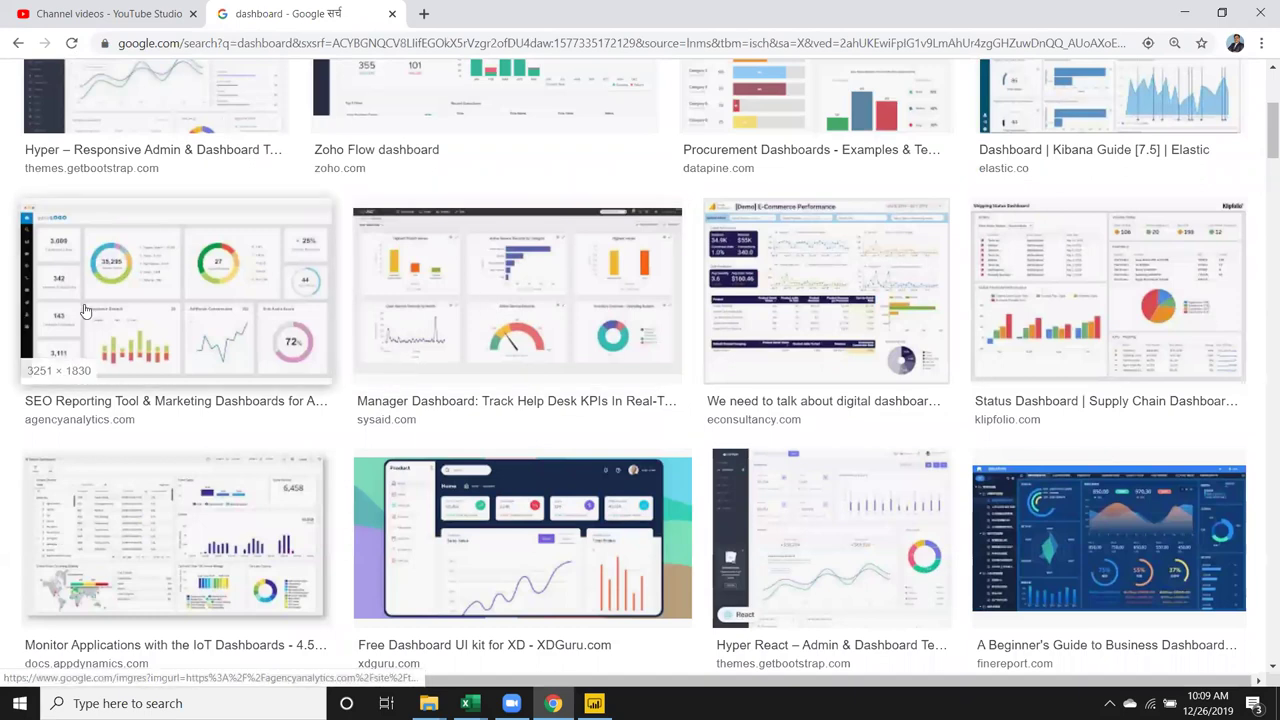
click(166, 346)
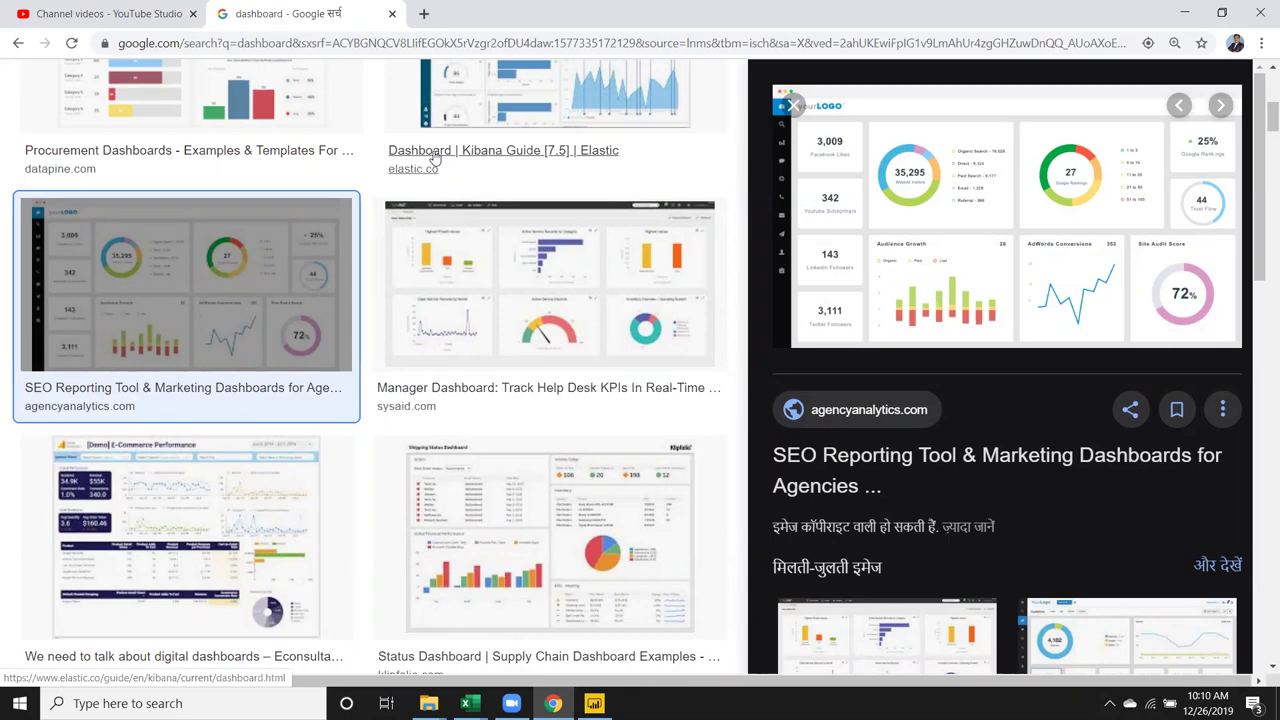
click(899, 260)
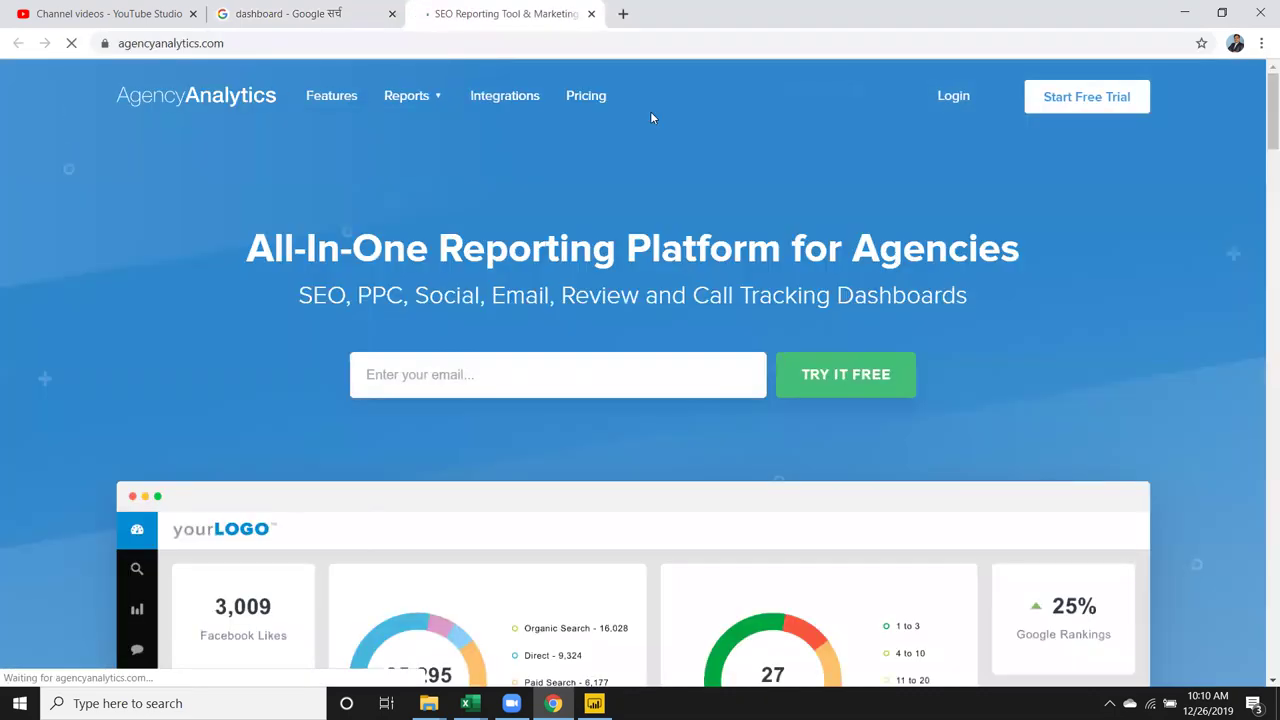